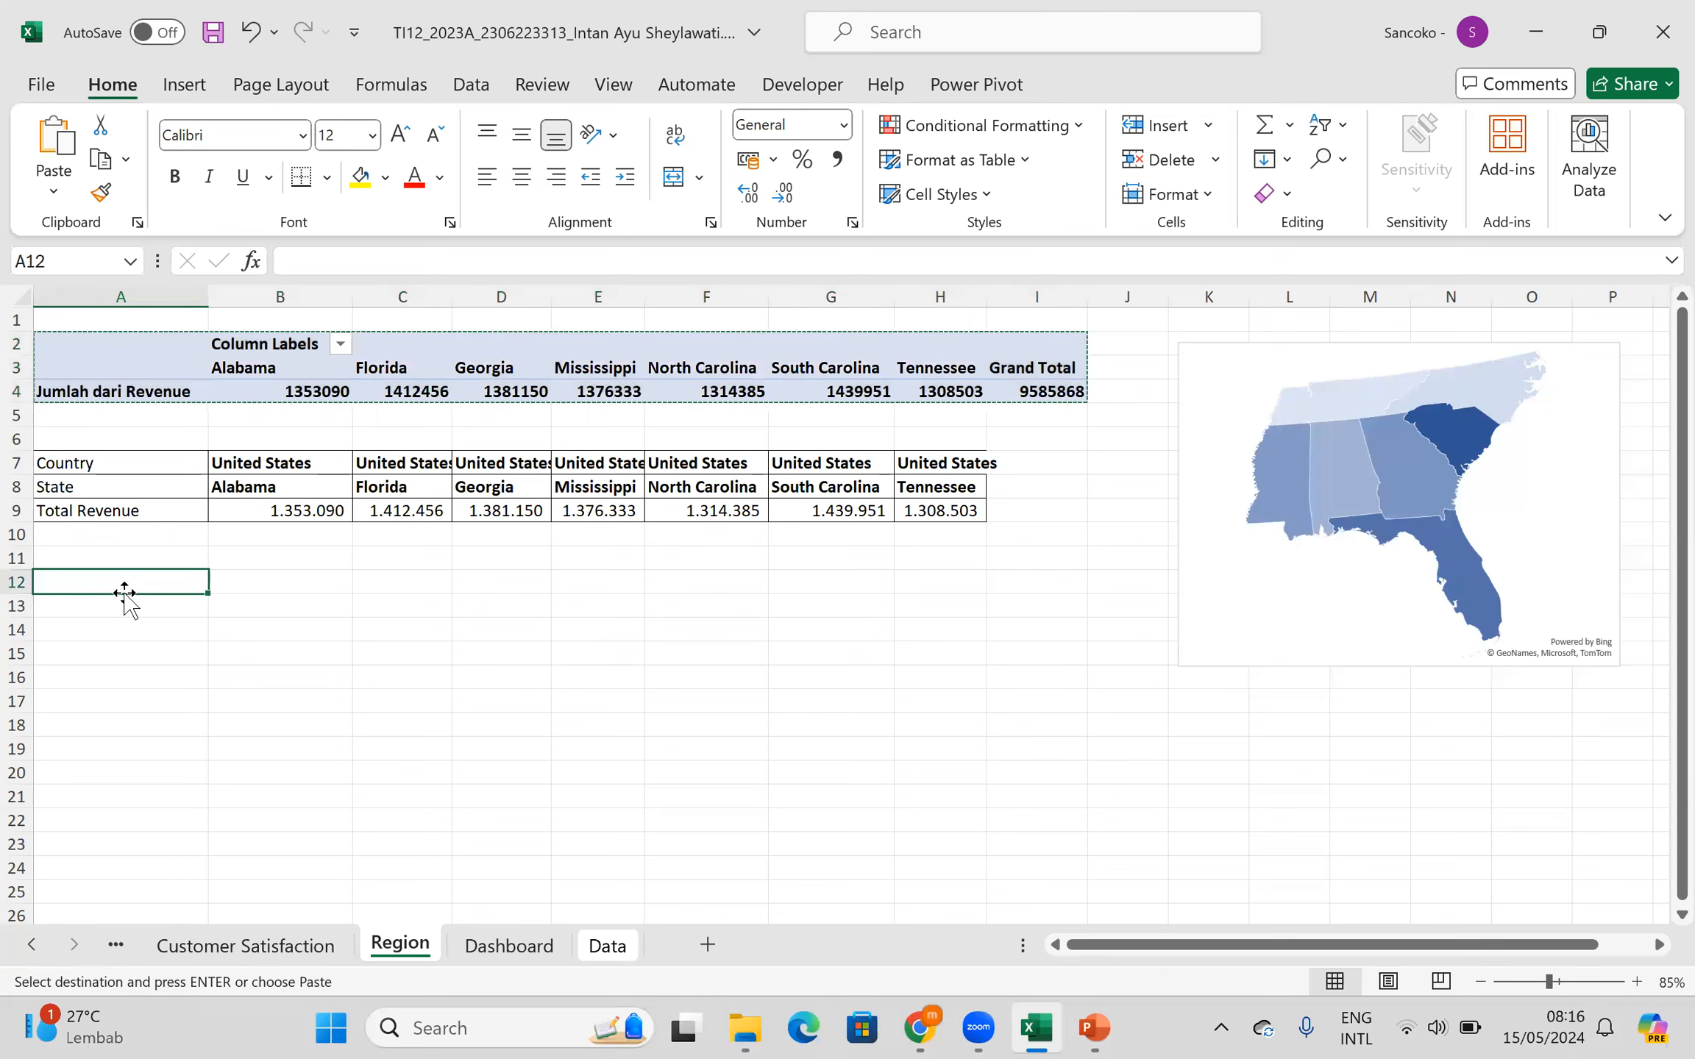
# - Paste the copied revenue PivotTable below the existing tables, starting at cell A12
pyautogui.rightClick(144, 582)
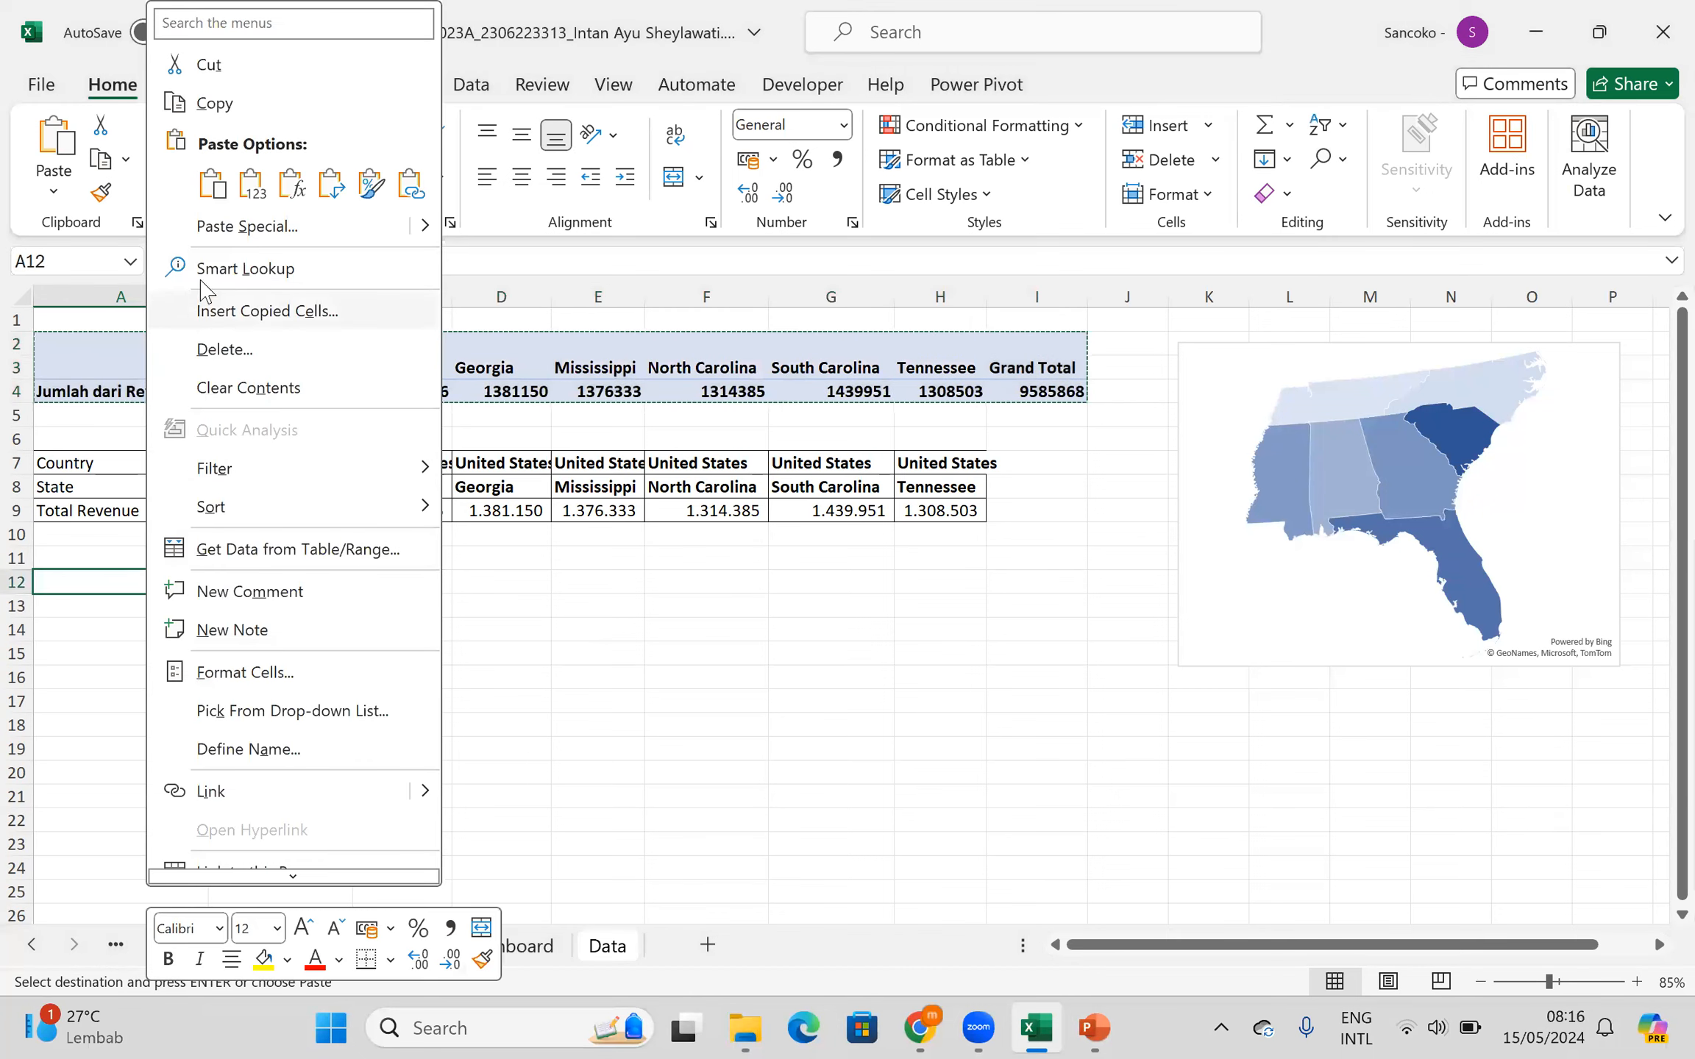
pyautogui.click(212, 184)
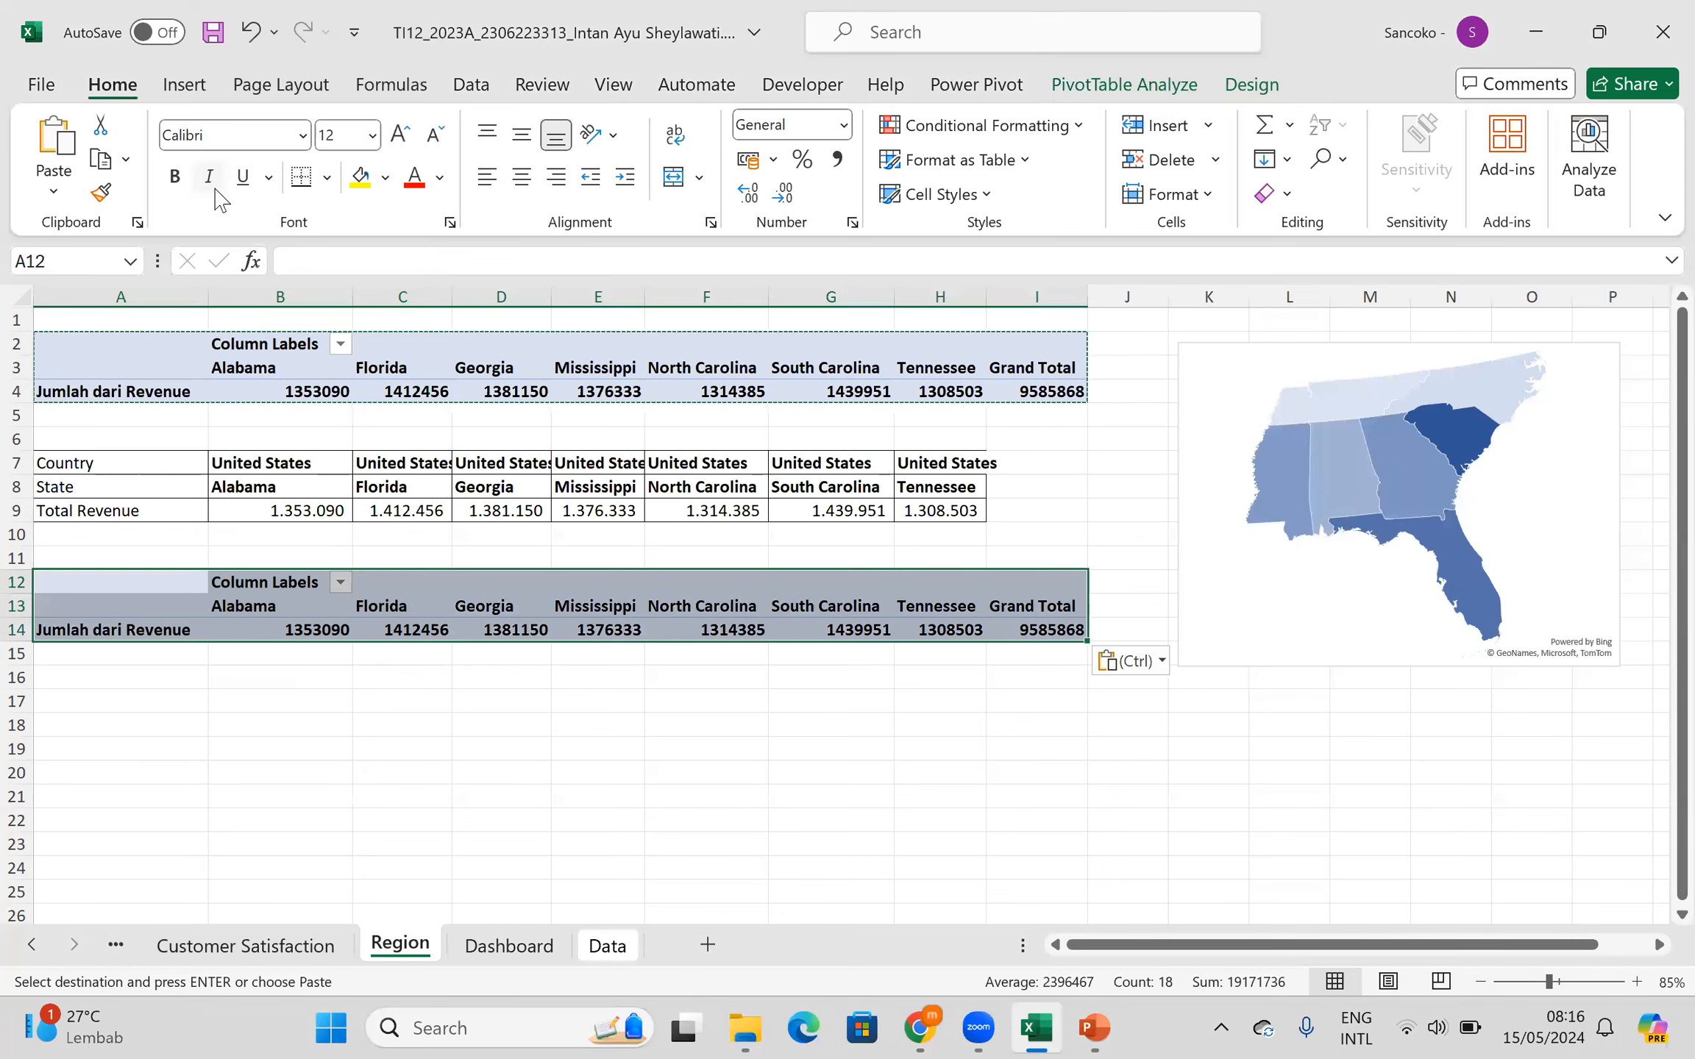
pyautogui.click(382, 671)
pyautogui.click(147, 627)
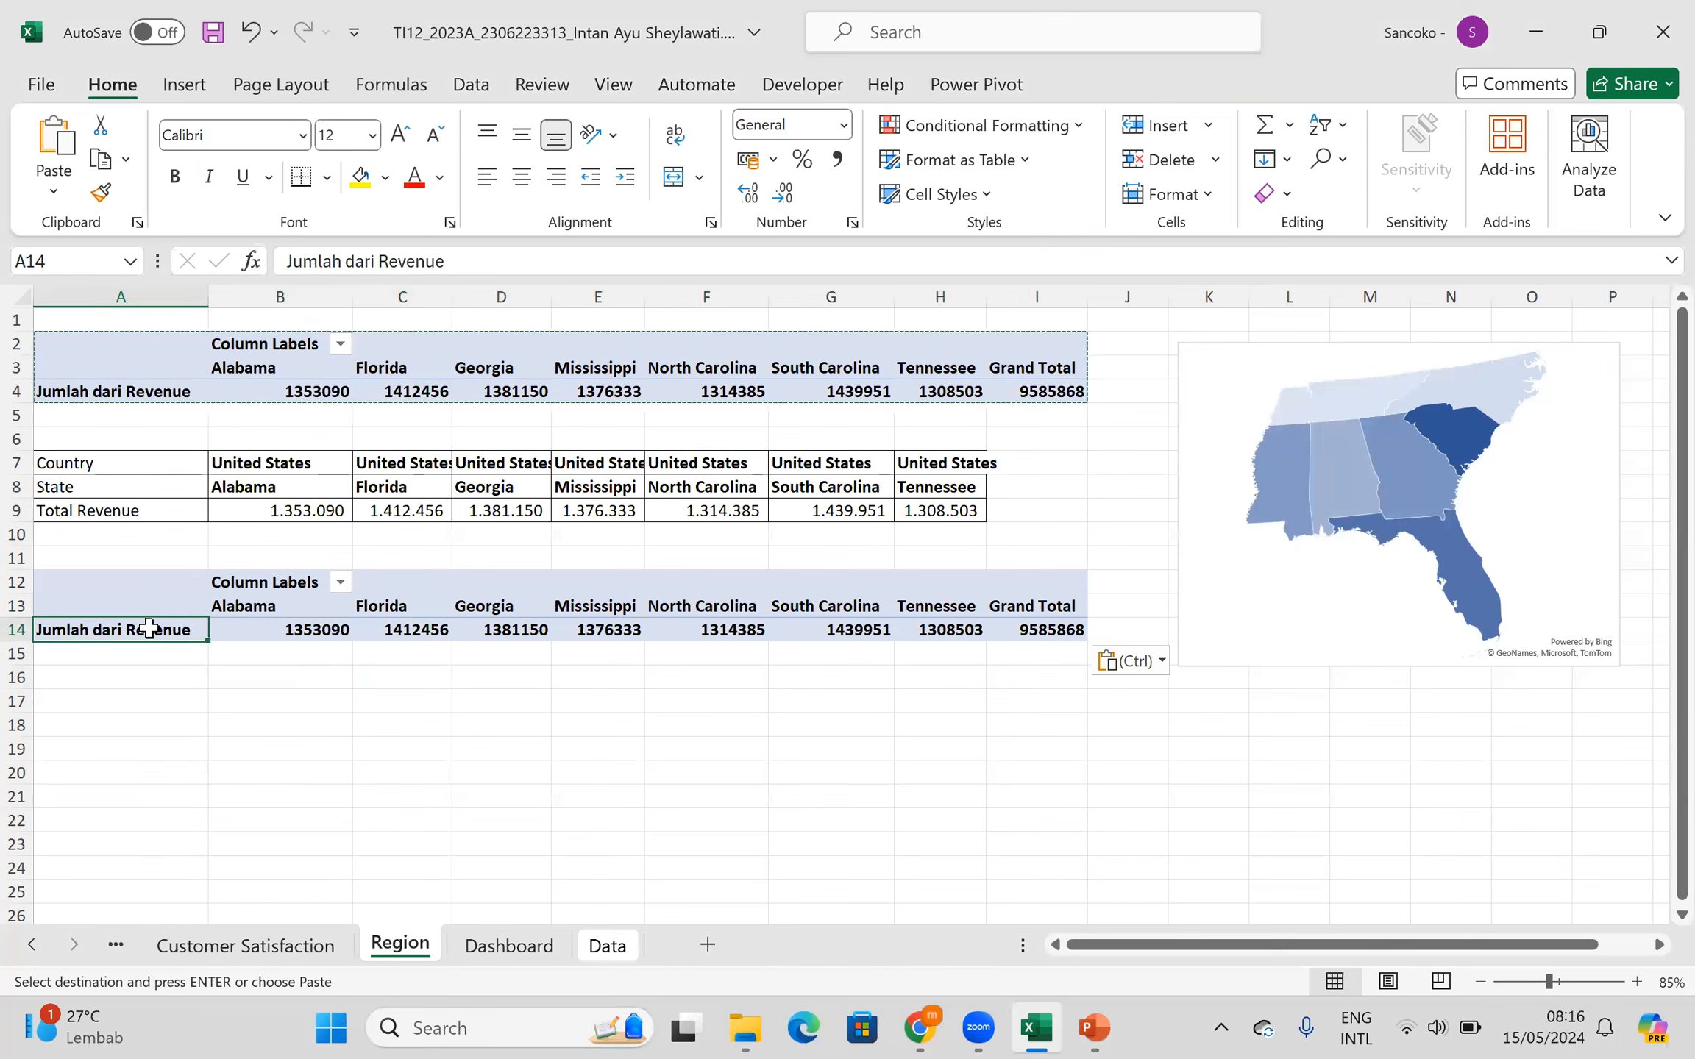
# - Show the field list for the pasted PivotTable and replace Revenue with Units in its values
pyautogui.click(414, 626)
pyautogui.click(1230, 93)
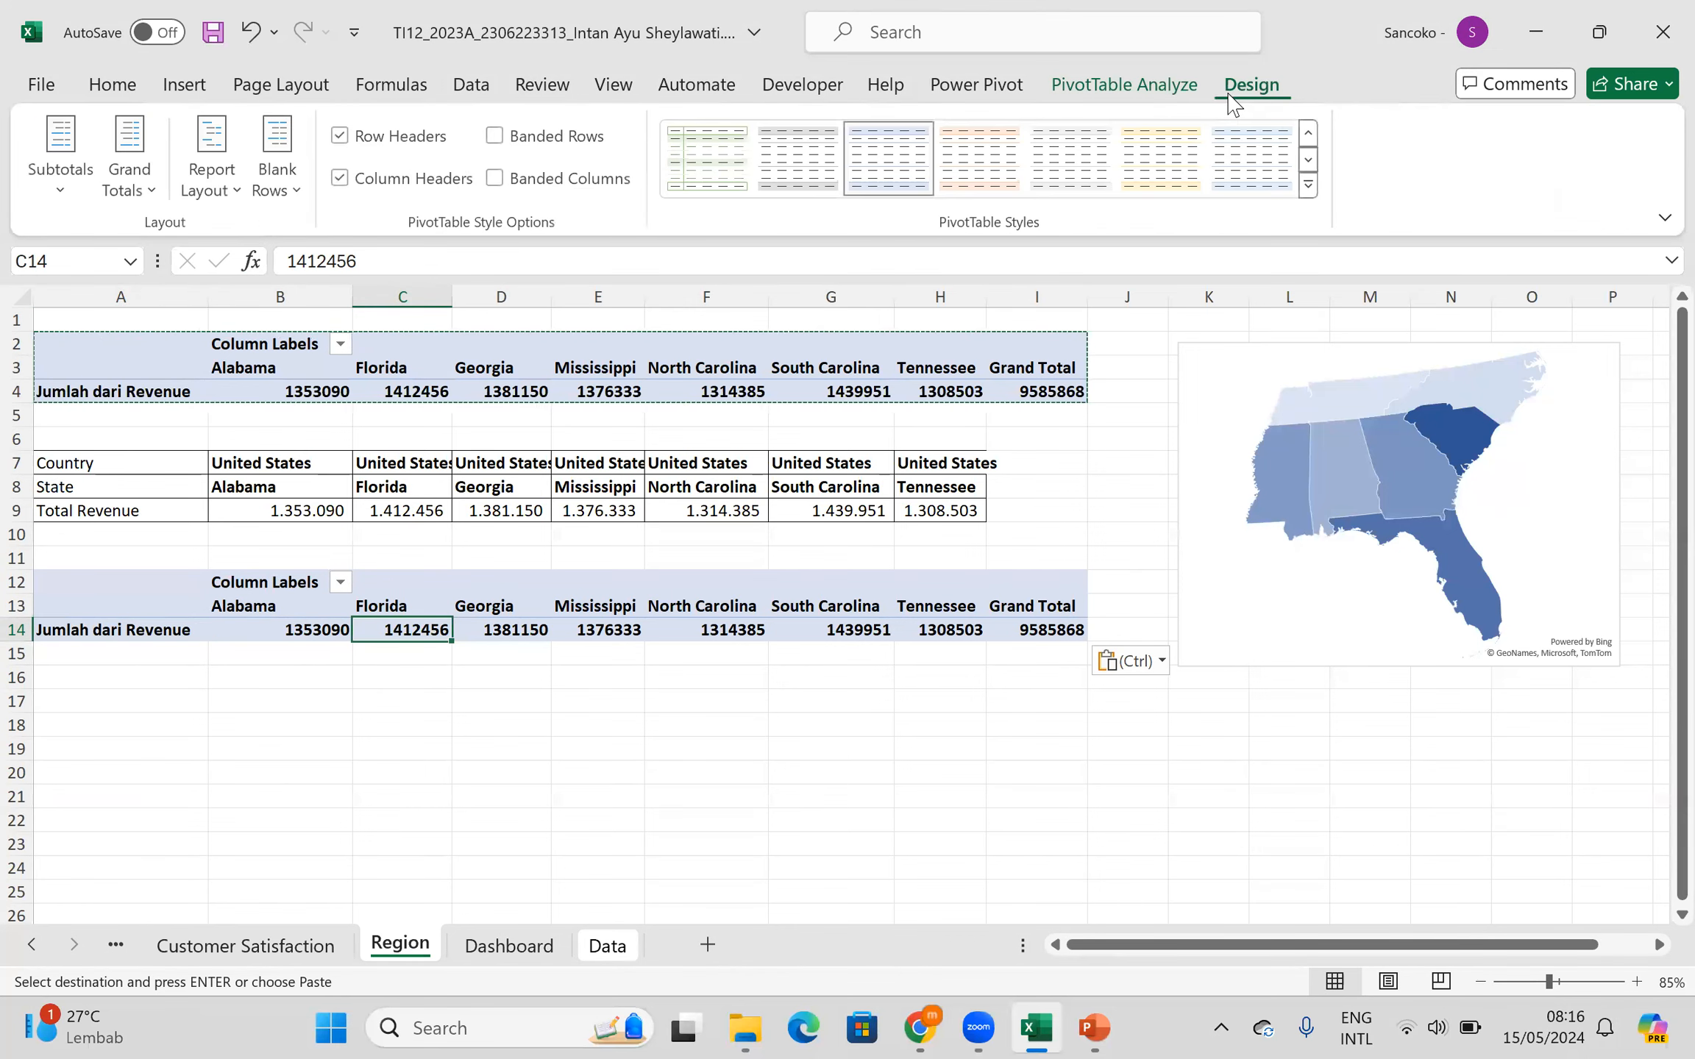
pyautogui.click(1117, 99)
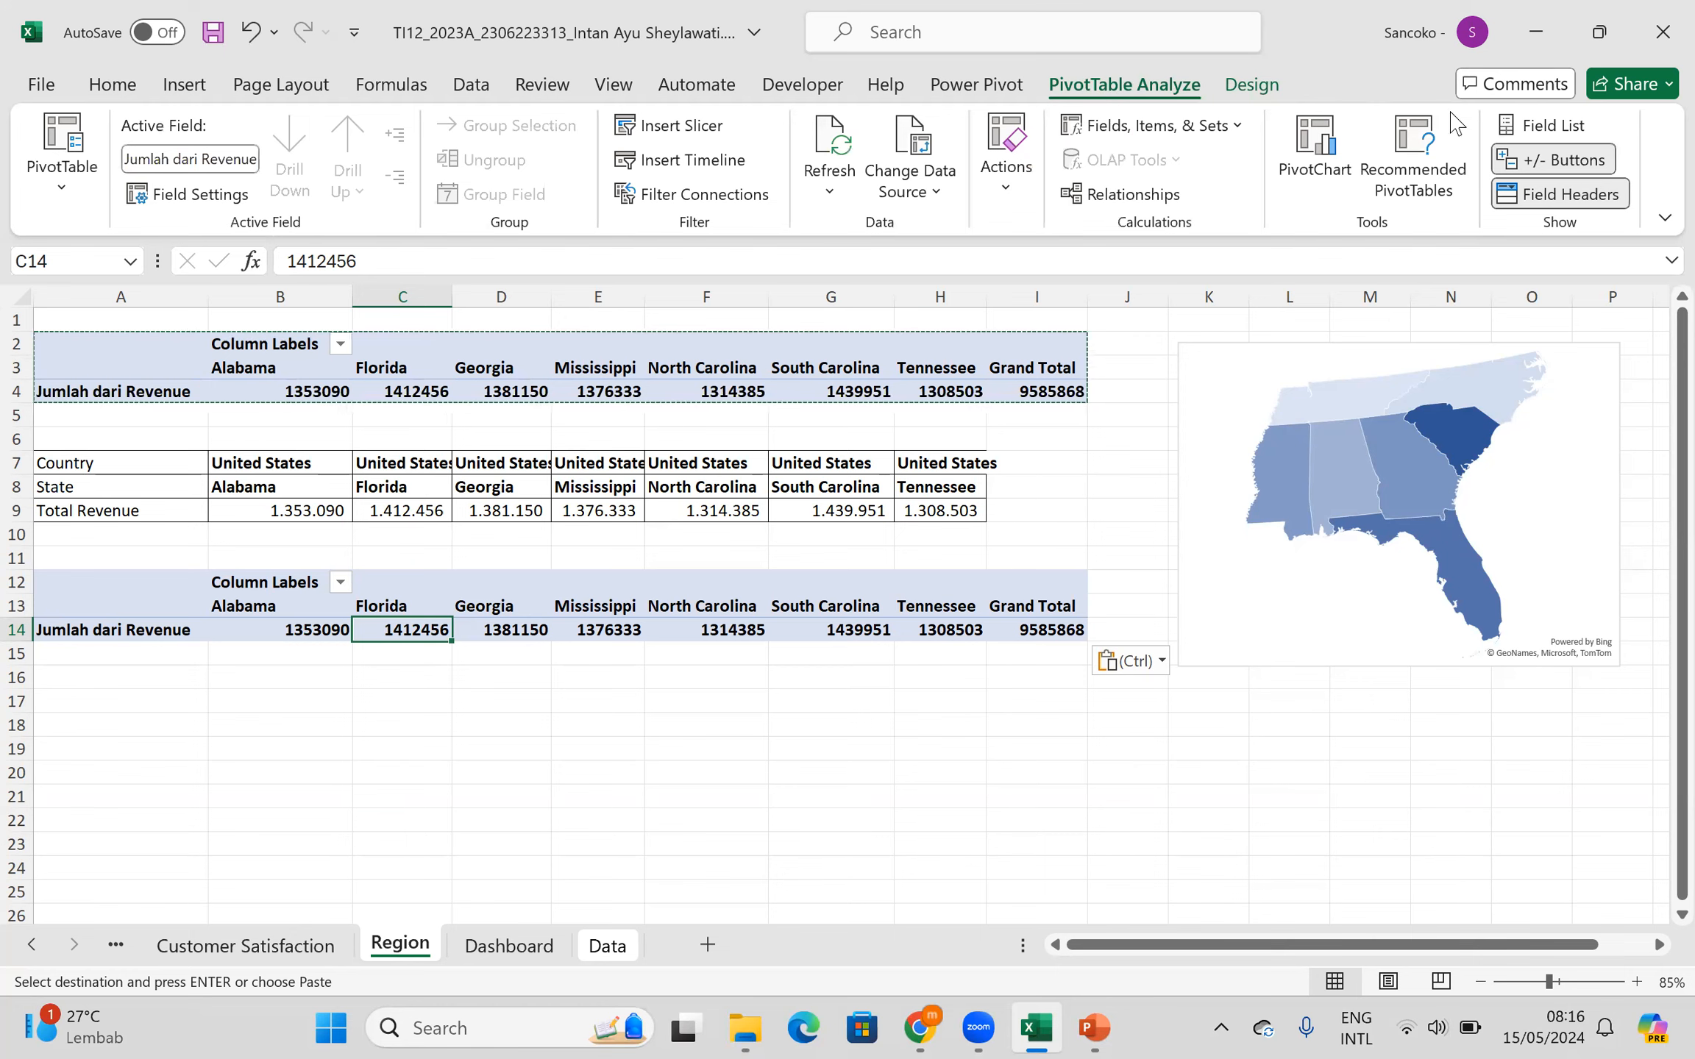
pyautogui.click(1526, 136)
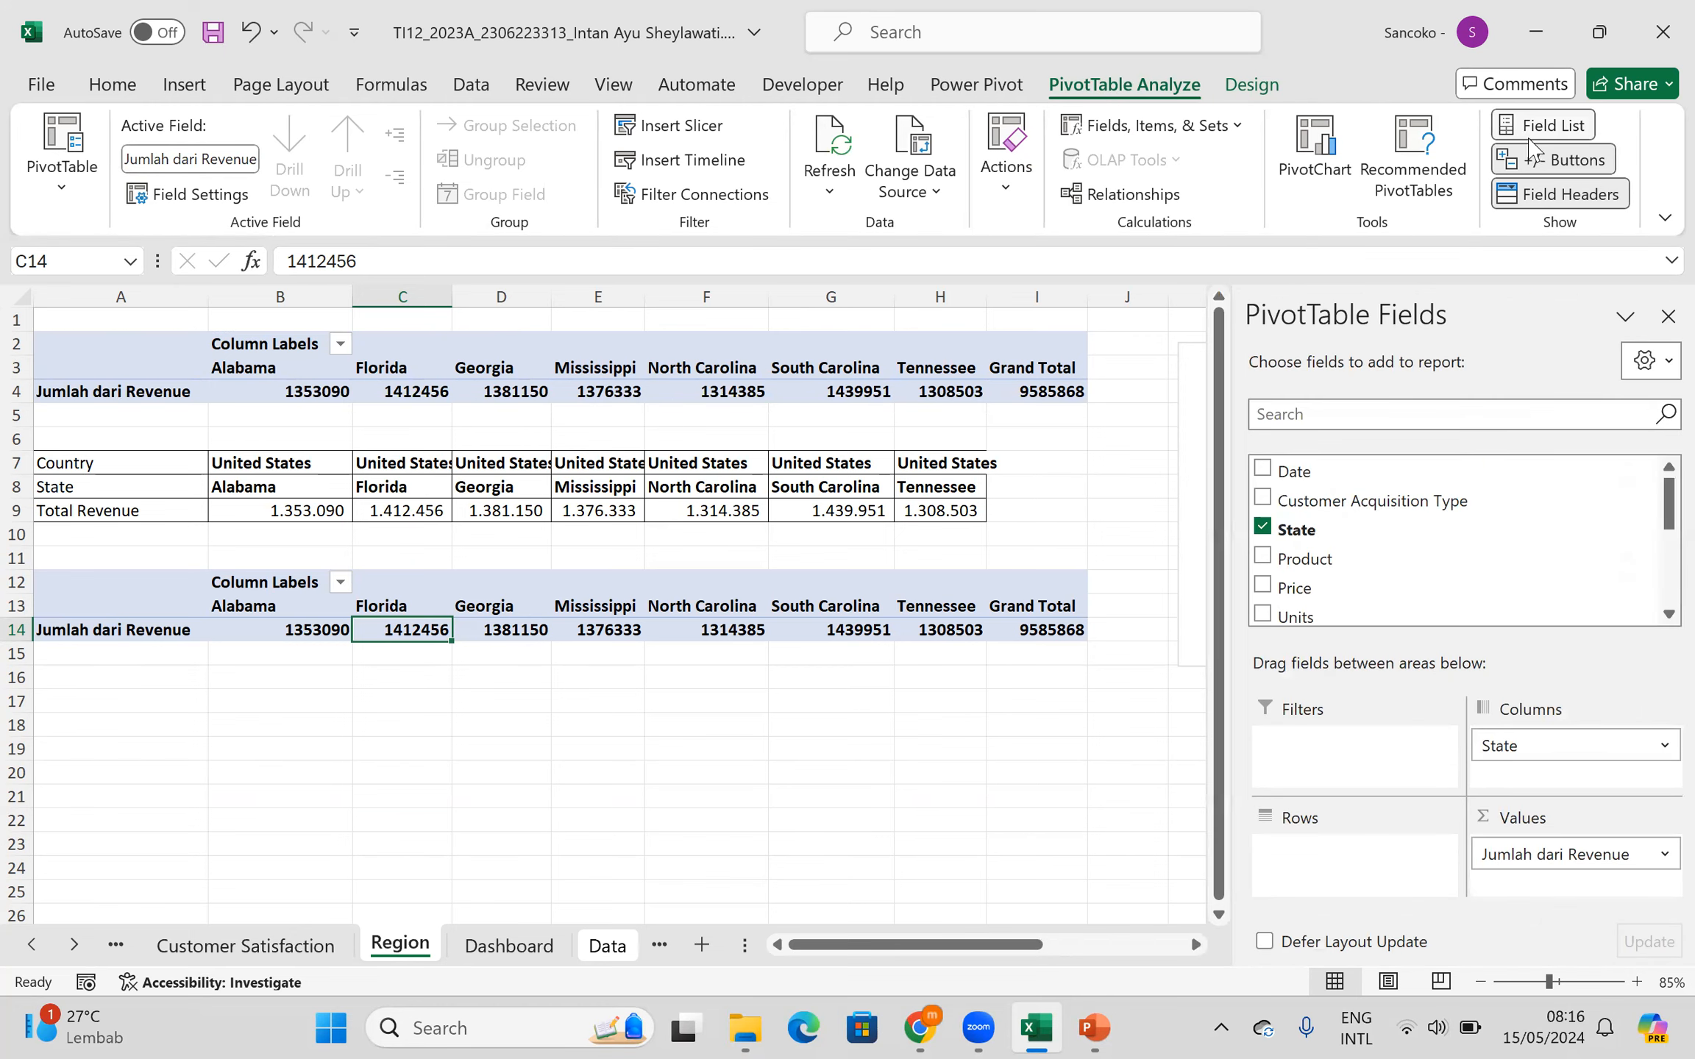
pyautogui.scroll(-3, 1659, 614)
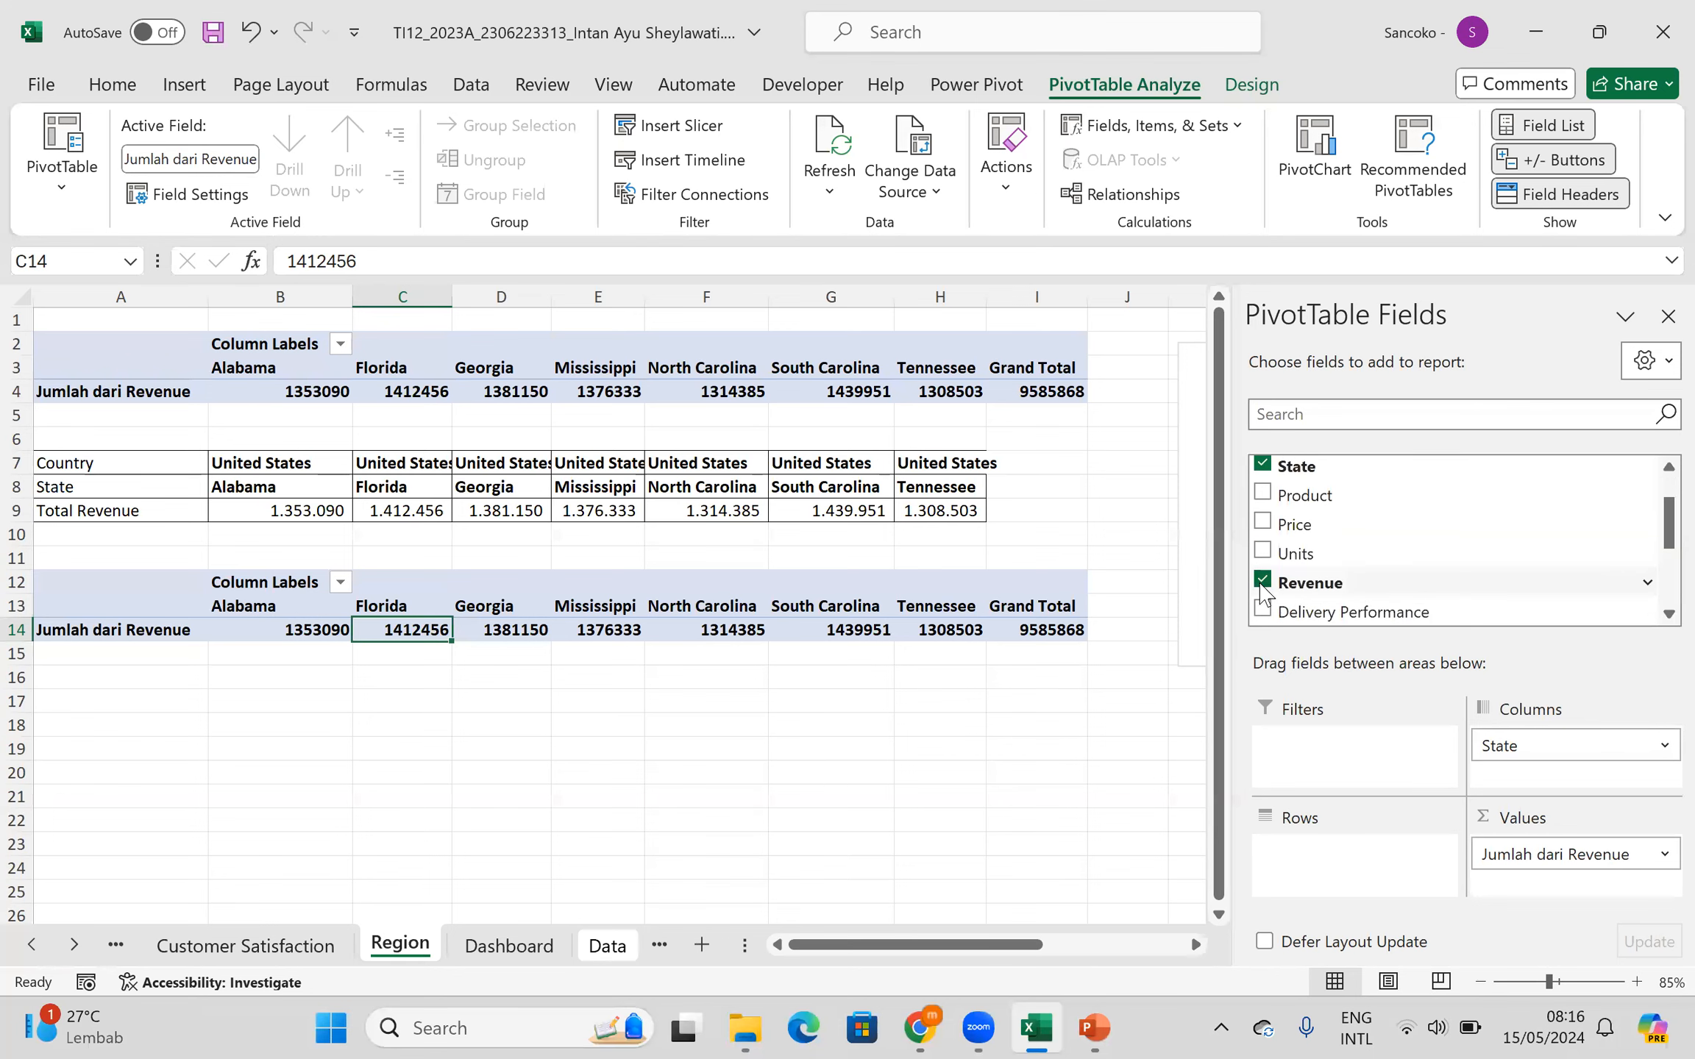
pyautogui.click(1263, 583)
pyautogui.moveTo(1298, 553); pyautogui.dragTo(1516, 883)
pyautogui.click(685, 701)
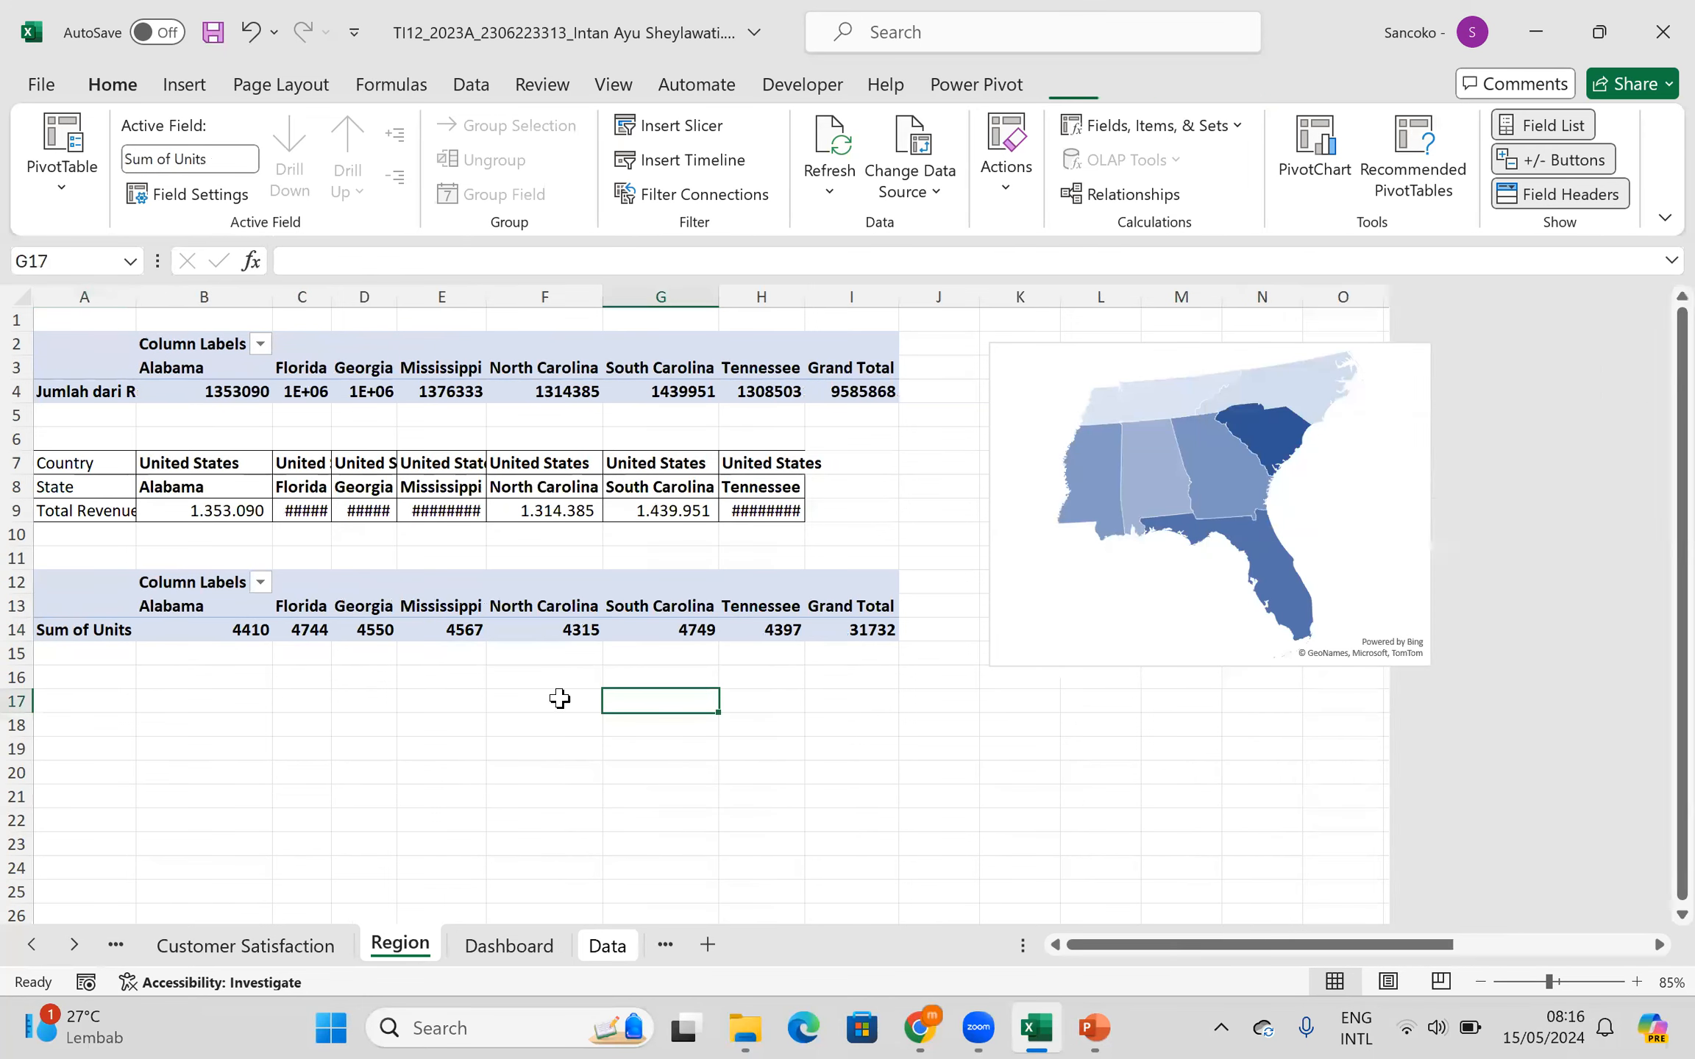
# - Widen columns C, D and E equally so the Florida, Georgia and Mississippi revenue figures fit
pyautogui.moveTo(327, 298)
pyautogui.mouseDown()
pyautogui.moveTo(397, 293)
pyautogui.moveTo(333, 294)
pyautogui.moveTo(349, 294)
pyautogui.mouseUp()
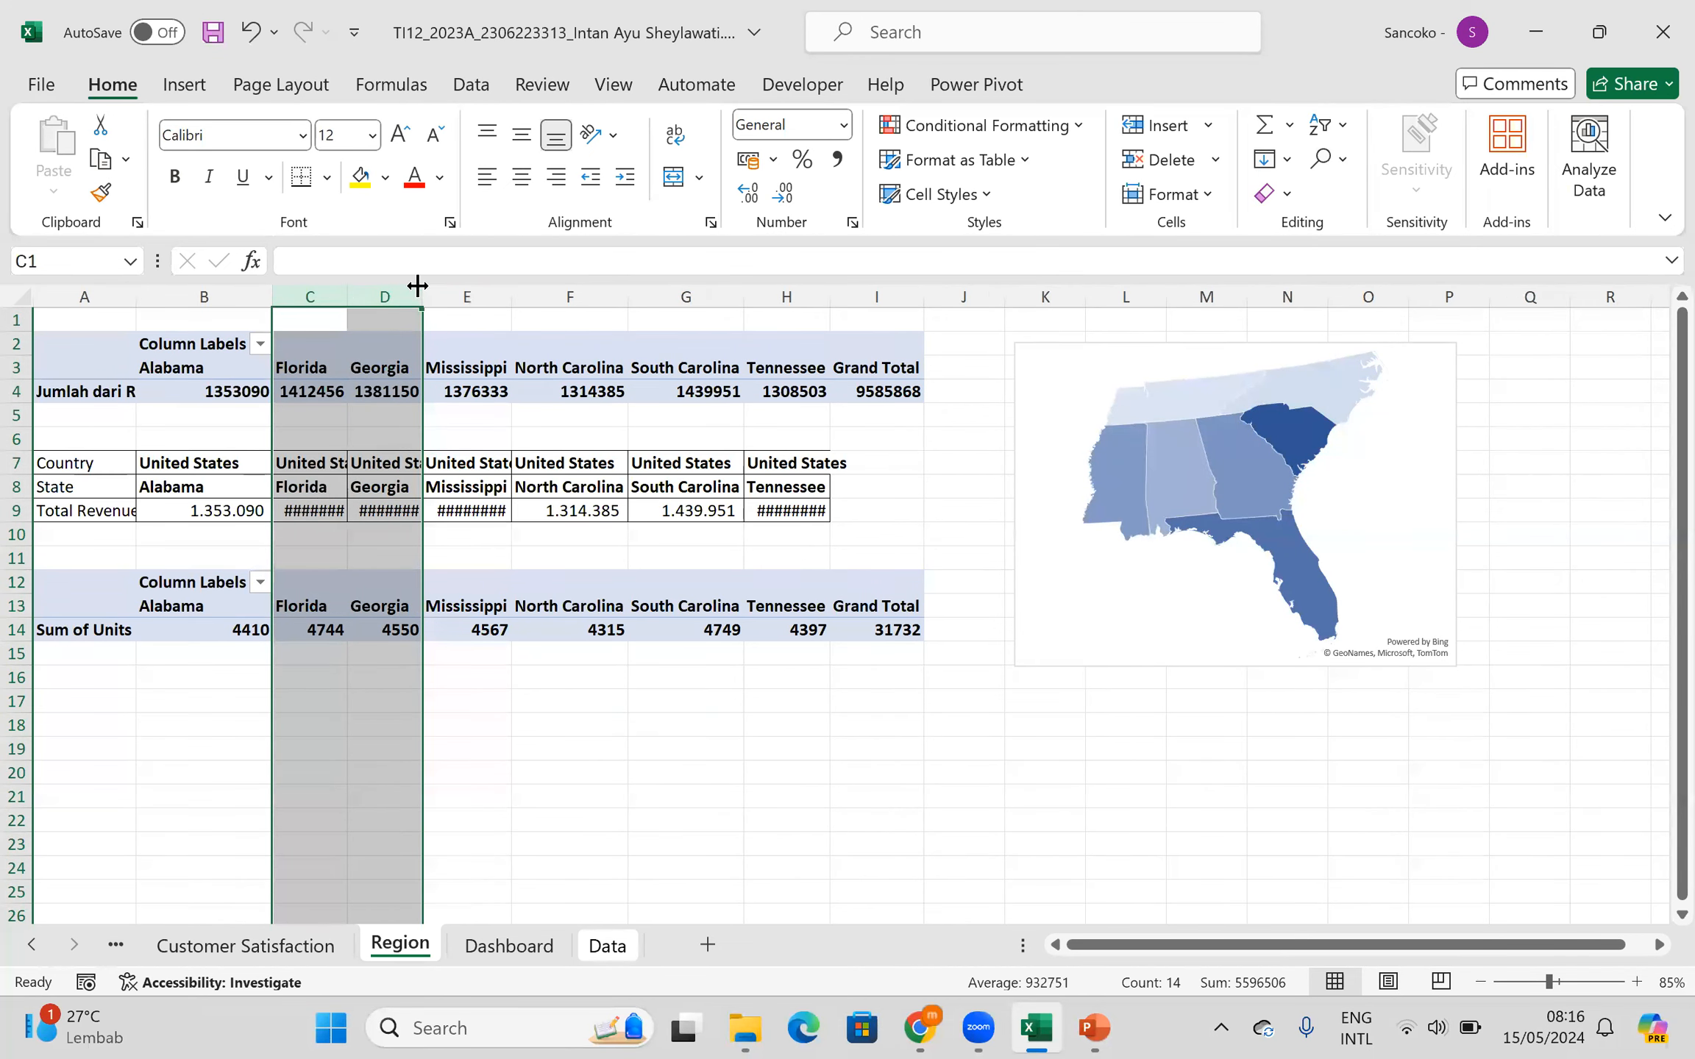
pyautogui.click(318, 297)
pyautogui.moveTo(318, 297); pyautogui.dragTo(369, 302)
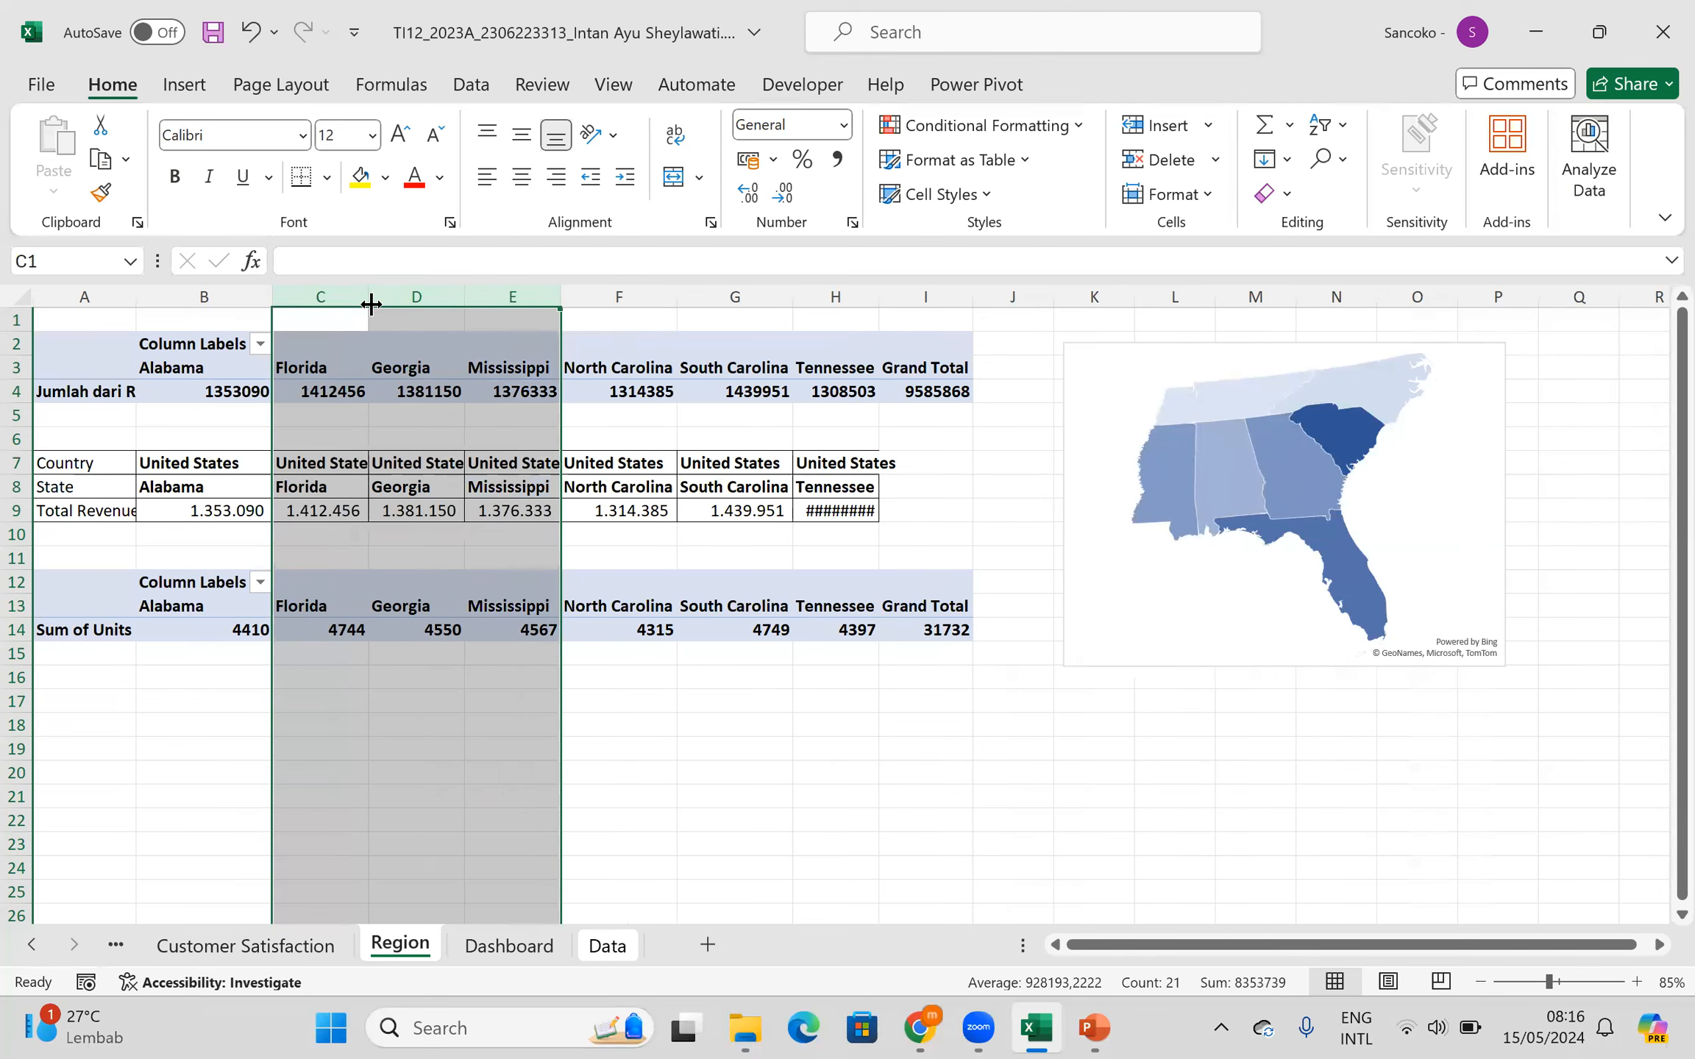
pyautogui.click(579, 835)
pyautogui.click(640, 772)
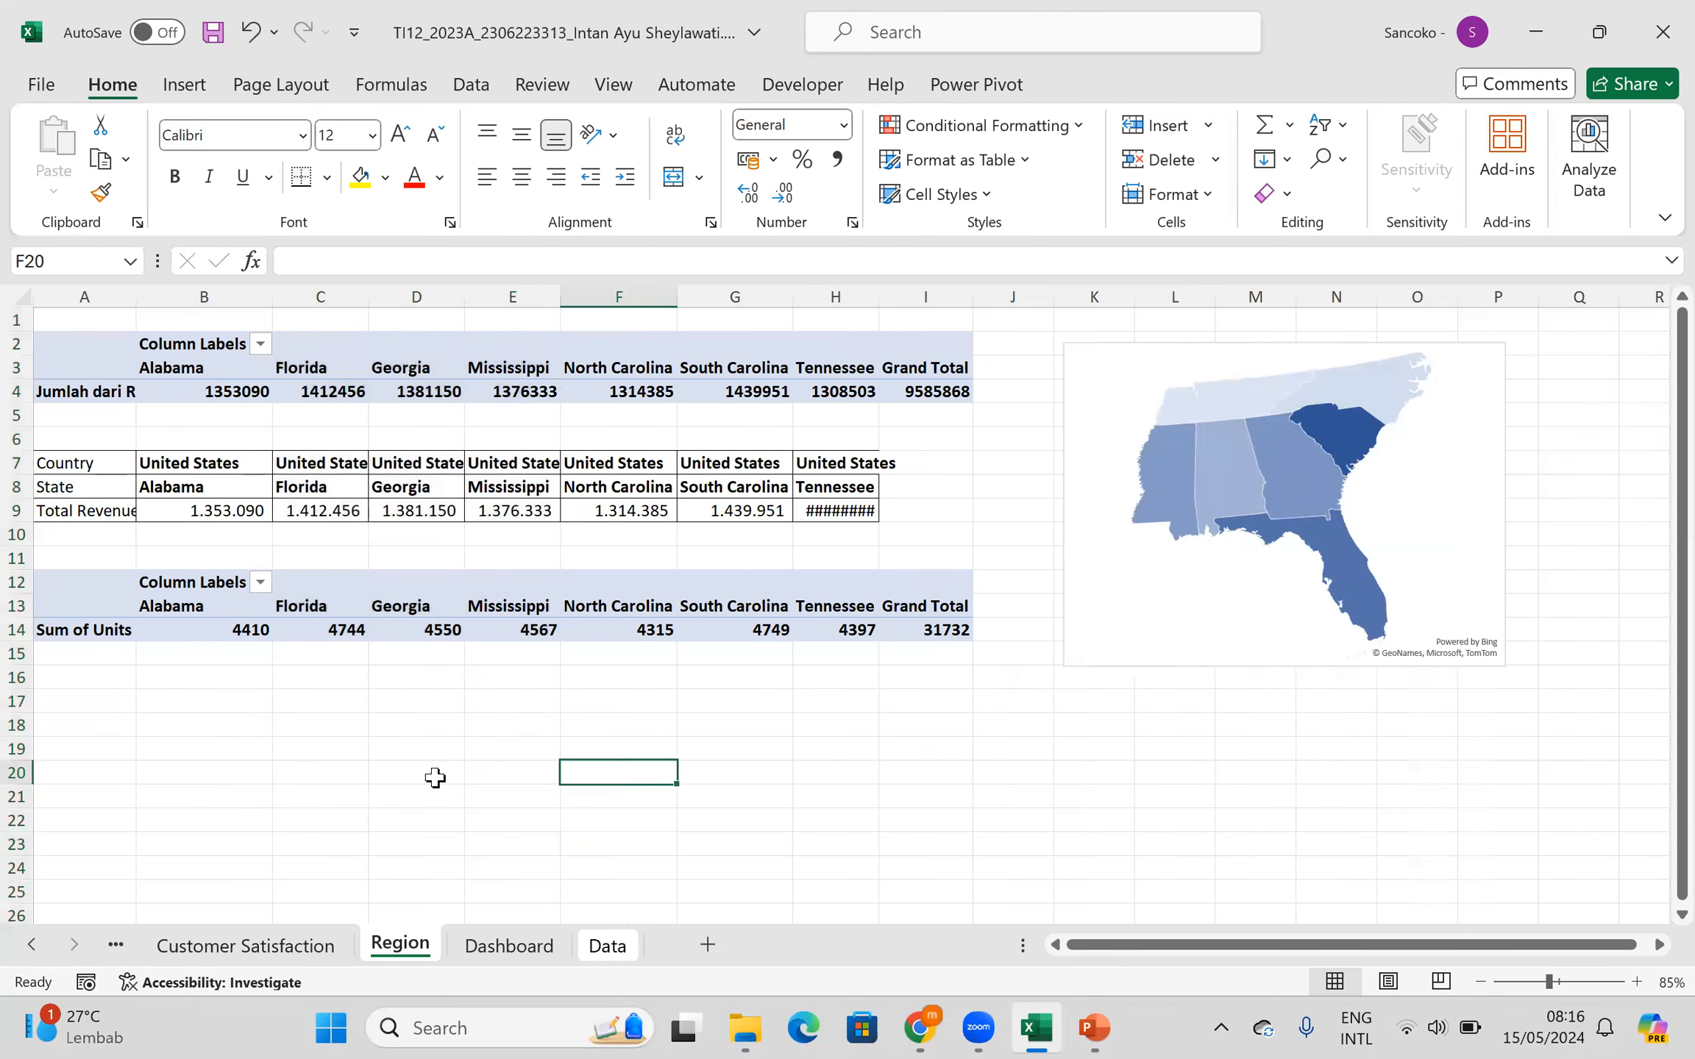
# - Link B17 to the Alabama heading with =B13 and fill the formula across to I17
pyautogui.click(288, 747)
pyautogui.click(118, 699)
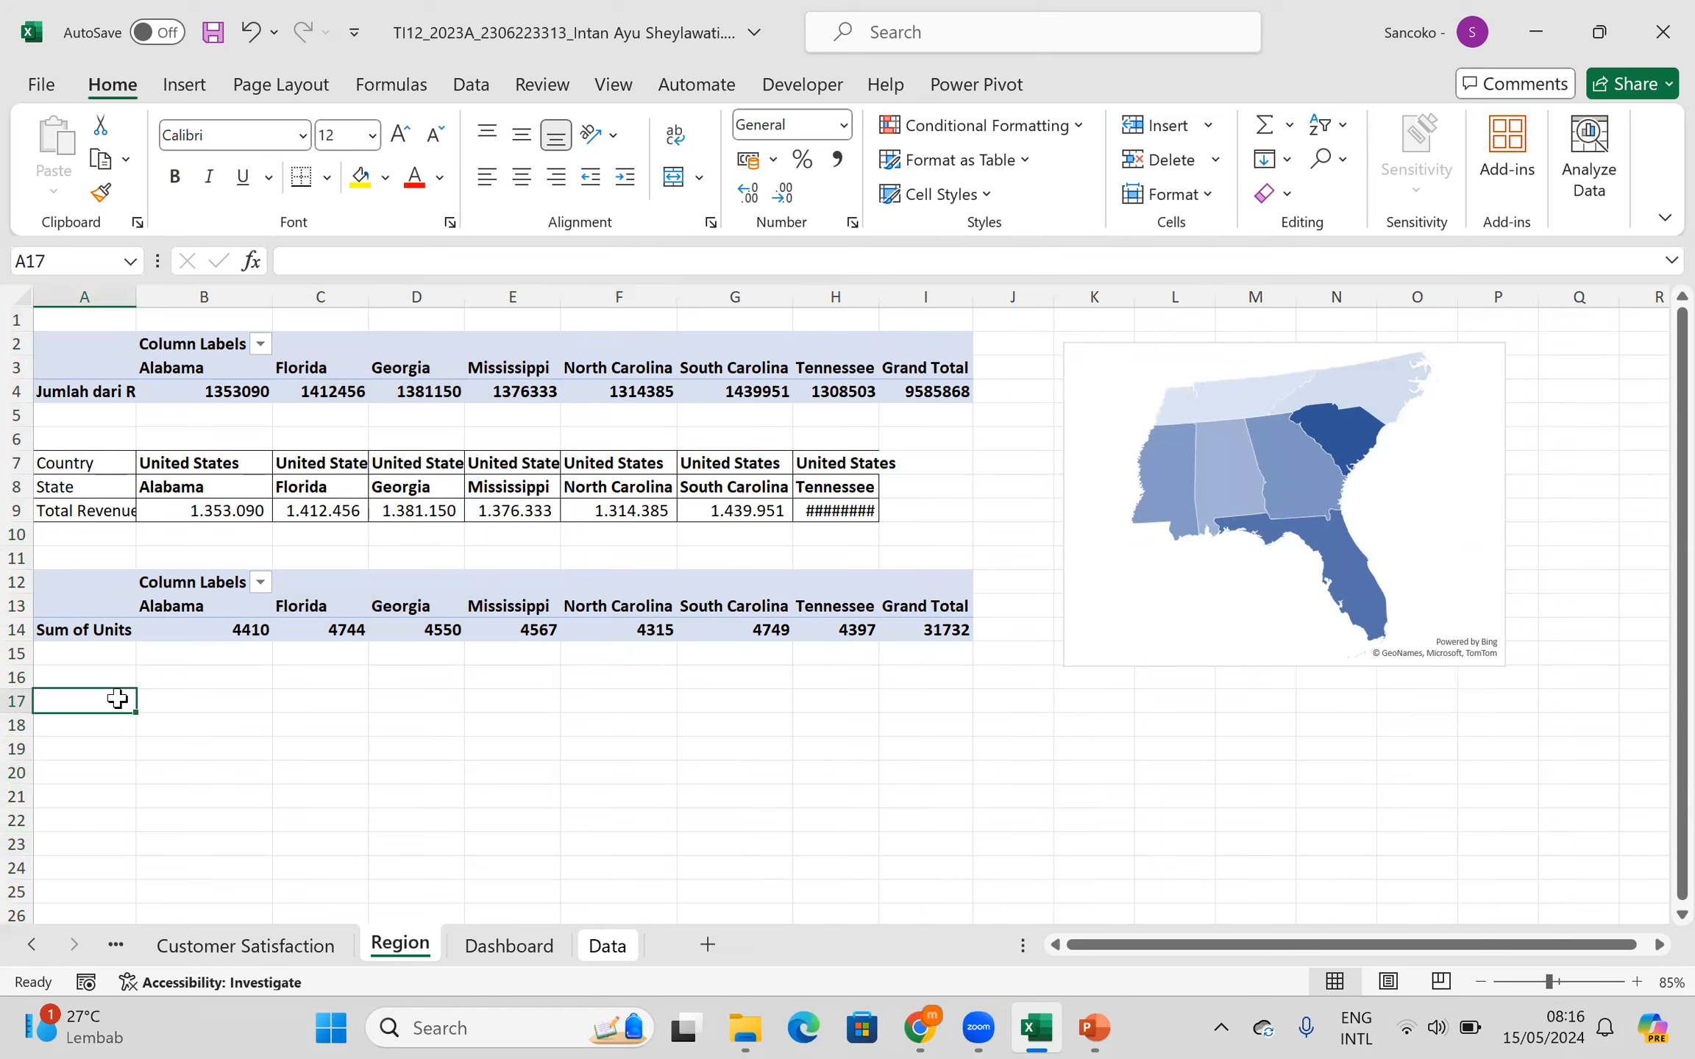
pyautogui.click(193, 699)
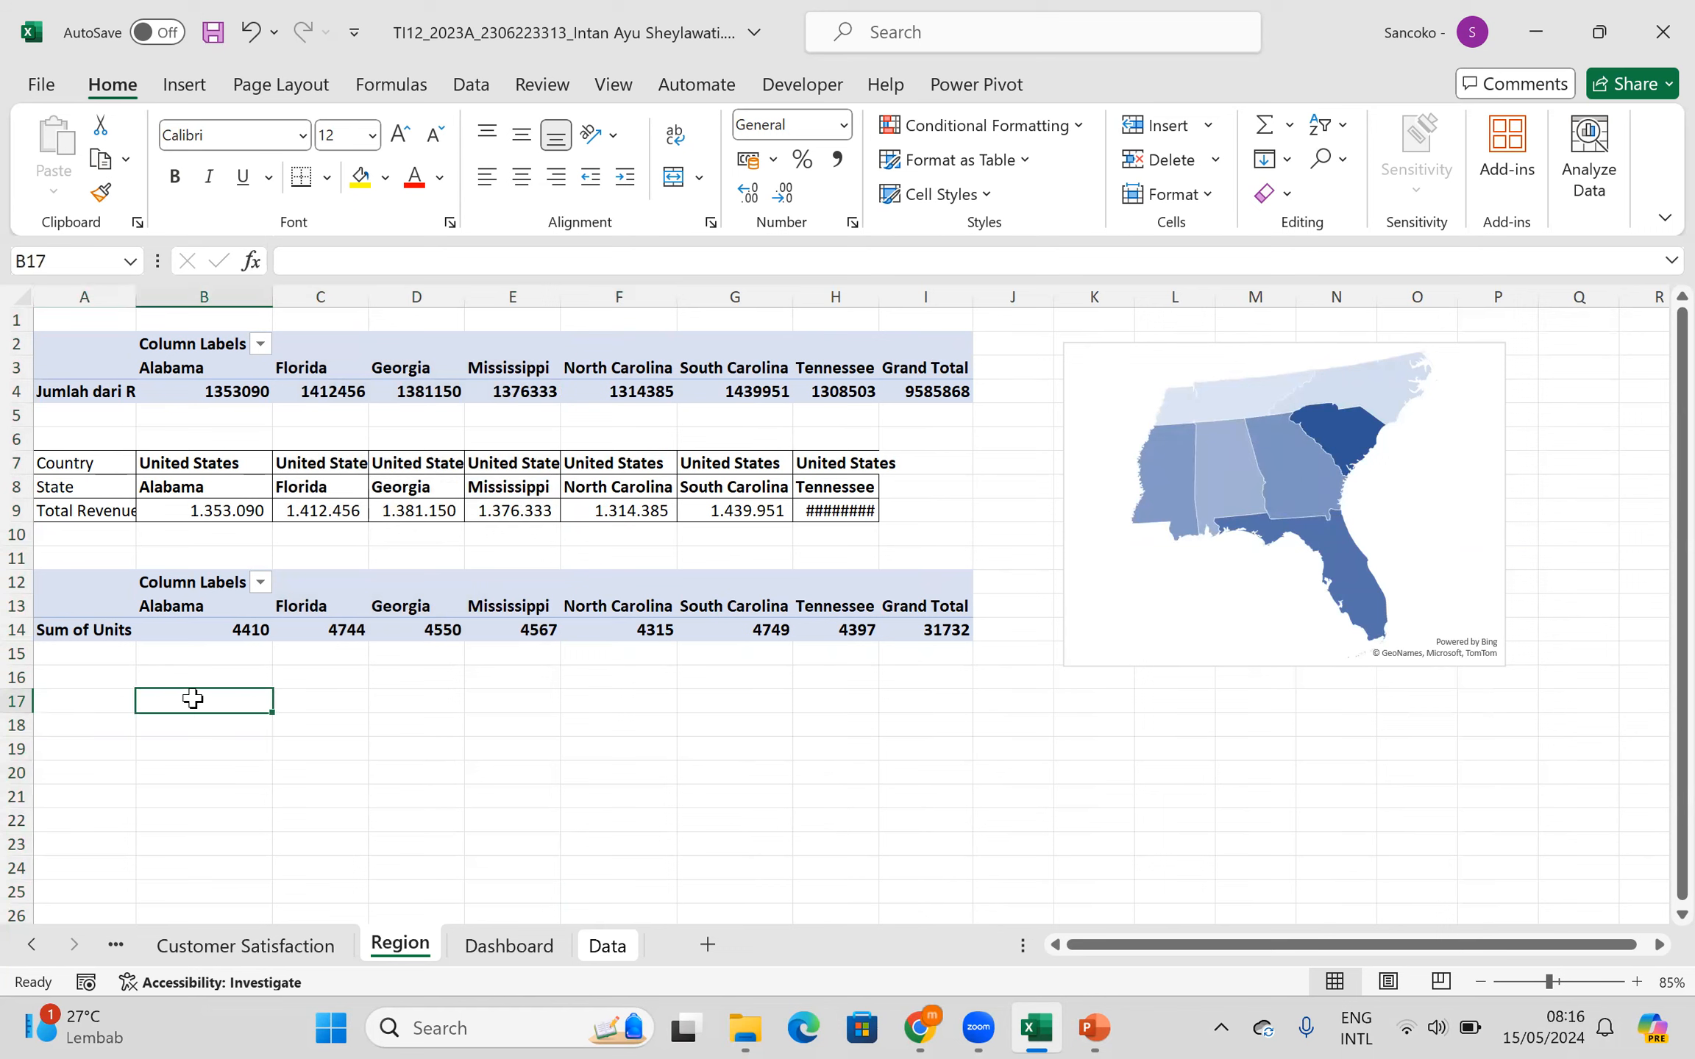
pyautogui.write('=')
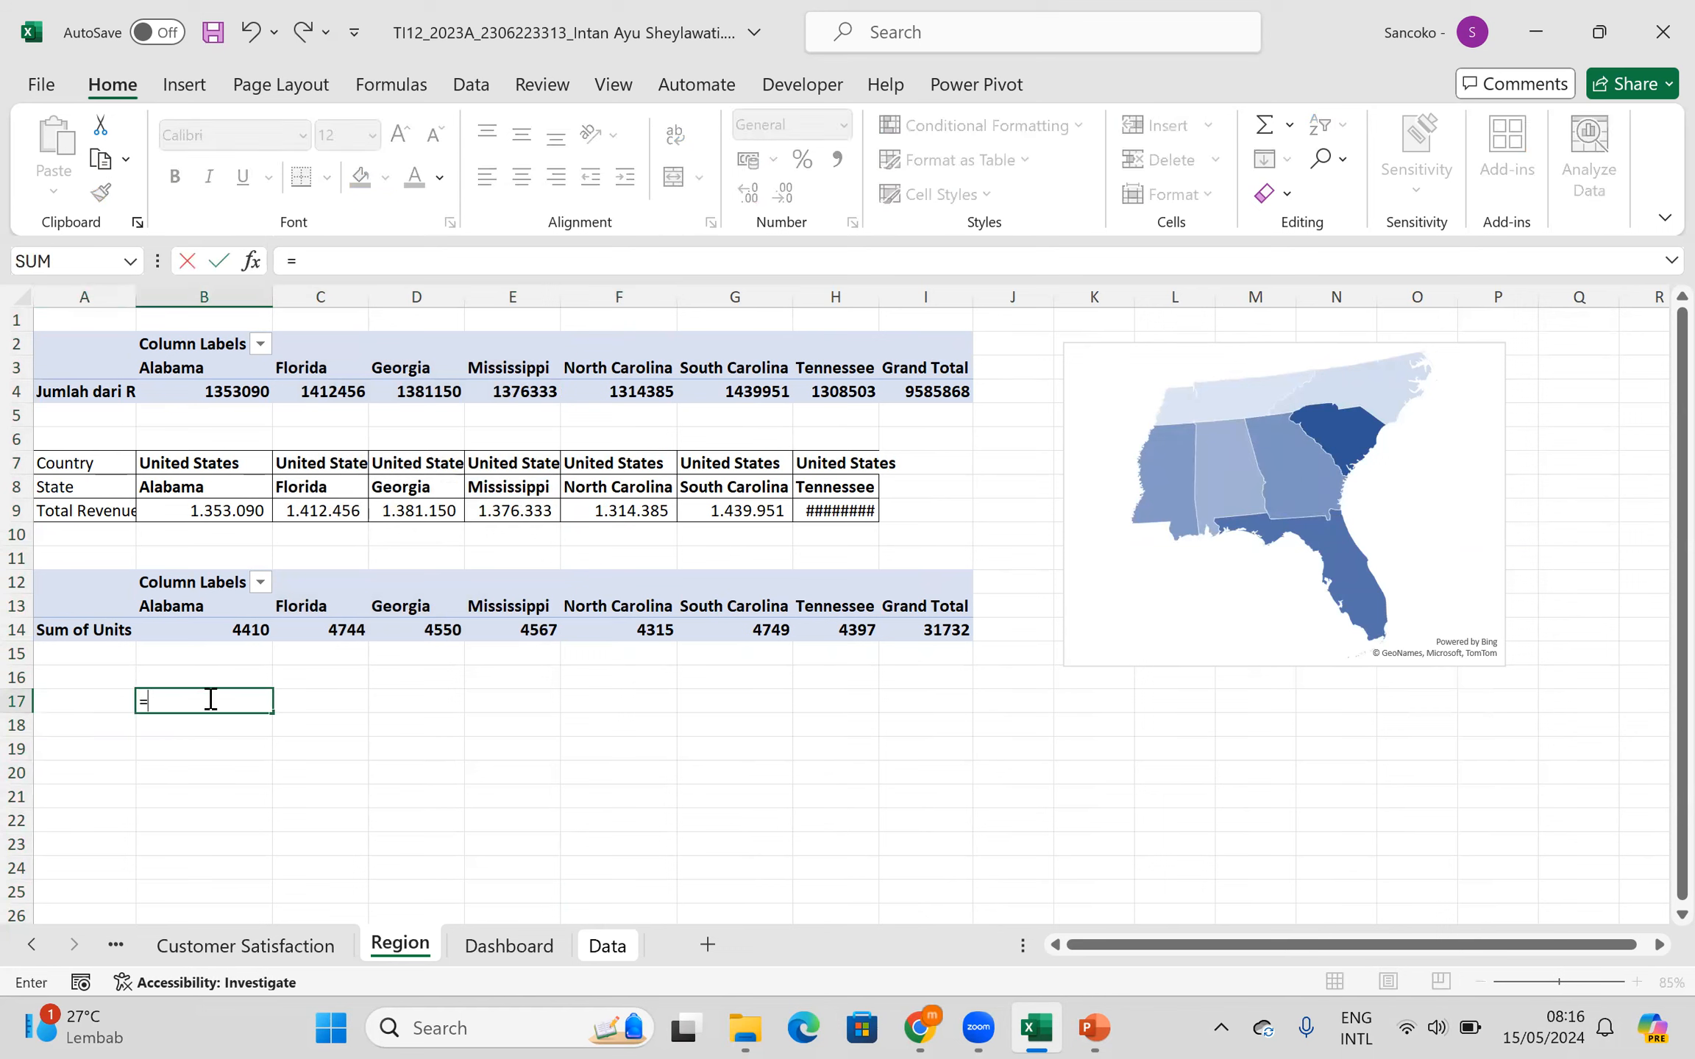
pyautogui.click(221, 600)
pyautogui.press('Return')
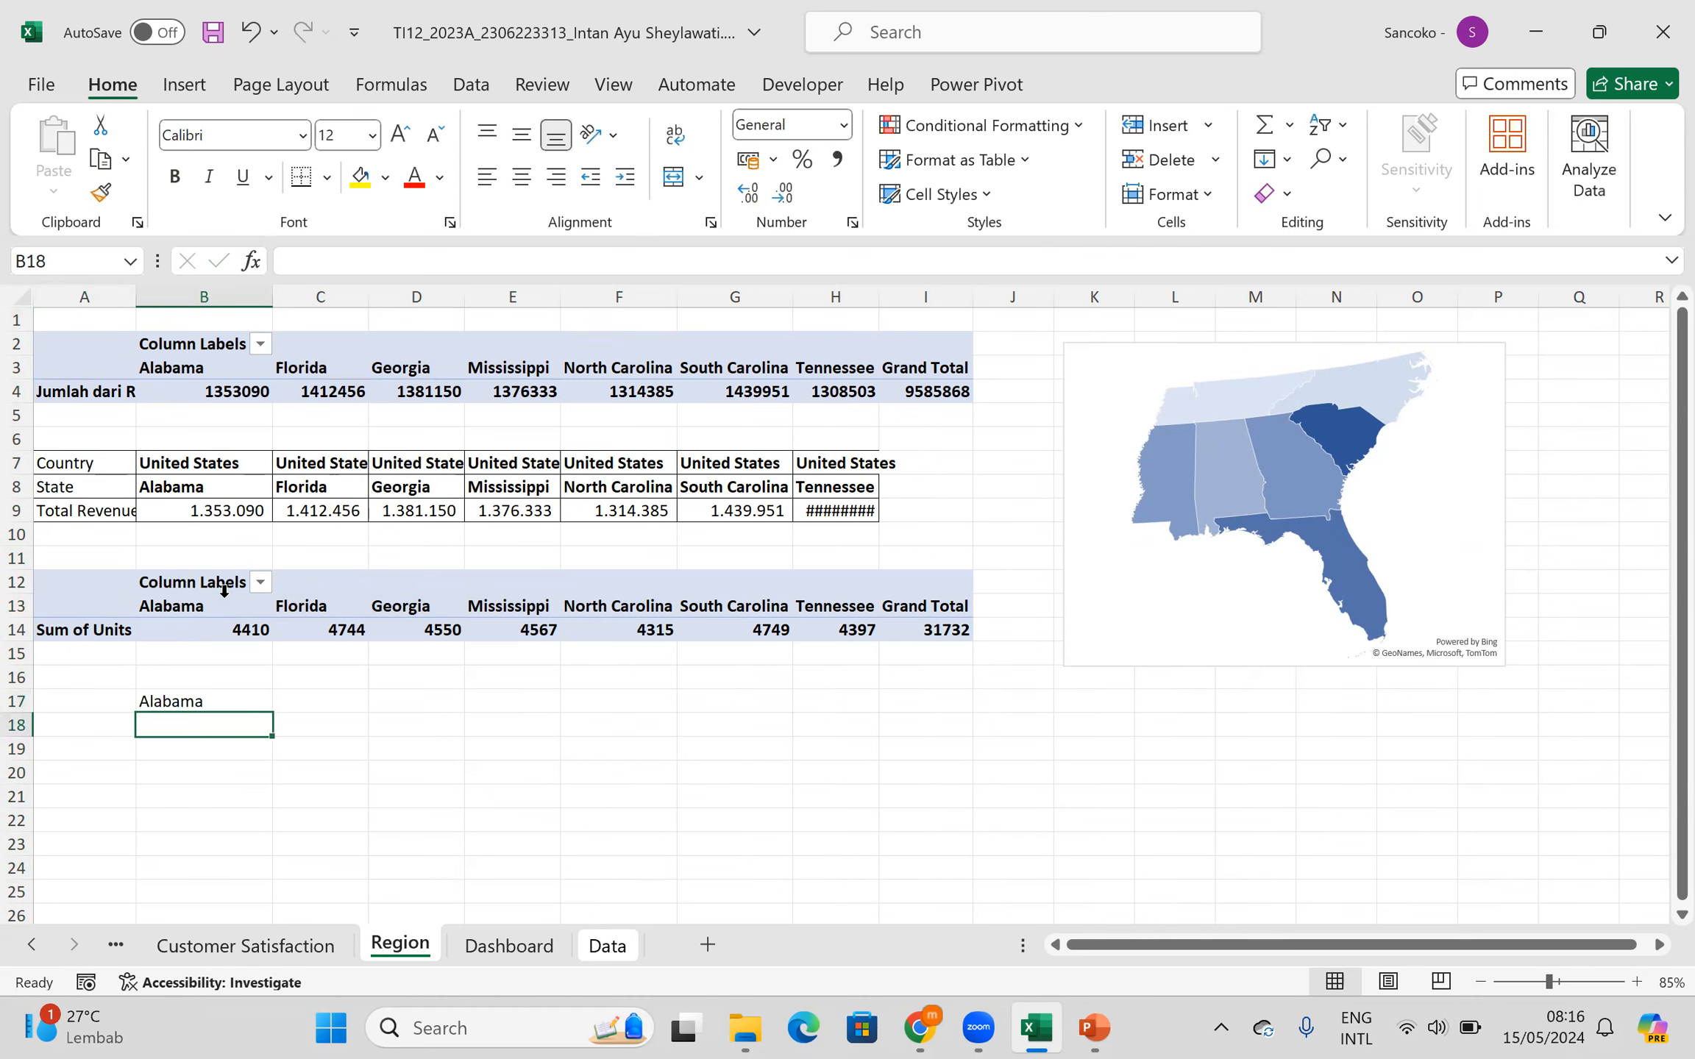
pyautogui.click(254, 698)
pyautogui.moveTo(277, 712); pyautogui.dragTo(957, 695)
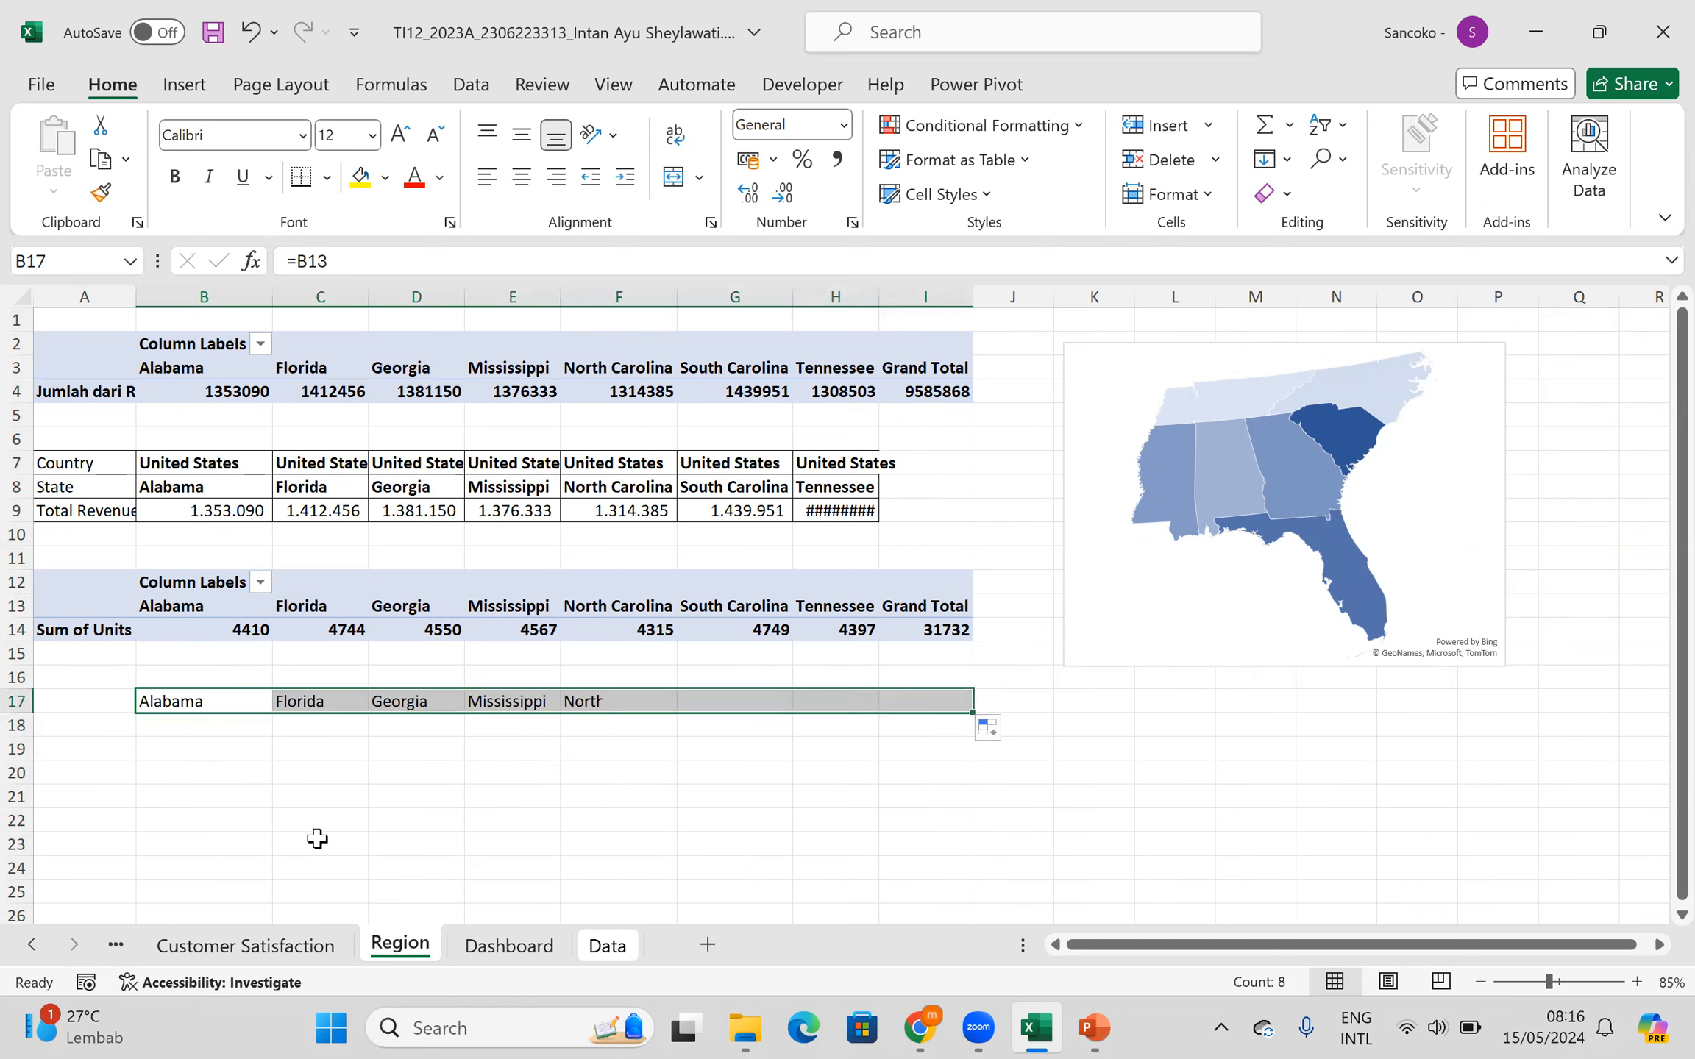
# - Enter the row label "Total Unit" in A18 and link B18 to Alabama's sum of units in the PivotTable
pyautogui.click(400, 758)
pyautogui.click(111, 721)
pyautogui.write('Total Unit')
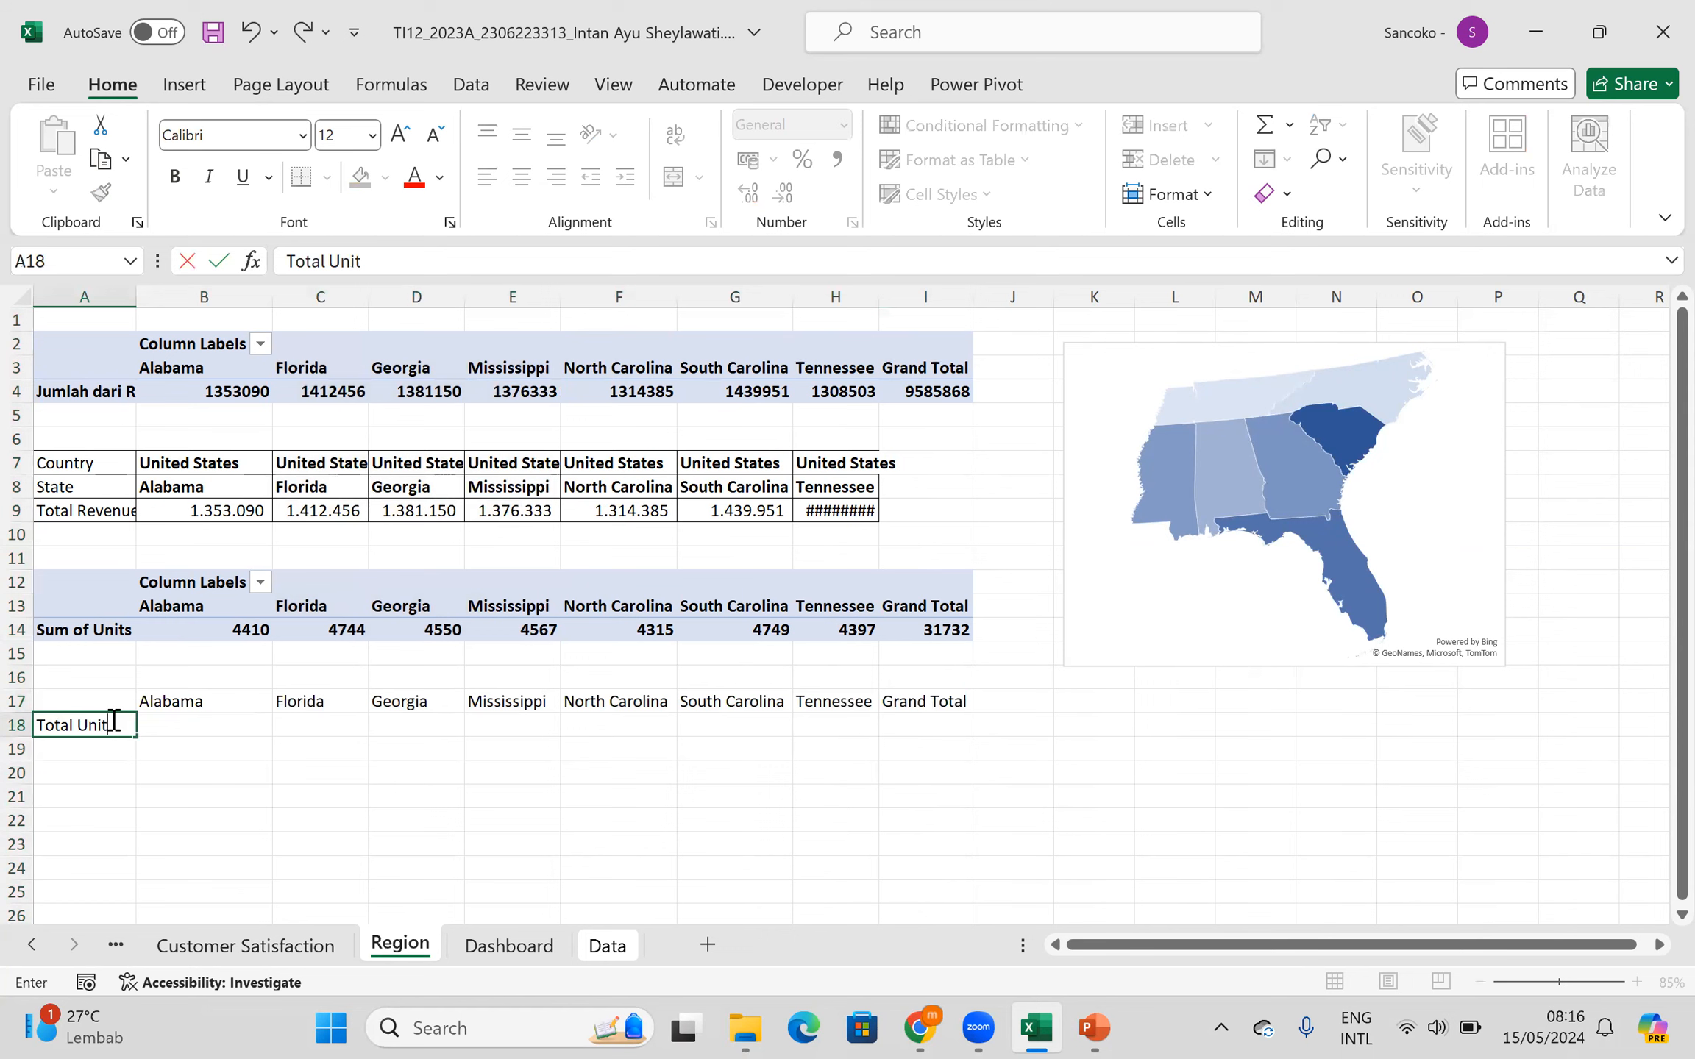
pyautogui.click(229, 724)
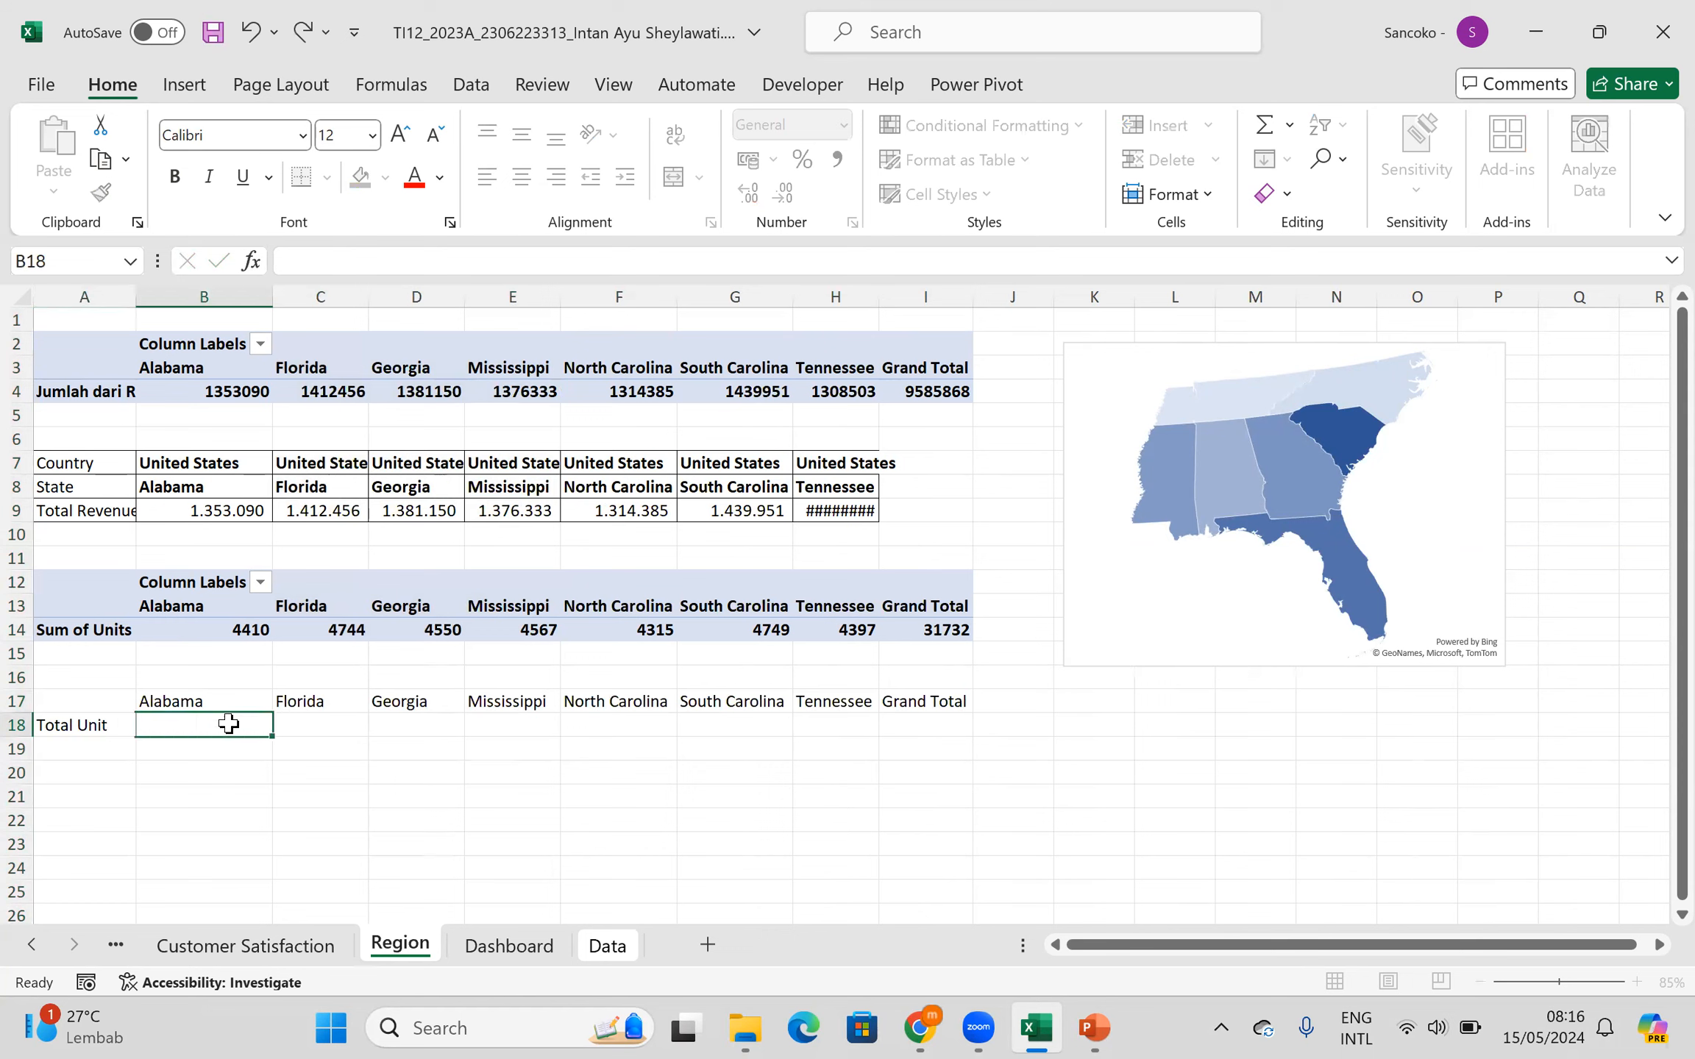
pyautogui.write('=')
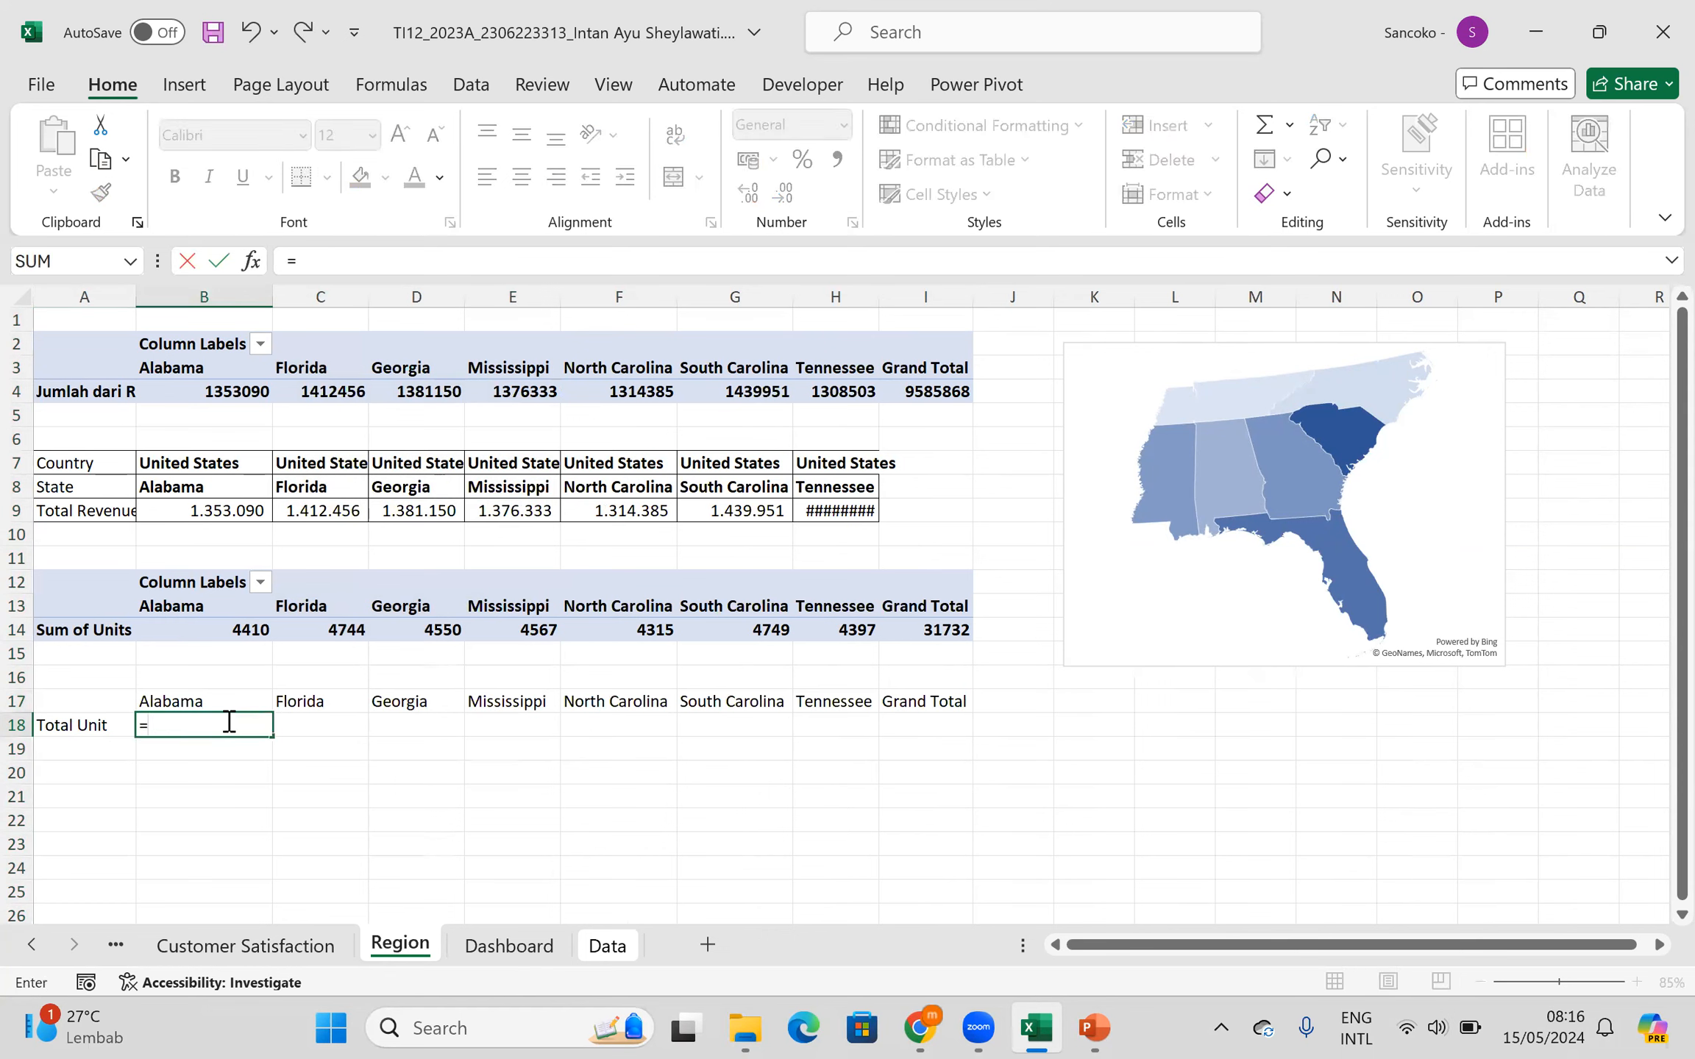
pyautogui.click(233, 623)
pyautogui.press('Return')
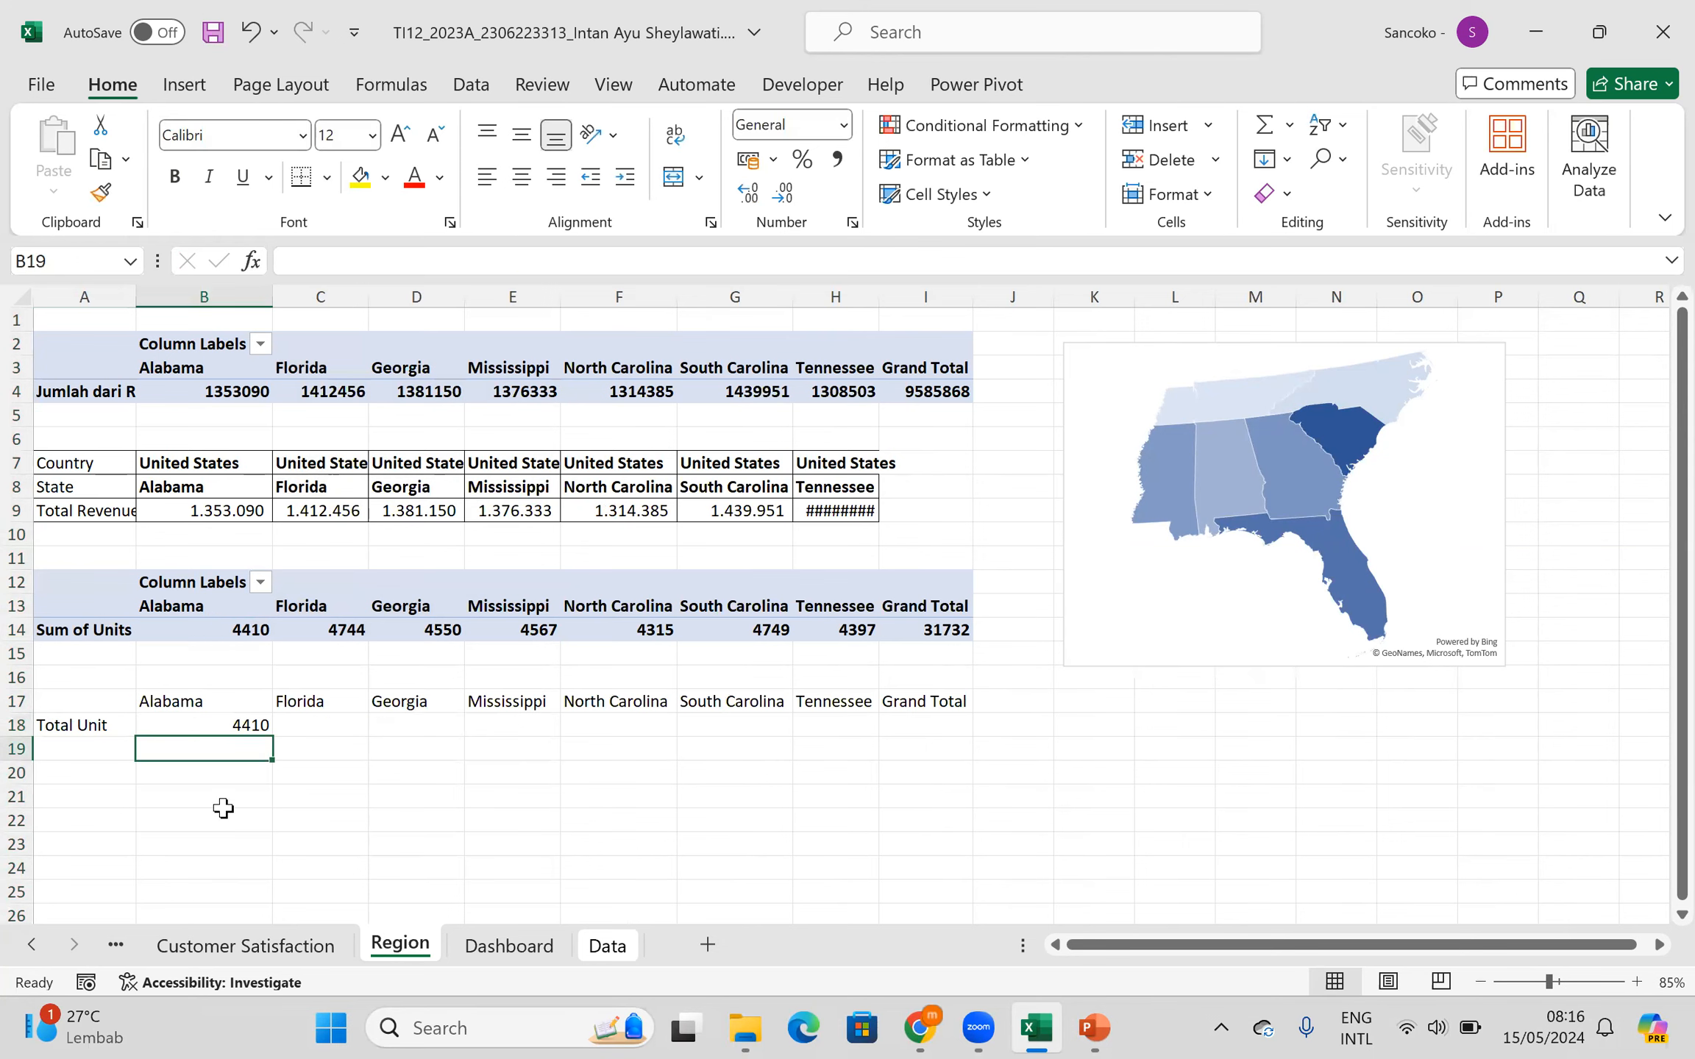
# - Delete the Grand Total heading from I17
pyautogui.click(110, 615)
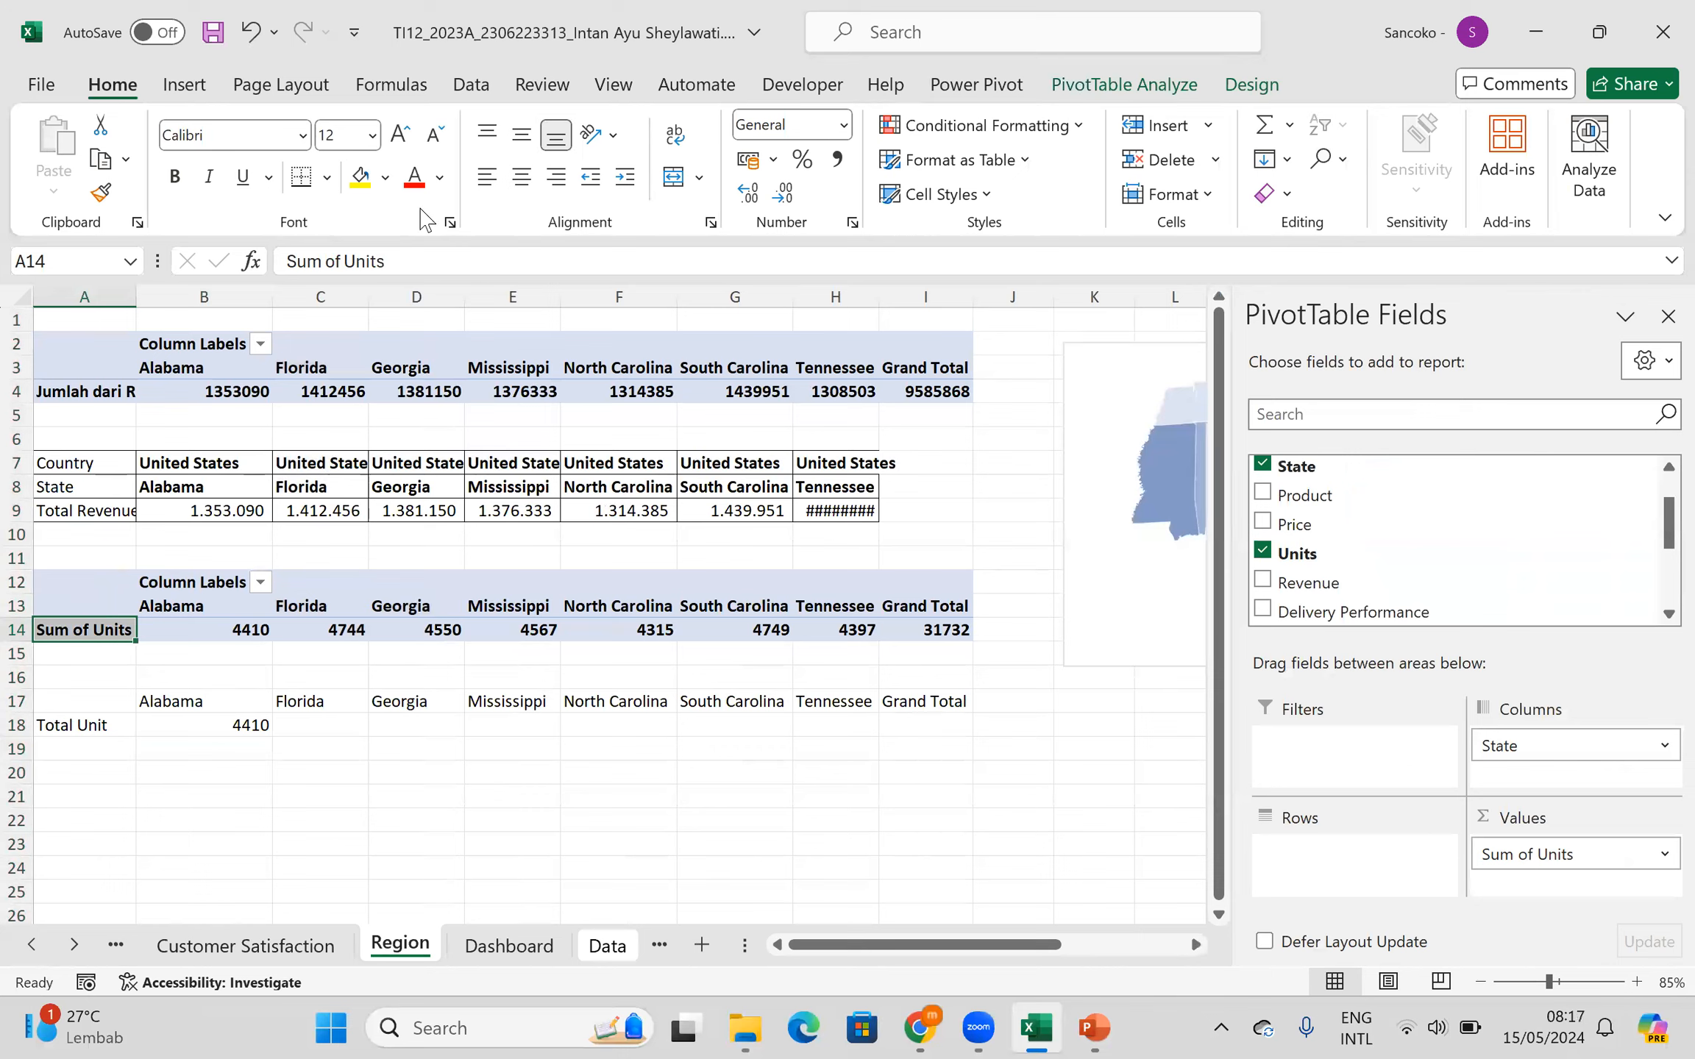
pyautogui.click(205, 85)
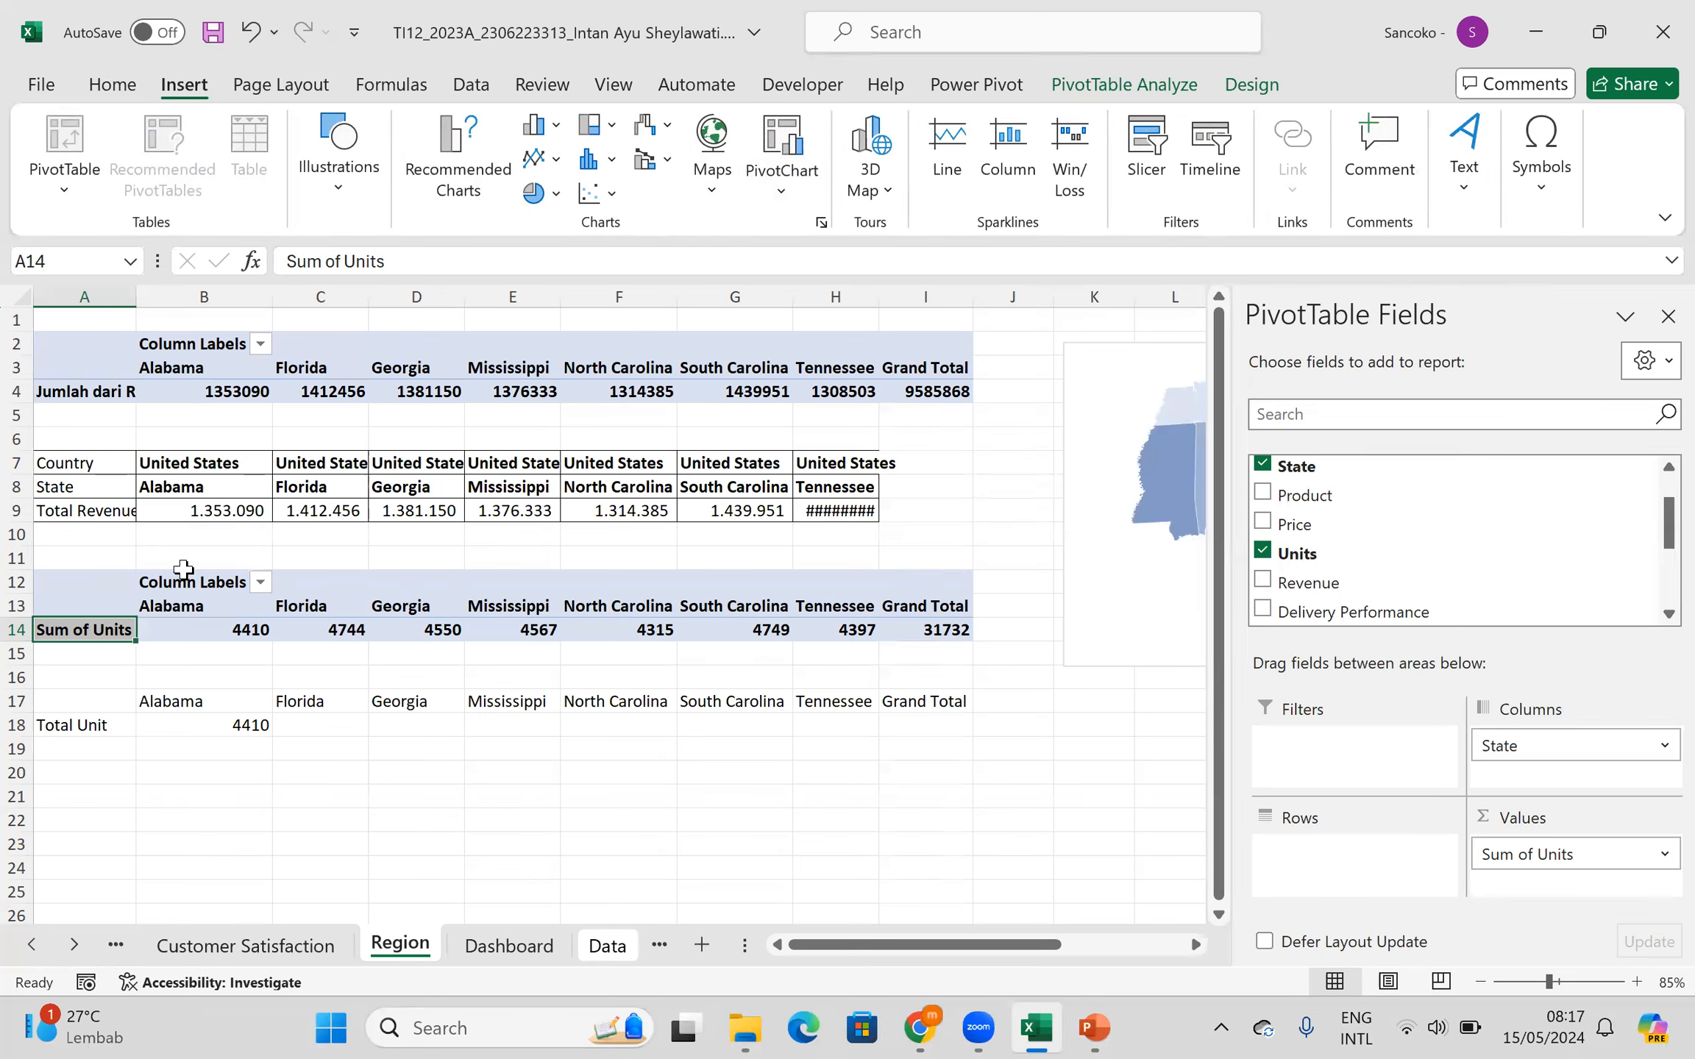
pyautogui.click(916, 700)
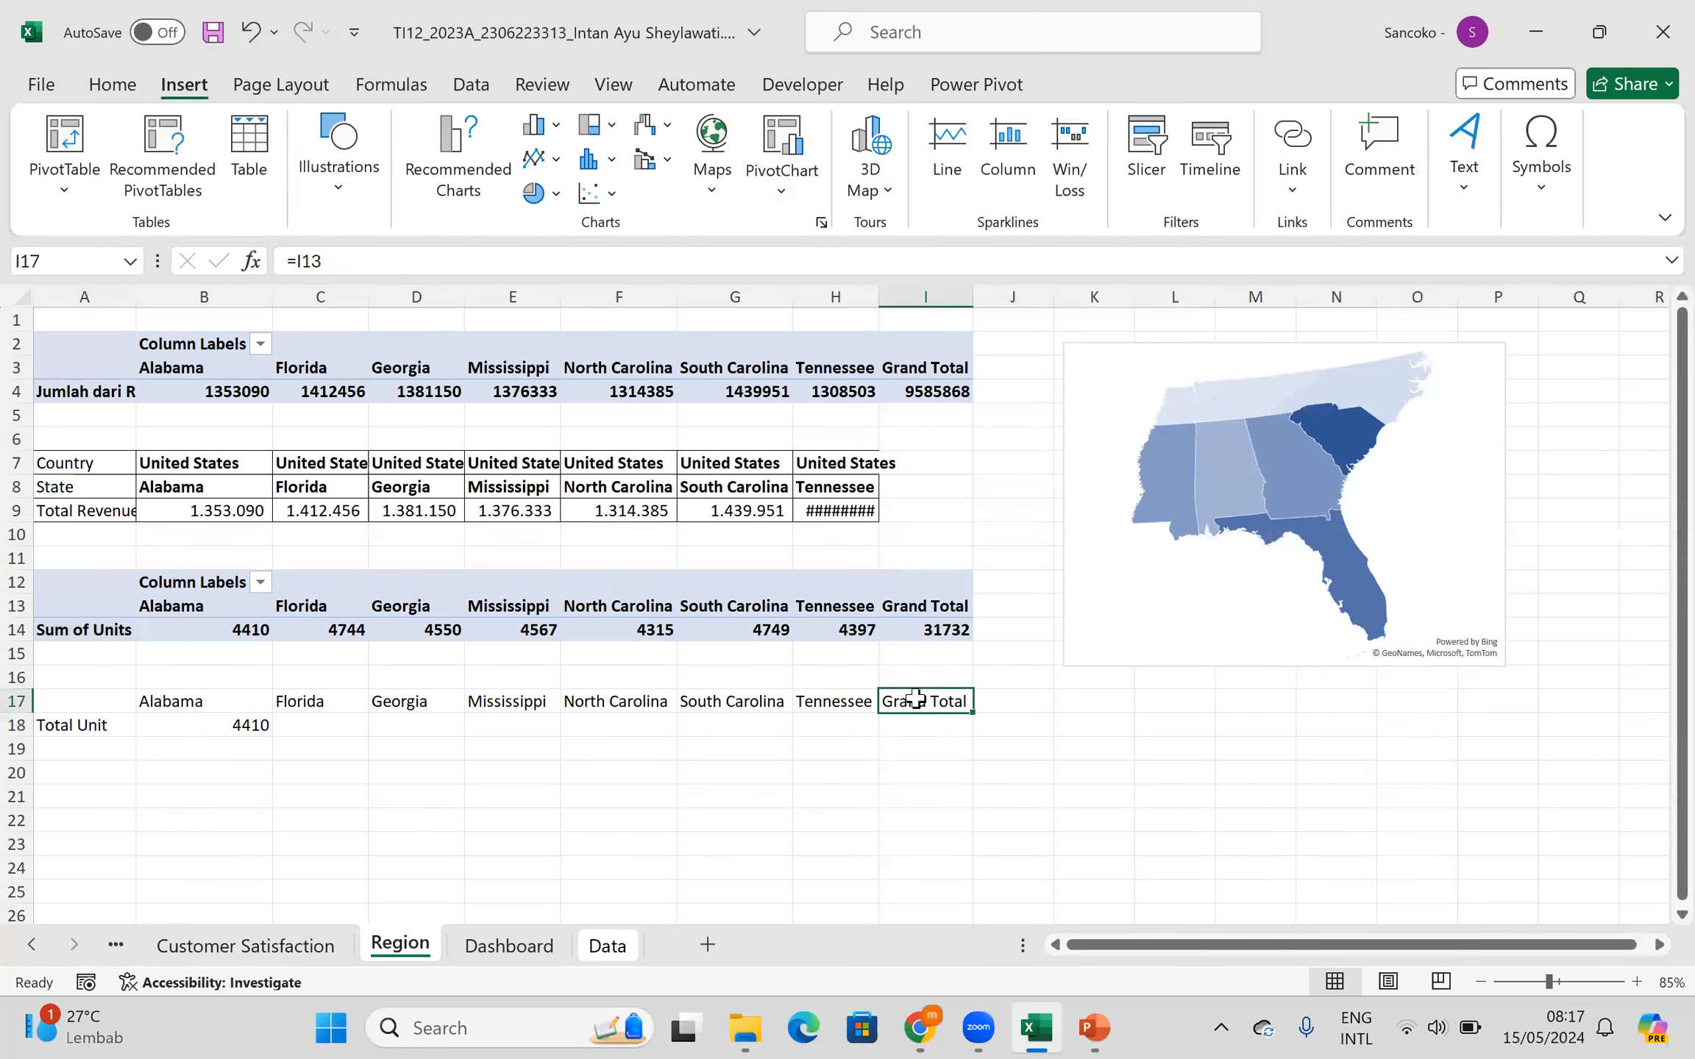
pyautogui.press('Delete')
pyautogui.click(436, 883)
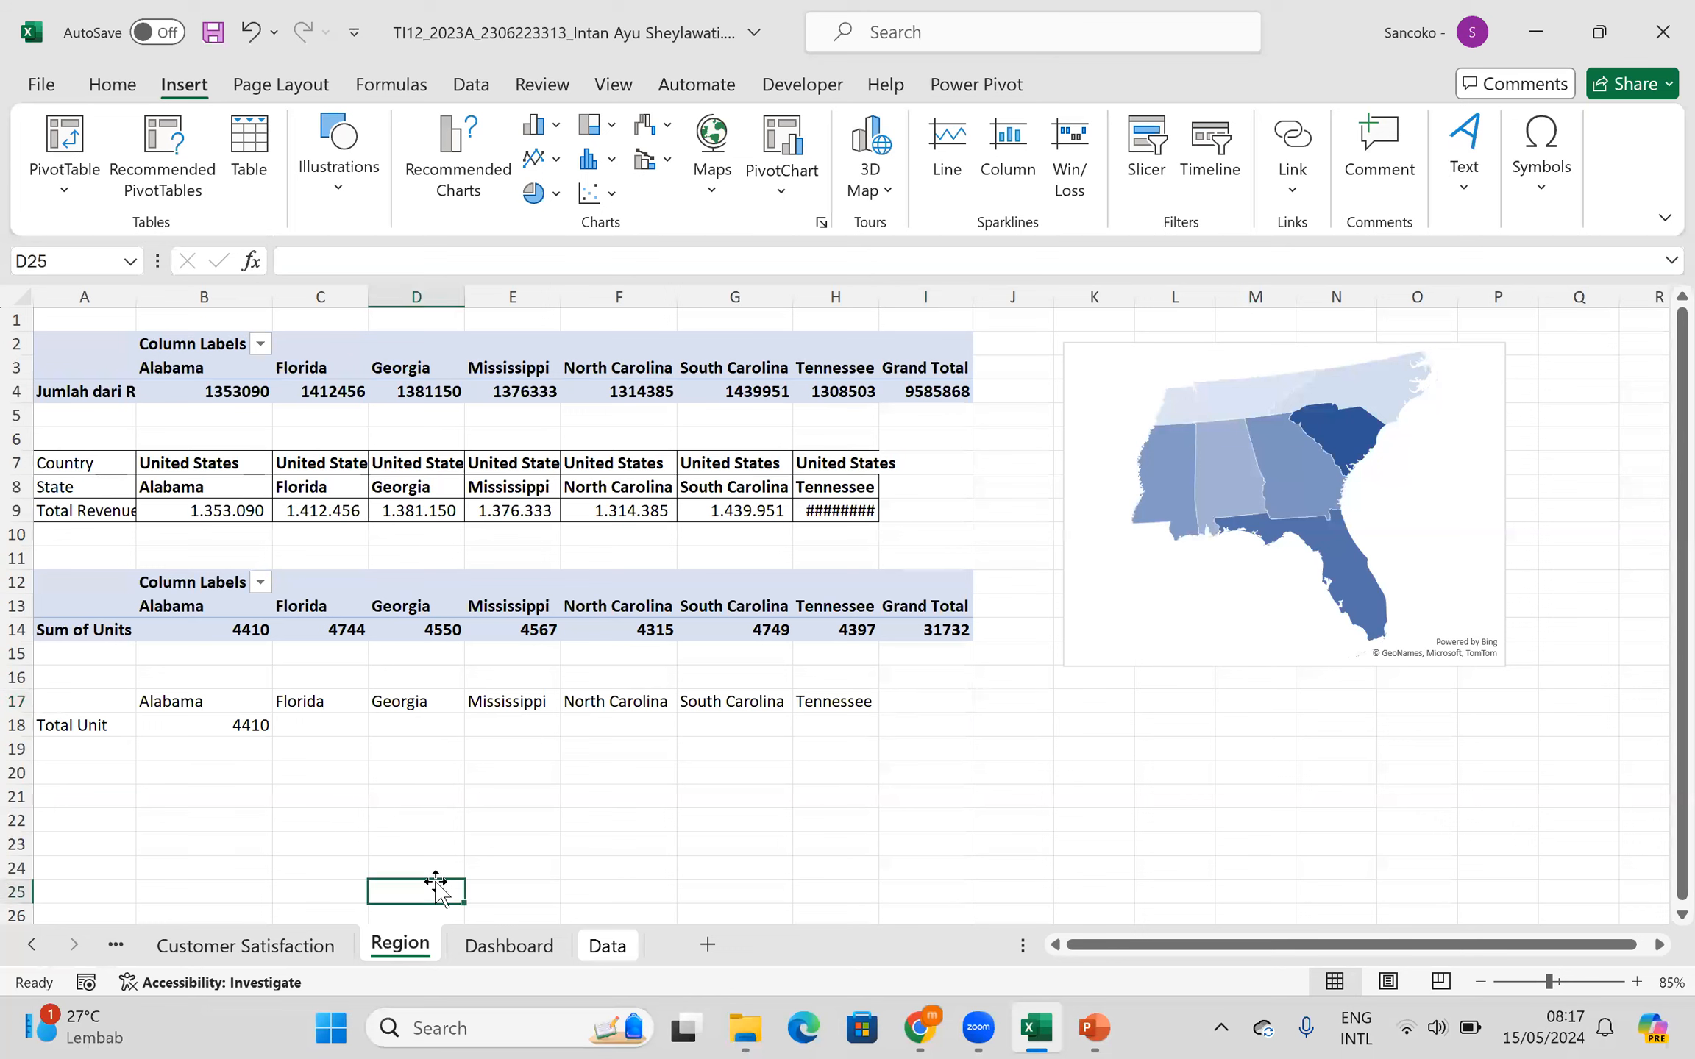
# - Link C18 and D18 to the PivotTable's unit sums for Florida and Georgia
pyautogui.click(343, 731)
pyautogui.write('=')
pyautogui.click(347, 630)
pyautogui.press('Return')
pyautogui.click(468, 723)
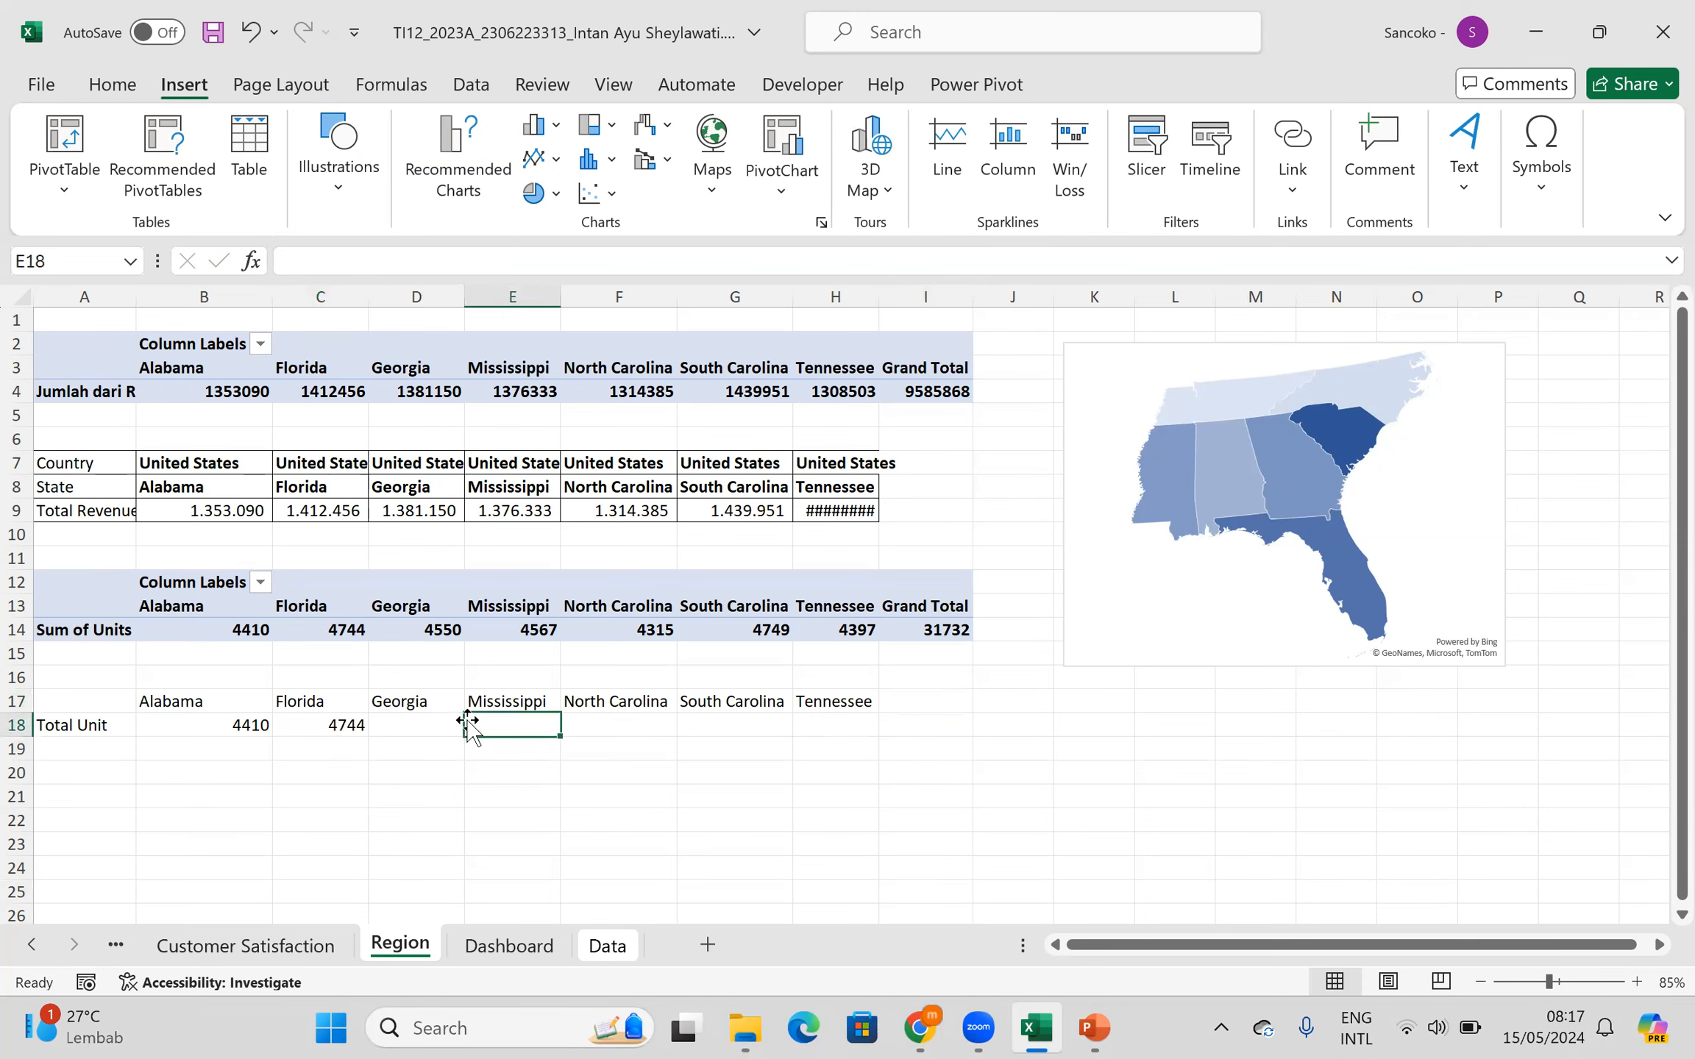
pyautogui.click(436, 723)
pyautogui.write('=')
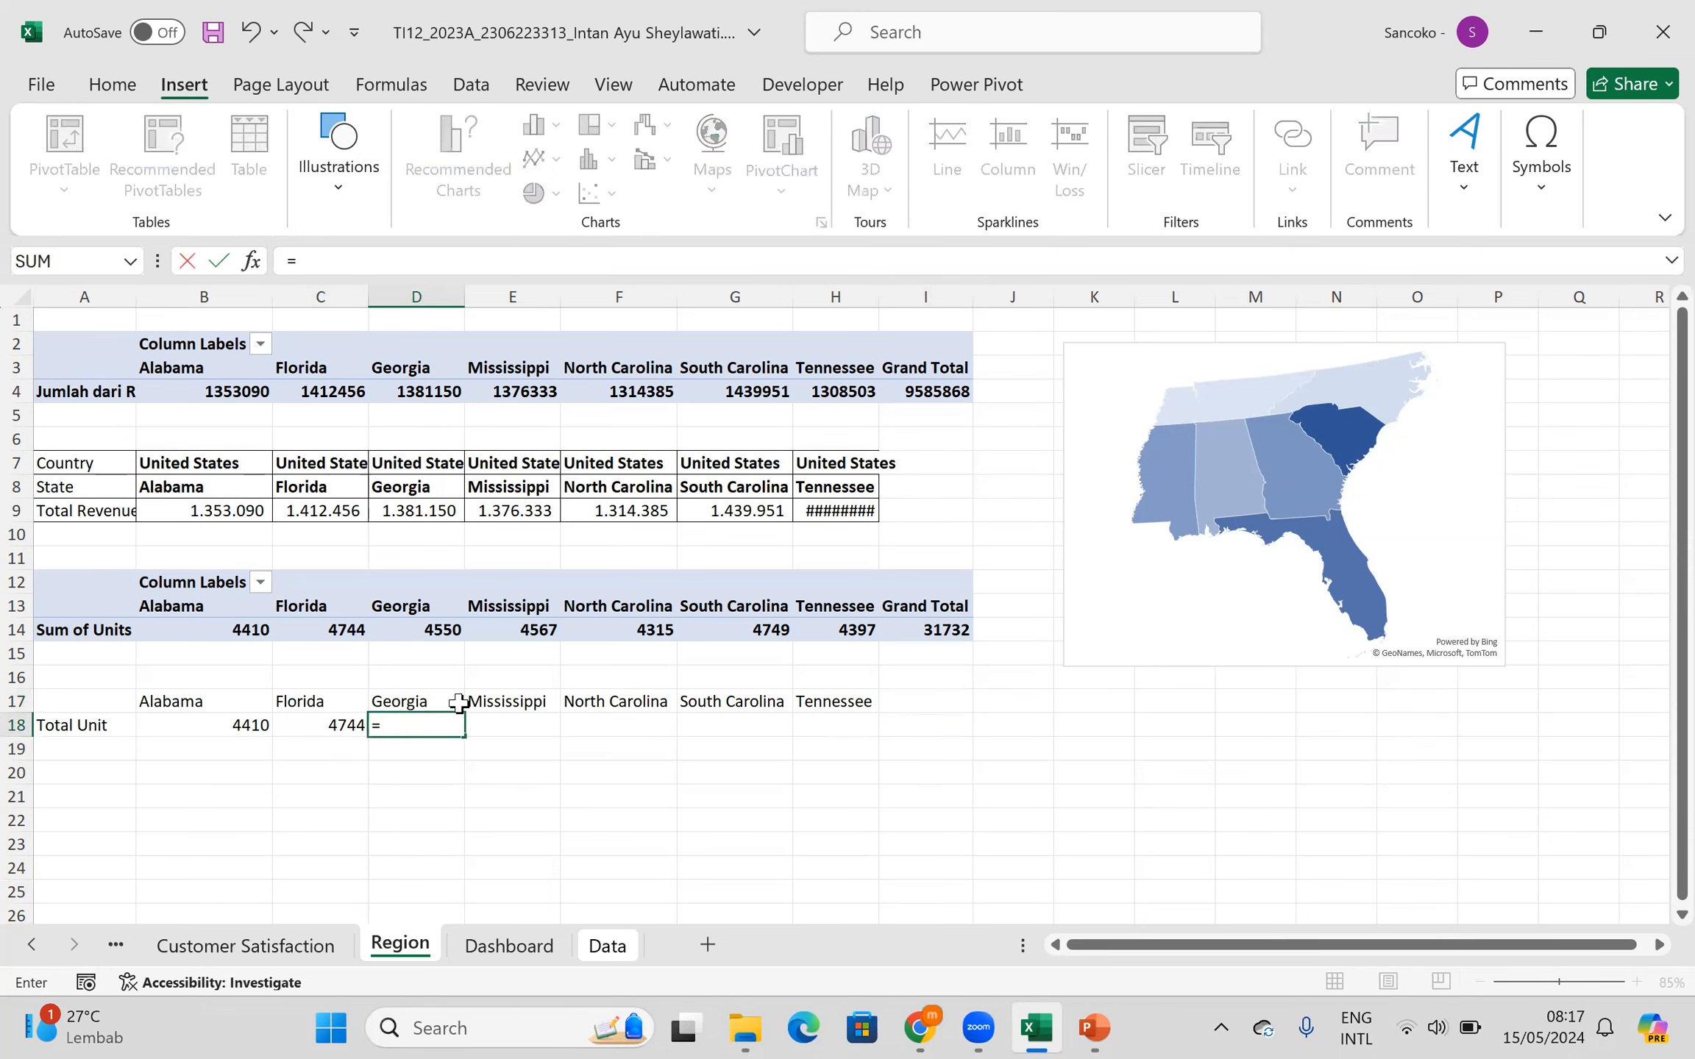
pyautogui.click(433, 632)
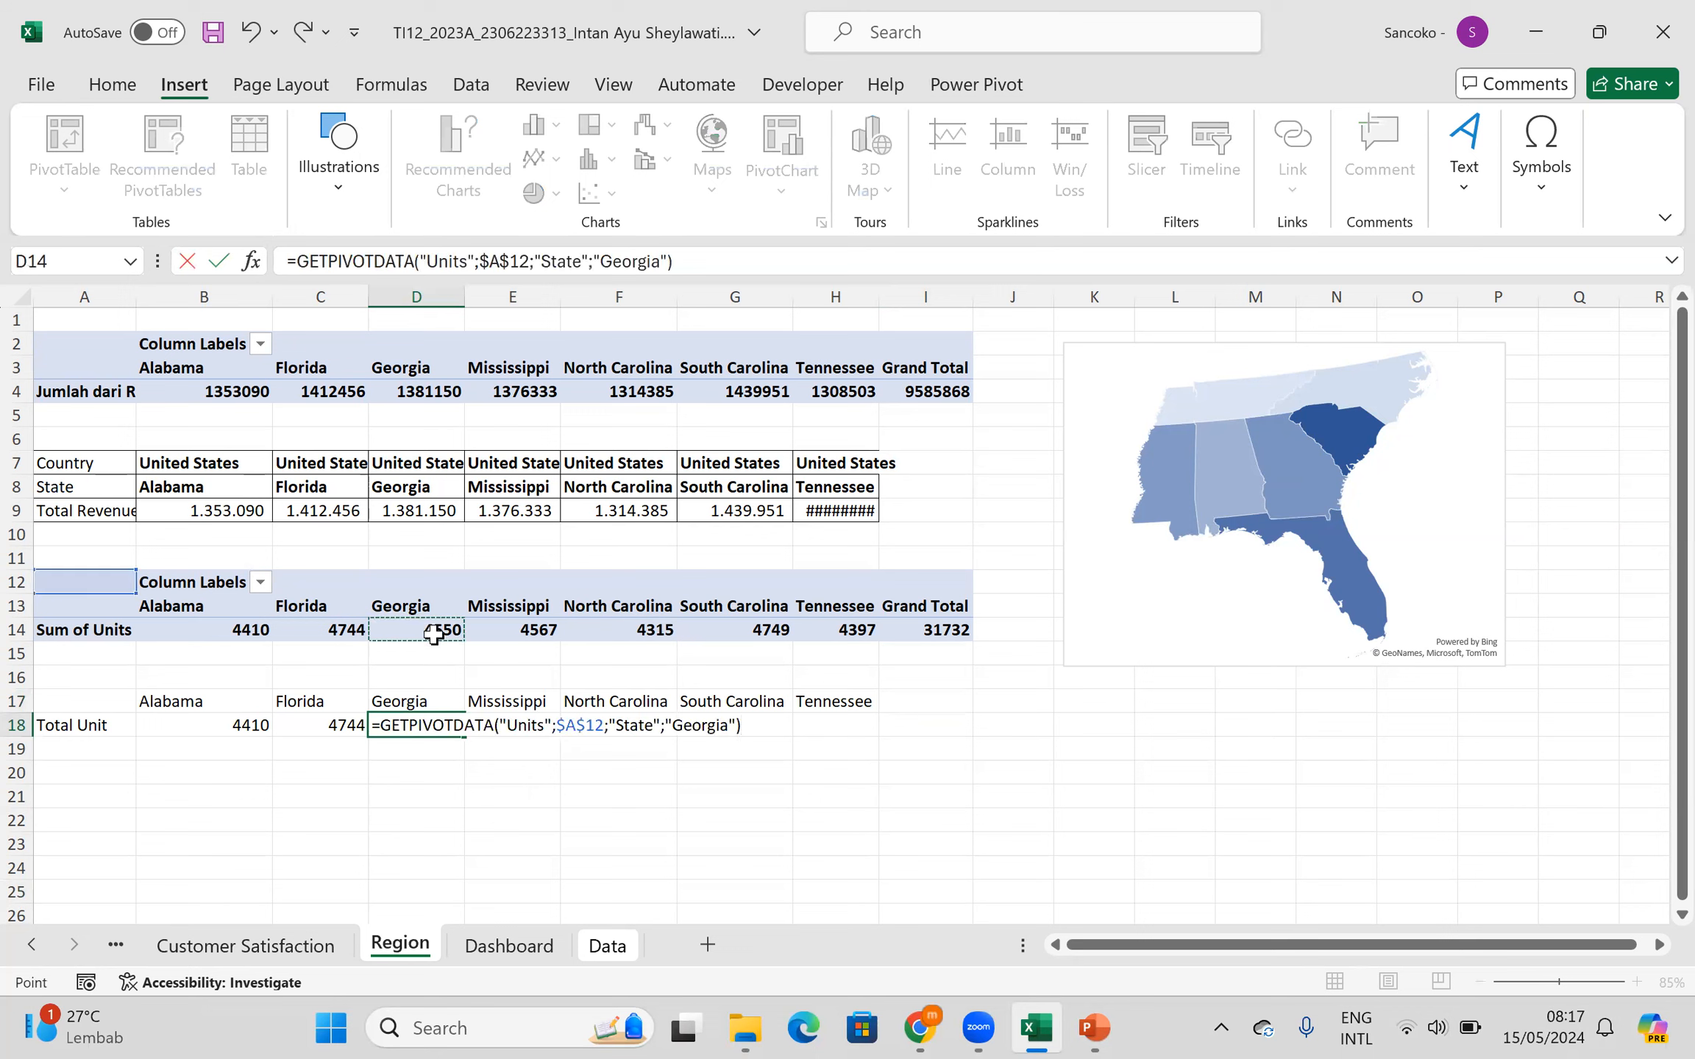
pyautogui.press('Return')
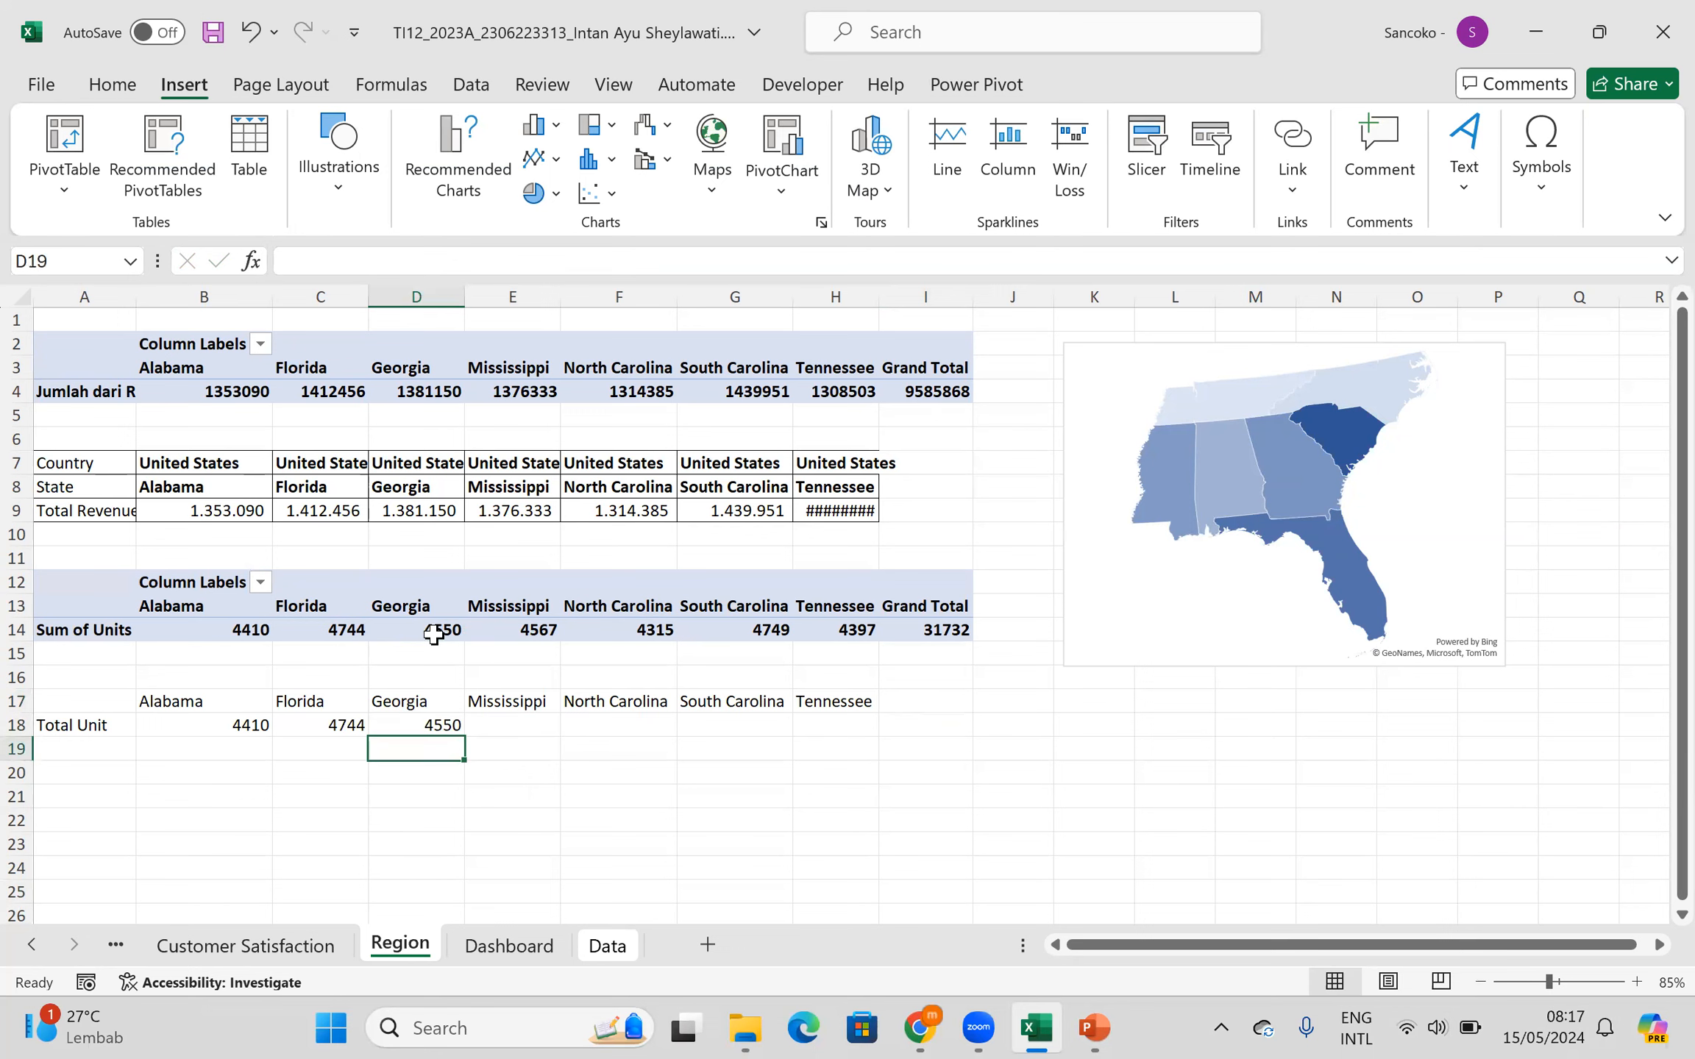
# - Link E18 and F18 to the PivotTable's unit sums for Mississippi and North Carolina
pyautogui.click(519, 735)
pyautogui.write('=')
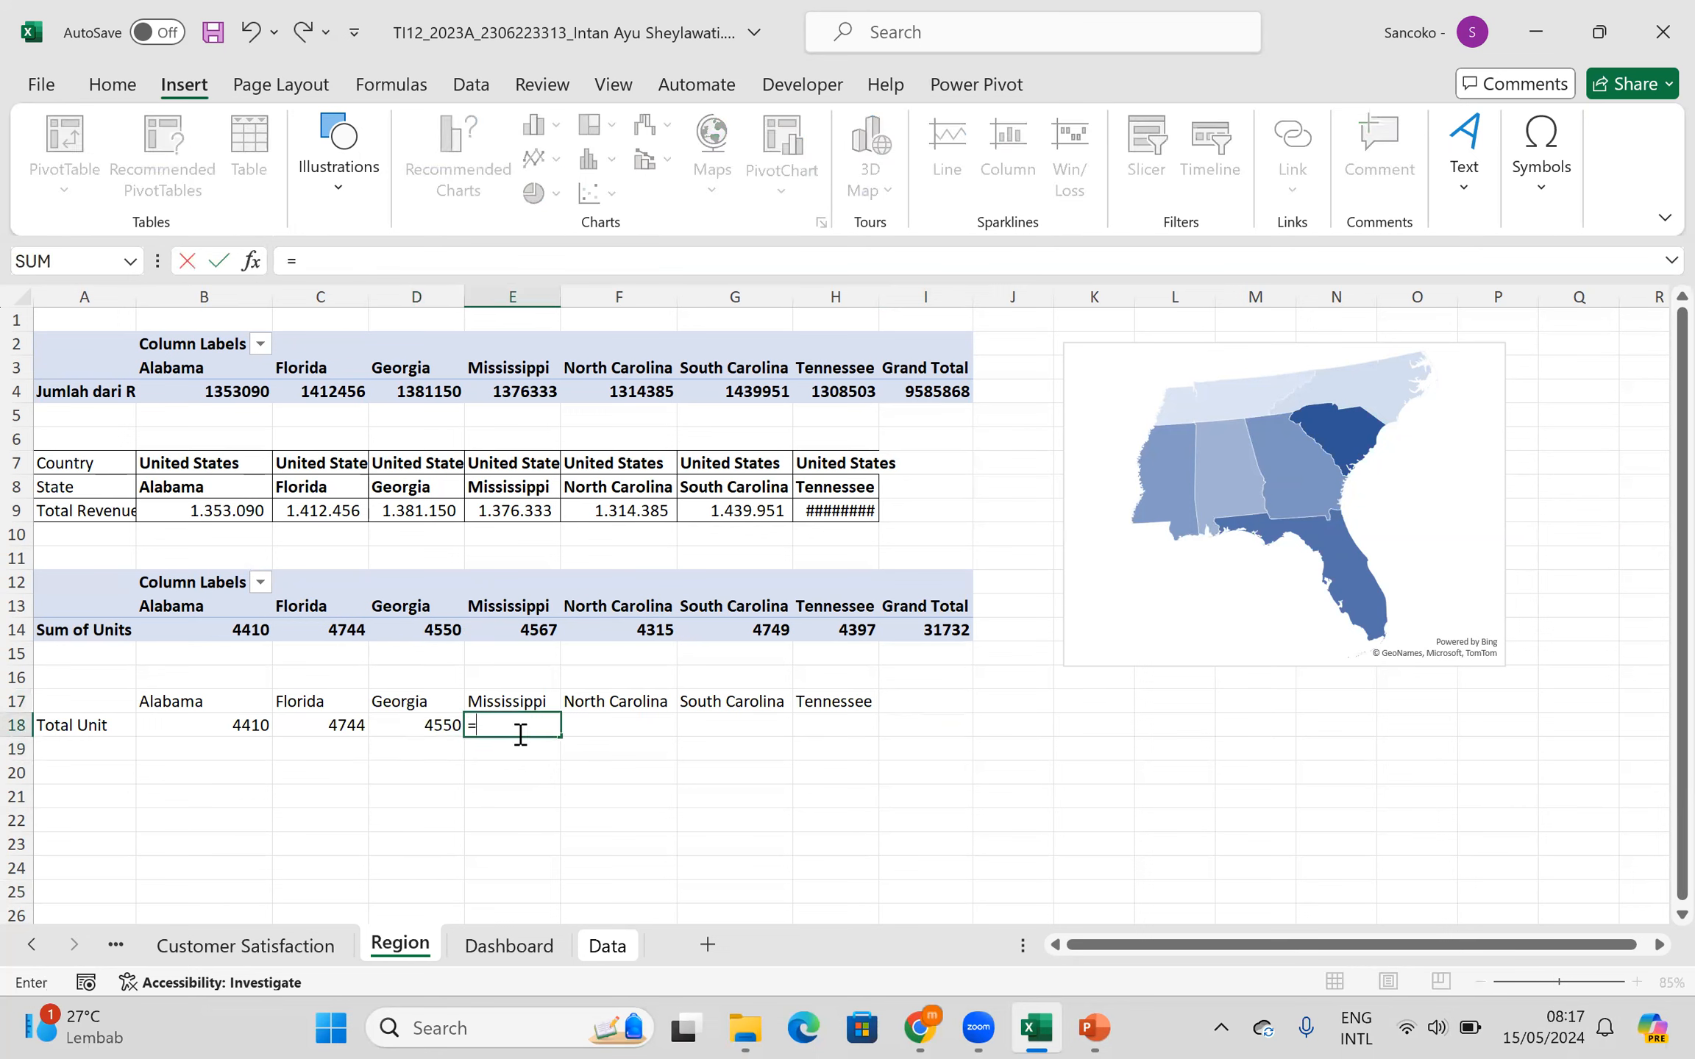
pyautogui.click(546, 631)
pyautogui.press('Return')
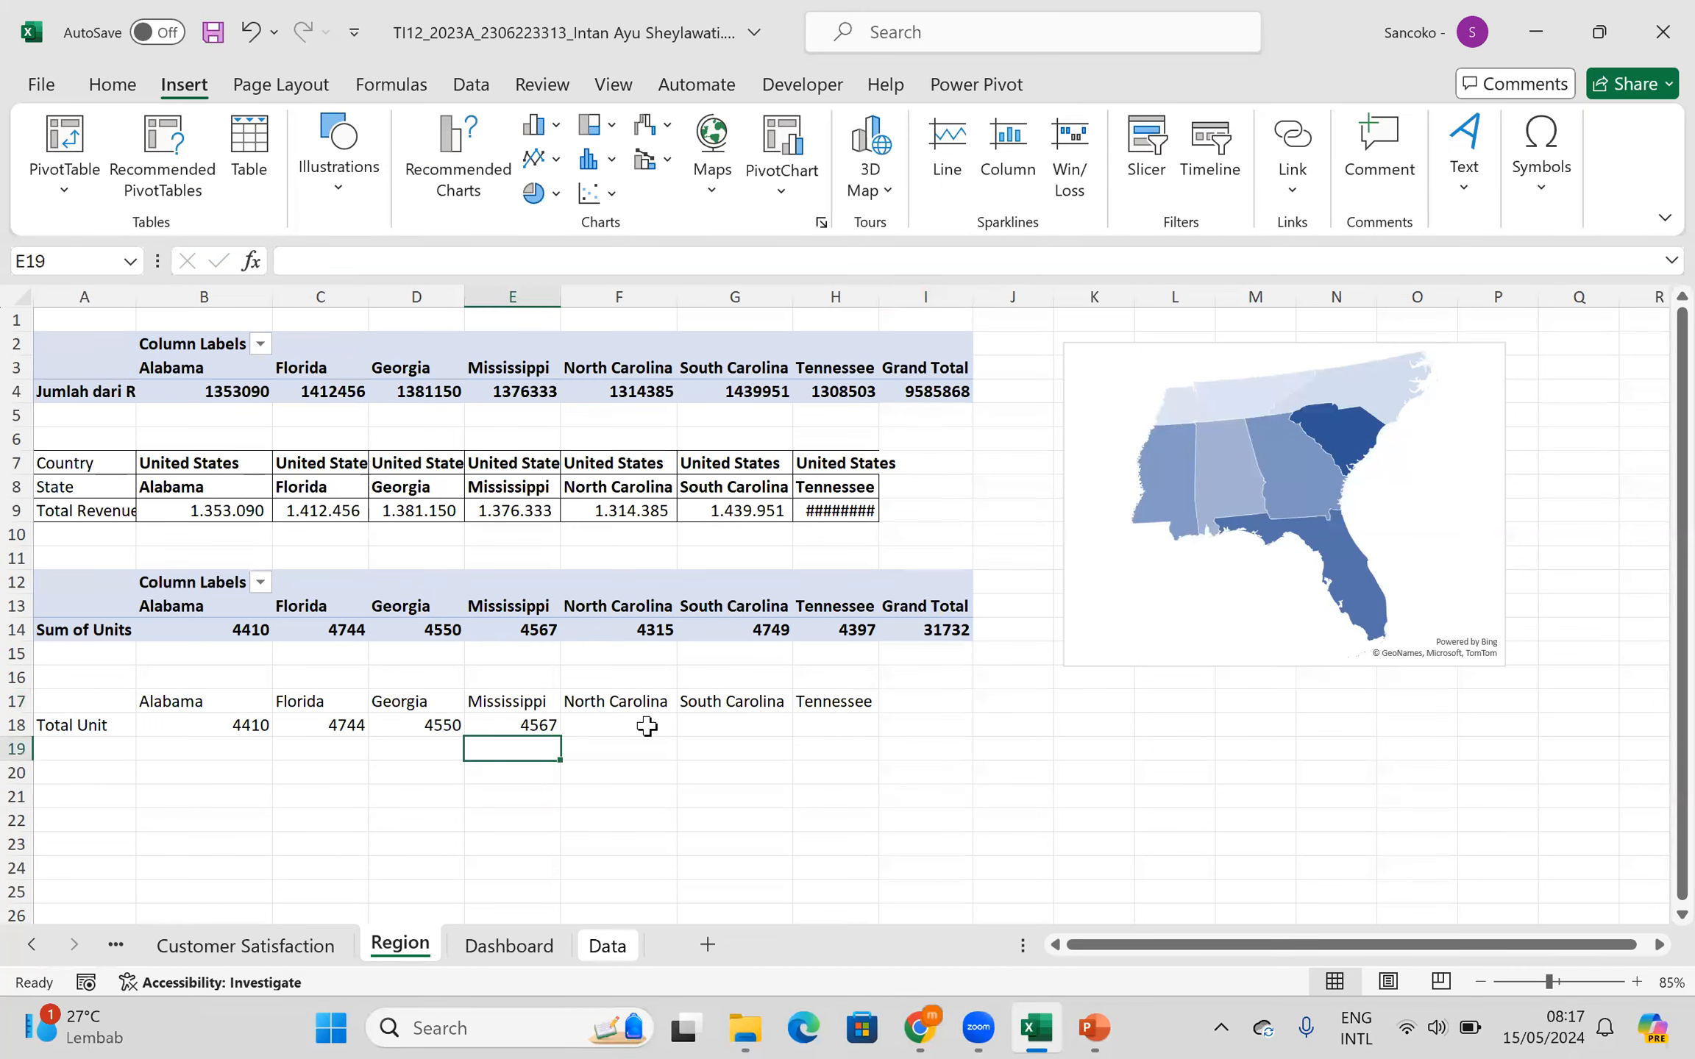
pyautogui.click(641, 729)
pyautogui.write('=')
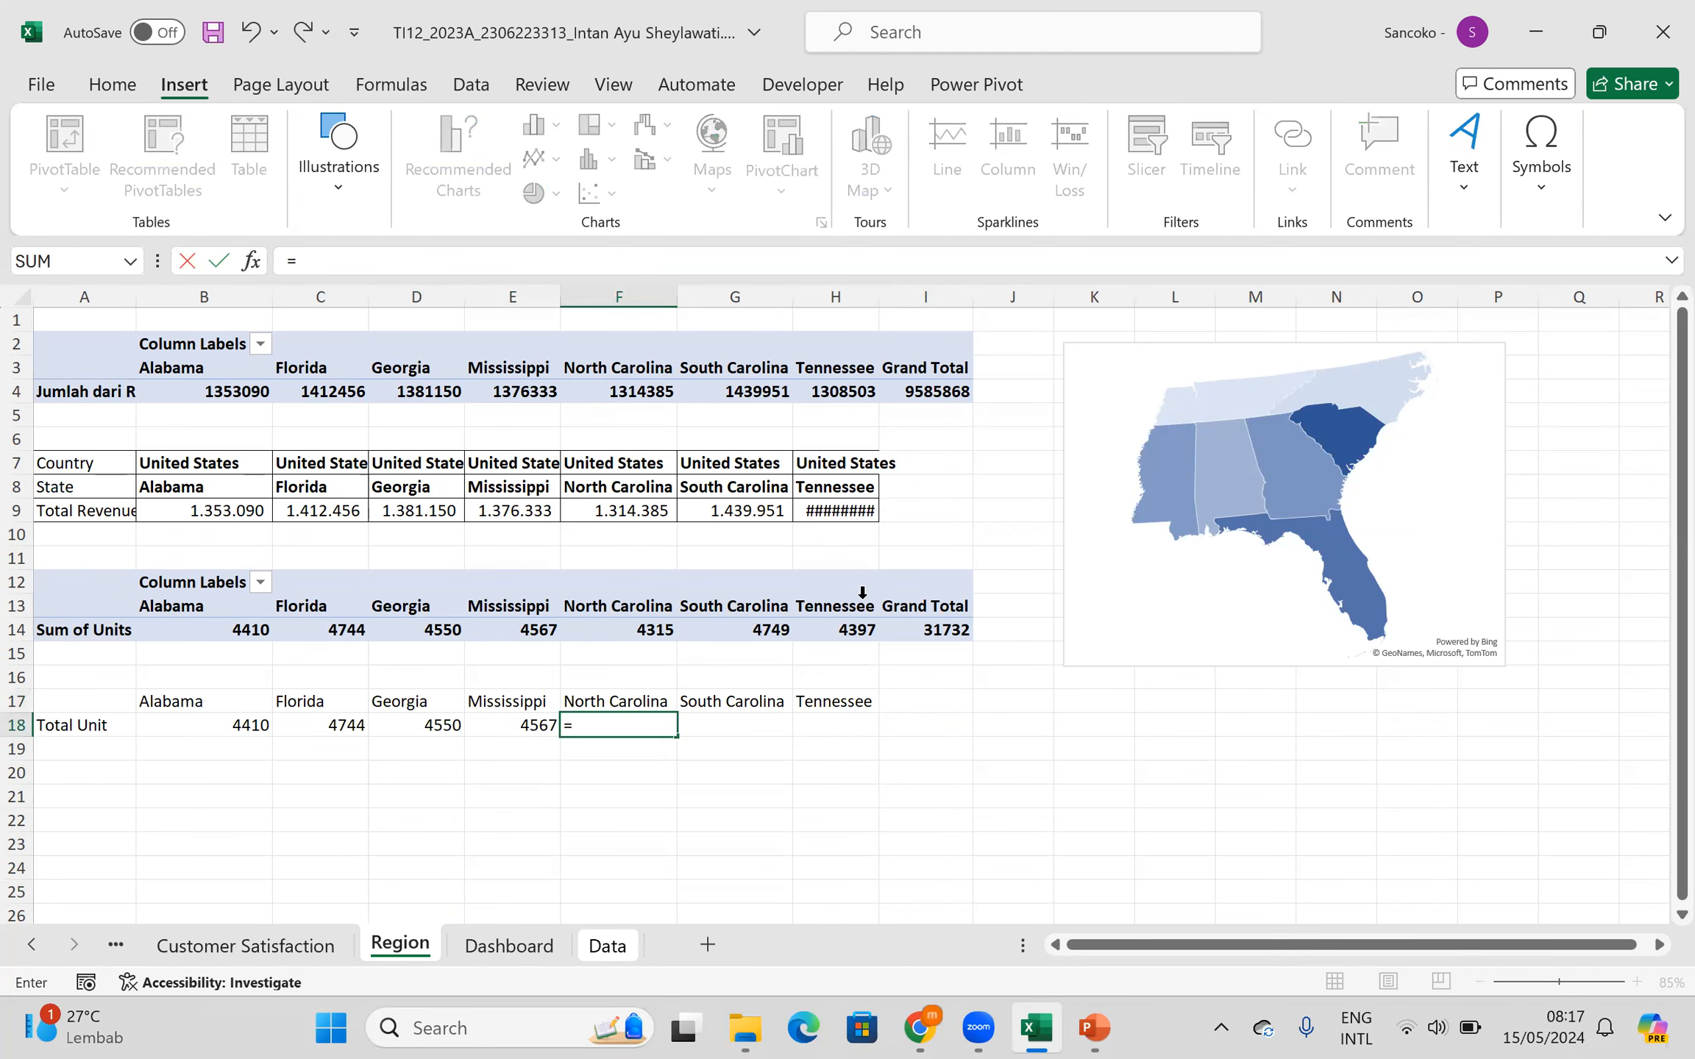
pyautogui.click(659, 624)
pyautogui.press('Return')
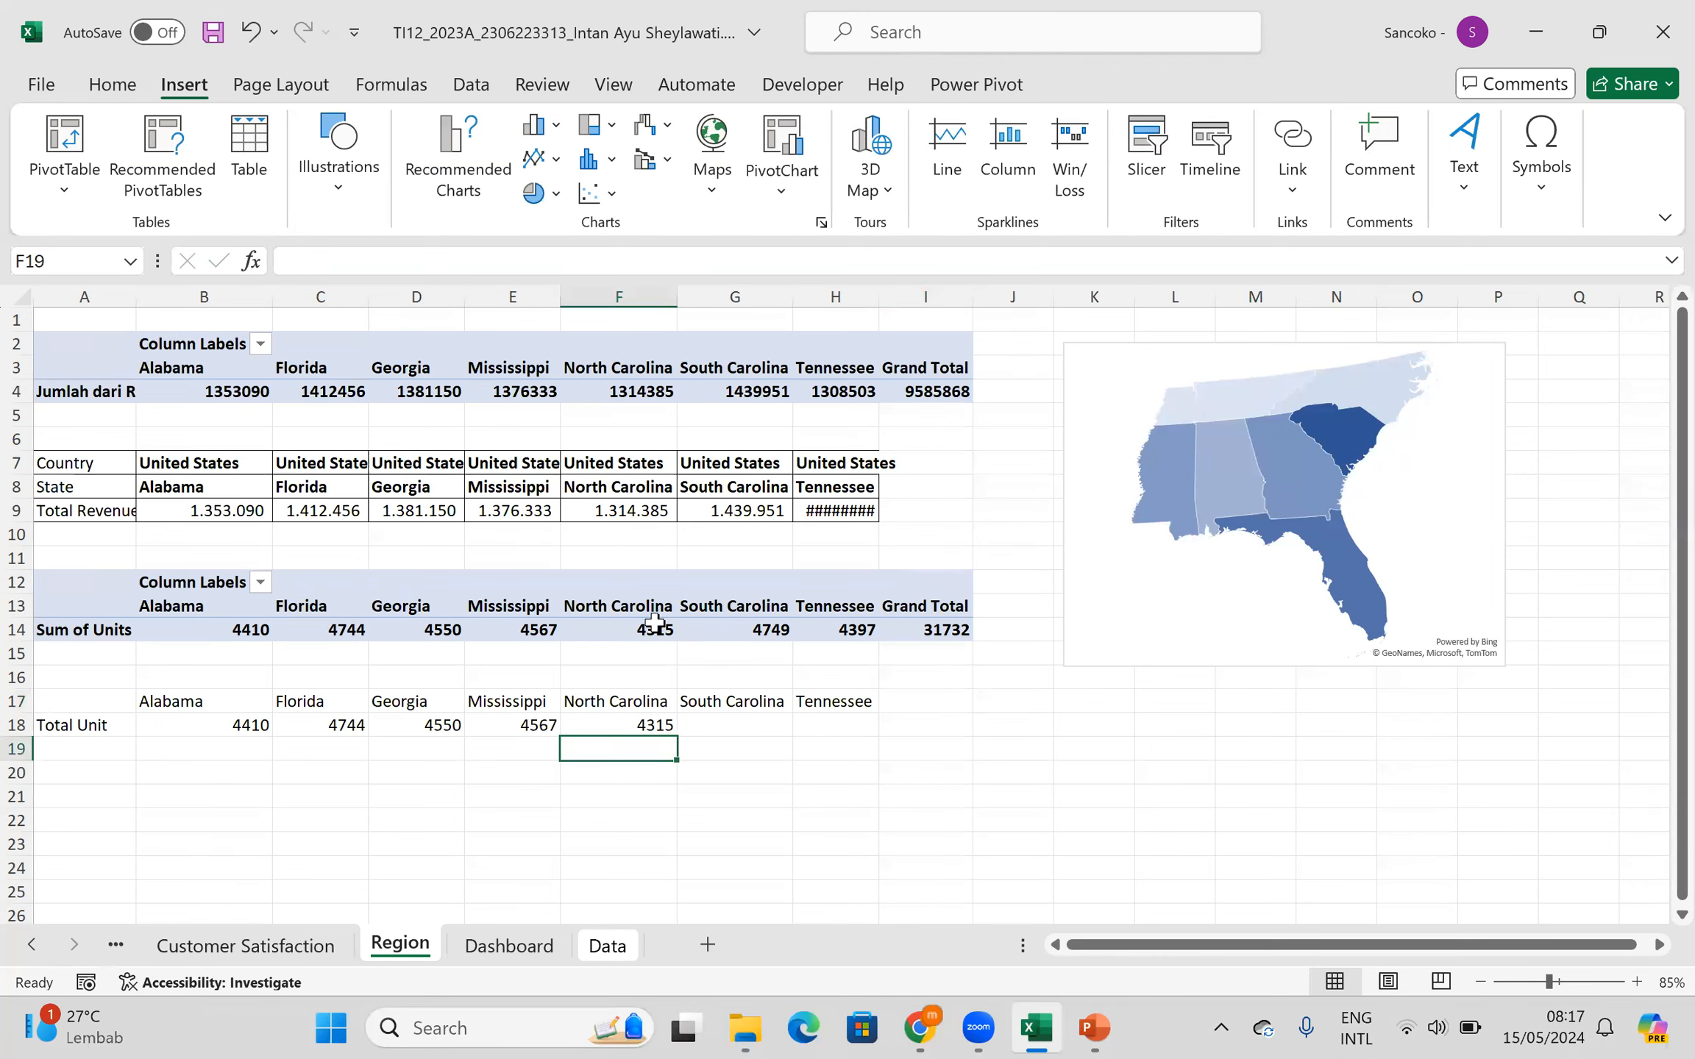
# - Link G18 and H18 to the PivotTable's unit sums for South Carolina and Tennessee
pyautogui.click(774, 723)
pyautogui.write('=')
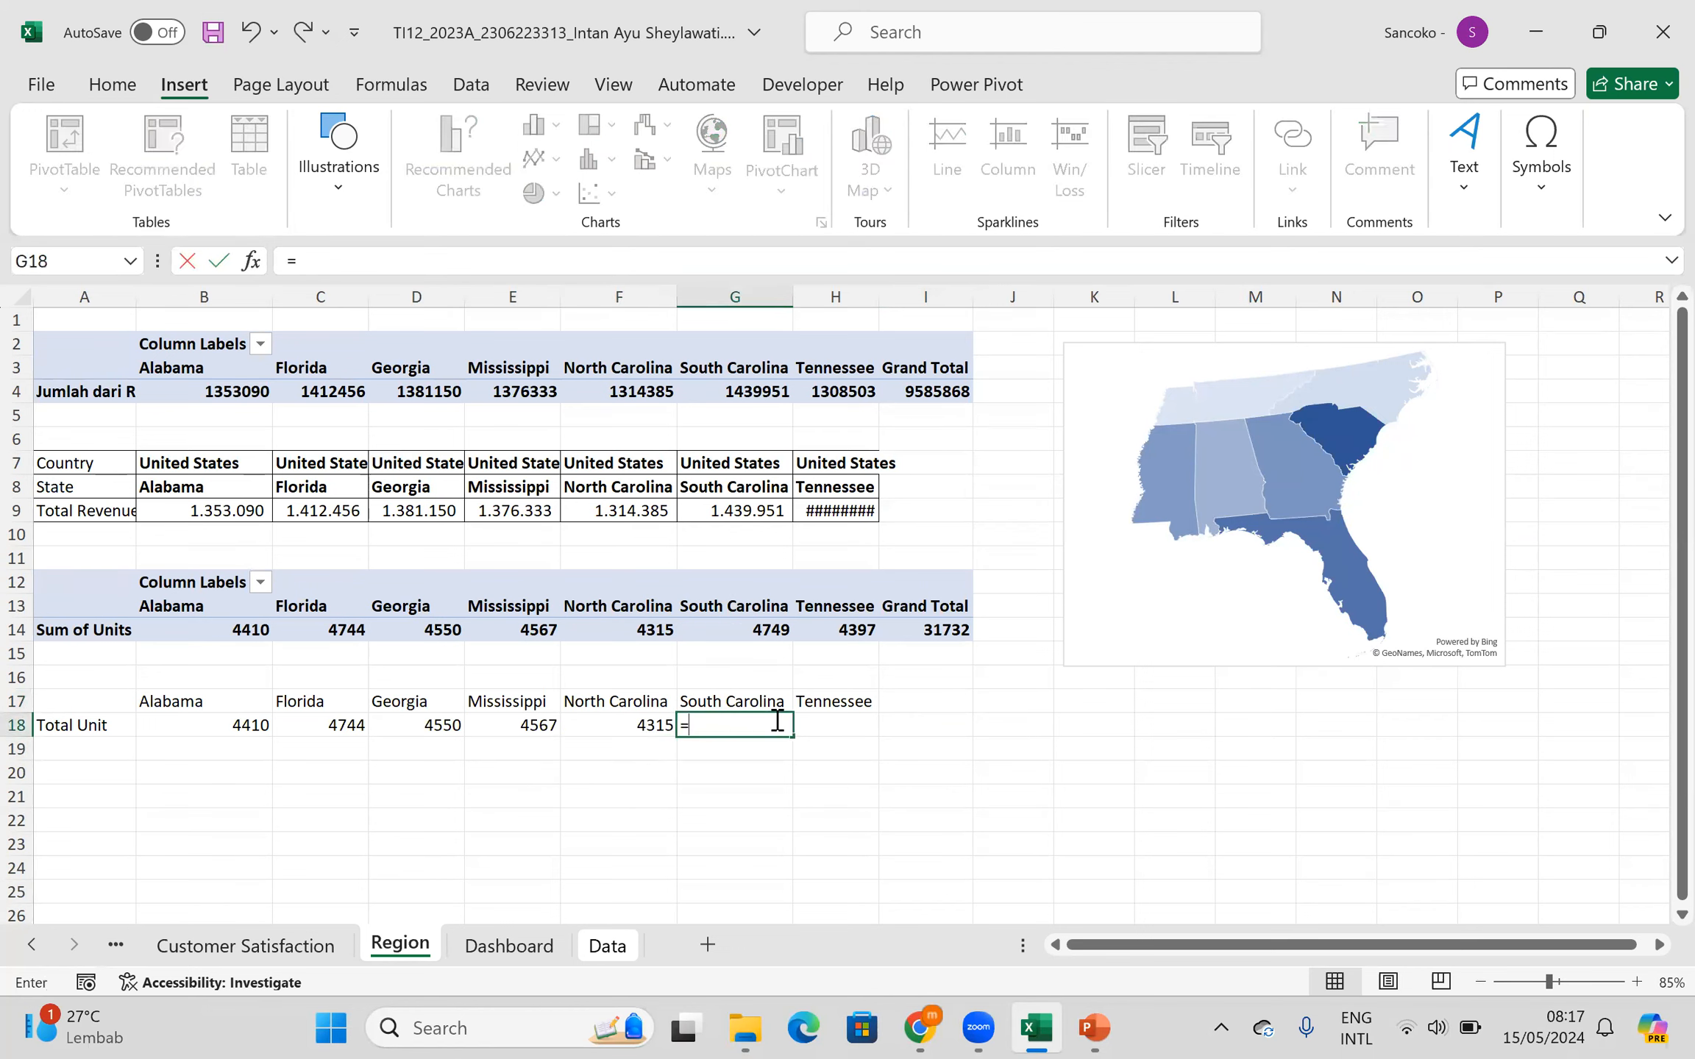
pyautogui.click(772, 631)
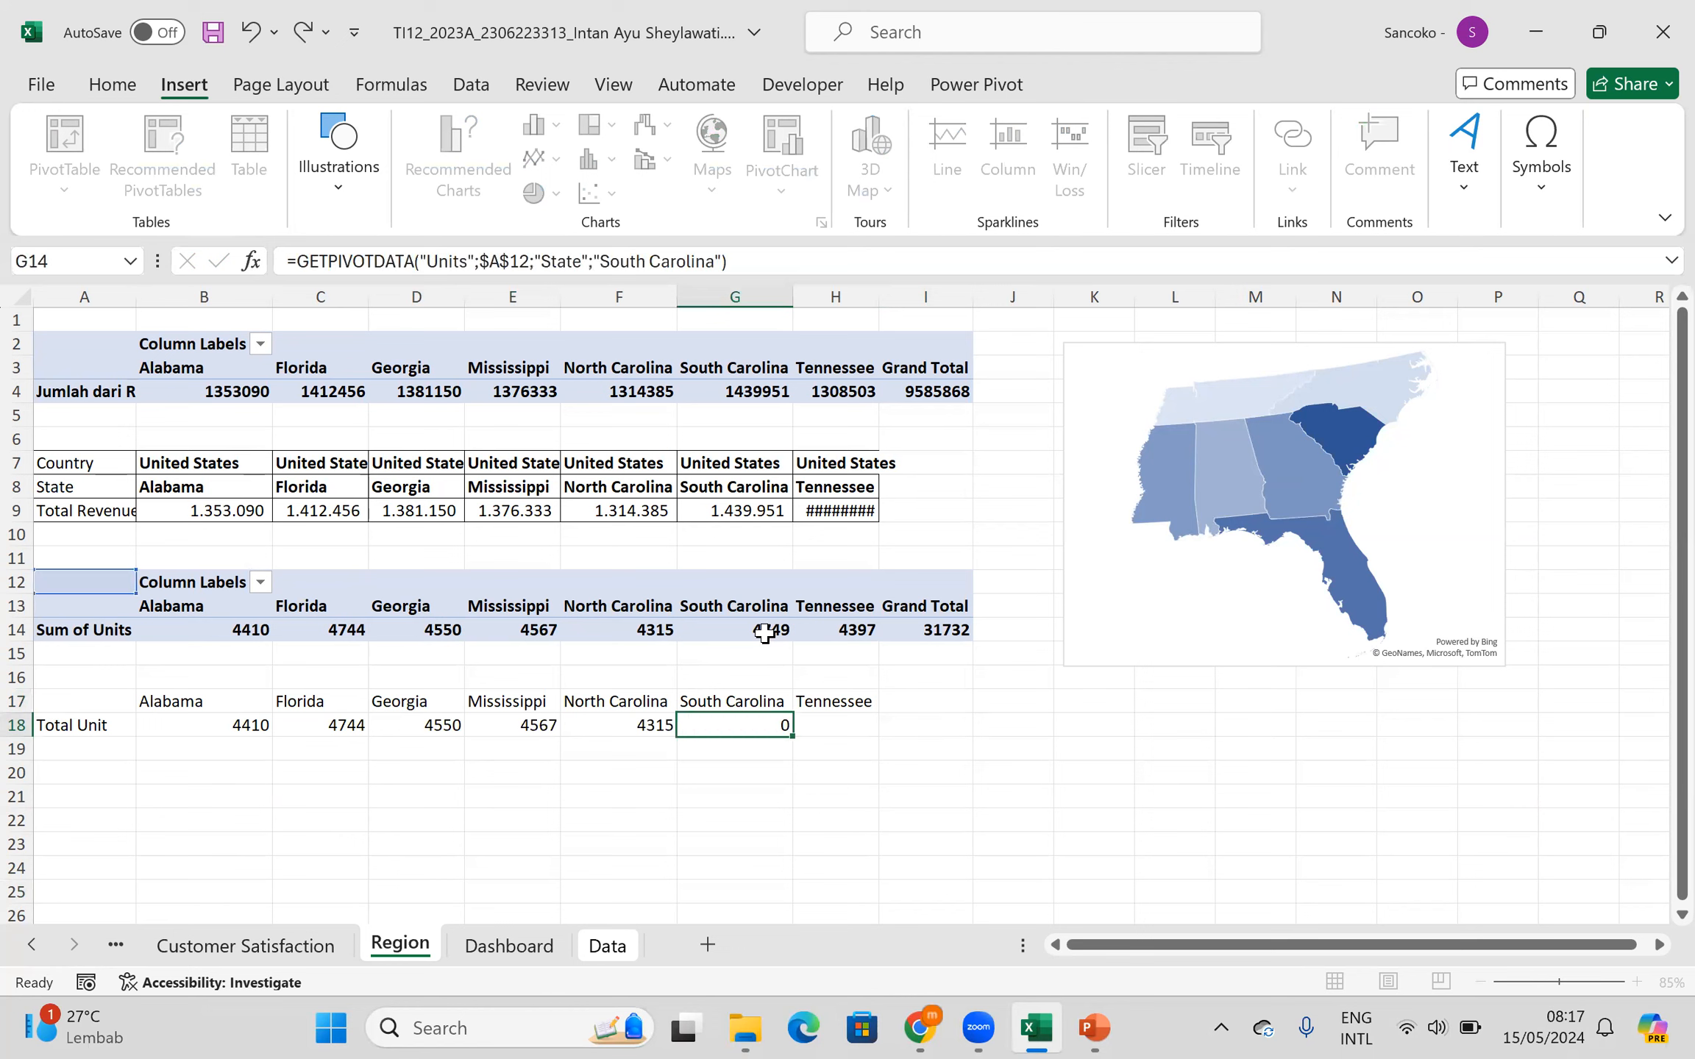
pyautogui.press('Return')
pyautogui.click(828, 720)
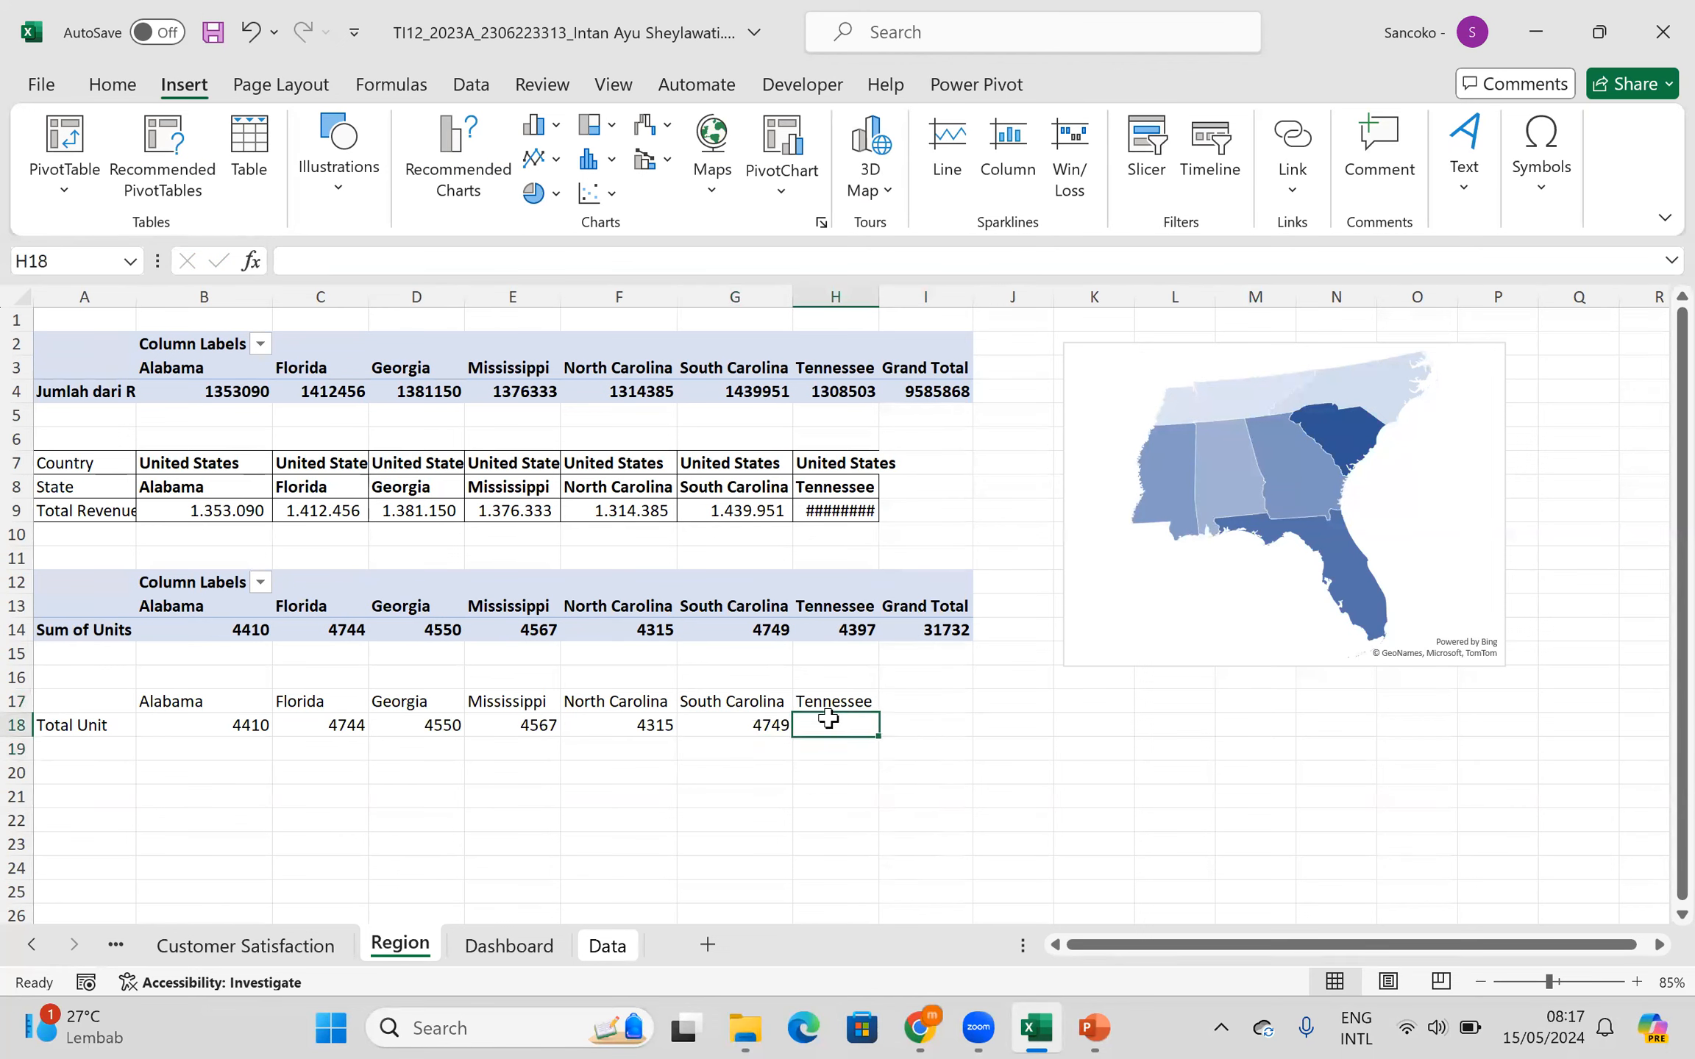
pyautogui.write('=')
pyautogui.click(856, 632)
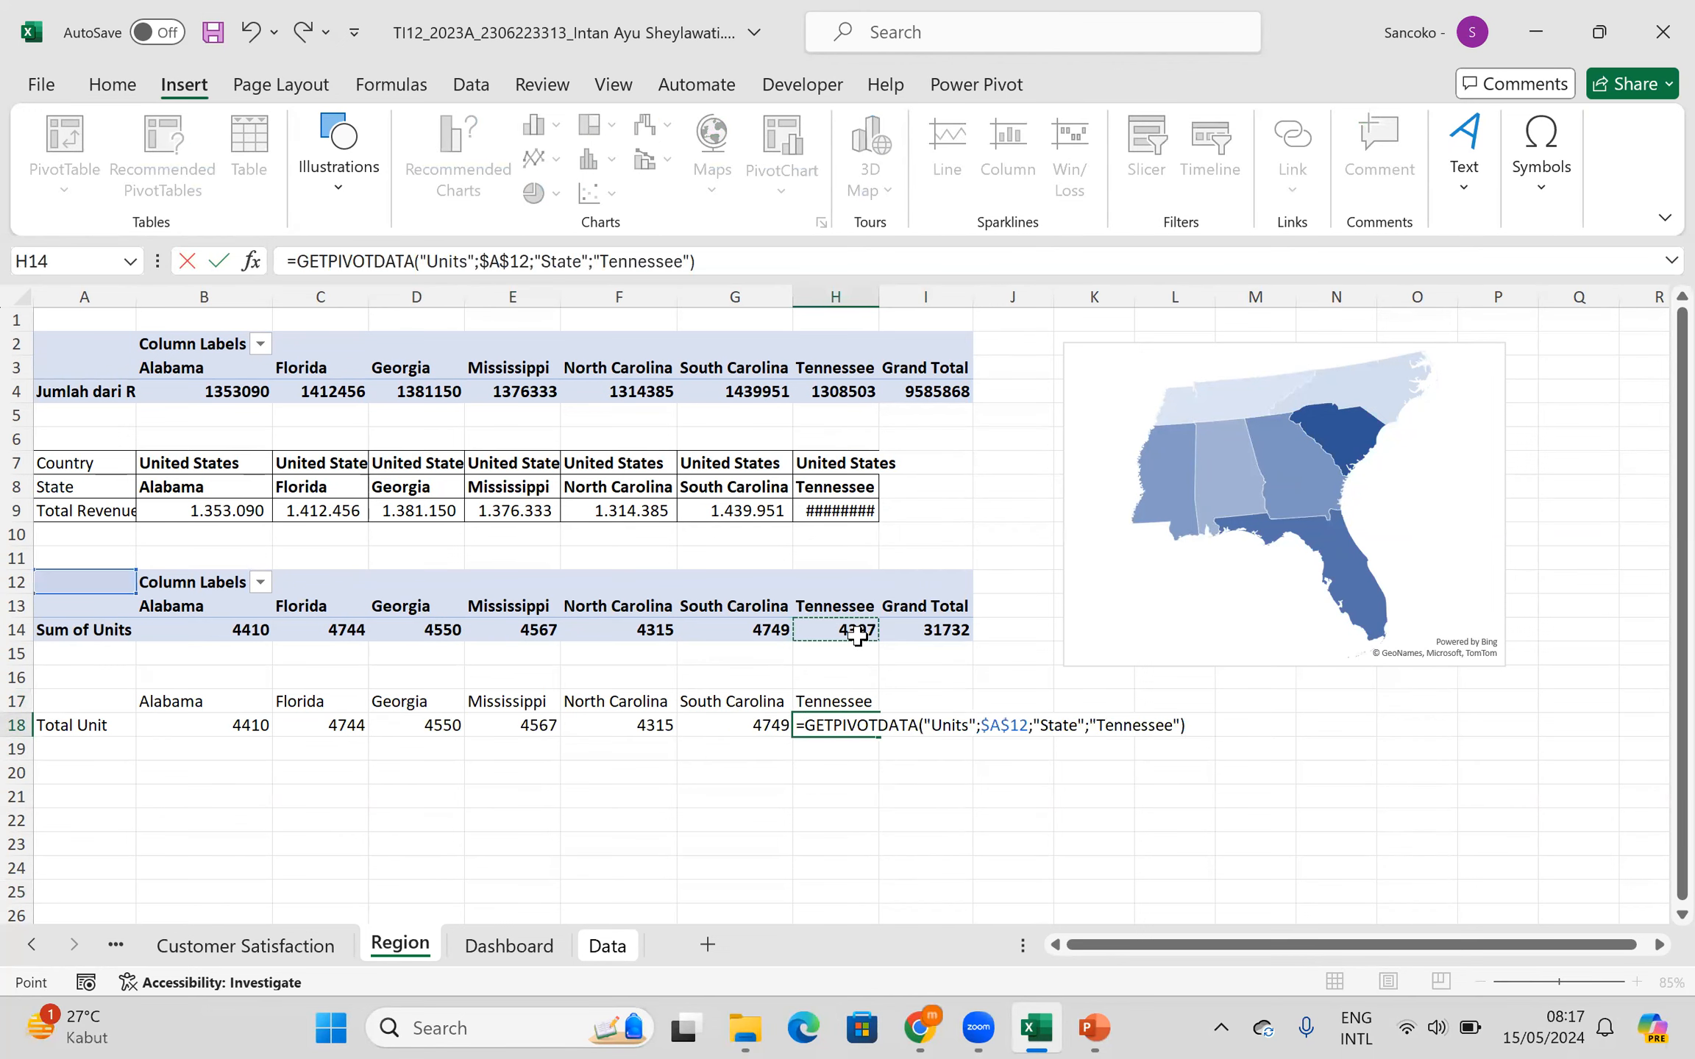
pyautogui.press('Return')
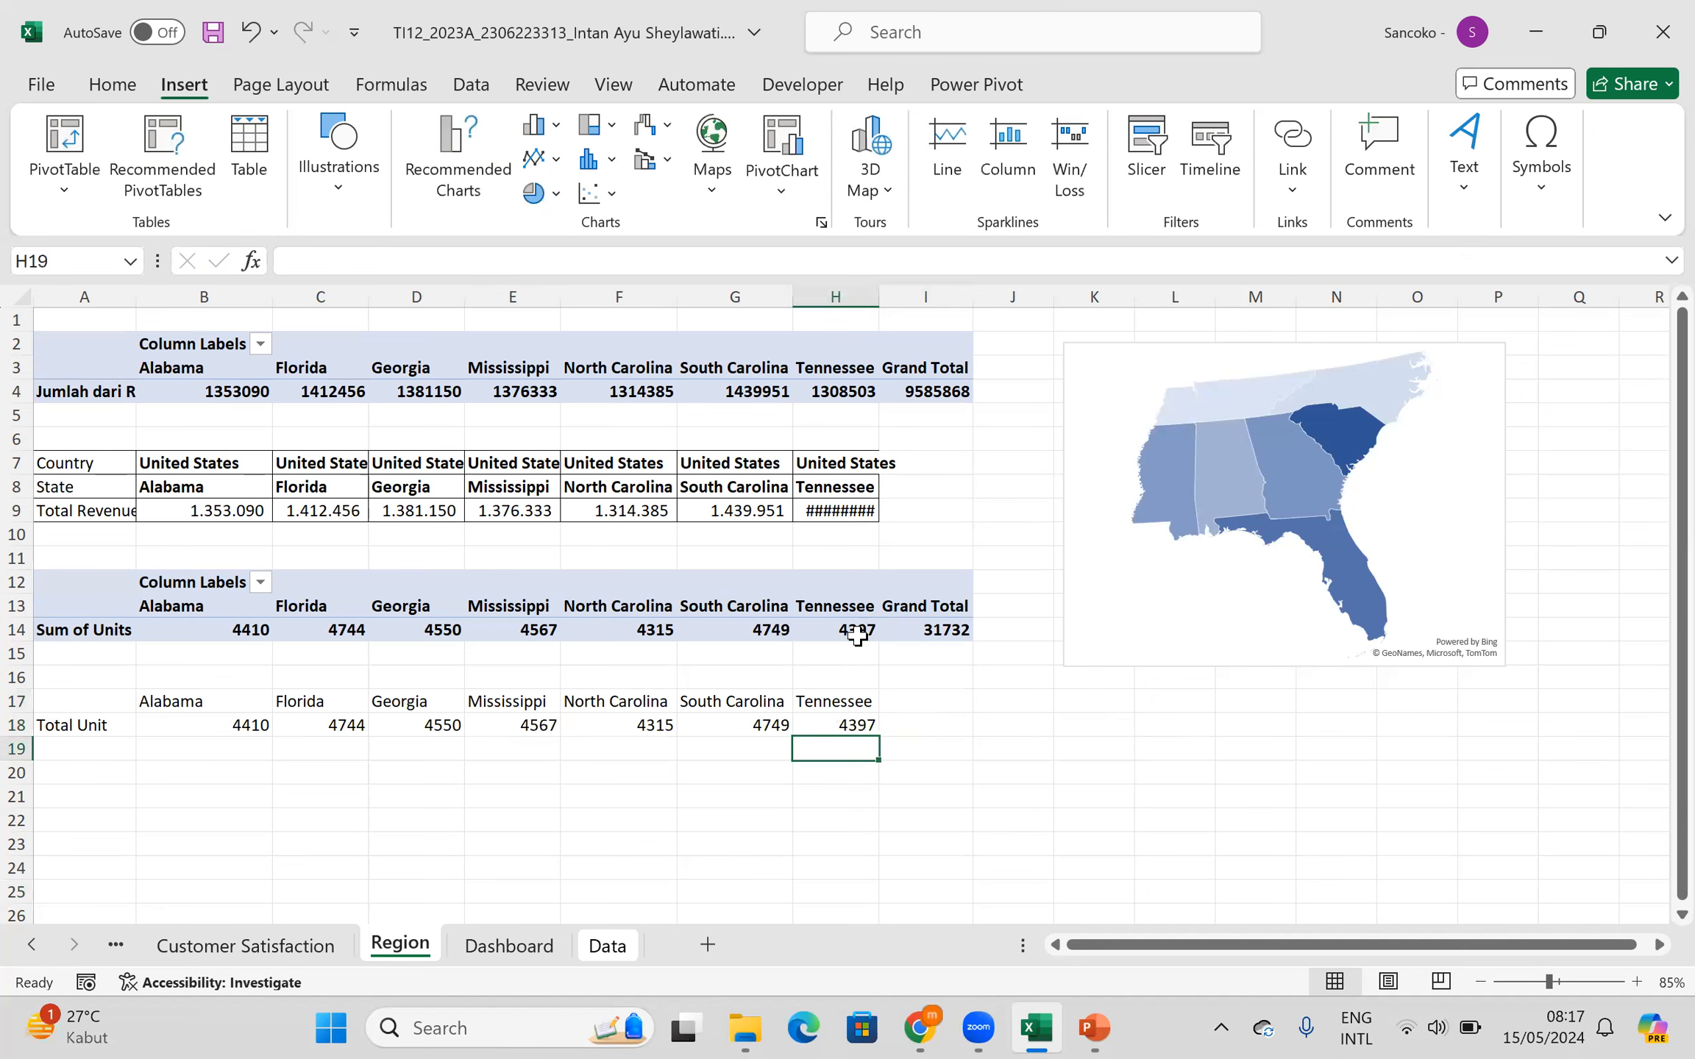
# - Insert a filled map chart from the Total Unit table in rows 17 and 18
pyautogui.click(123, 728)
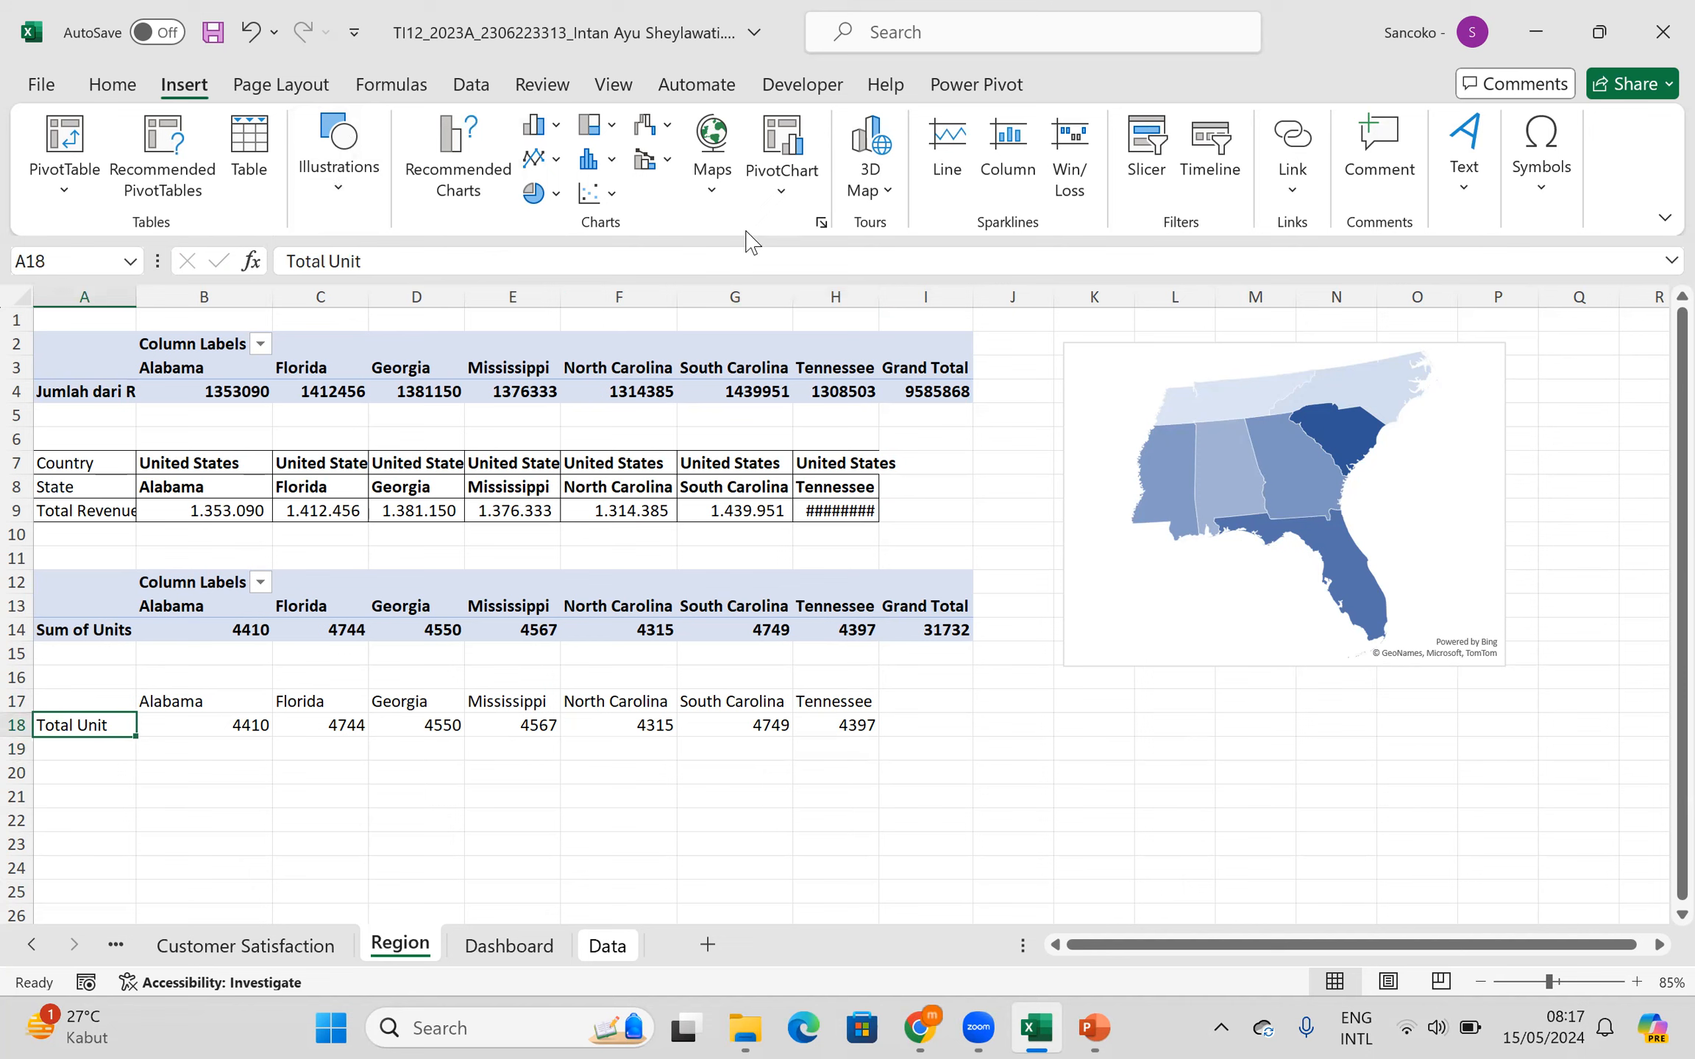
pyautogui.click(718, 195)
pyautogui.click(715, 287)
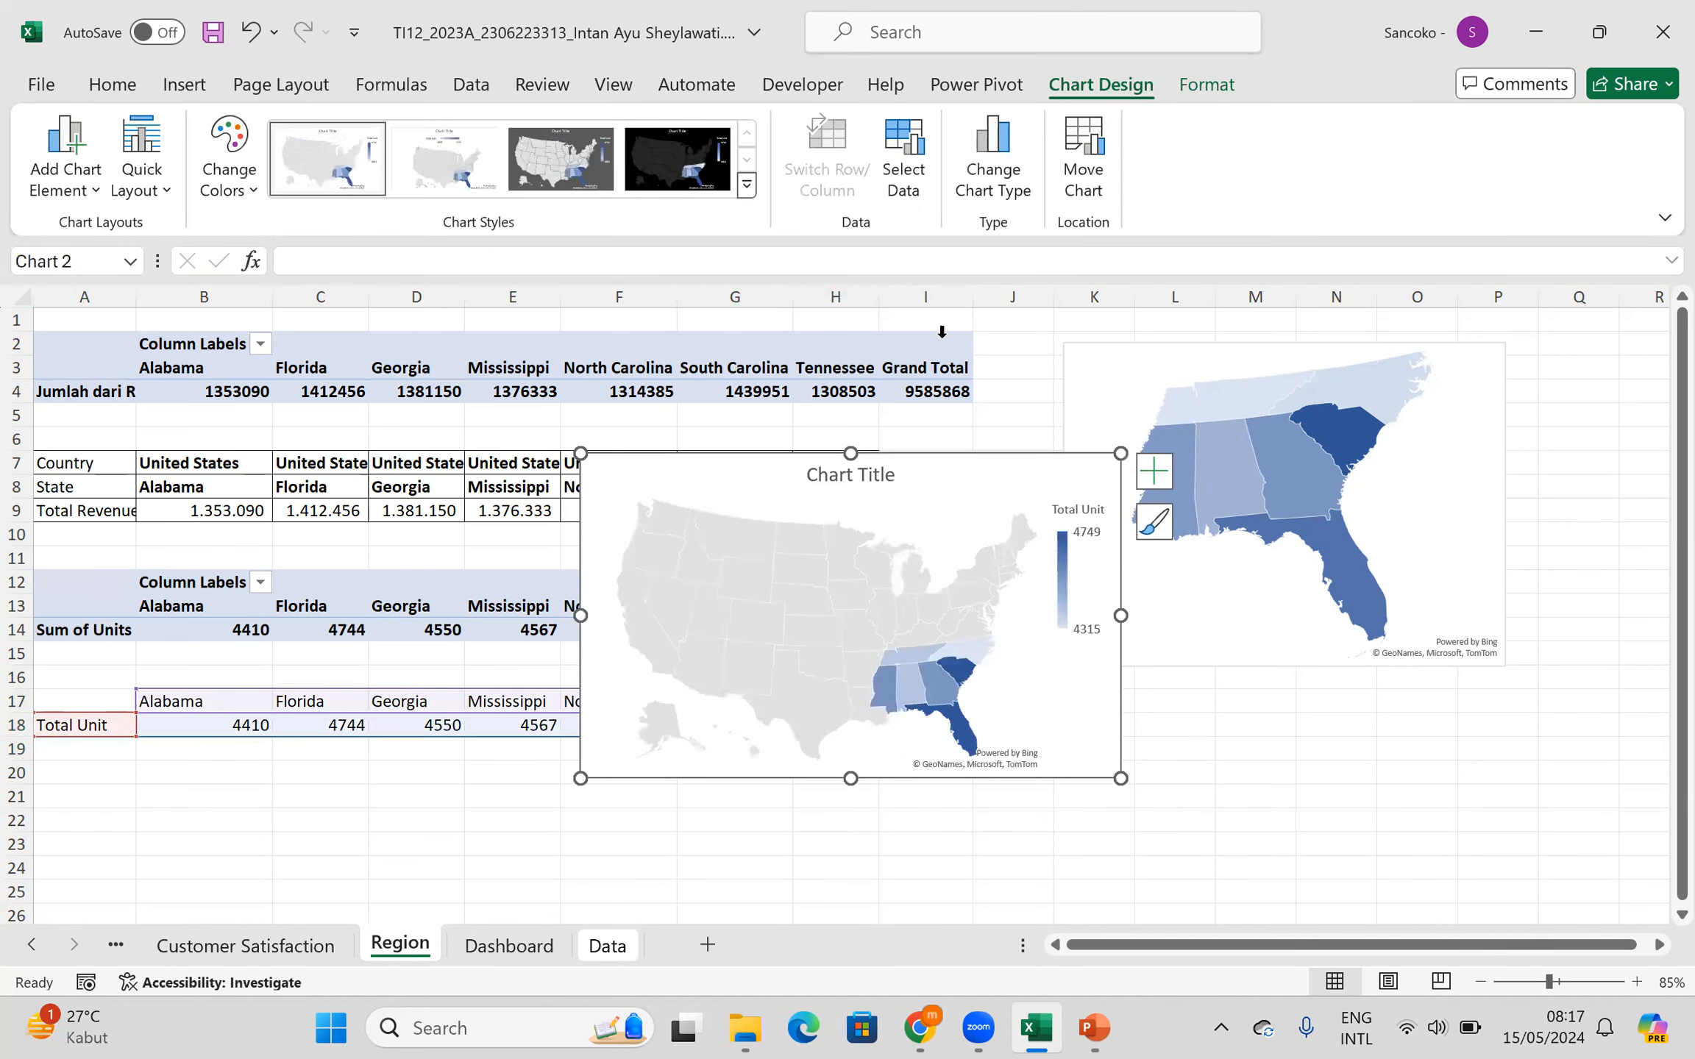
# - Set the new map's area to "Only regions with data" and delete its legend
pyautogui.rightClick(828, 616)
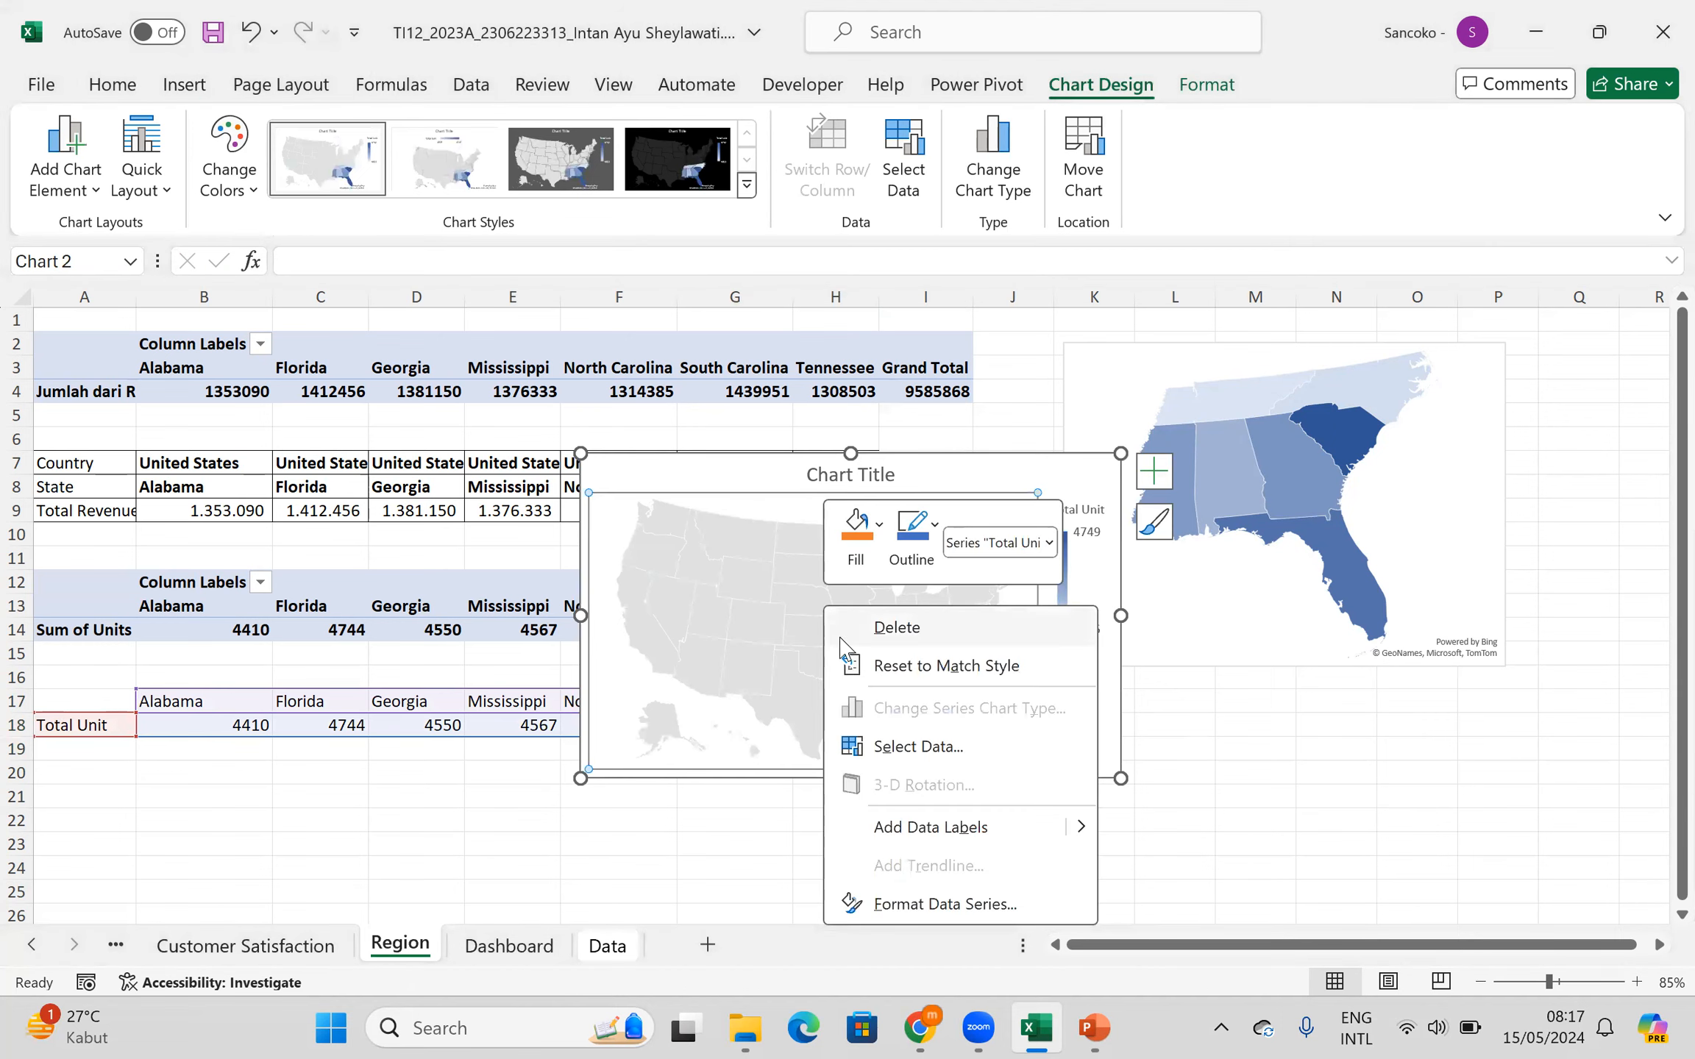
pyautogui.click(921, 902)
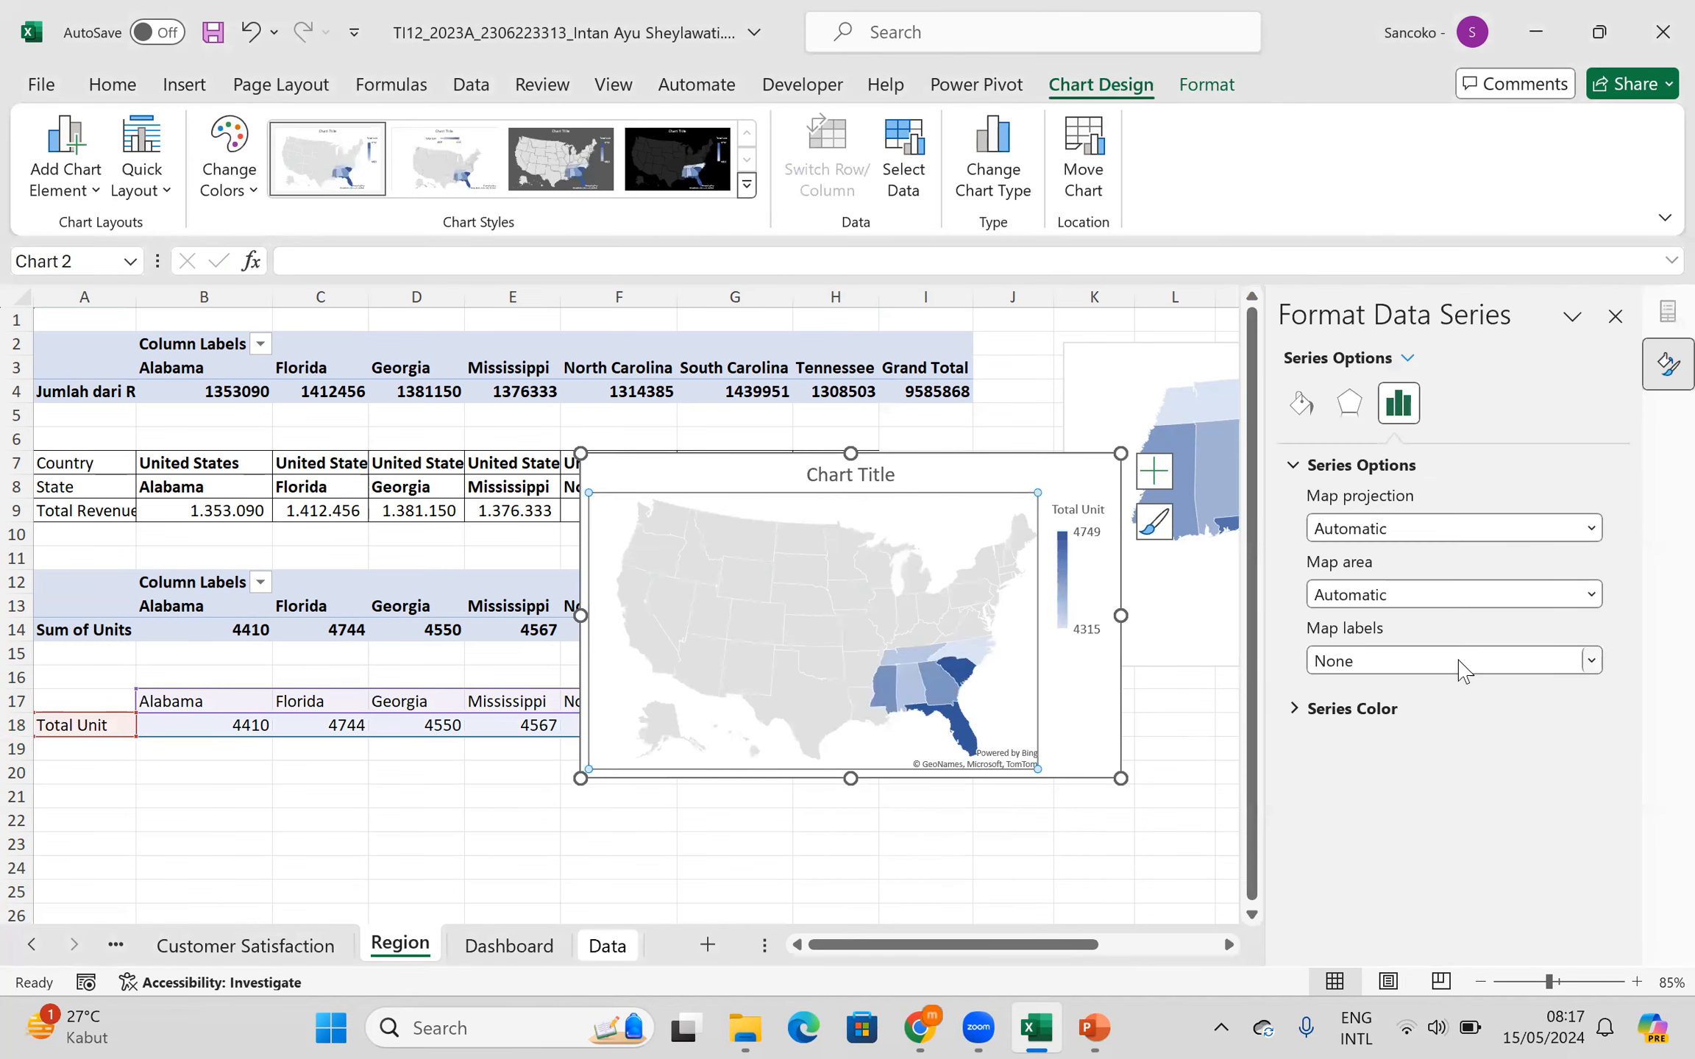
pyautogui.click(1589, 595)
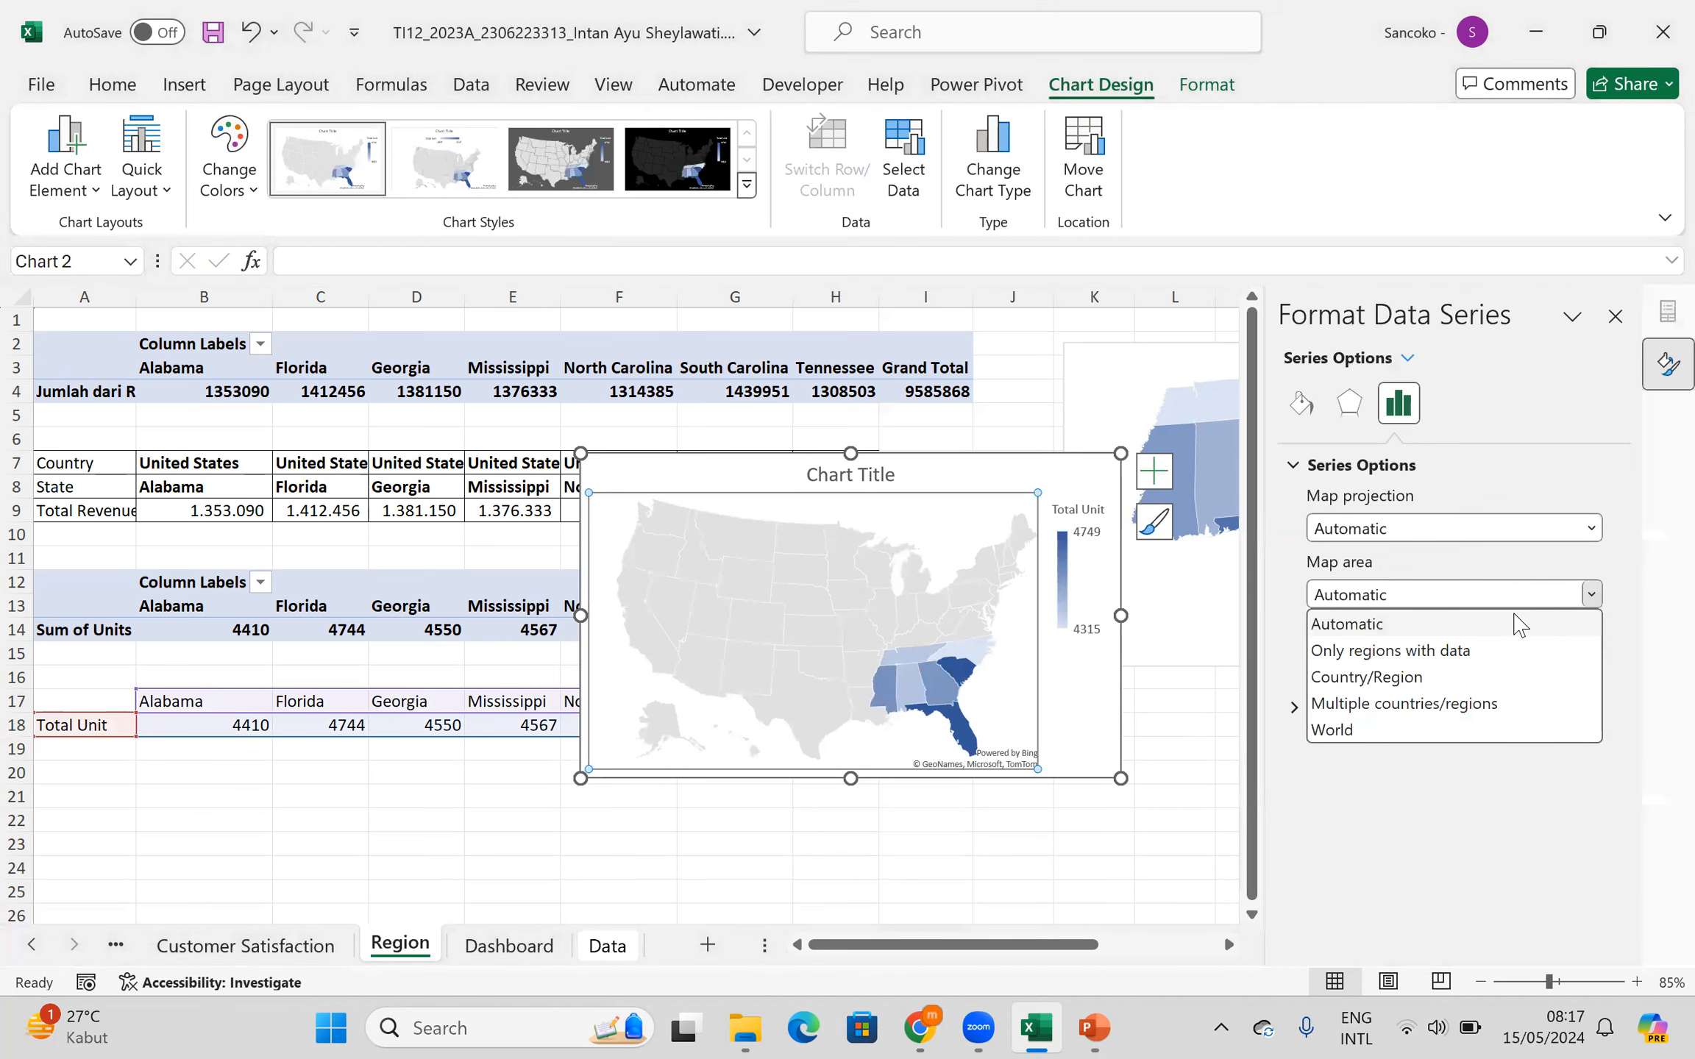
pyautogui.click(1465, 651)
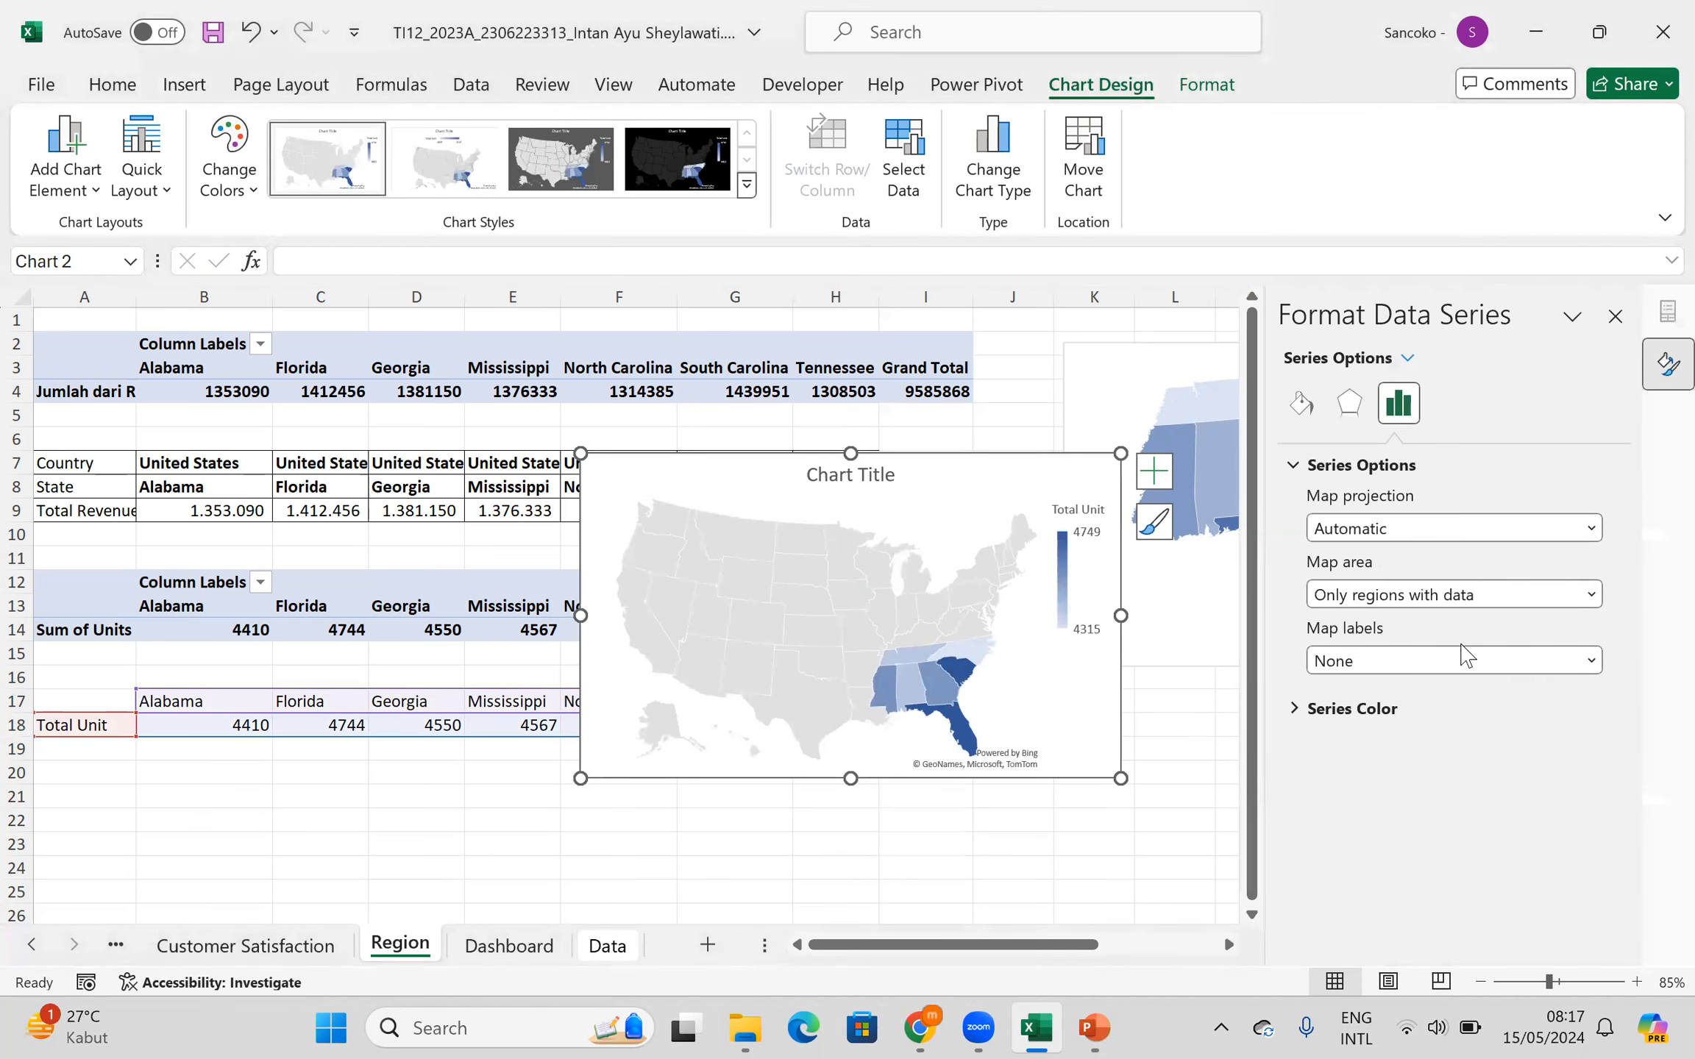
pyautogui.click(1142, 827)
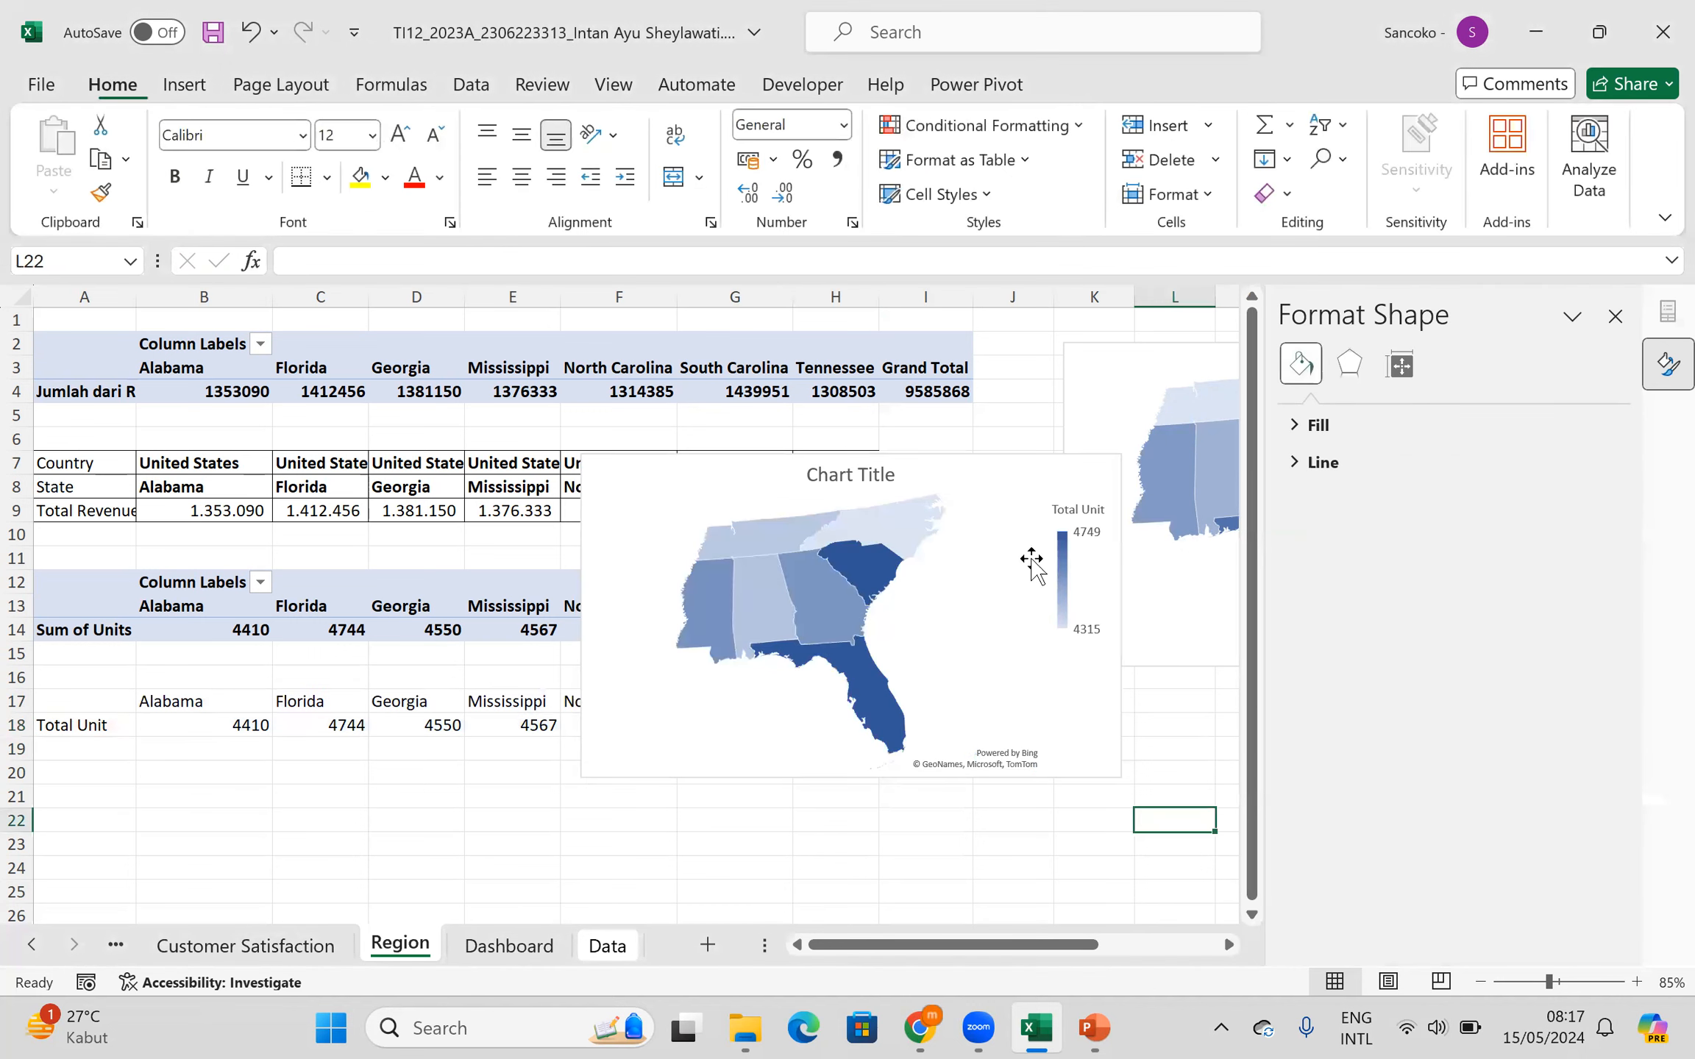
pyautogui.click(1104, 610)
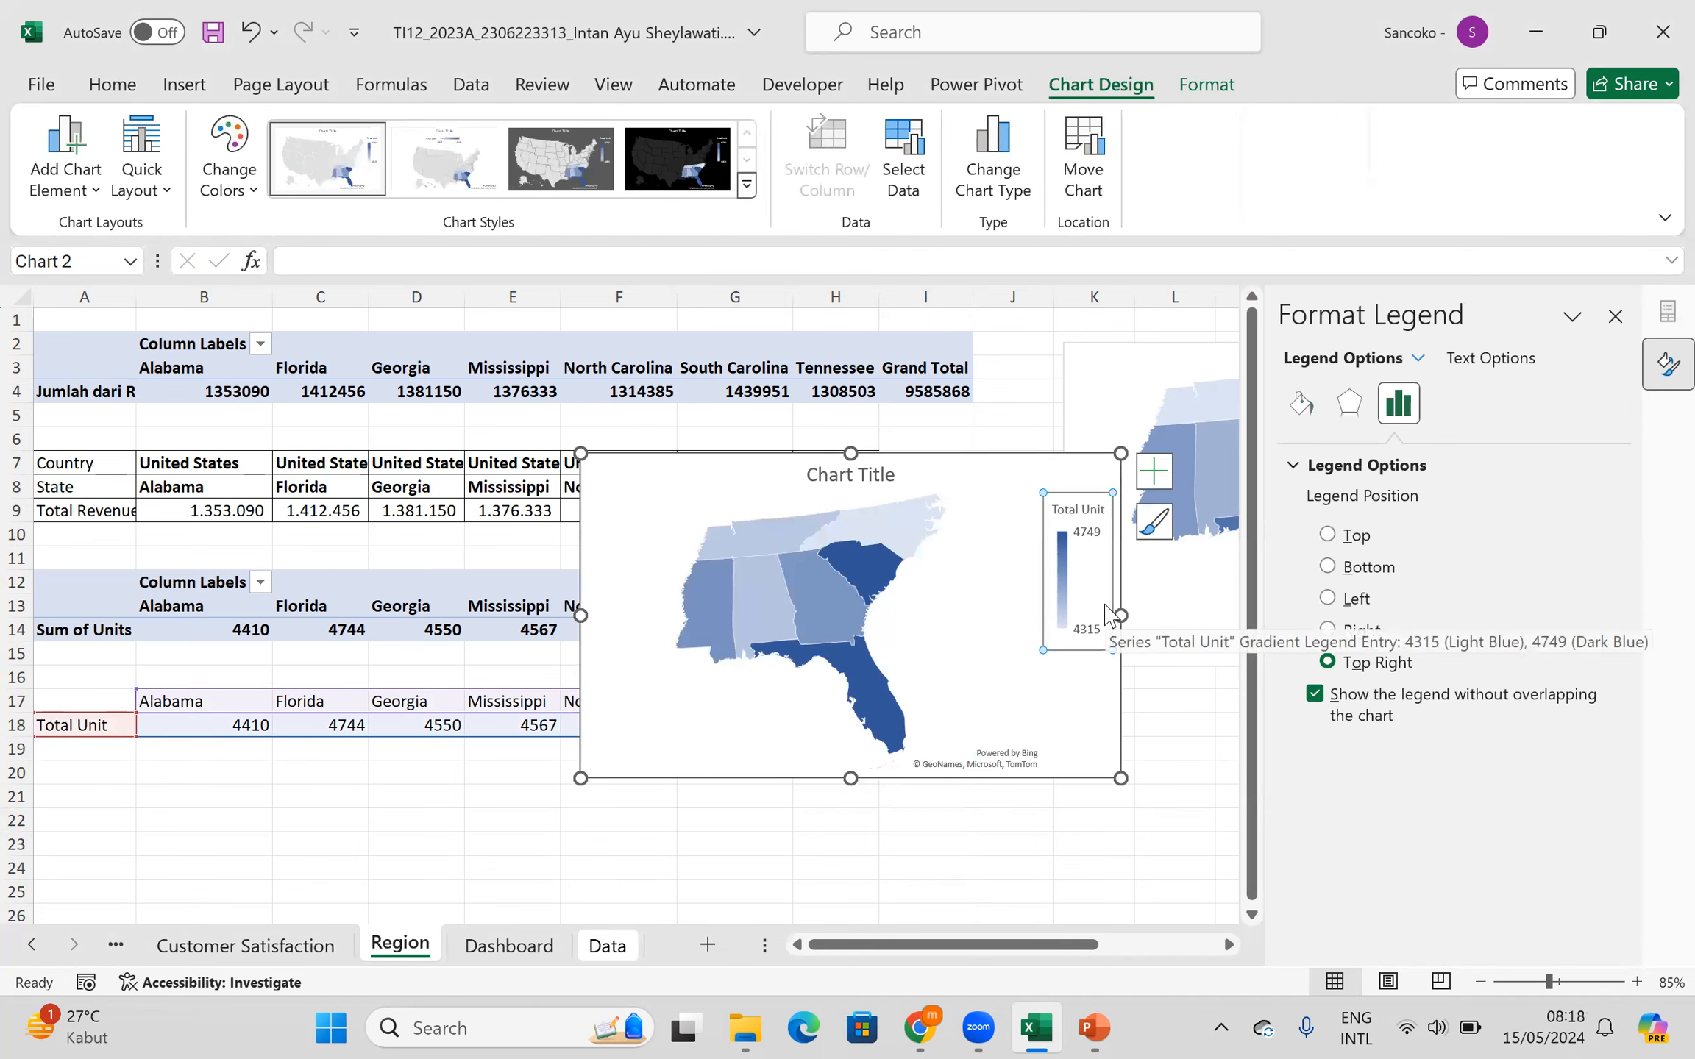
pyautogui.press('Delete')
# - Change the new map's chart title to "Unit" and move the chart down to start at about row 15
pyautogui.click(849, 478)
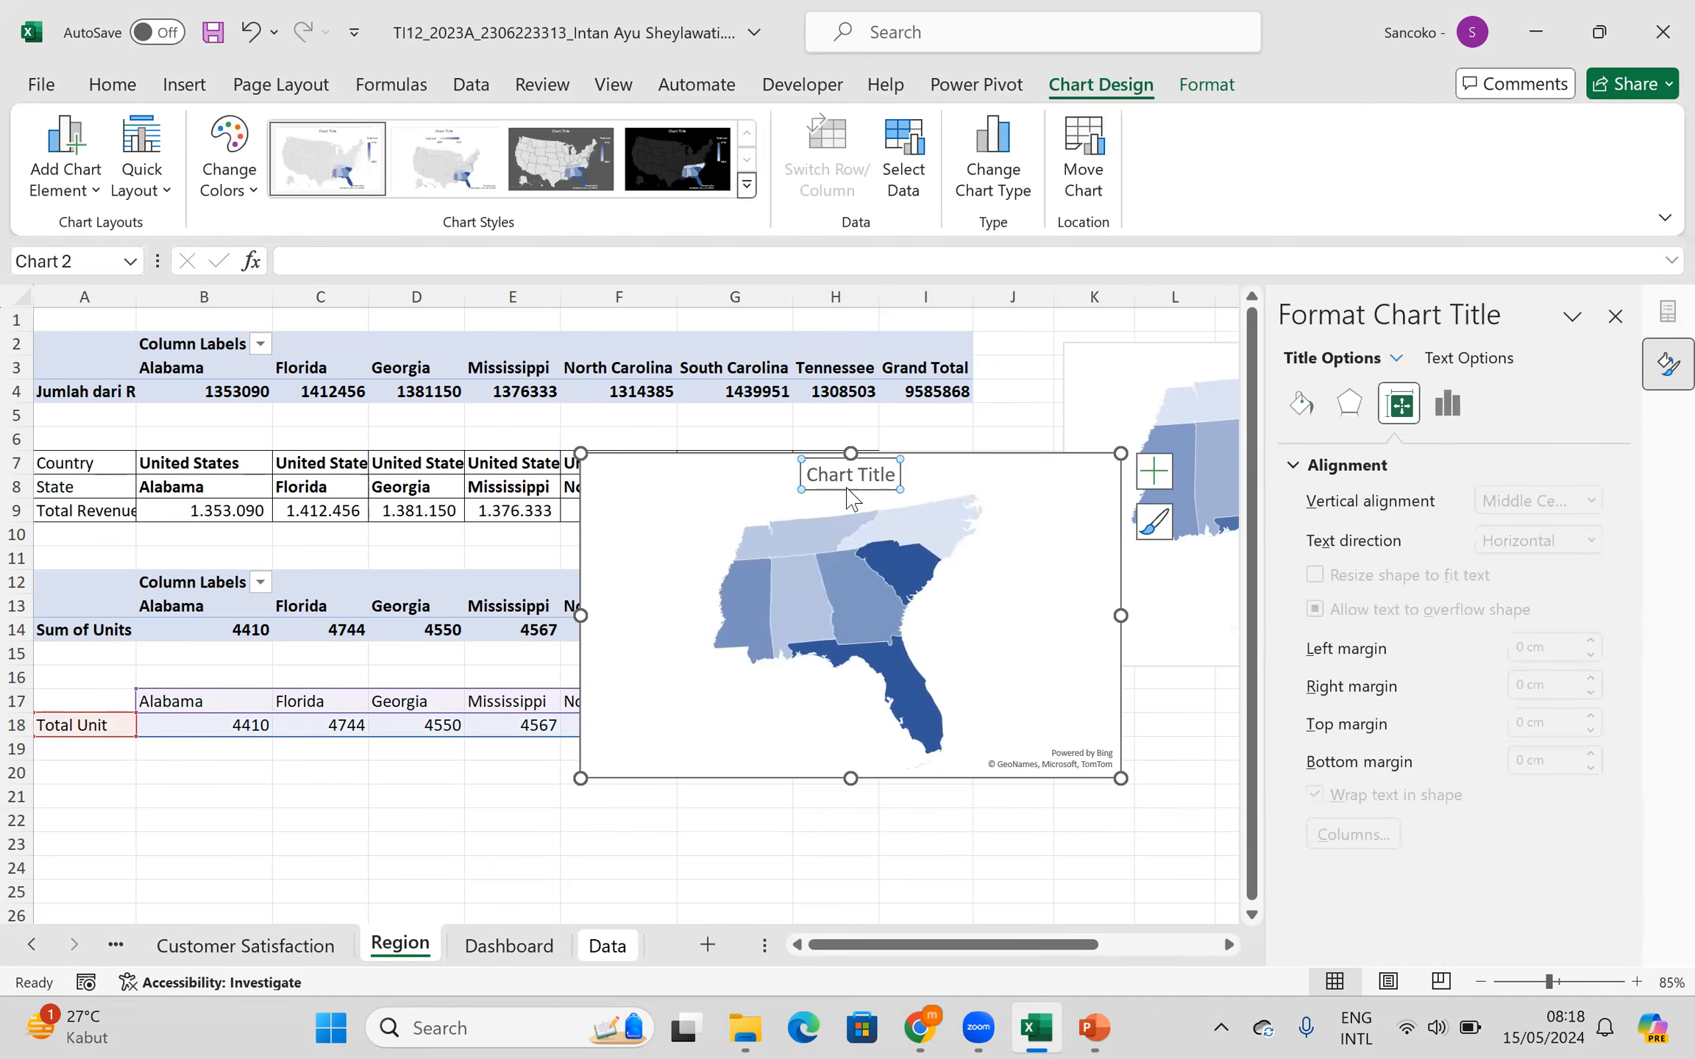
pyautogui.tripleClick(813, 472)
pyautogui.write('Unit')
pyautogui.click(841, 865)
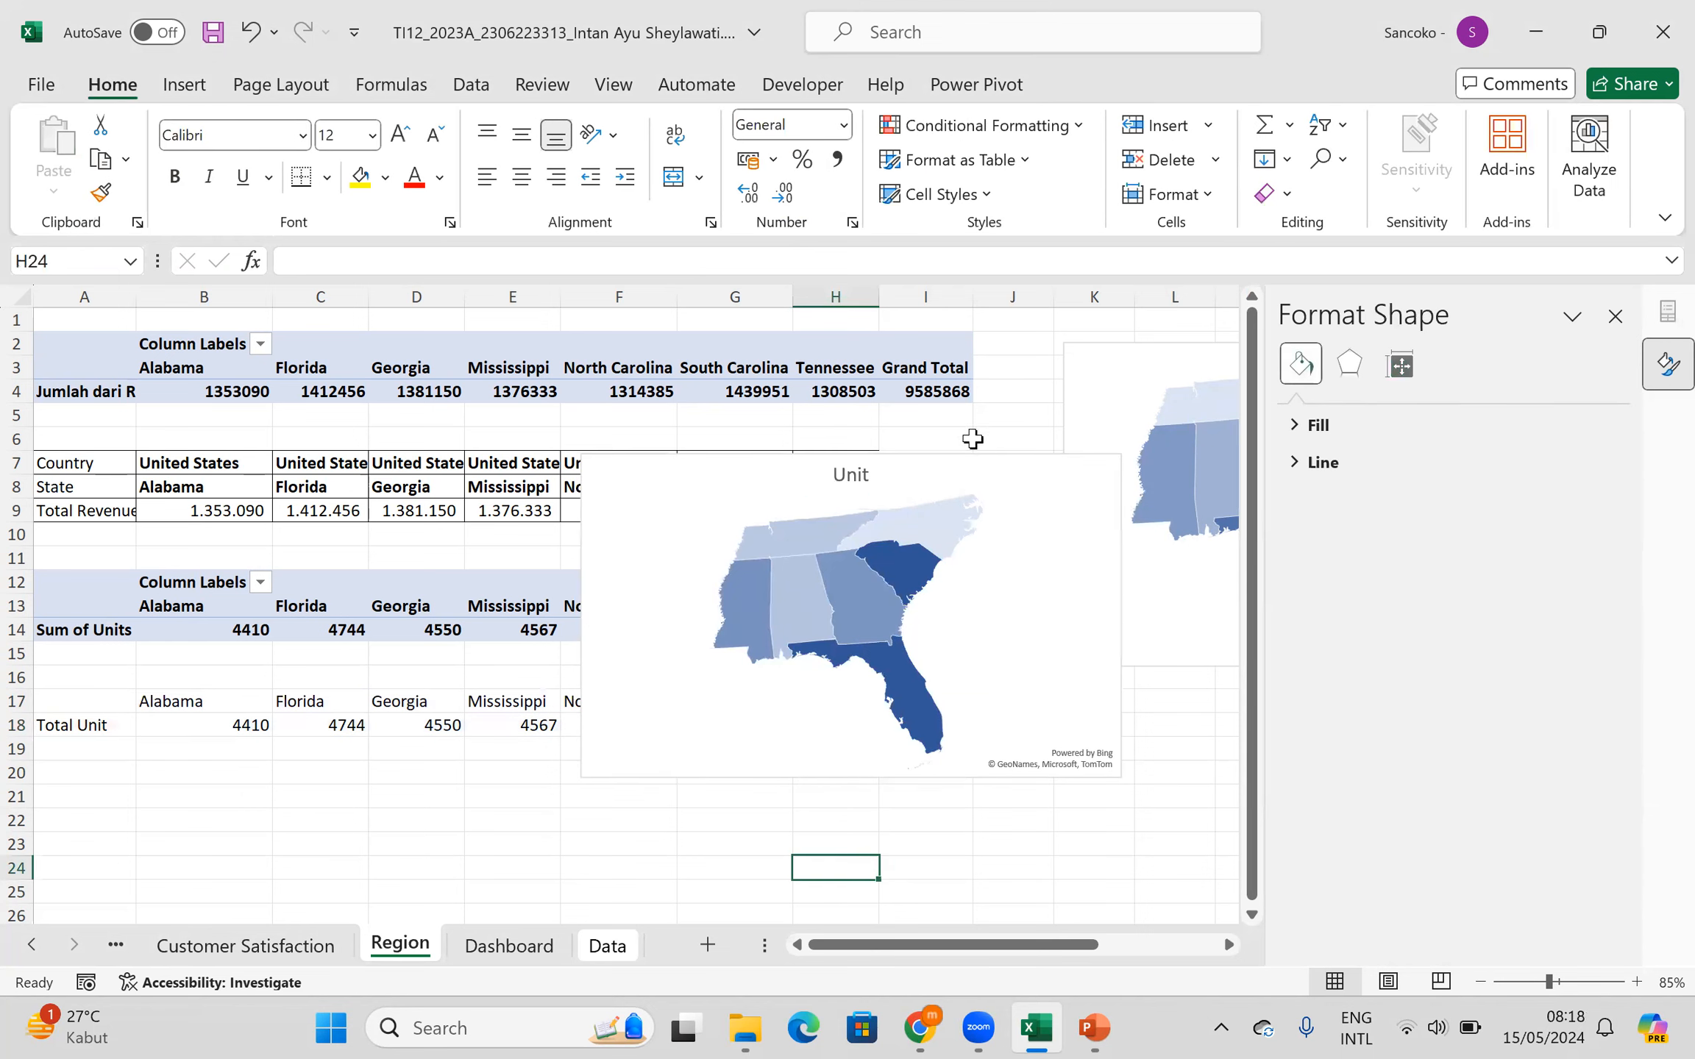
pyautogui.moveTo(942, 459); pyautogui.dragTo(958, 633)
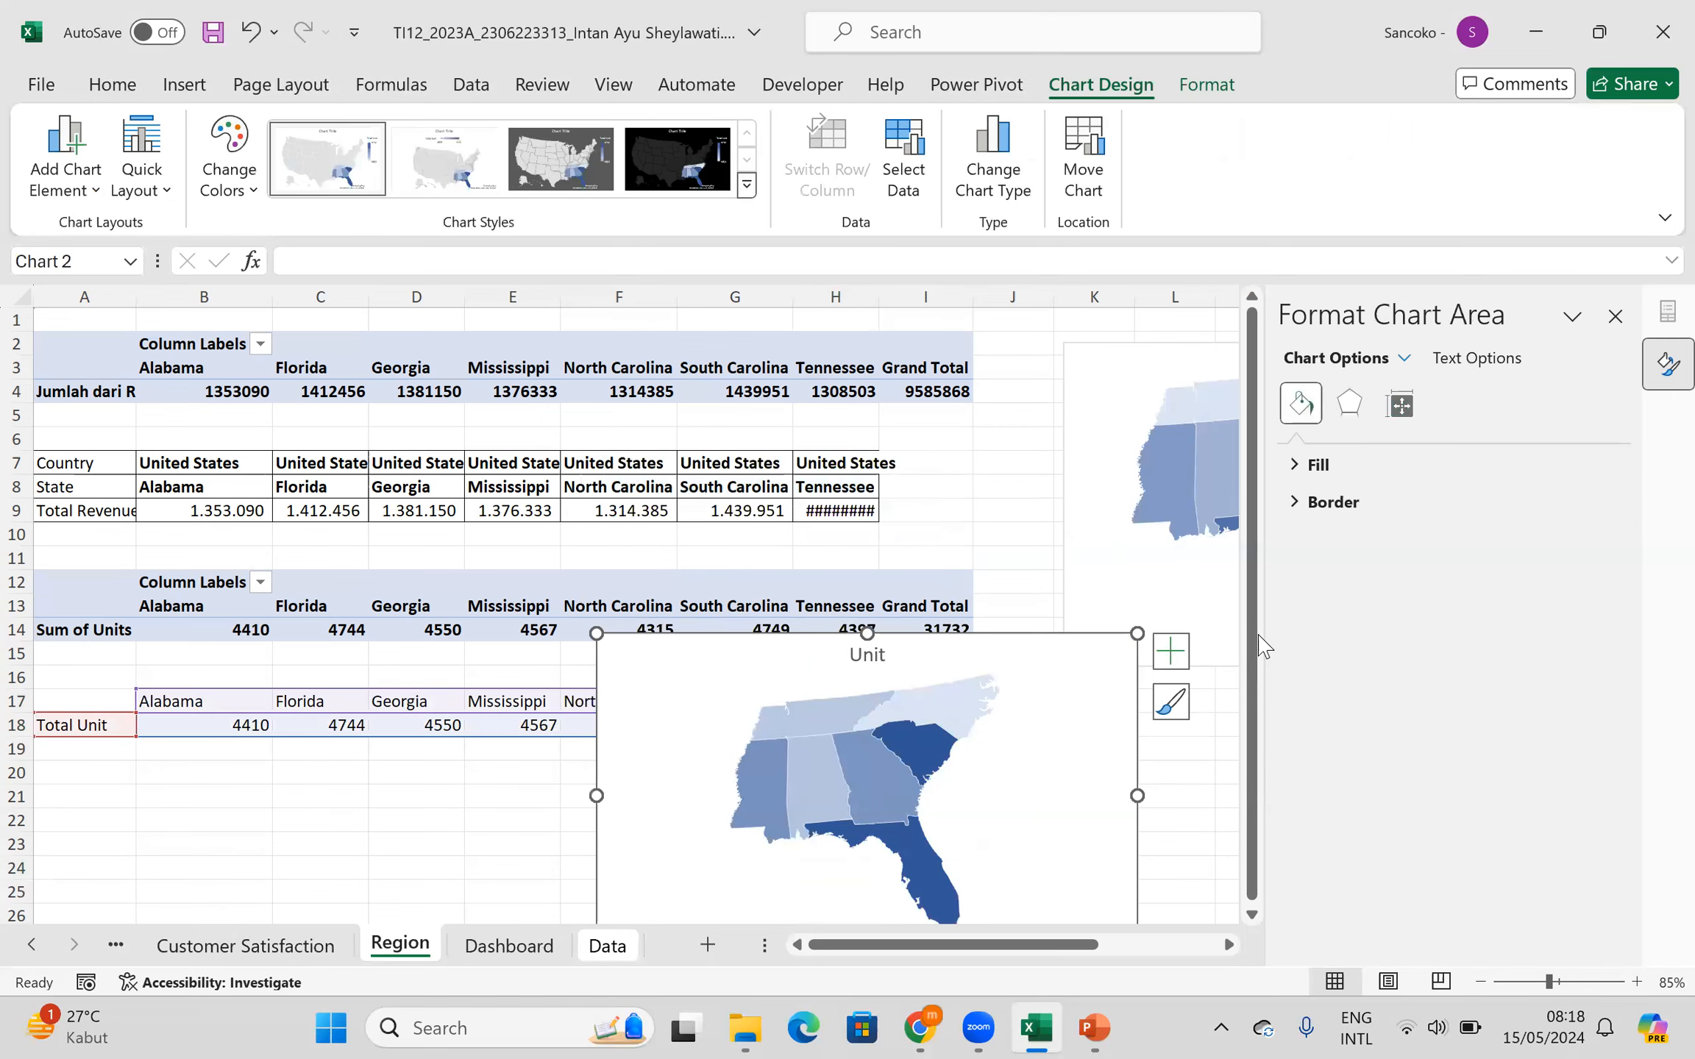
pyautogui.click(1616, 317)
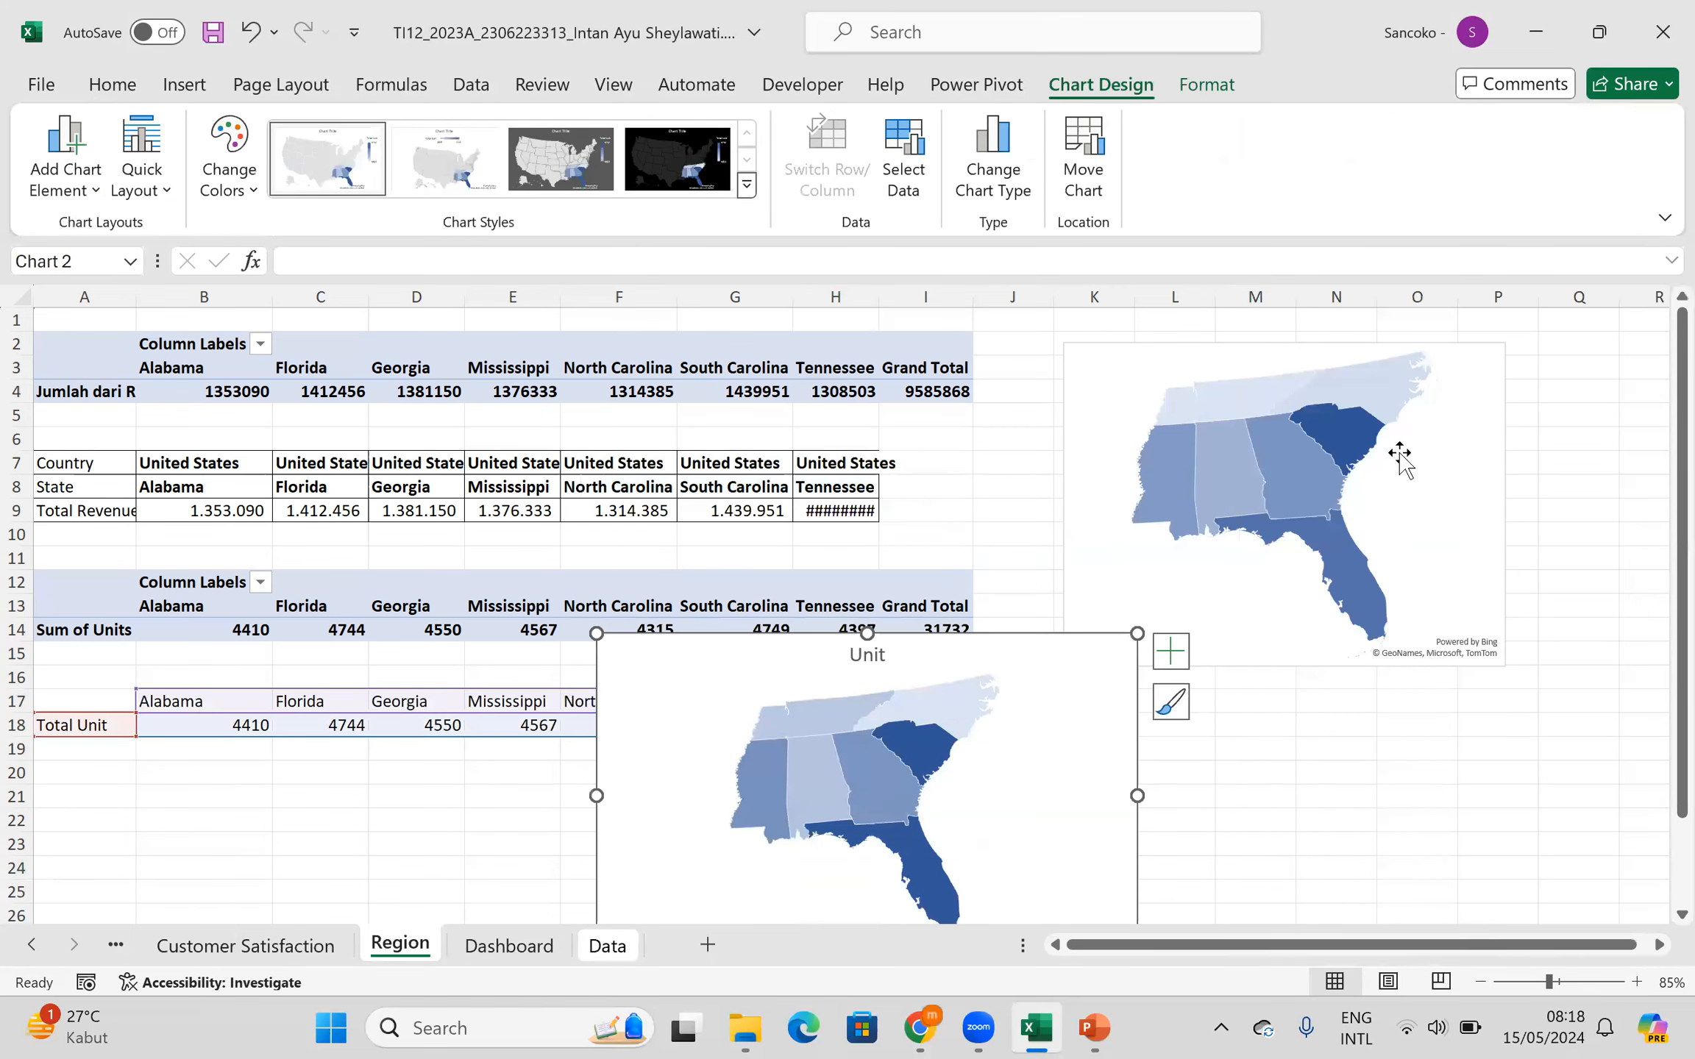
pyautogui.click(1407, 403)
pyautogui.rightClick(1410, 381)
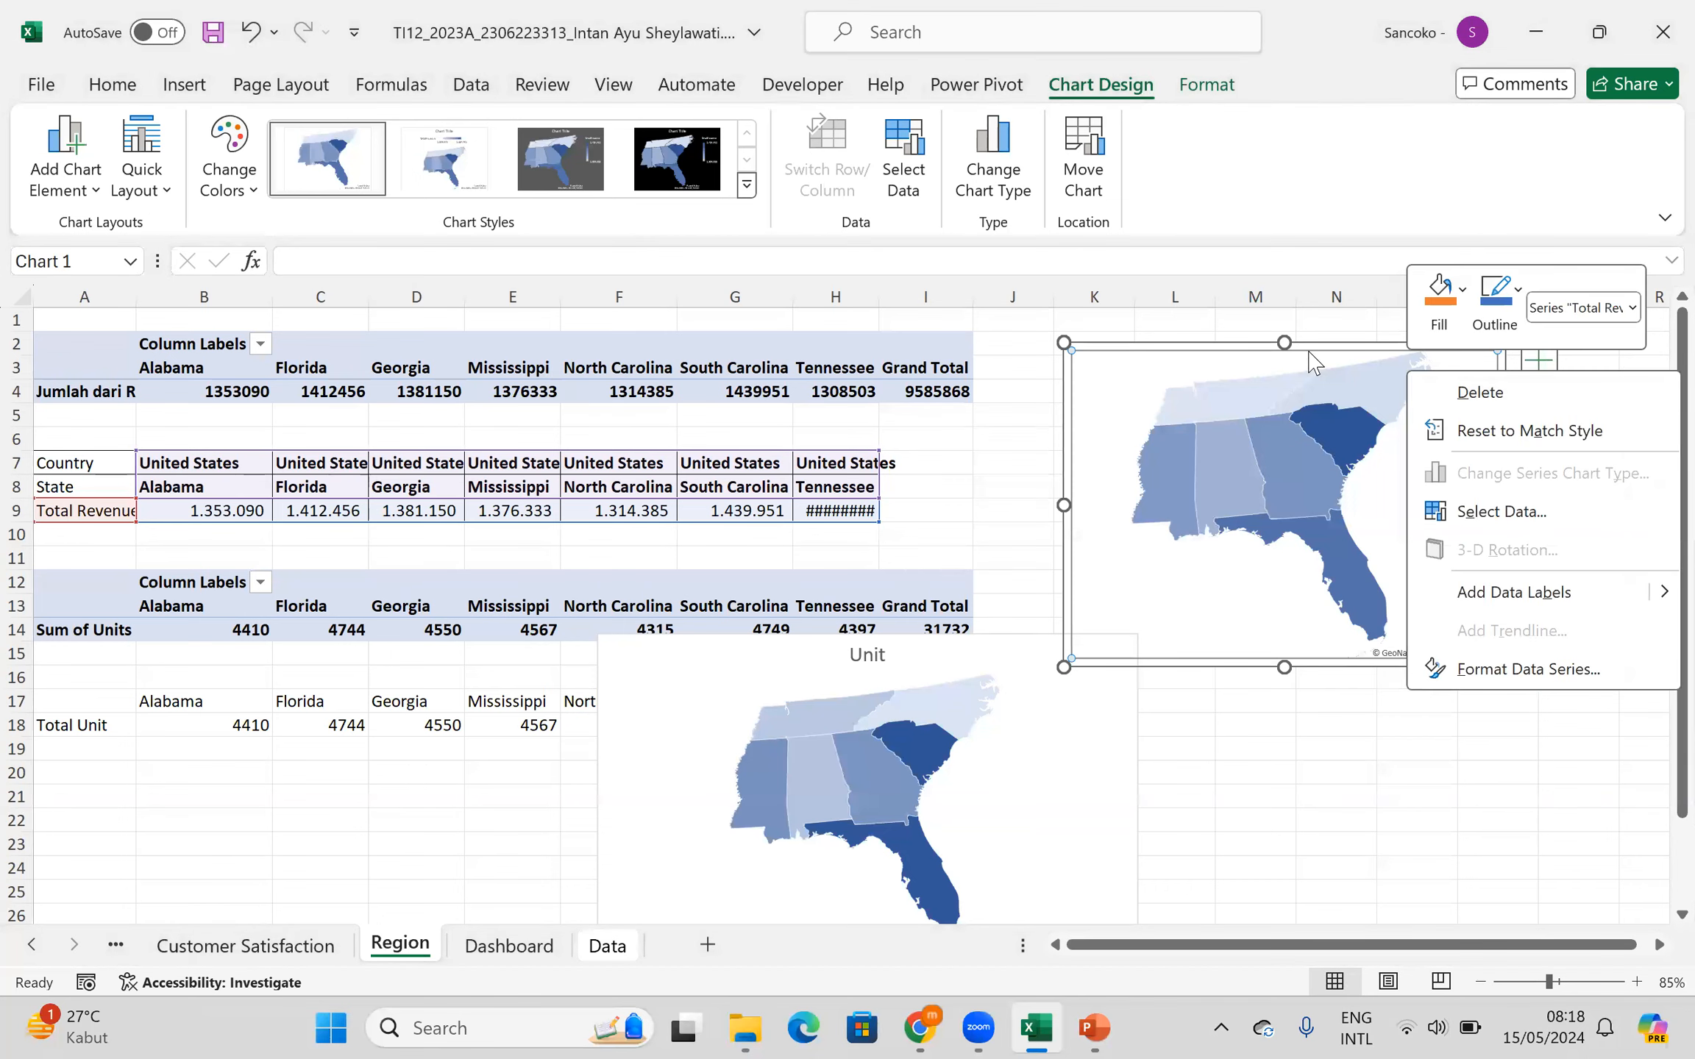
pyautogui.click(1440, 324)
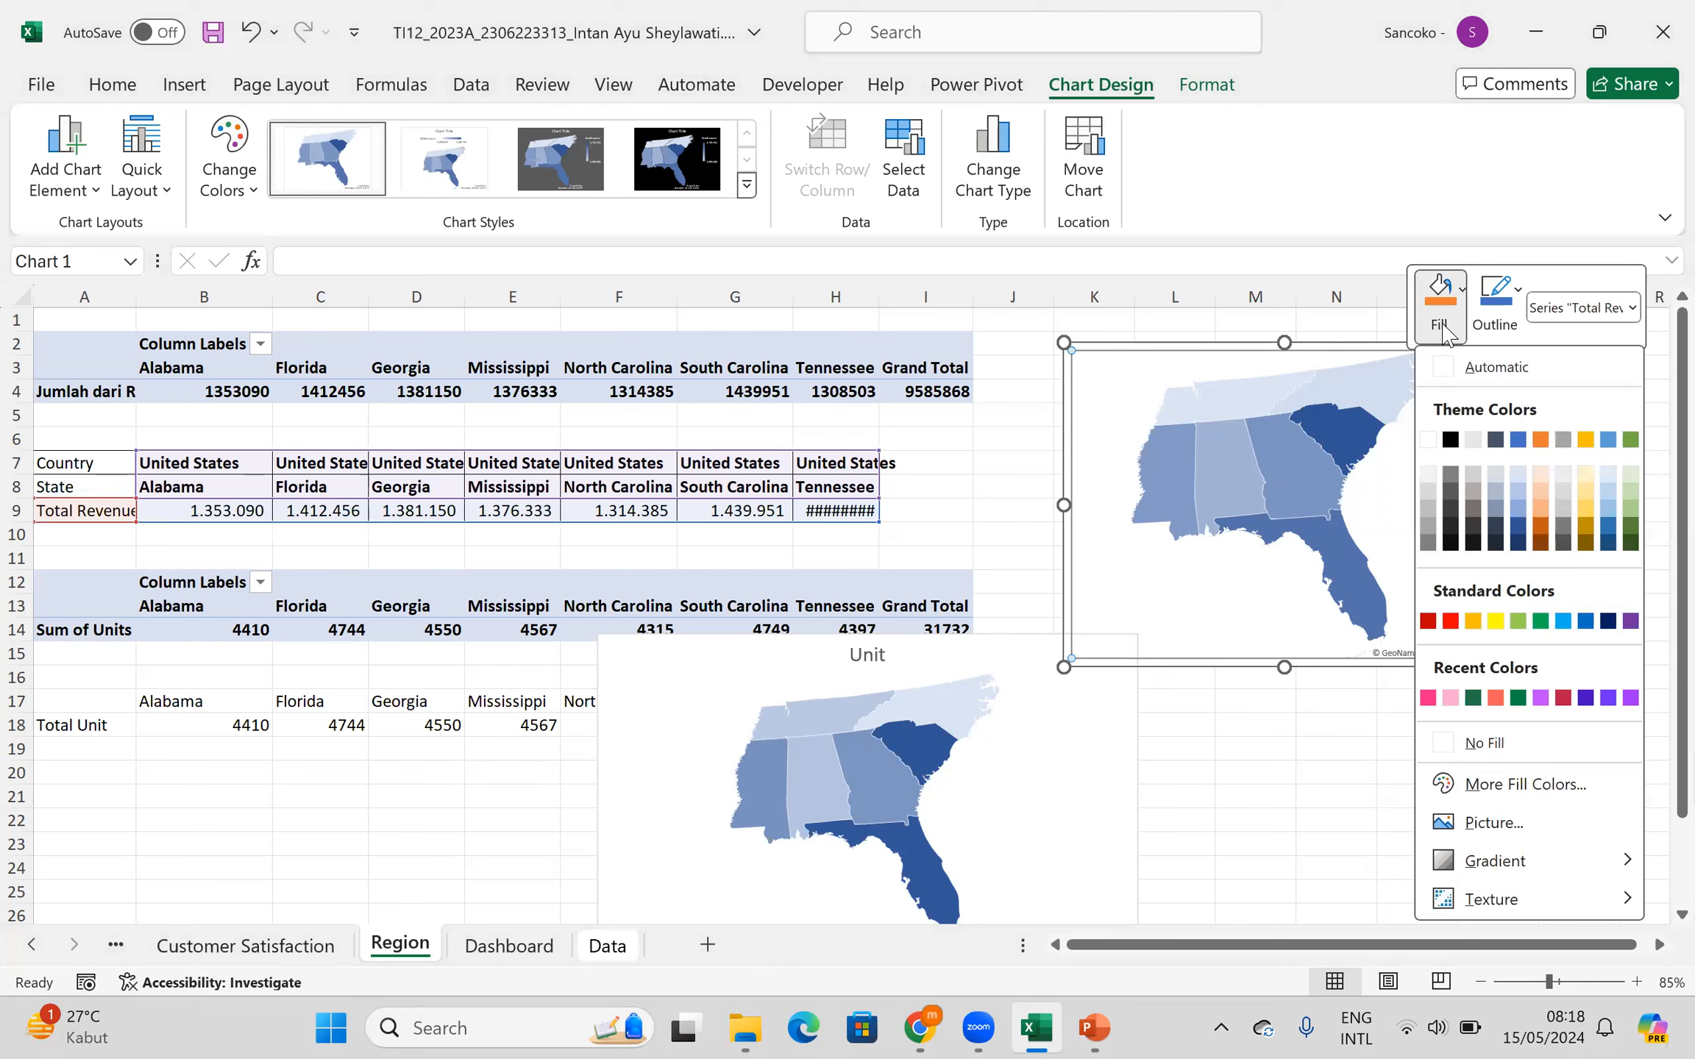
# - Set the revenue map's two-color series scale to white for the lowest value and red for the highest value
pyautogui.rightClick(1332, 434)
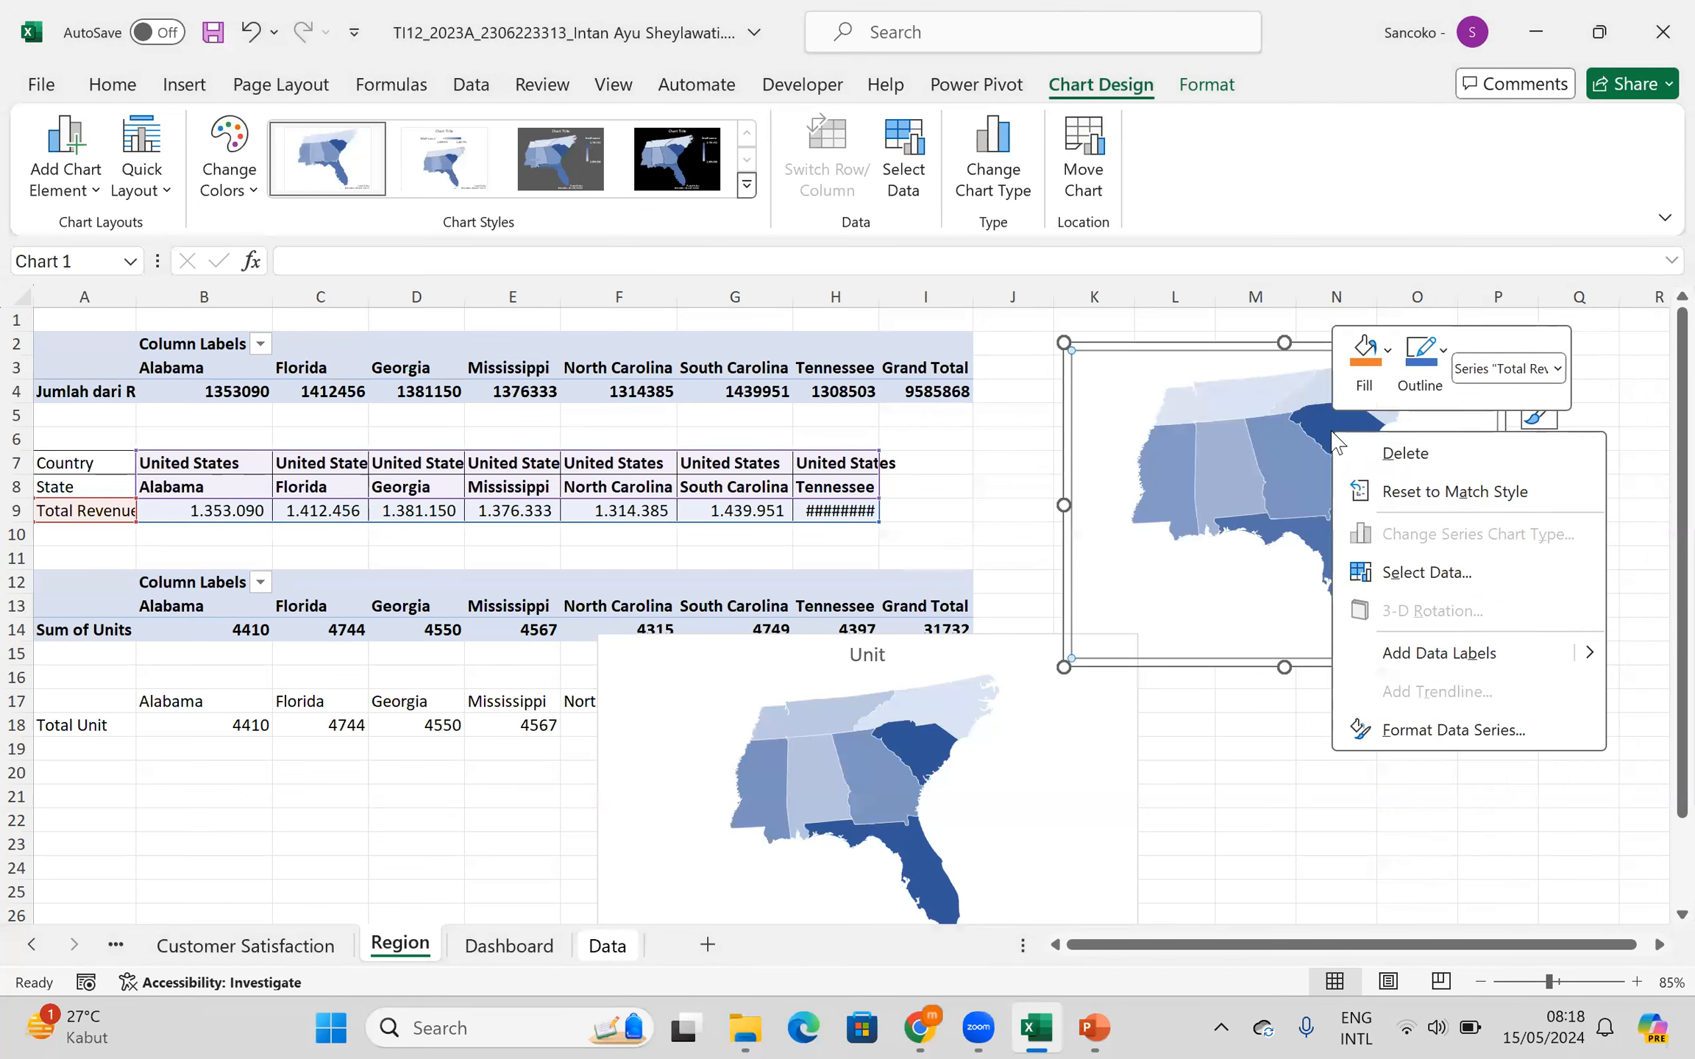
pyautogui.click(1456, 730)
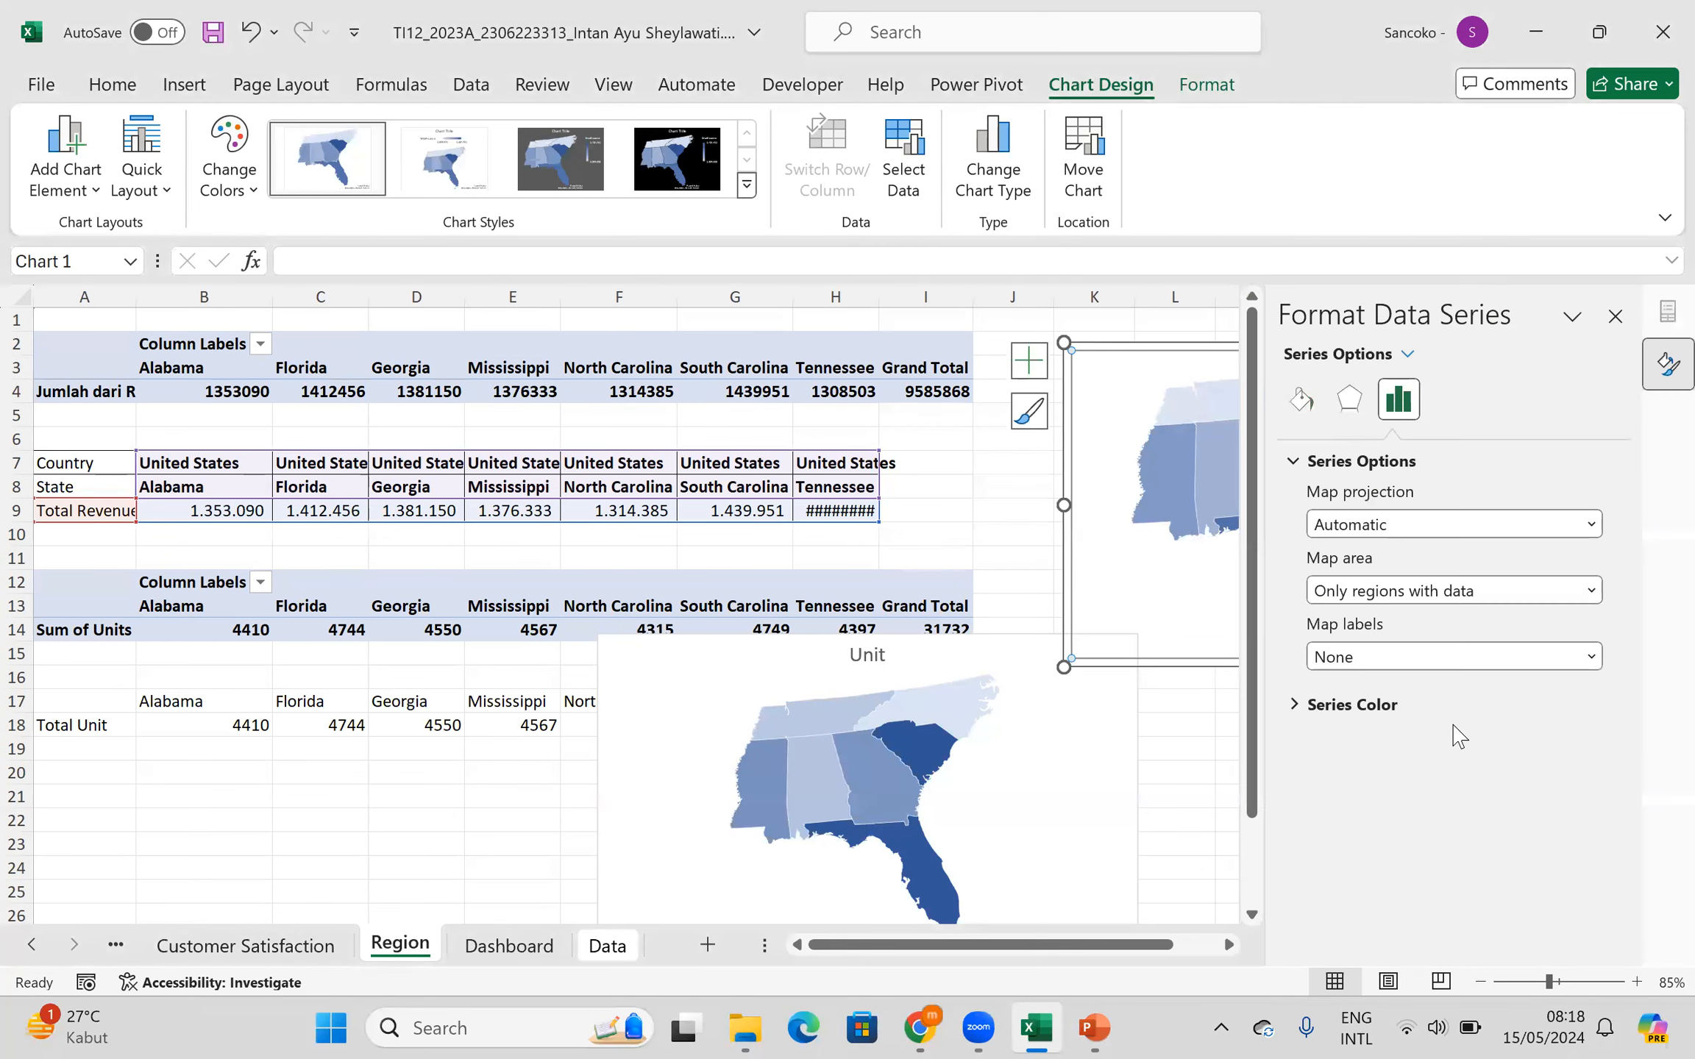
pyautogui.click(1357, 707)
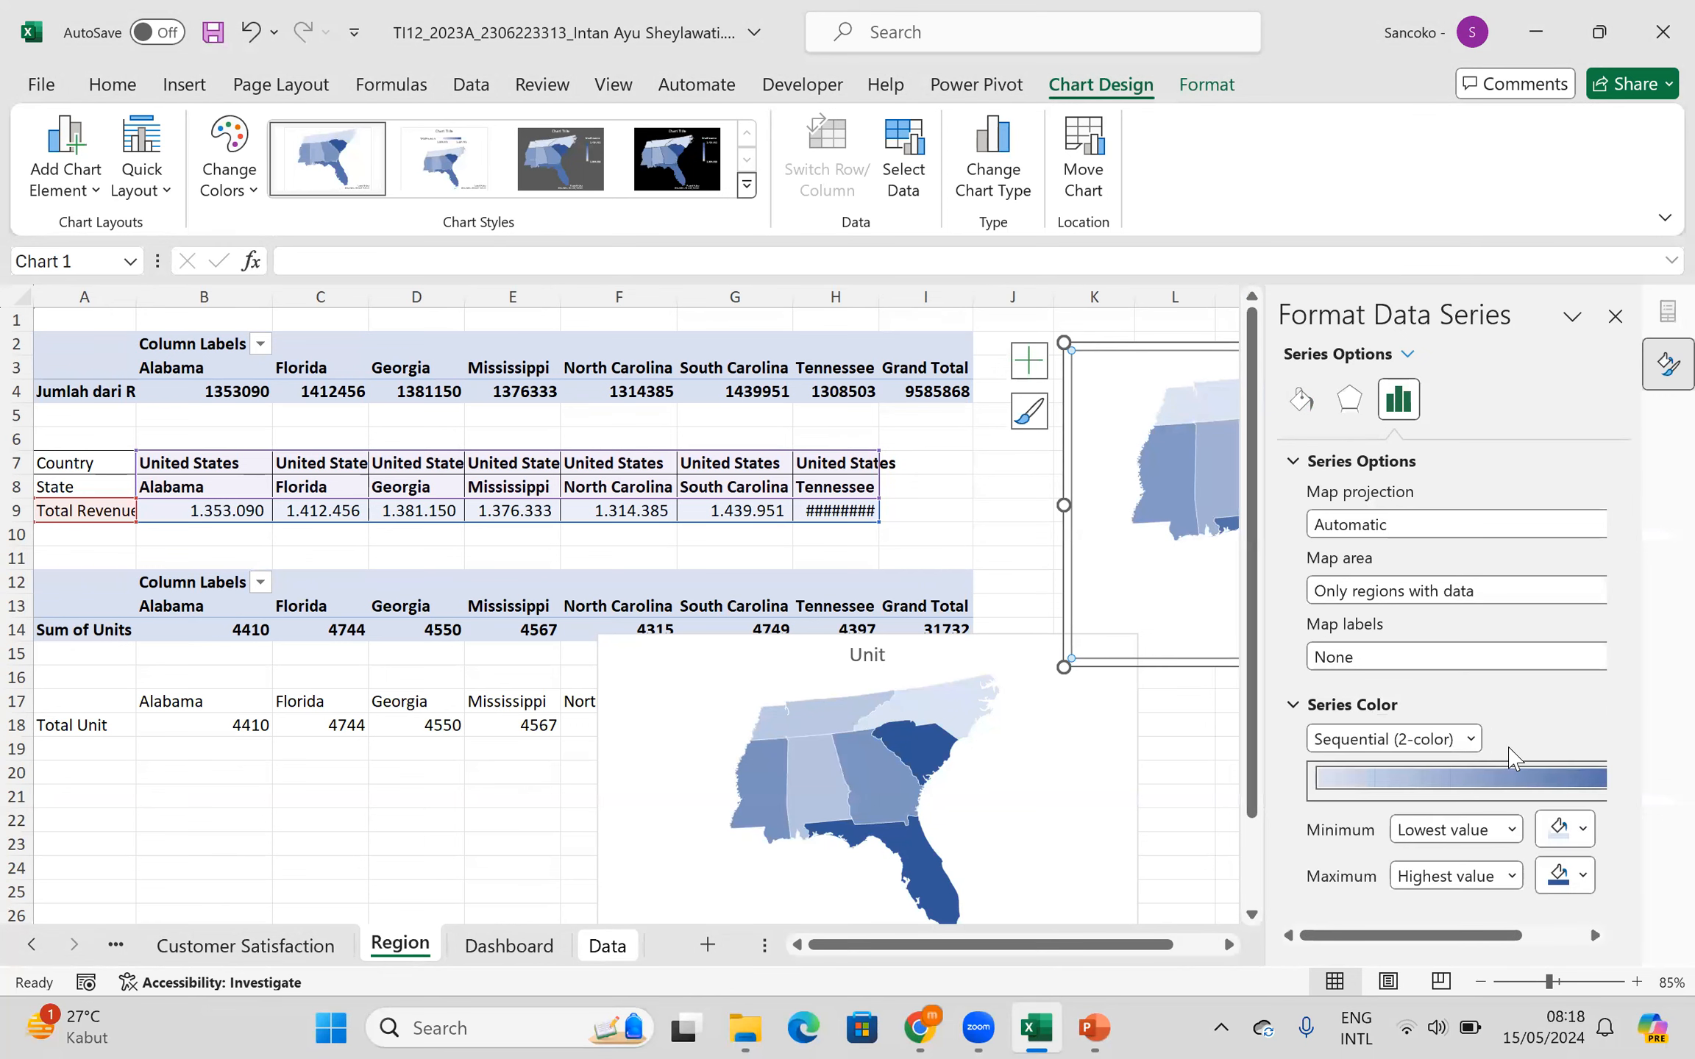
pyautogui.click(1580, 834)
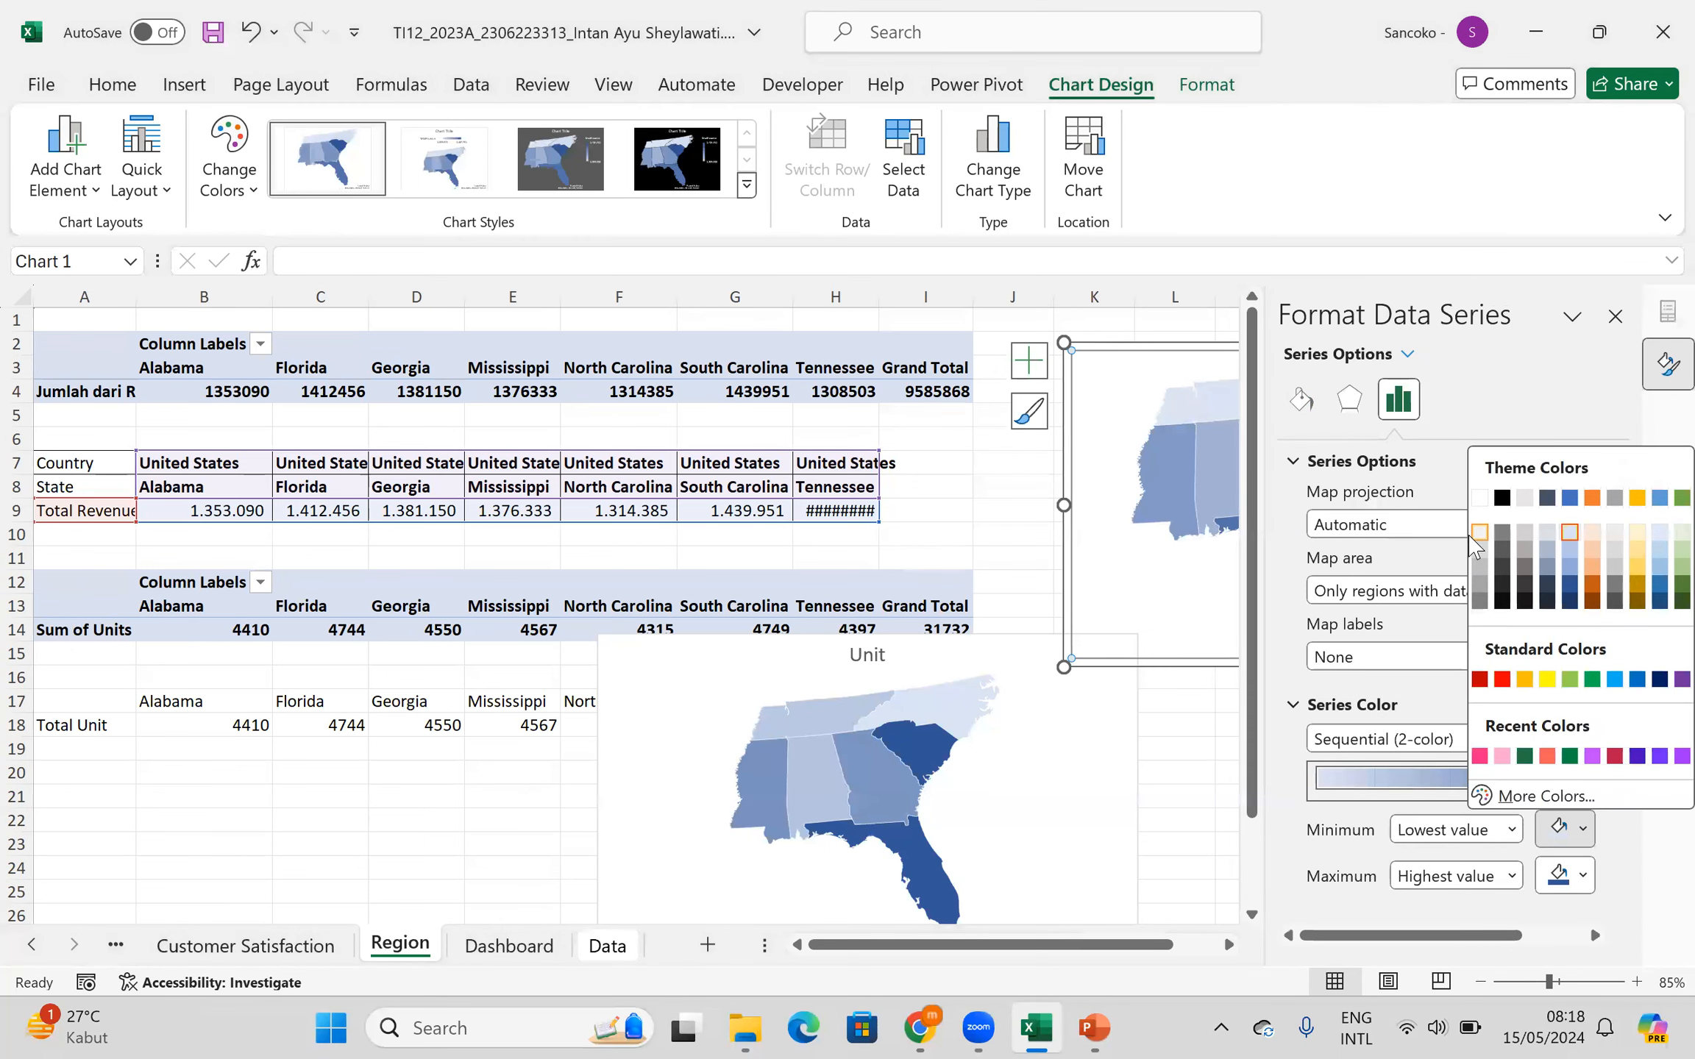
pyautogui.click(1477, 504)
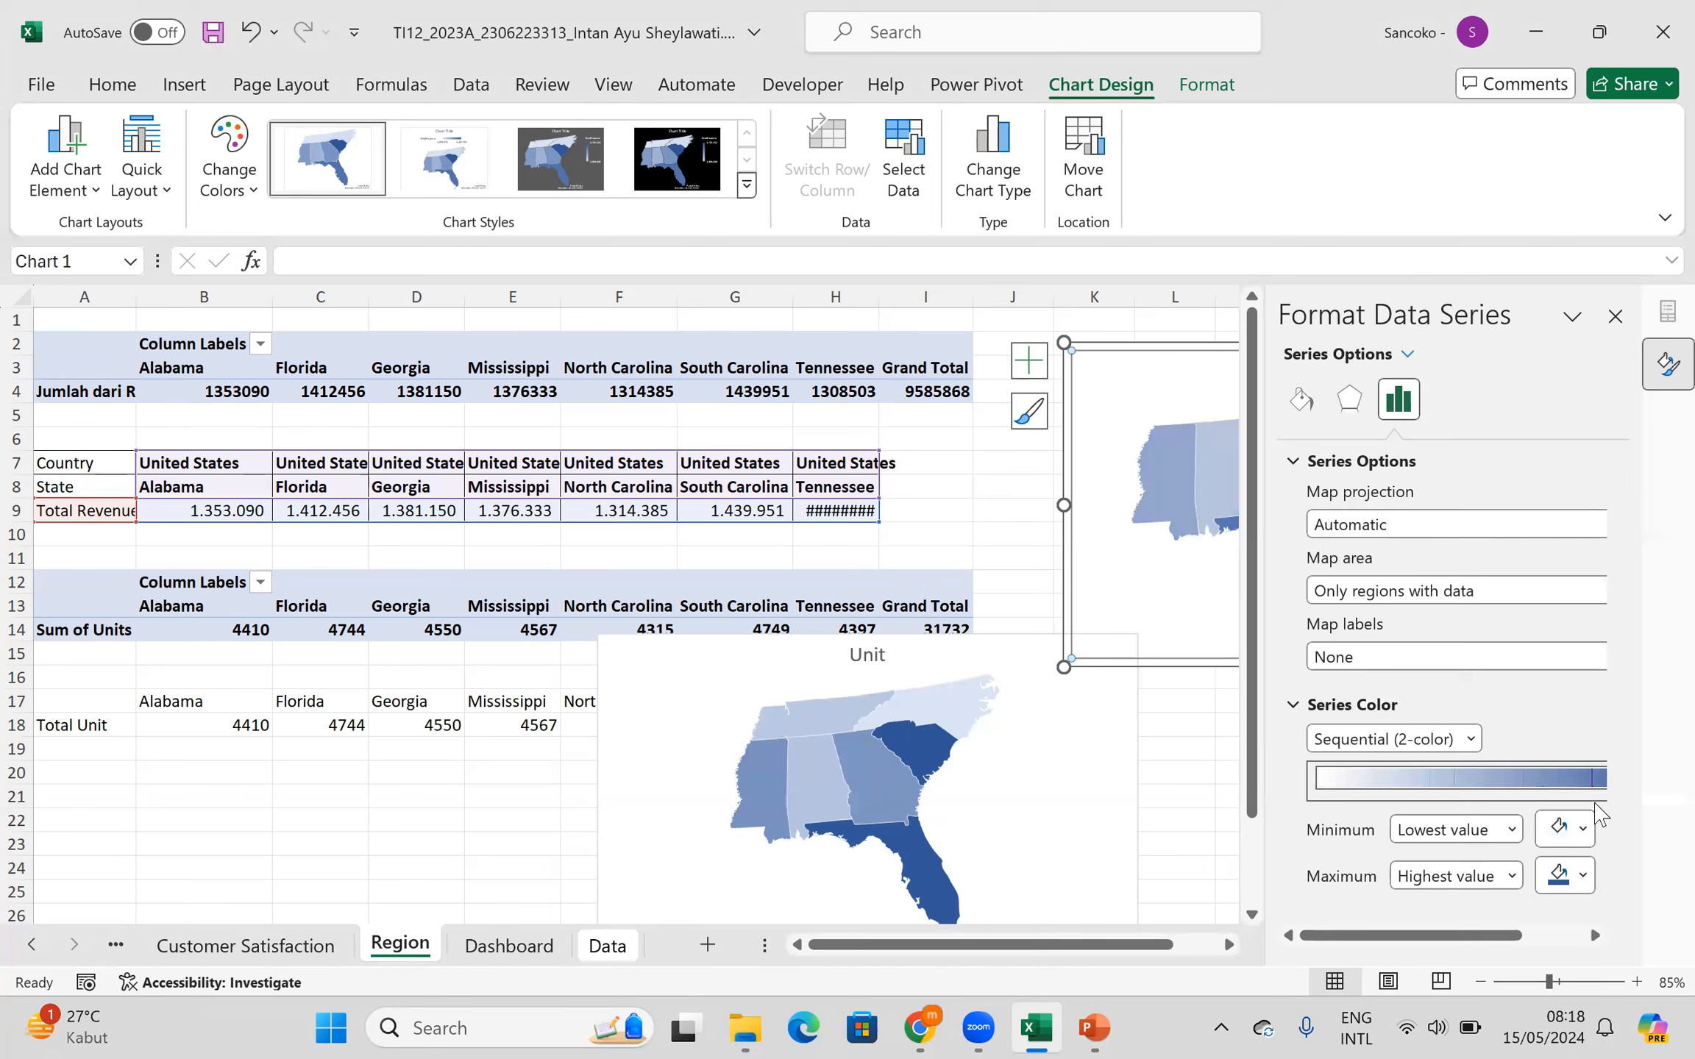
pyautogui.click(1582, 876)
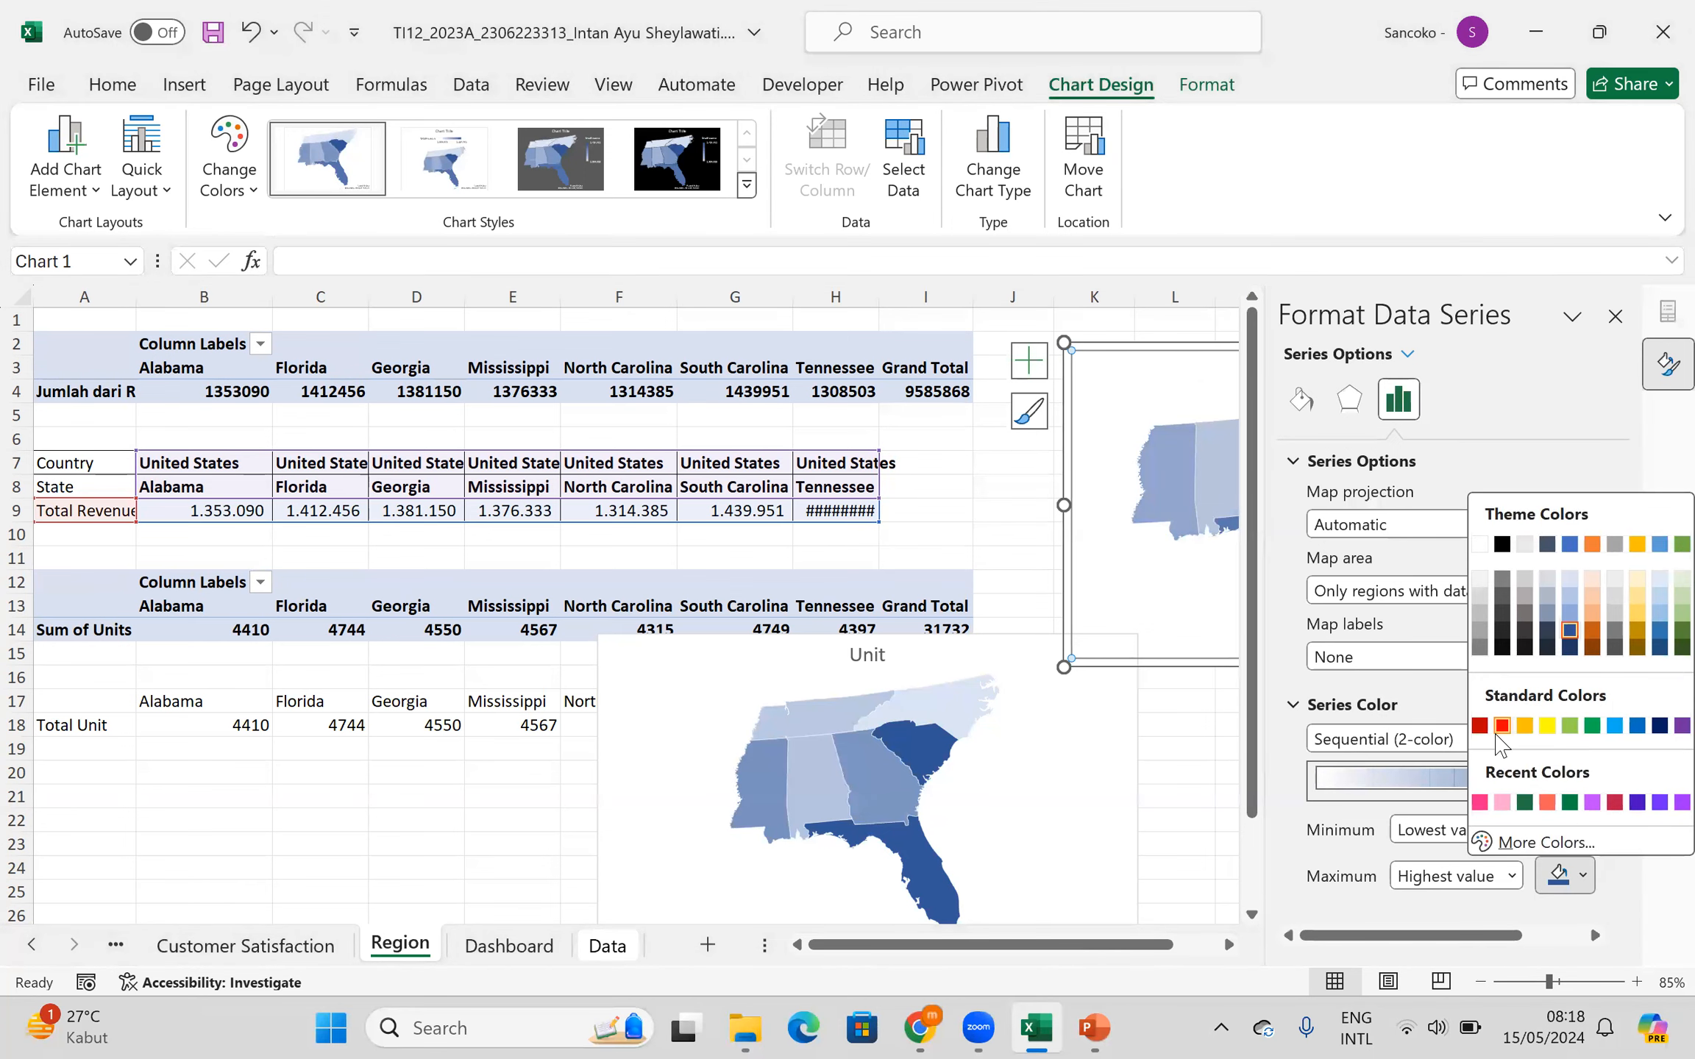
pyautogui.click(1502, 727)
pyautogui.click(1138, 756)
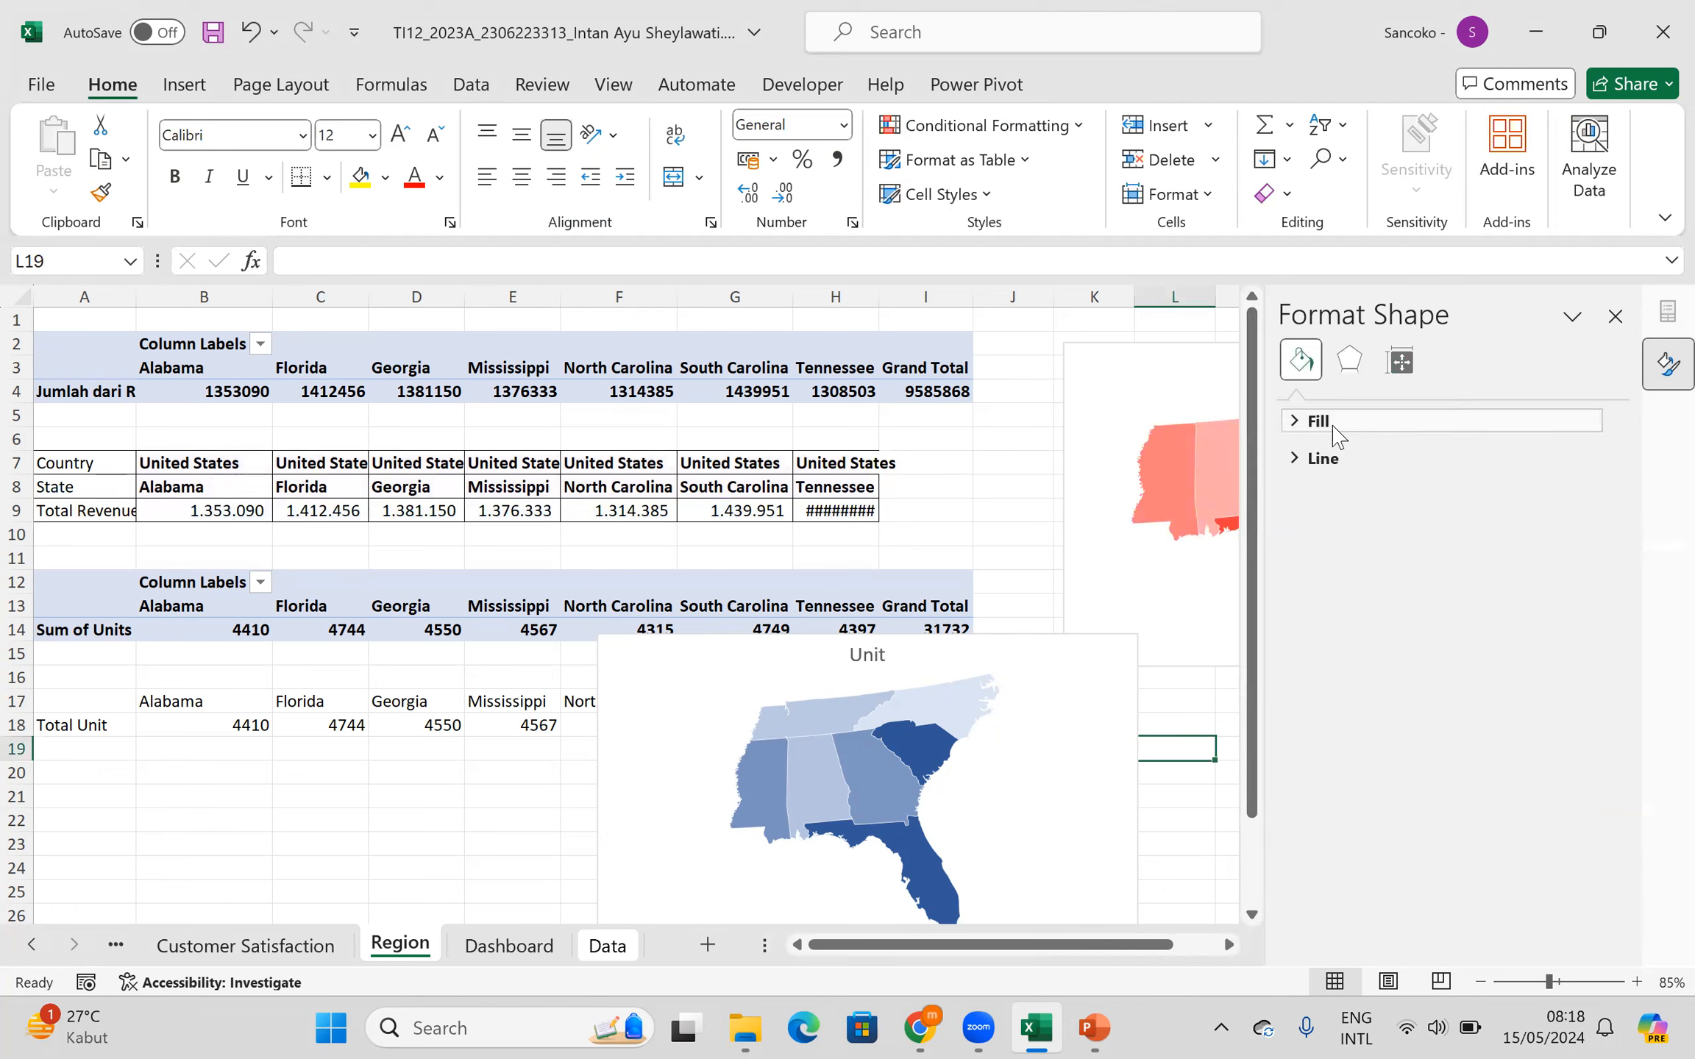
# - Change the revenue map's minimum series color to the lightest gray shade of white and close the formatting pane
pyautogui.click(1208, 444)
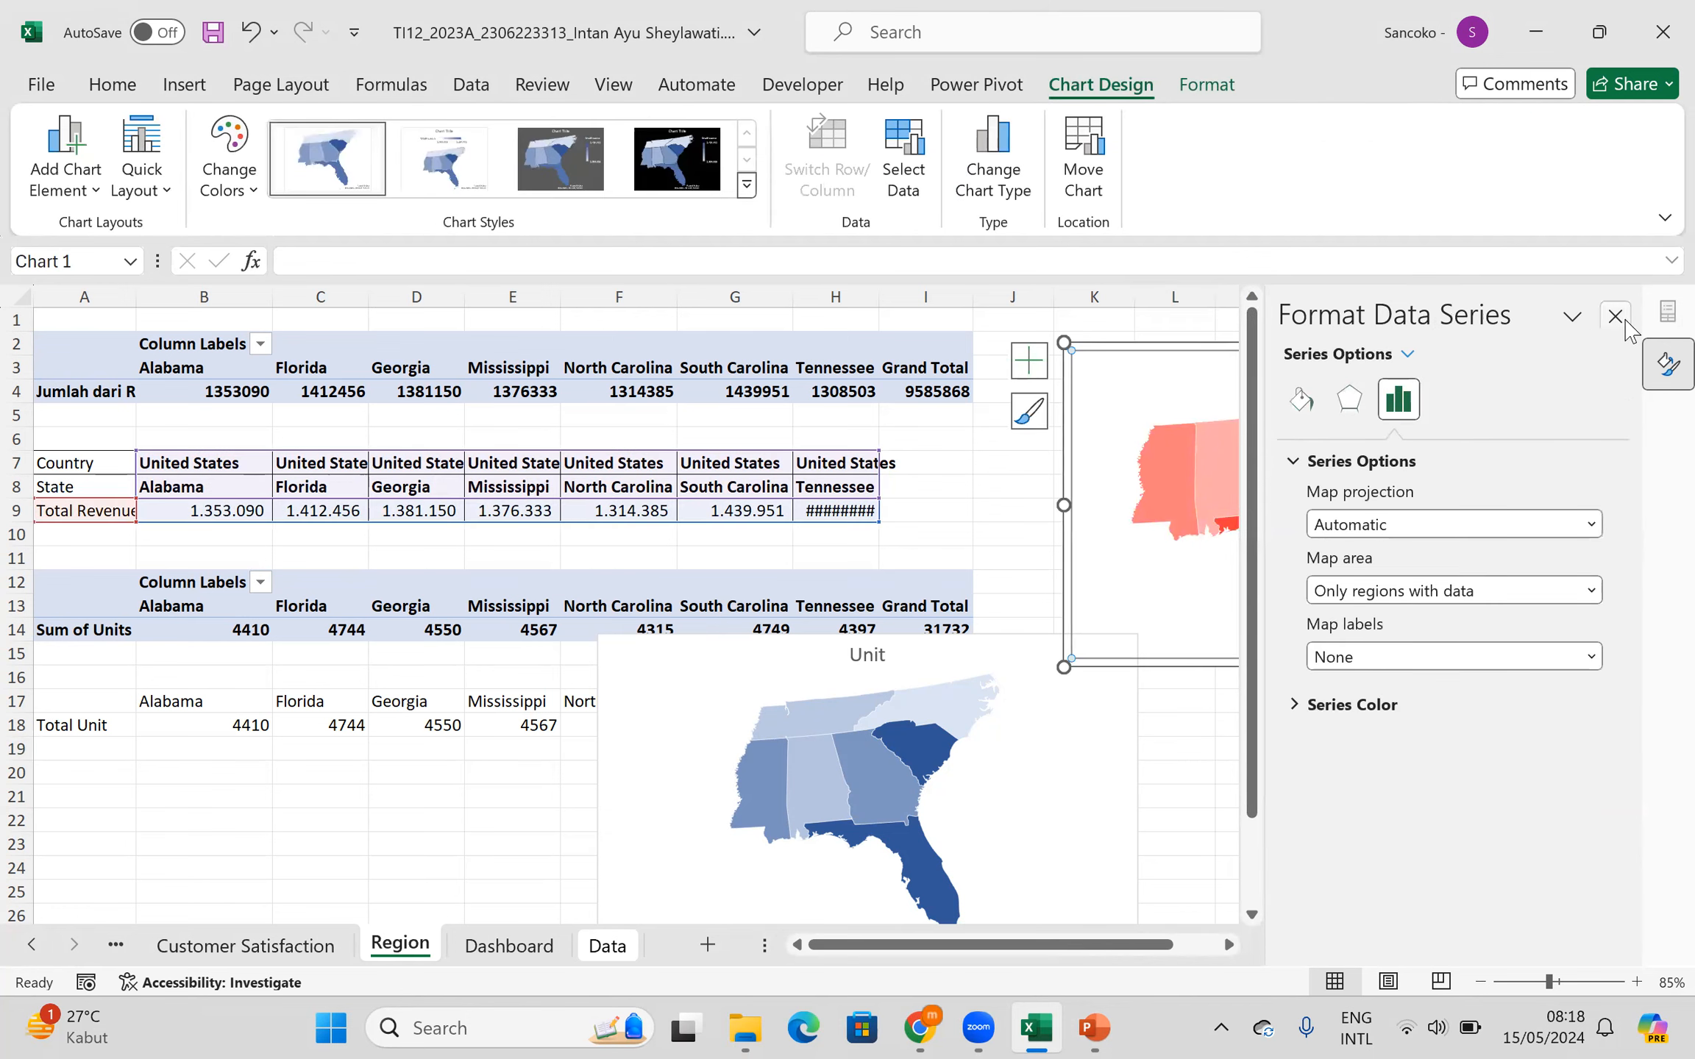
pyautogui.click(1453, 705)
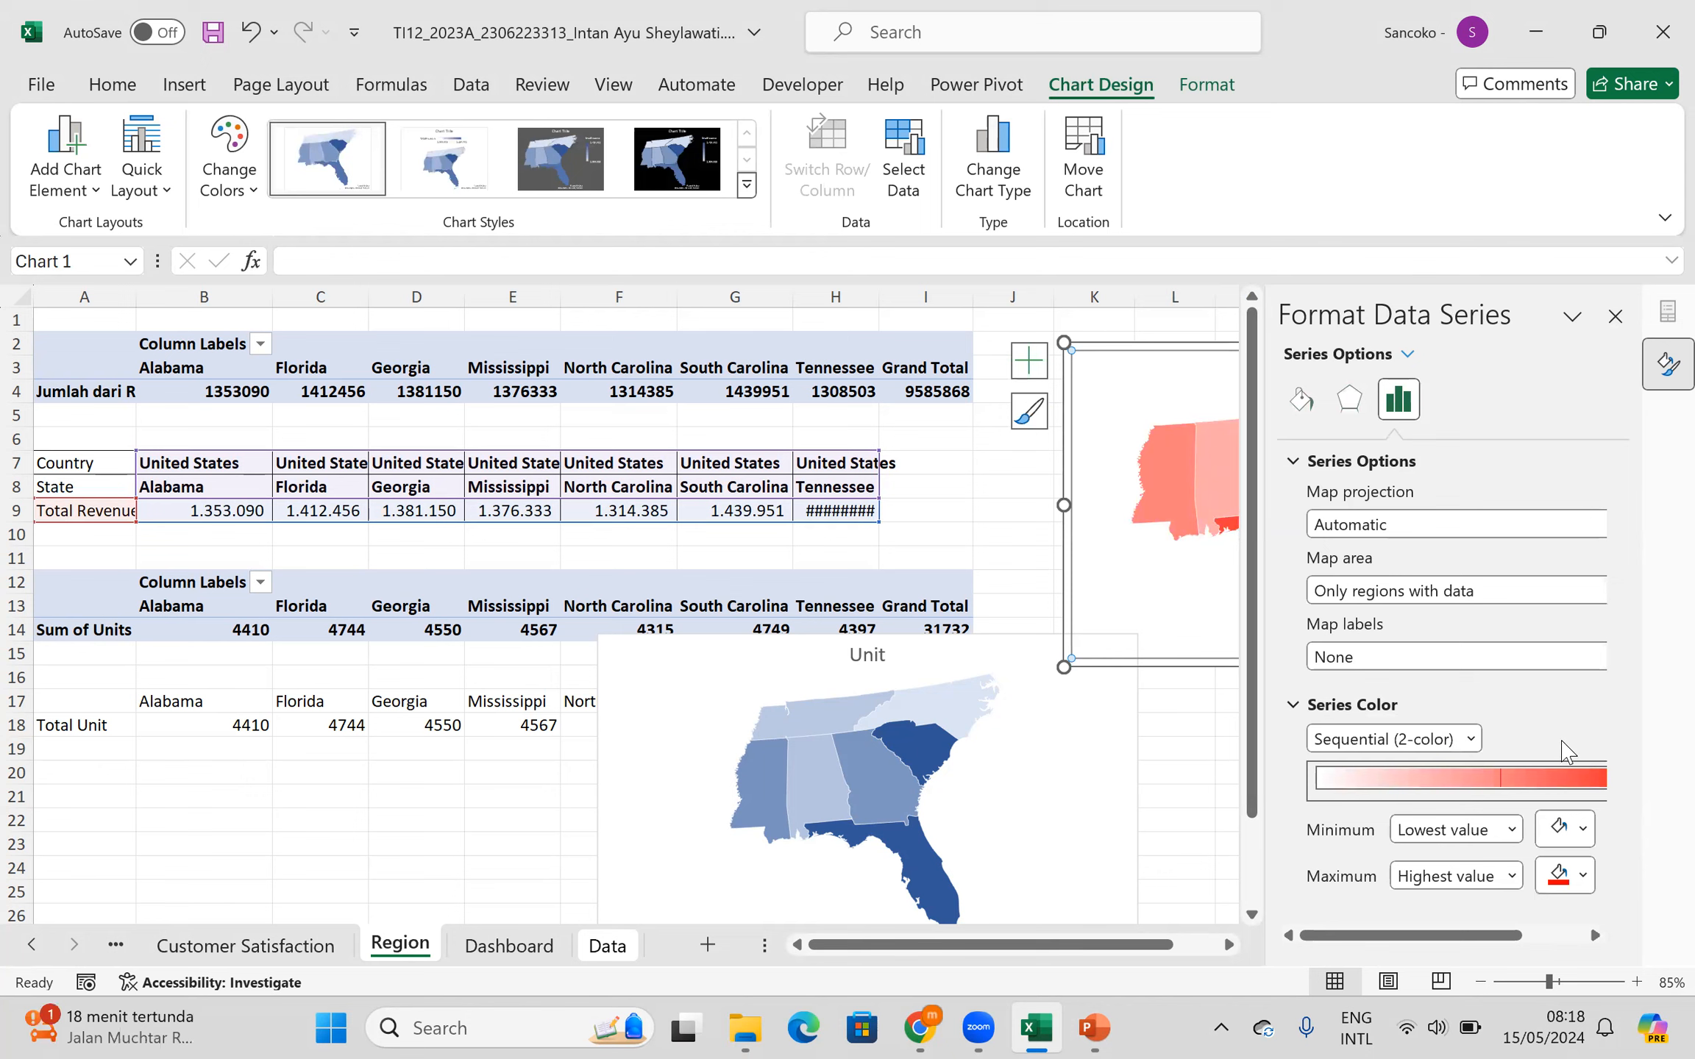
pyautogui.click(1582, 829)
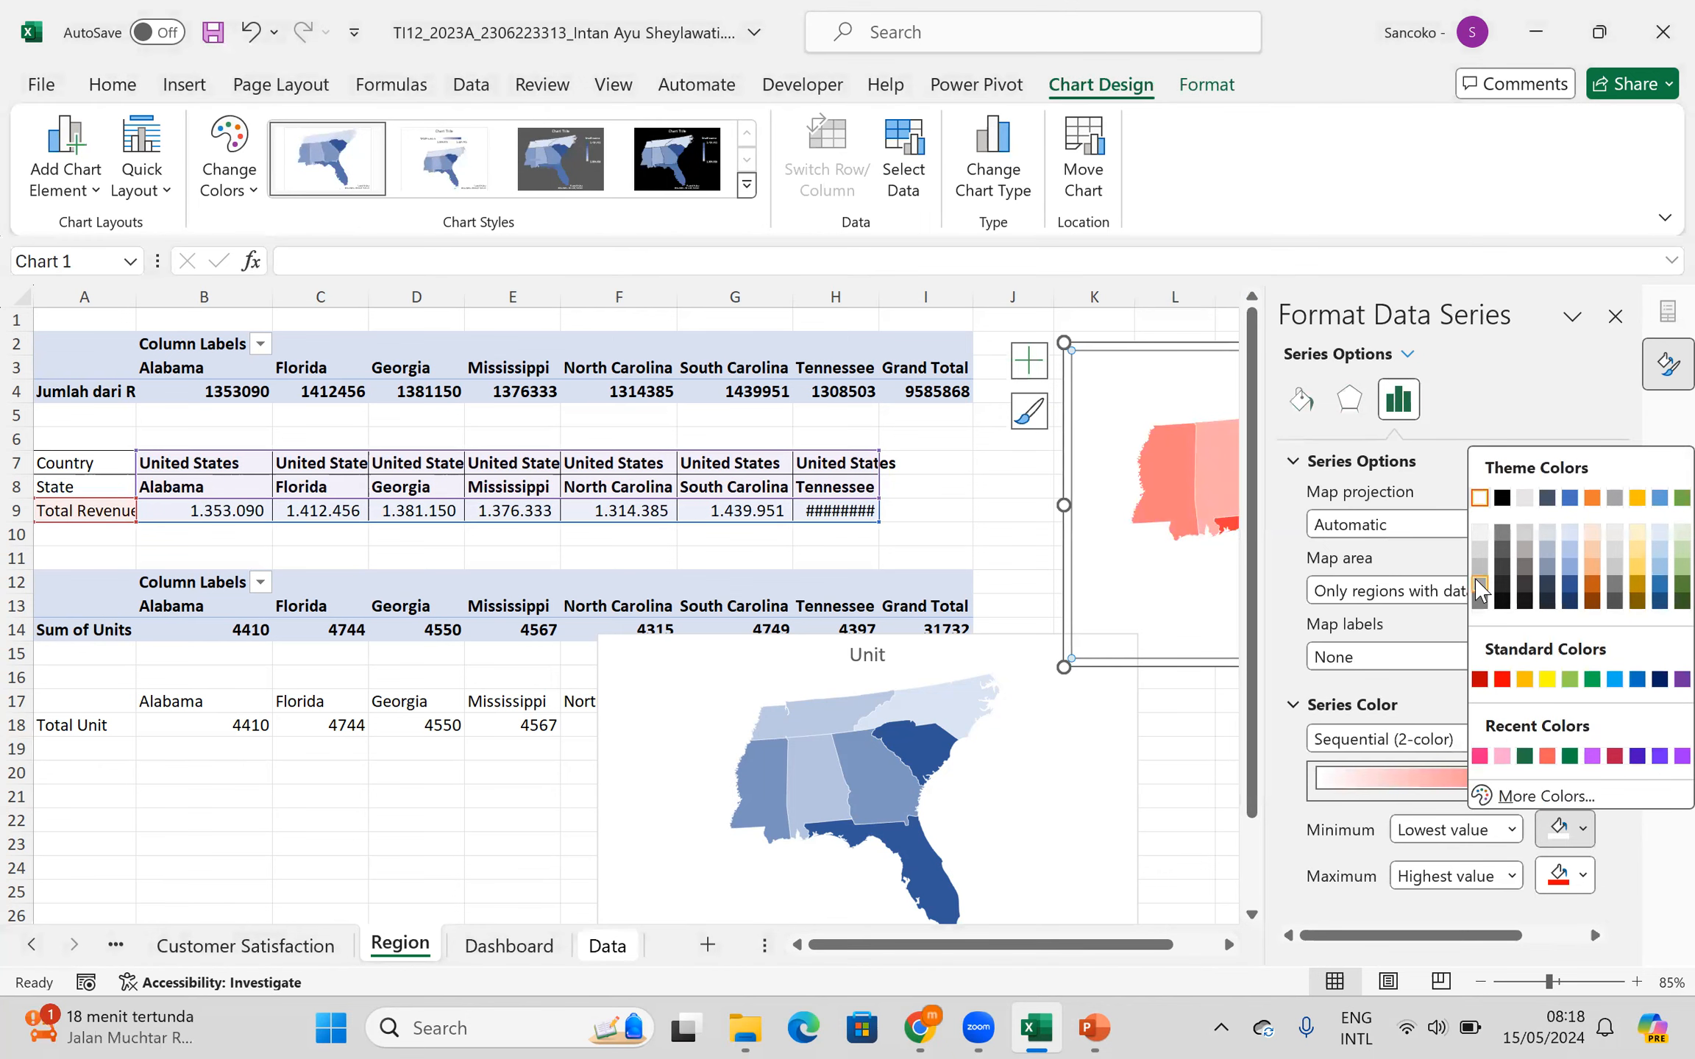
pyautogui.click(1479, 533)
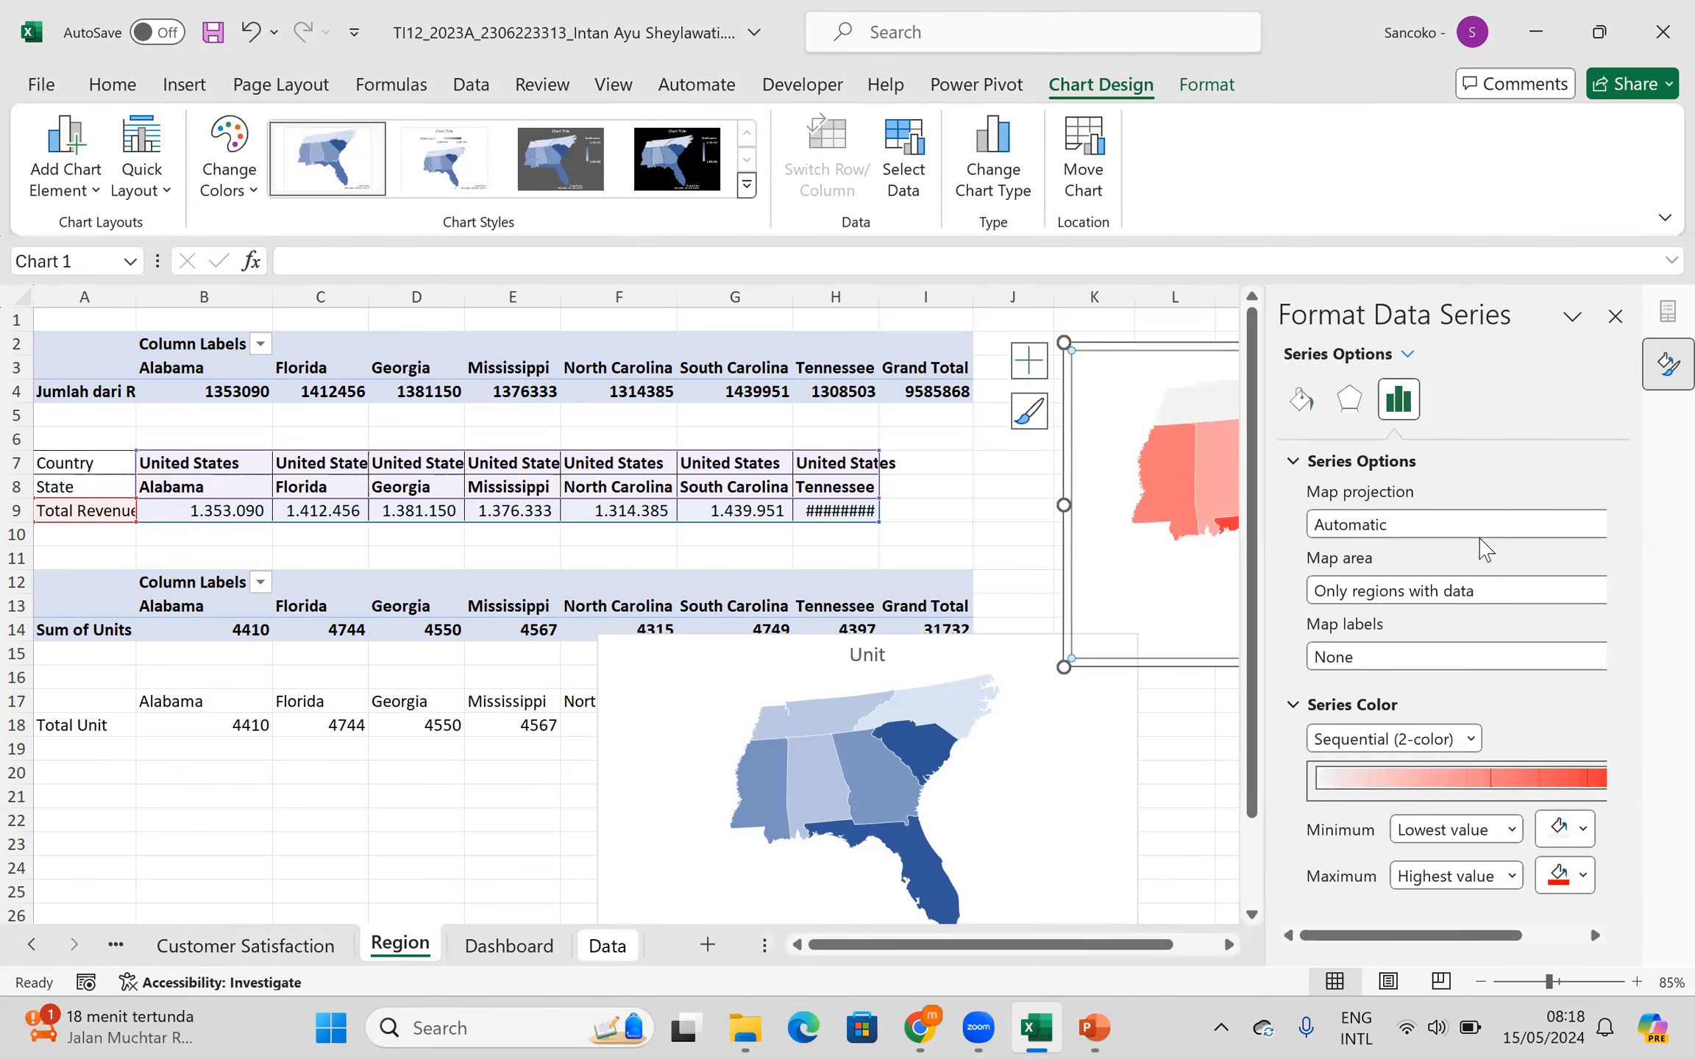
pyautogui.click(1616, 316)
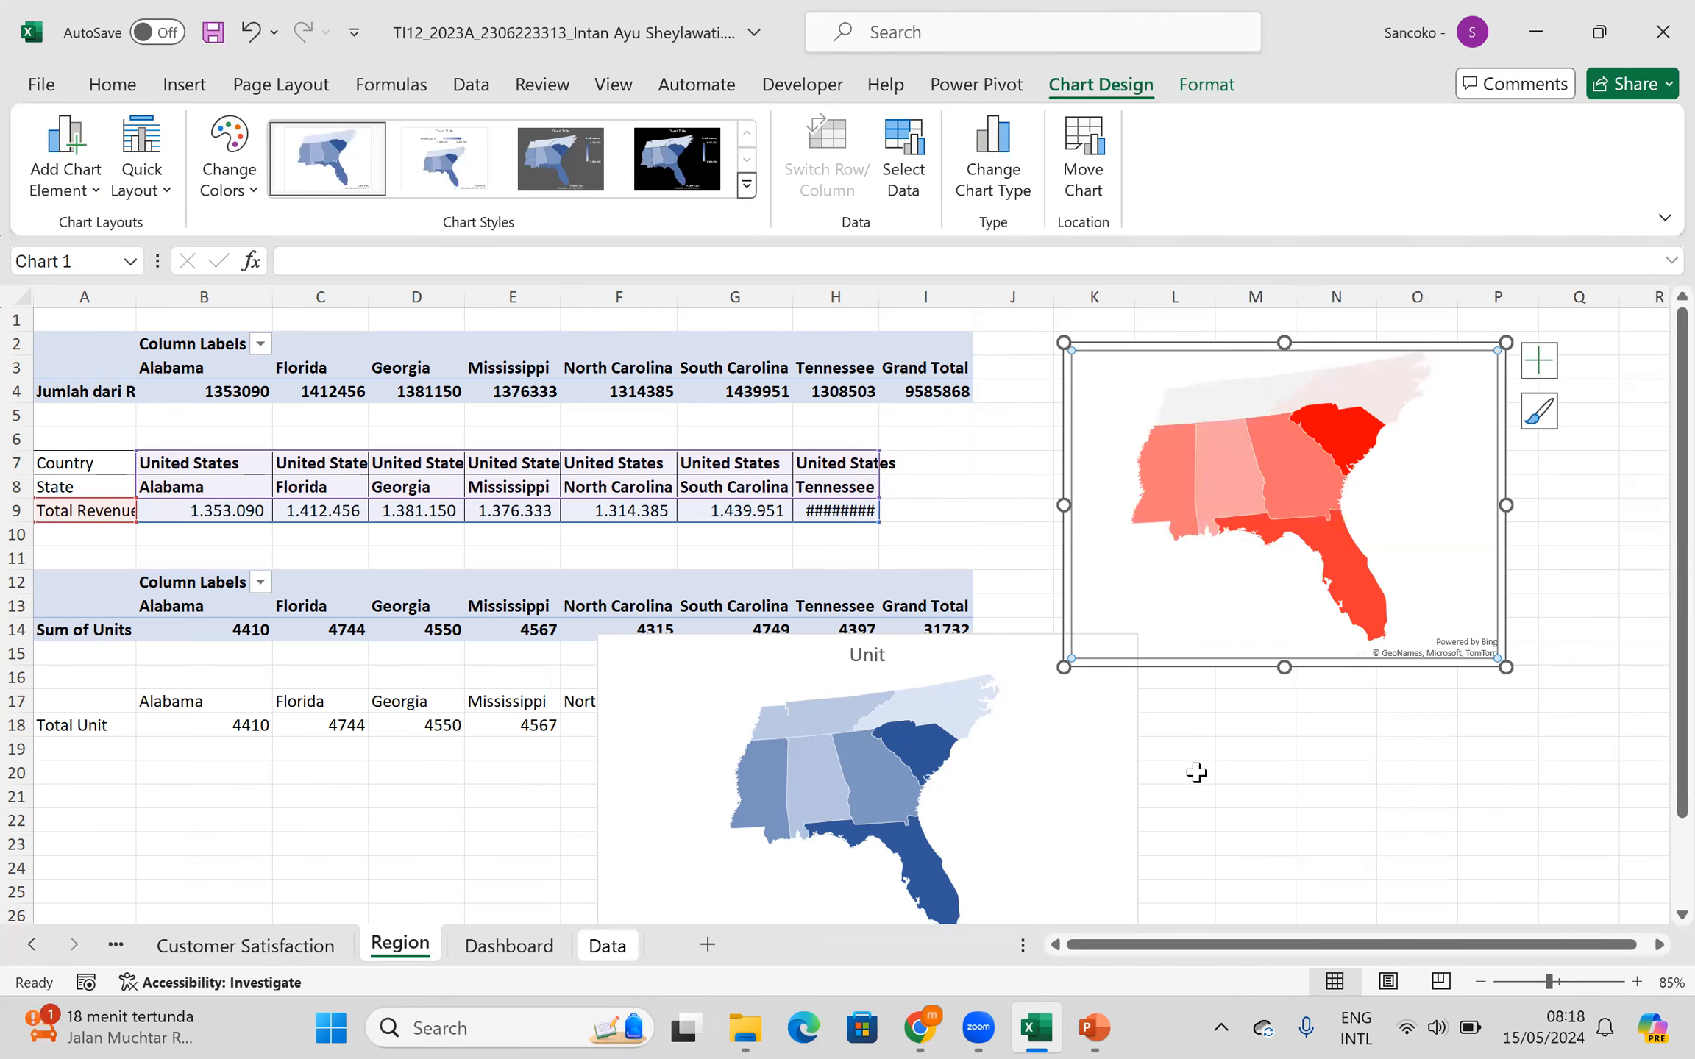
pyautogui.click(1266, 795)
pyautogui.click(988, 690)
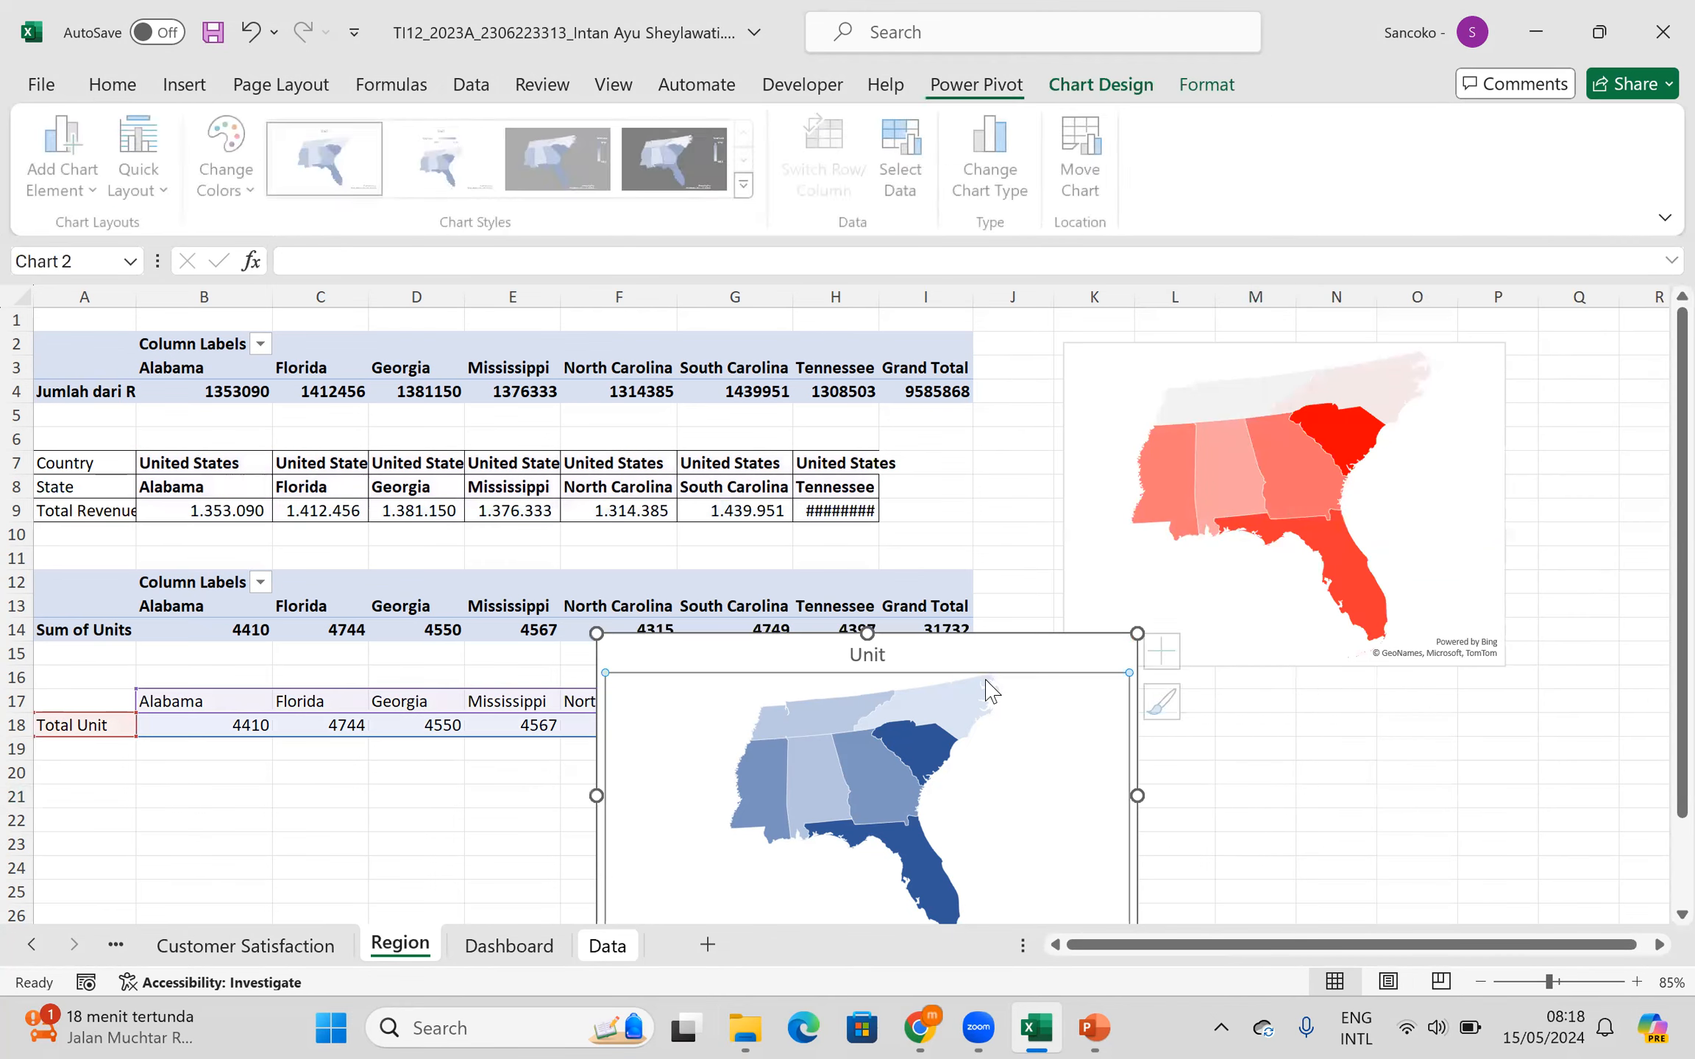
pyautogui.click(1066, 629)
pyautogui.click(1057, 725)
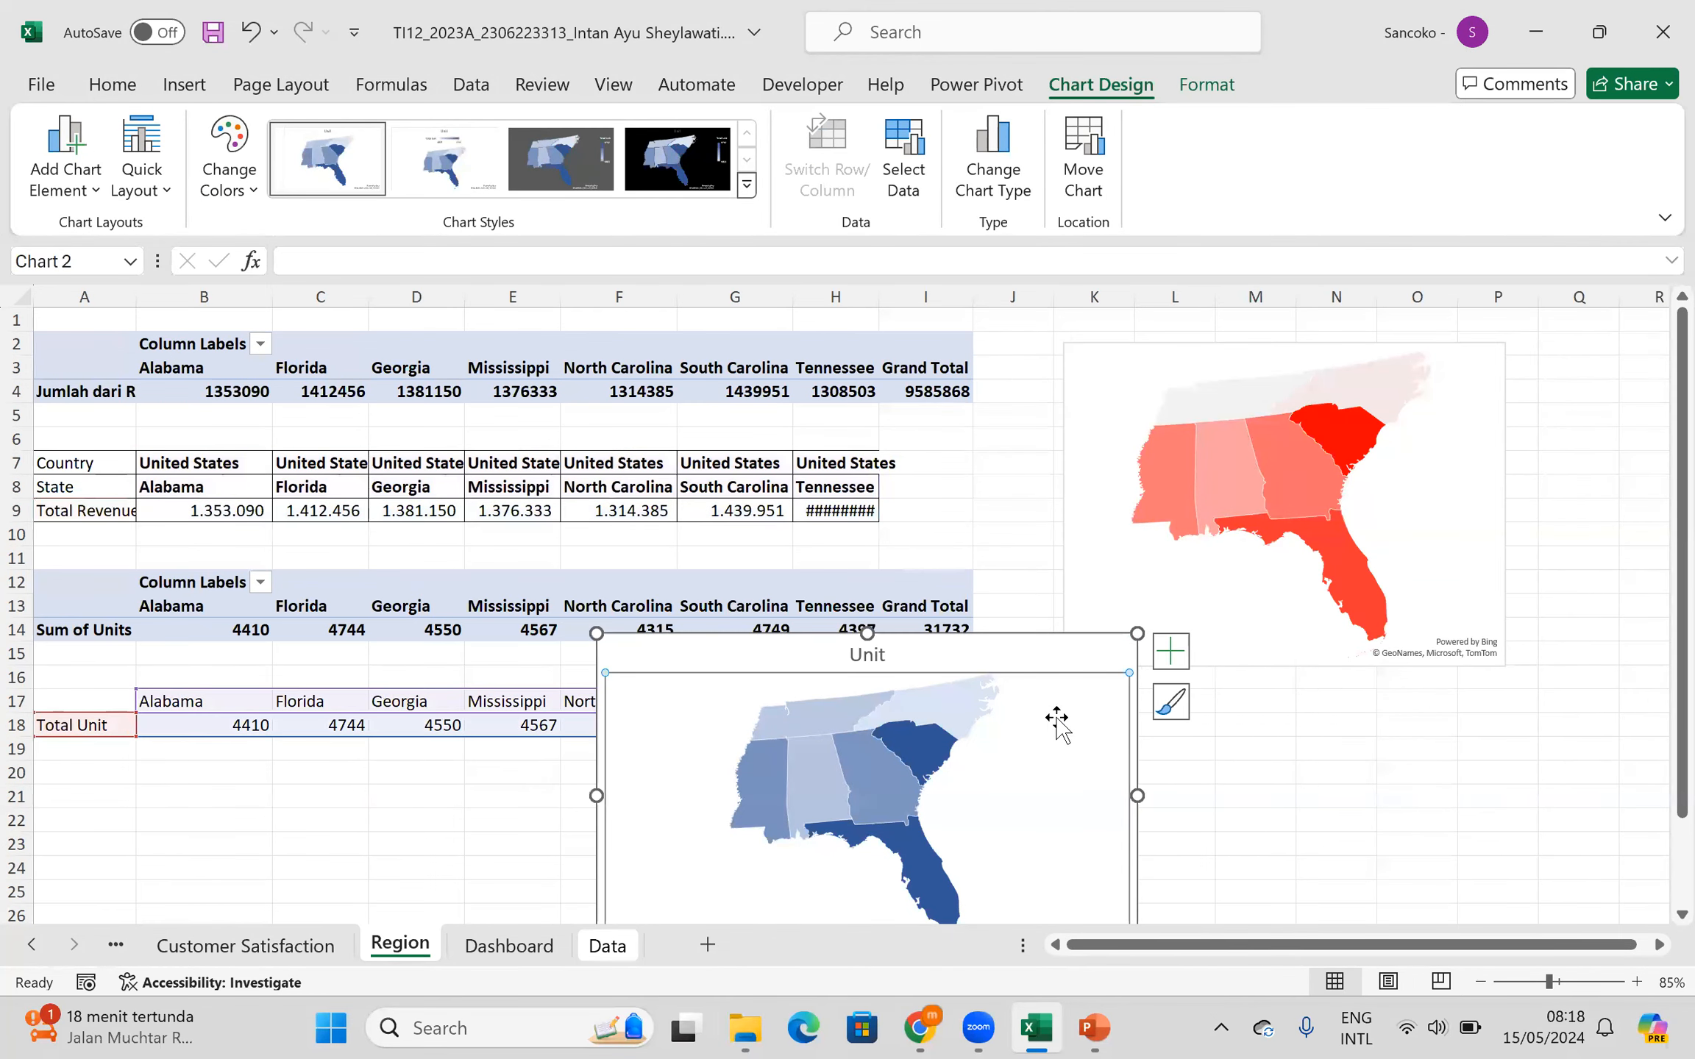
# - Switch to the Sales Line sheet
pyautogui.click(32, 944)
pyautogui.click(32, 944)
pyautogui.click(194, 945)
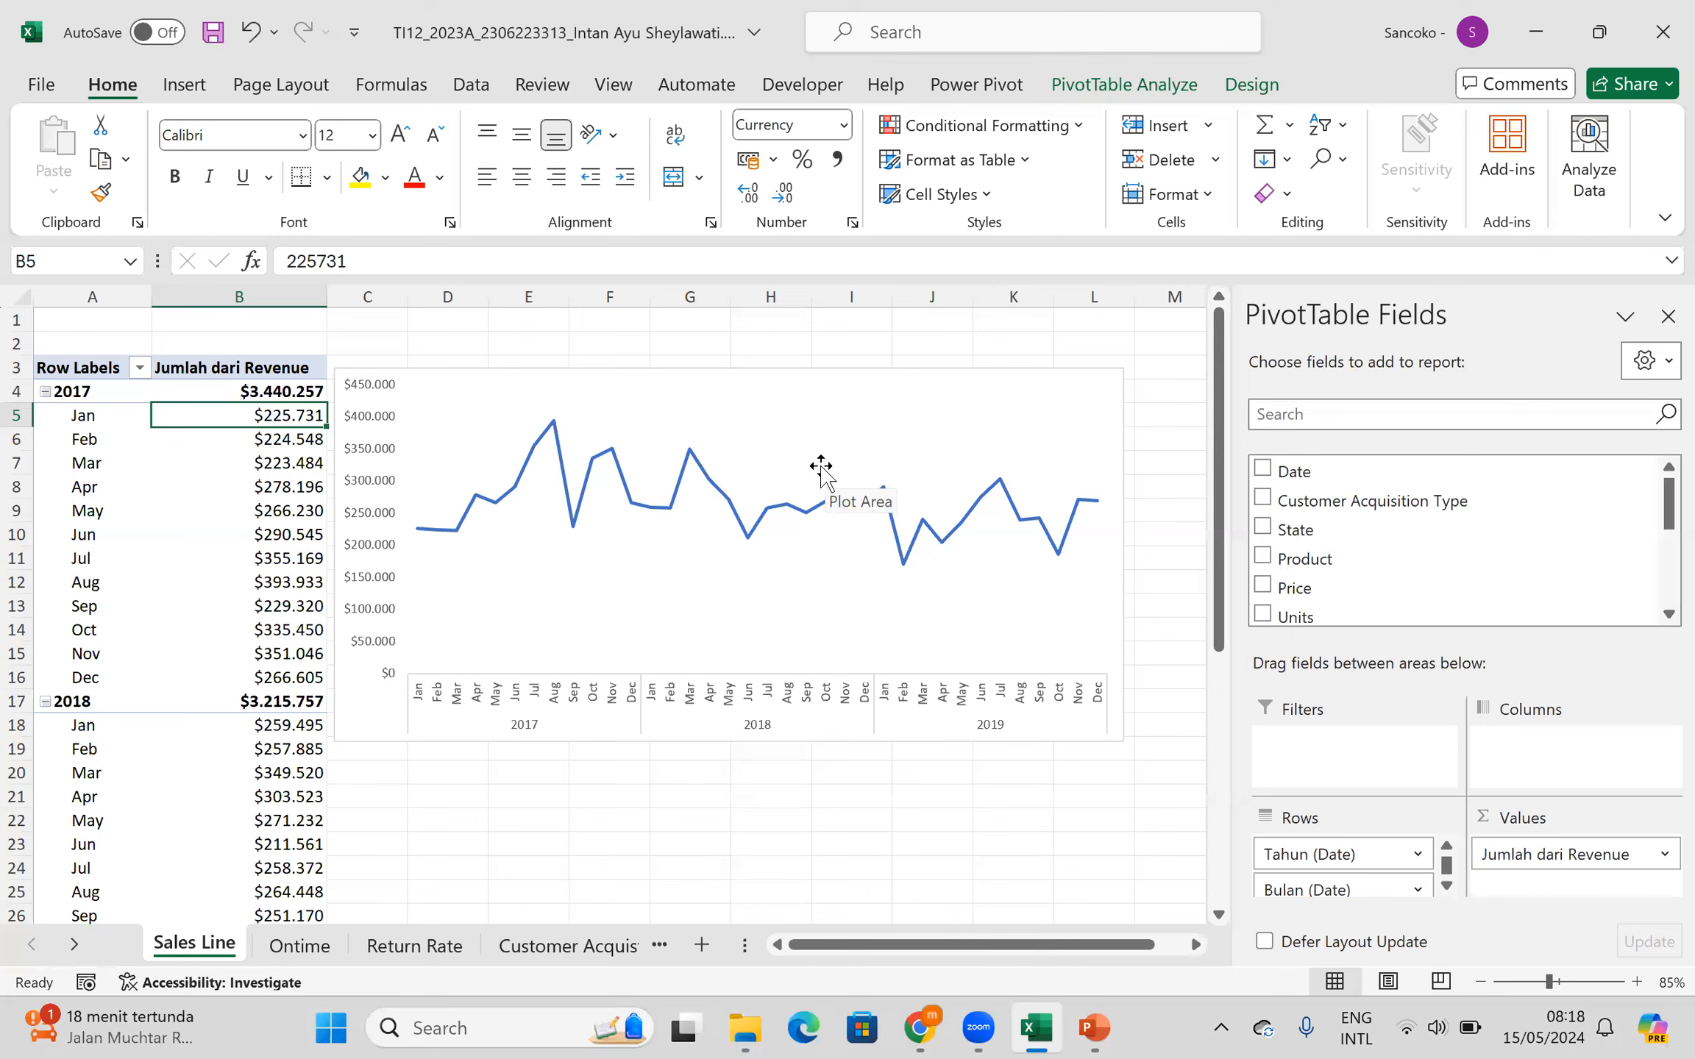
# - Try to copy the monthly revenue PivotTable in A3:B43 to cell A46 below it
pyautogui.moveTo(82, 368); pyautogui.dragTo(169, 868)
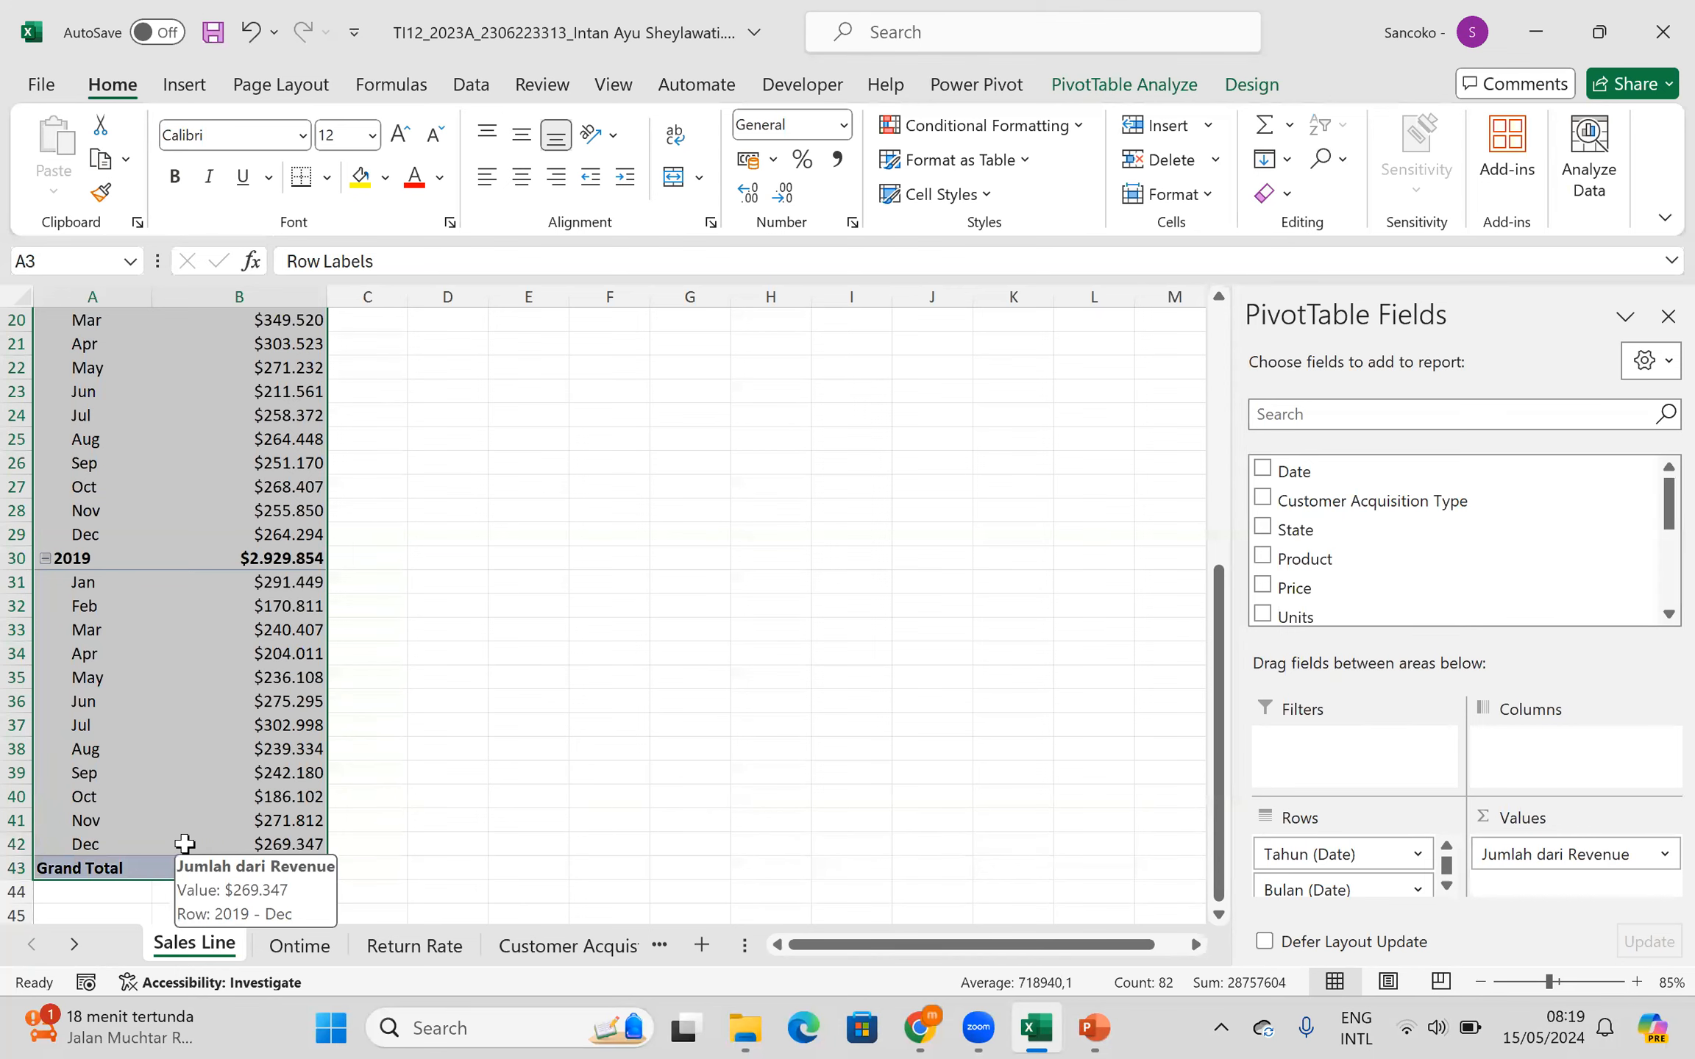
pyautogui.hotkey('ctrl', 'c')
pyautogui.scroll(-3, 412, 713)
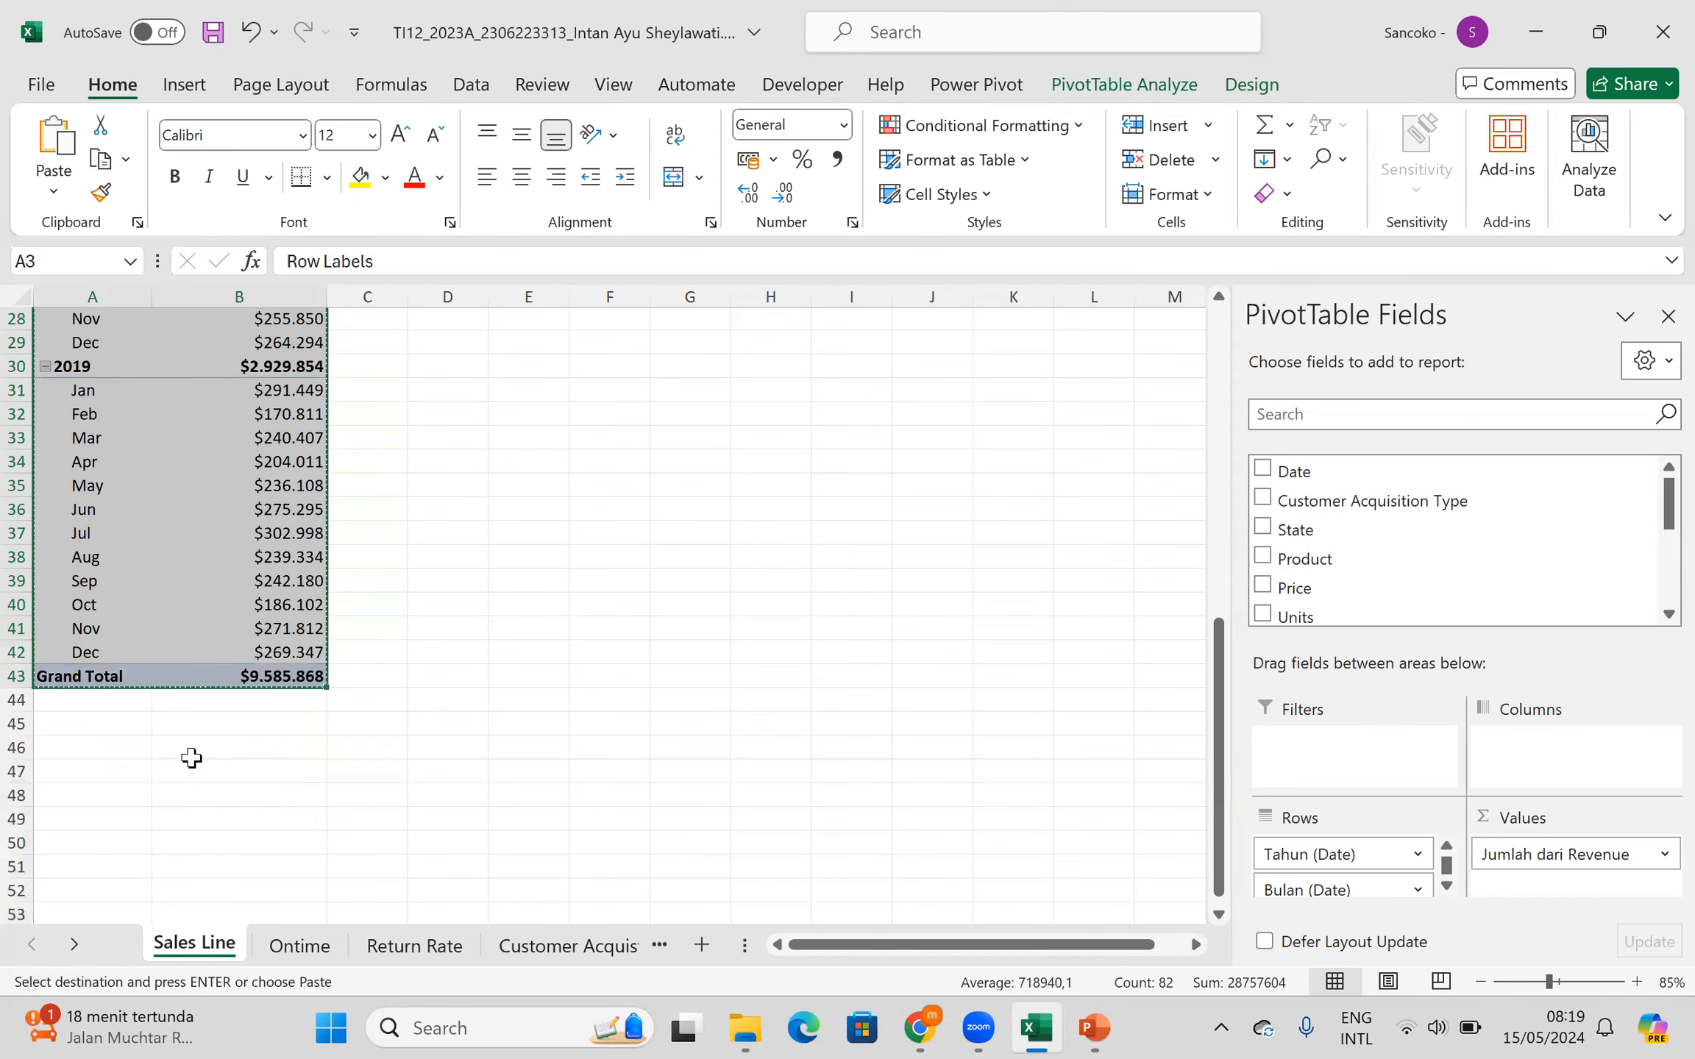
pyautogui.click(189, 751)
pyautogui.click(112, 729)
pyautogui.hotkey('ctrl', 'c')
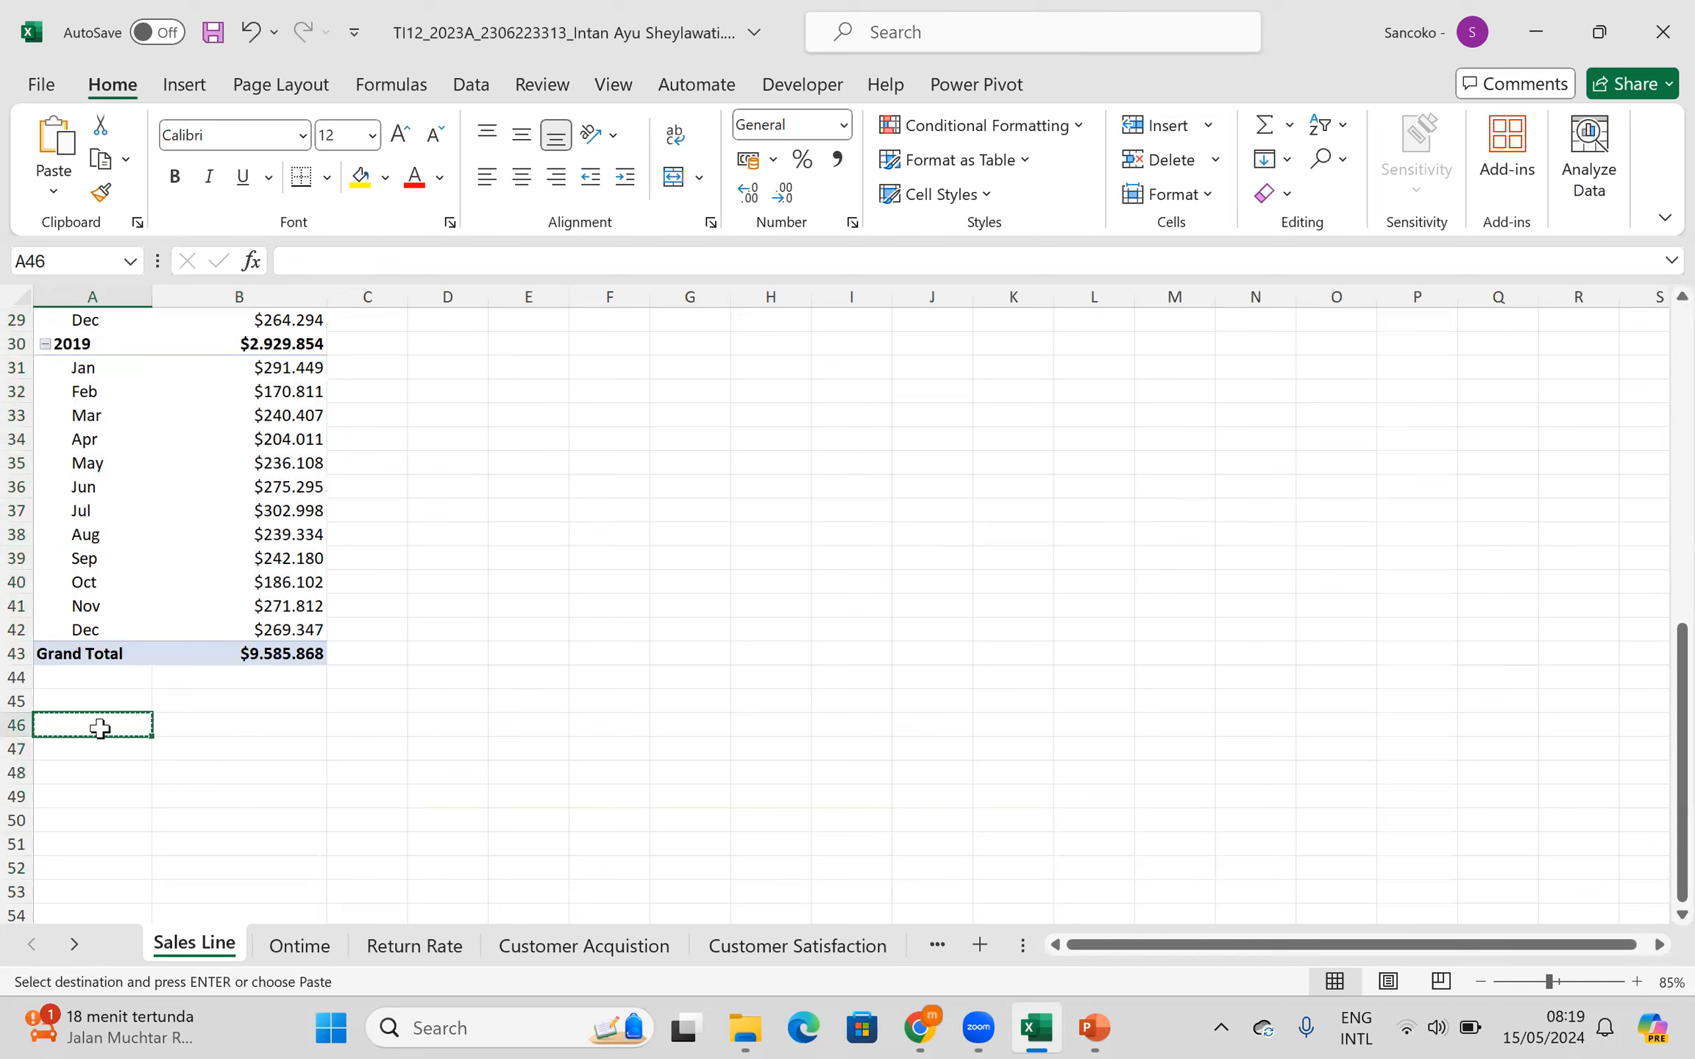
pyautogui.rightClick(101, 732)
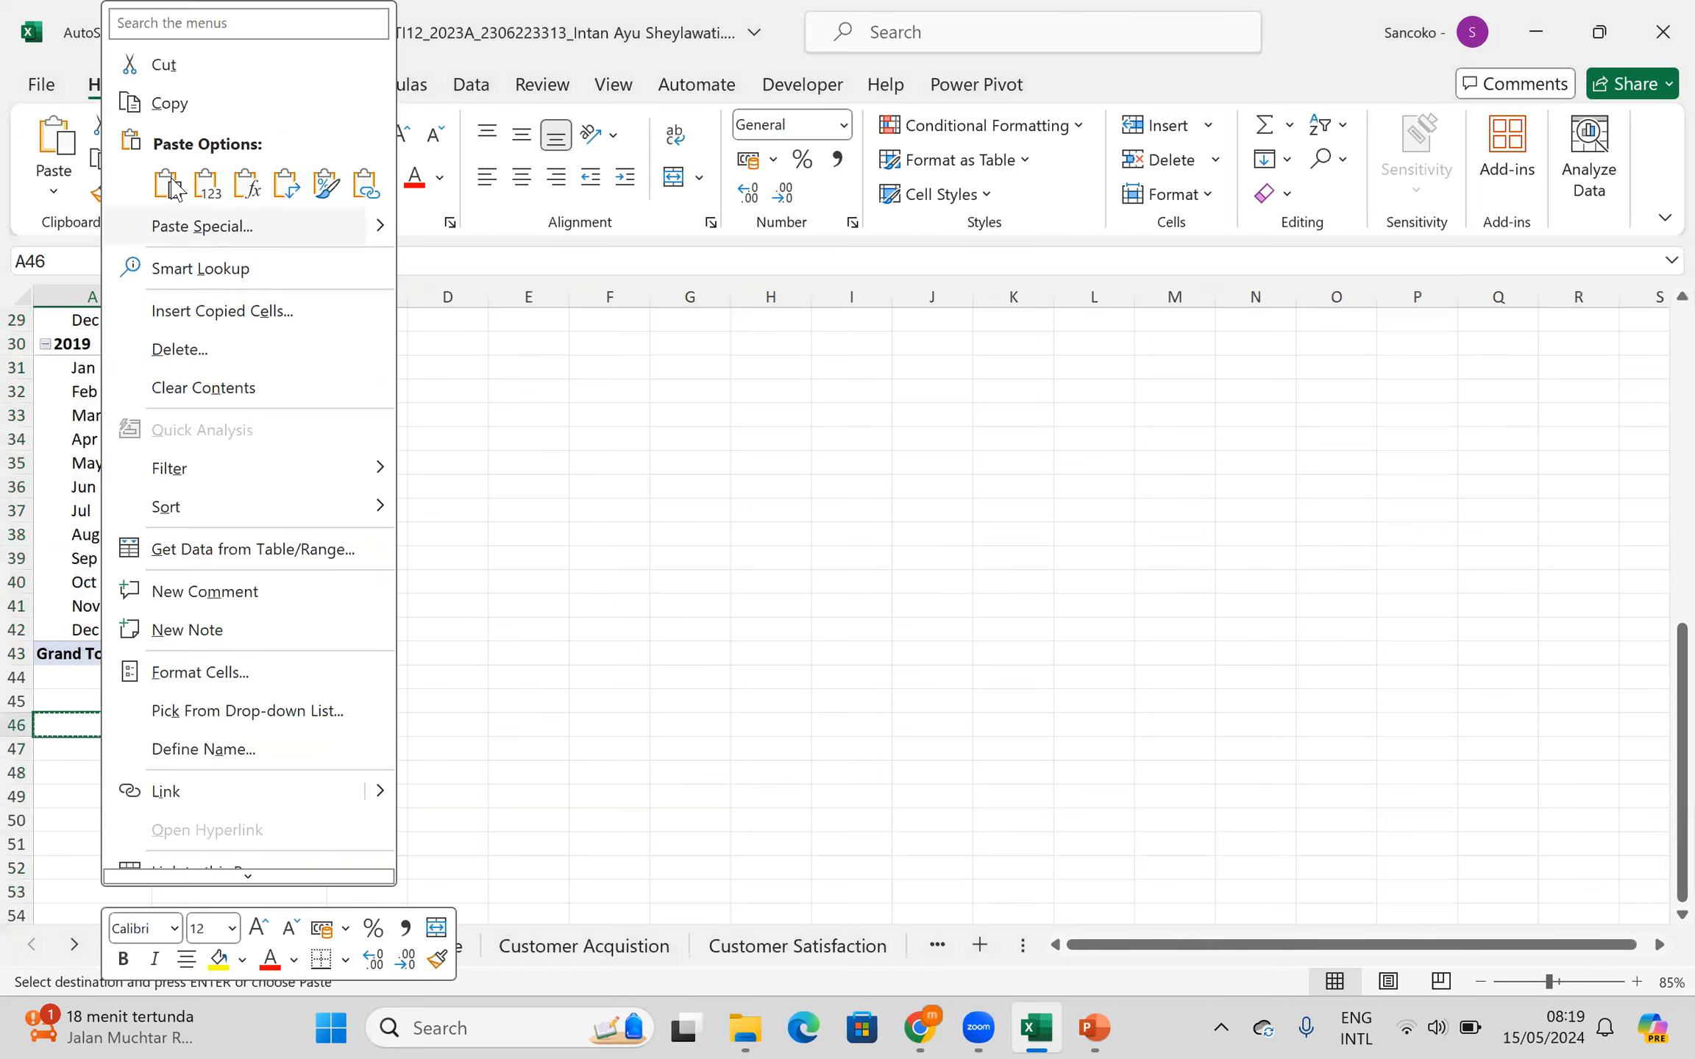
pyautogui.click(175, 188)
pyautogui.click(528, 533)
pyautogui.scroll(5, 307, 581)
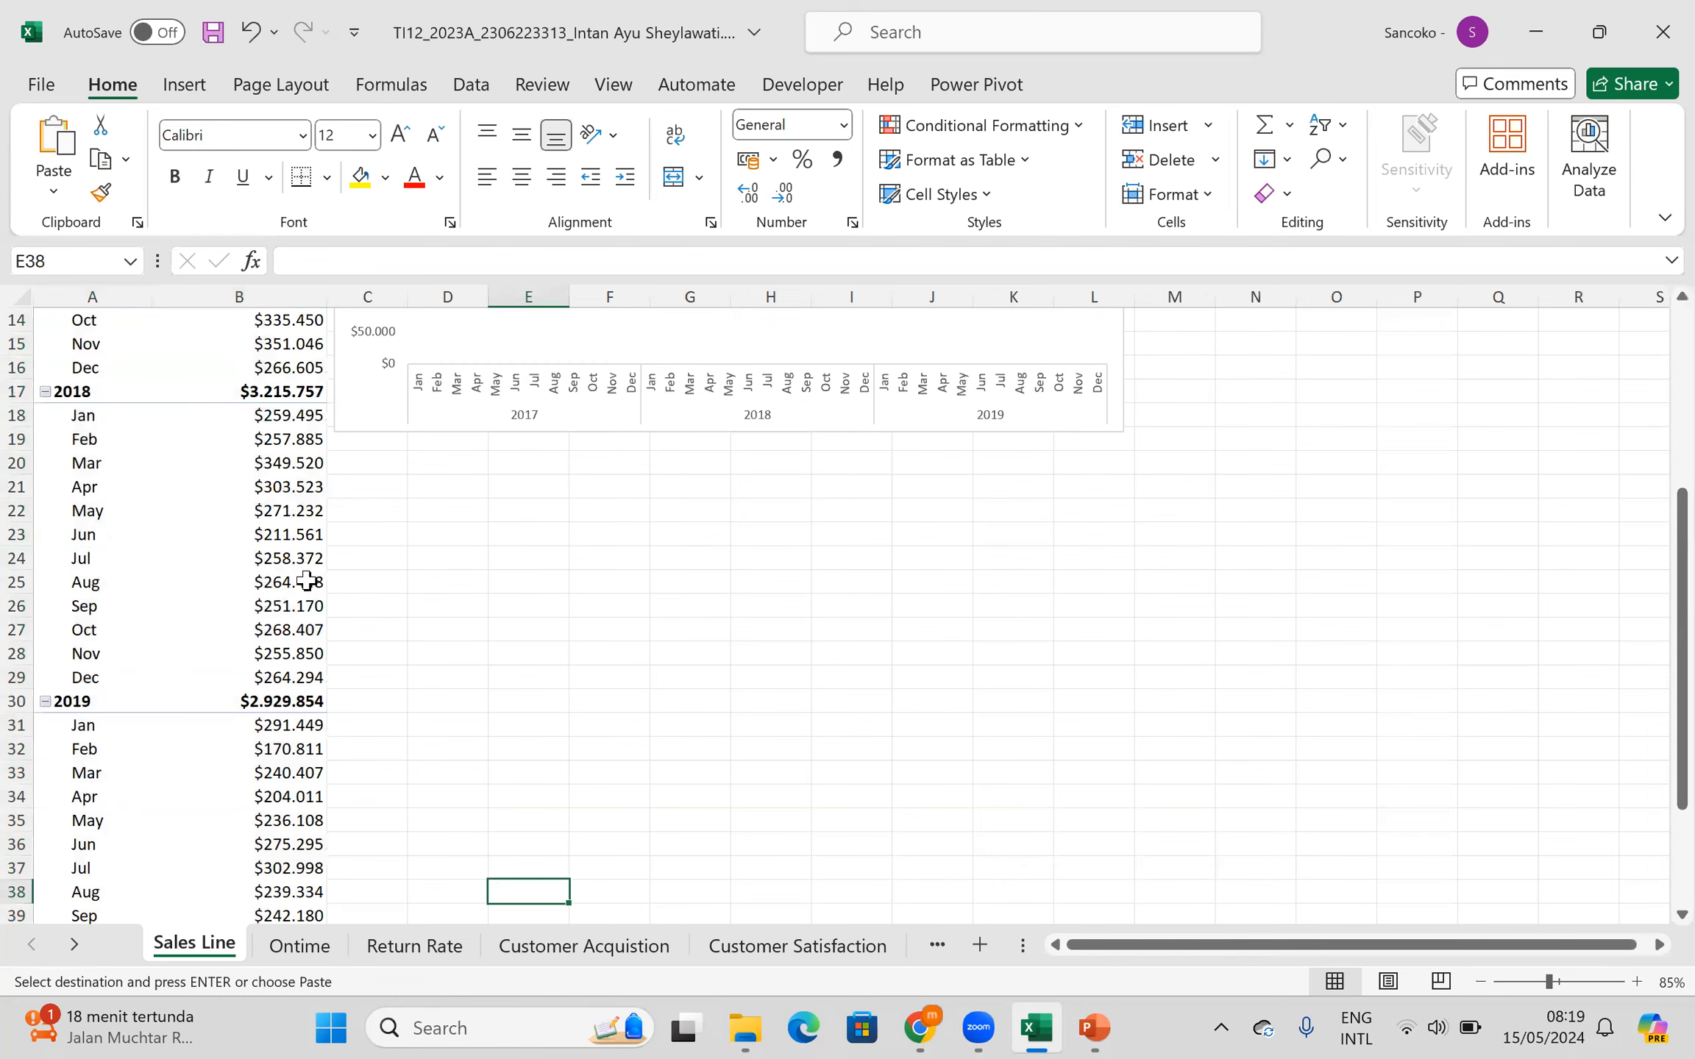
# - Duplicate the whole revenue PivotTable, from Row Labels to Grand Total, by pasting a copy at cell A46
pyautogui.scroll(4, 306, 581)
pyautogui.moveTo(63, 352); pyautogui.dragTo(234, 1027)
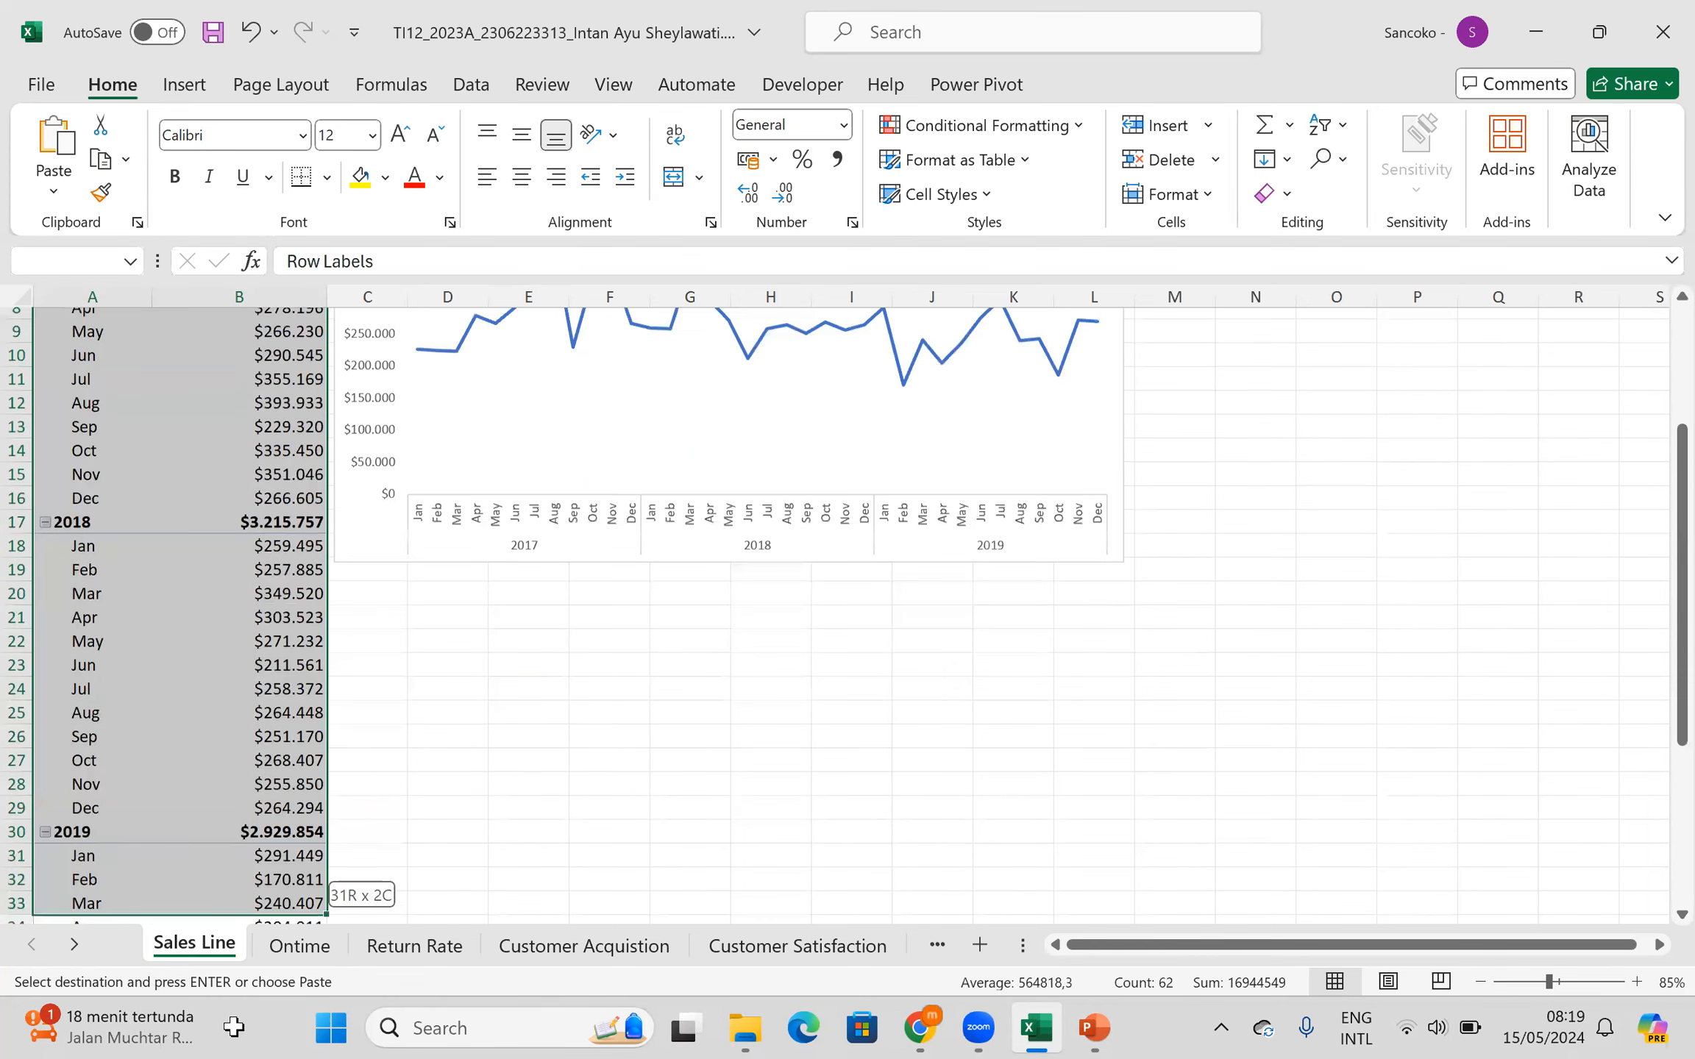
pyautogui.moveTo(247, 919); pyautogui.dragTo(227, 932)
pyautogui.moveTo(234, 871); pyautogui.dragTo(234, 874)
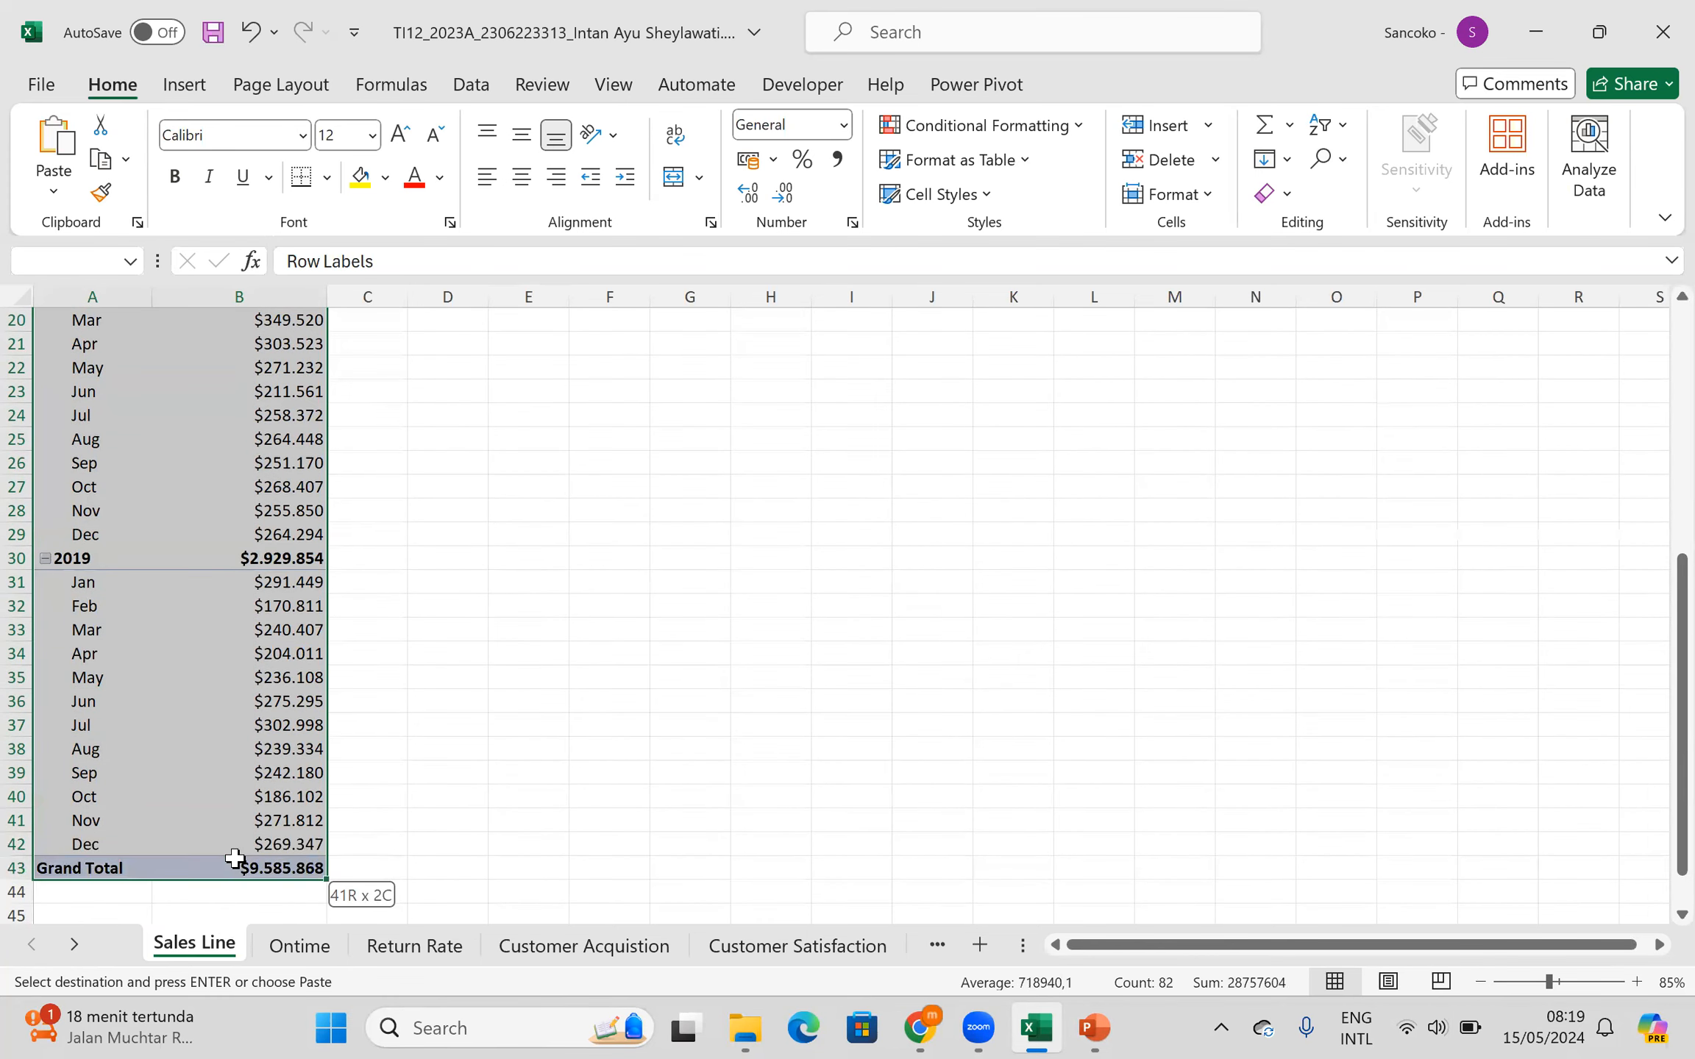
pyautogui.rightClick(212, 848)
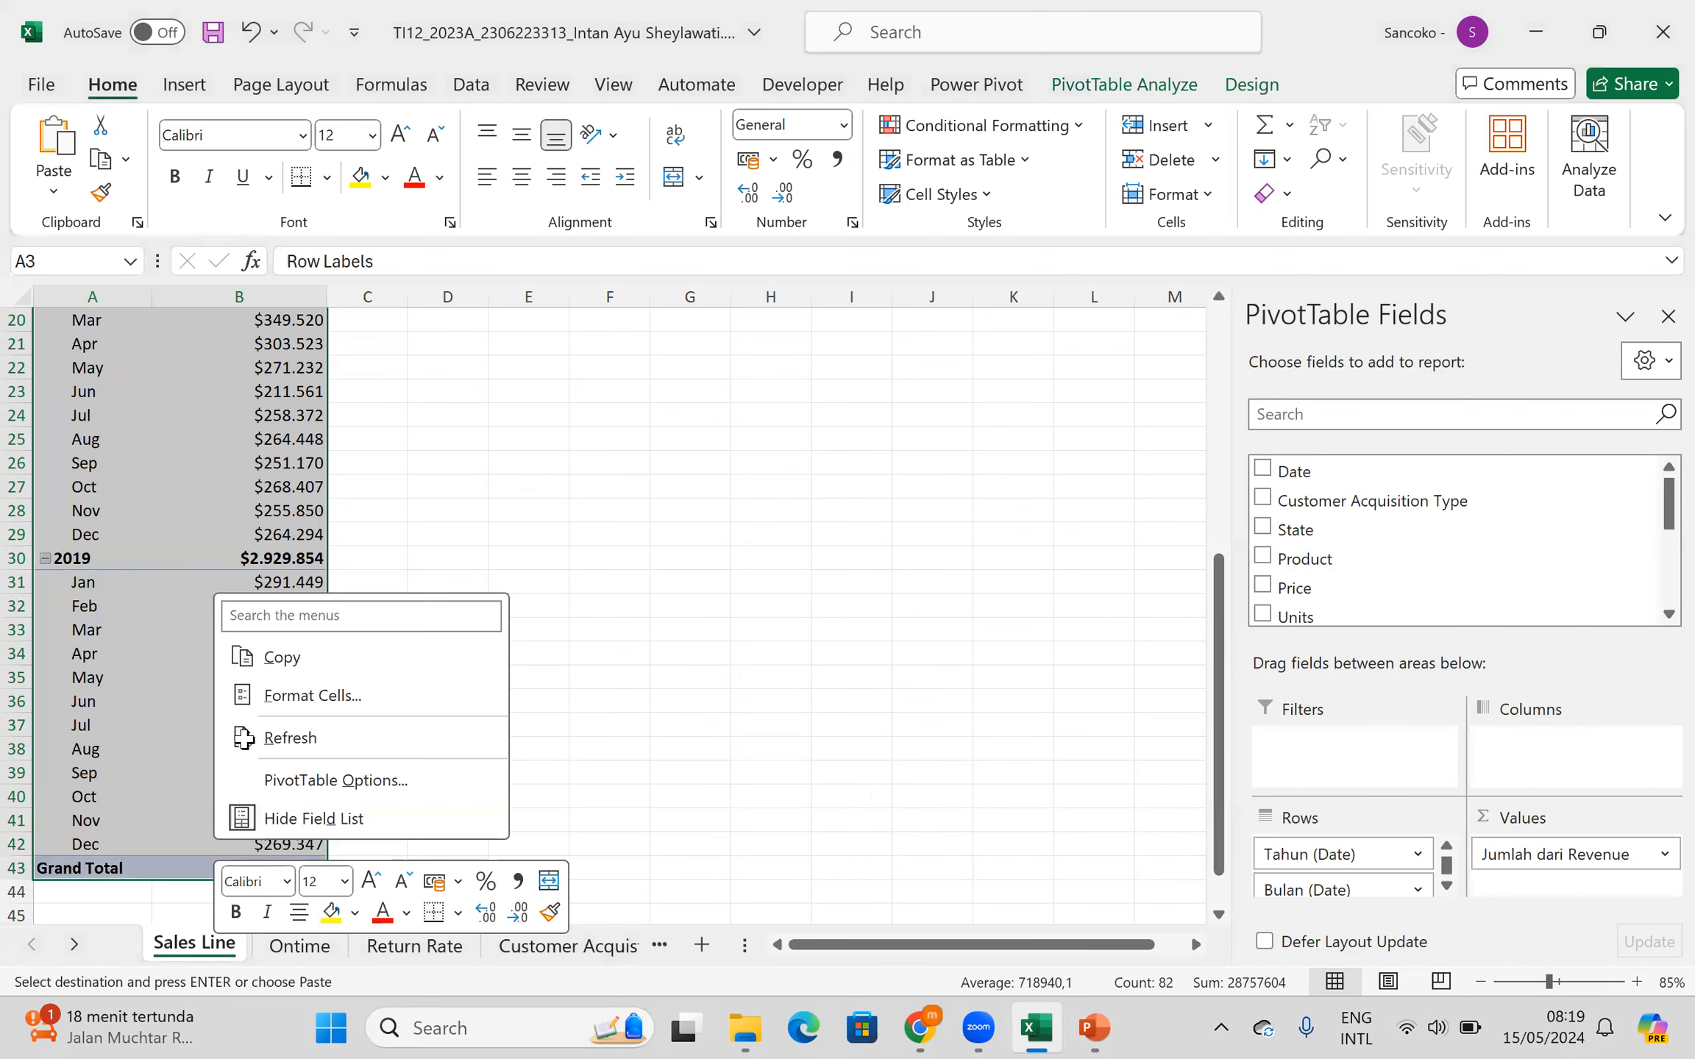
pyautogui.scroll(3, 219, 771)
pyautogui.scroll(-7, 104, 608)
pyautogui.click(103, 607)
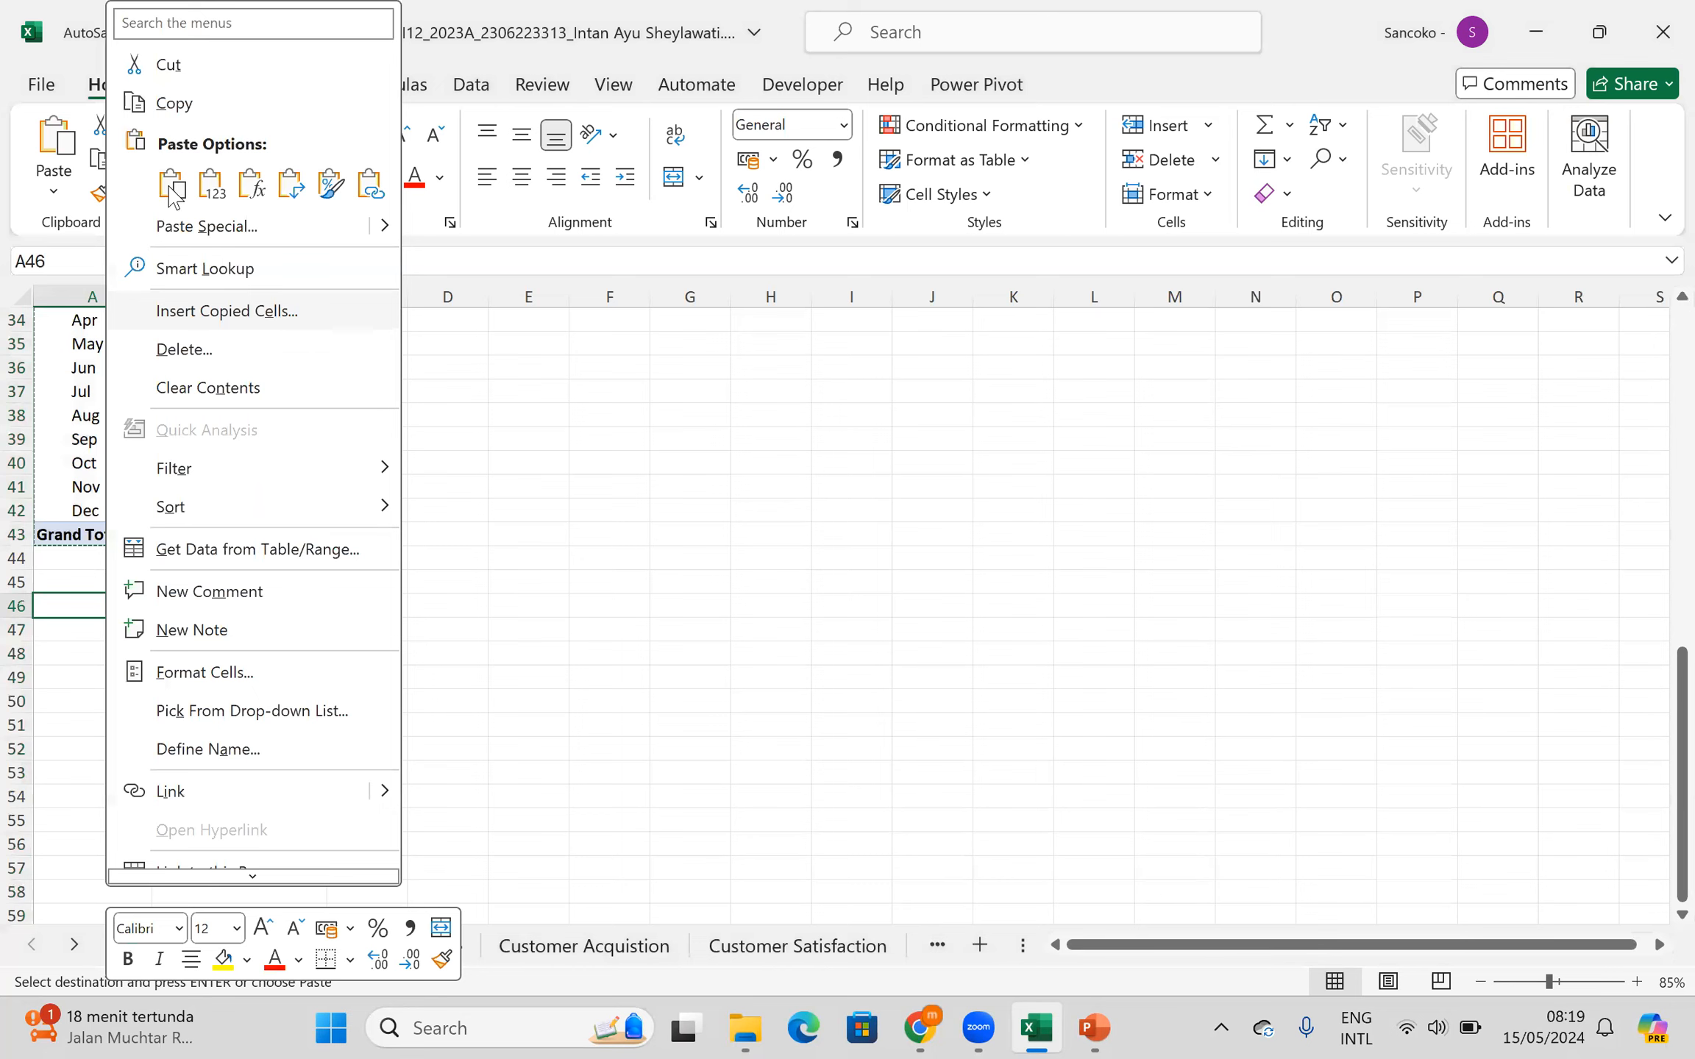
pyautogui.click(171, 185)
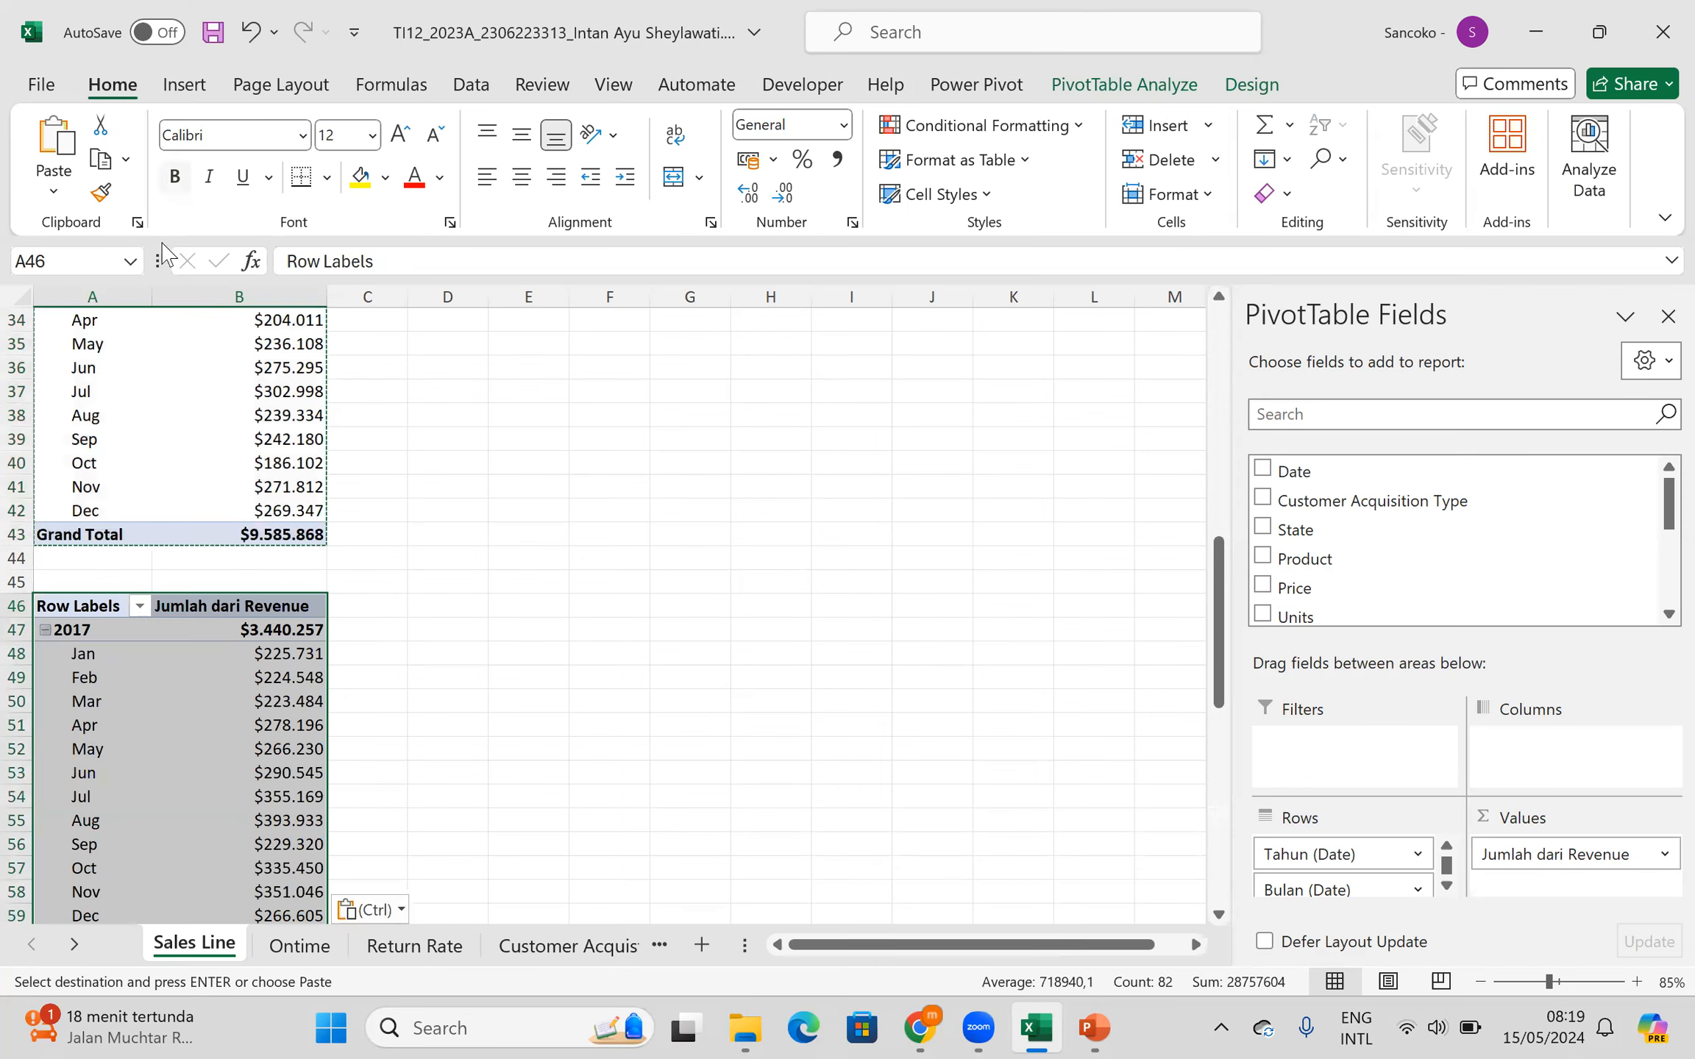
pyautogui.click(696, 633)
# - Replace Revenue with the Units field in the Values area of the copied PivotTable at A46
pyautogui.click(307, 626)
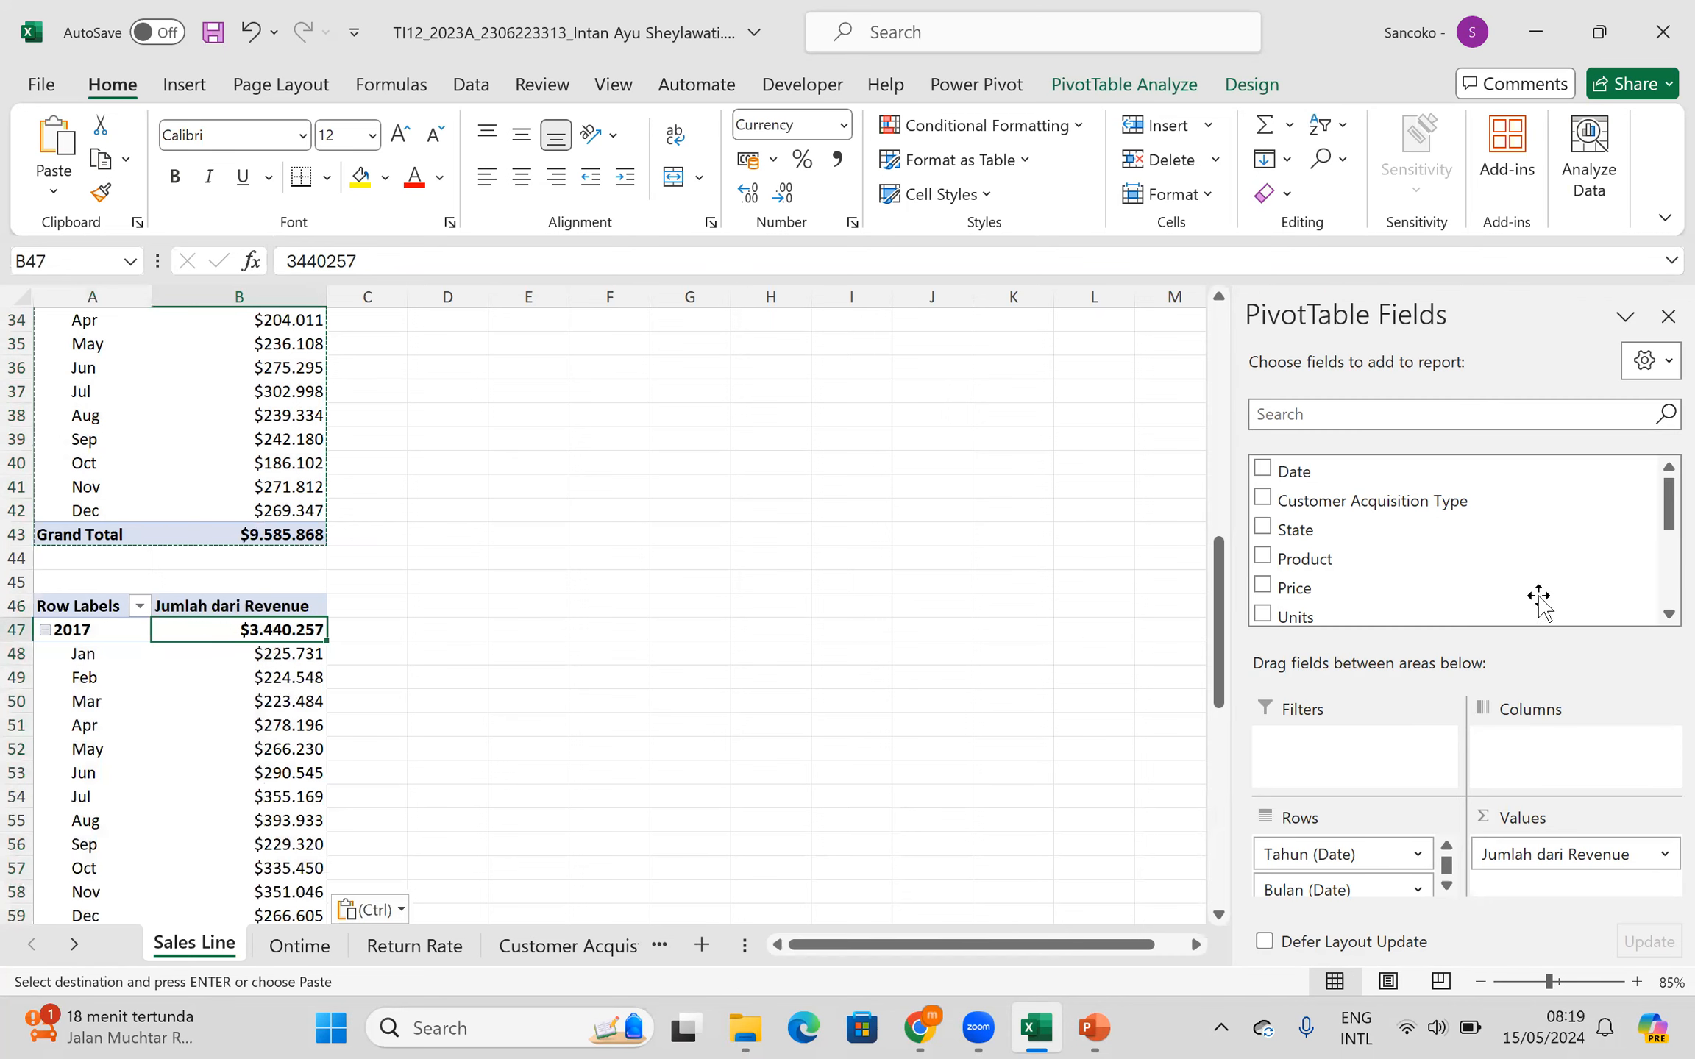
pyautogui.scroll(-3, 1317, 603)
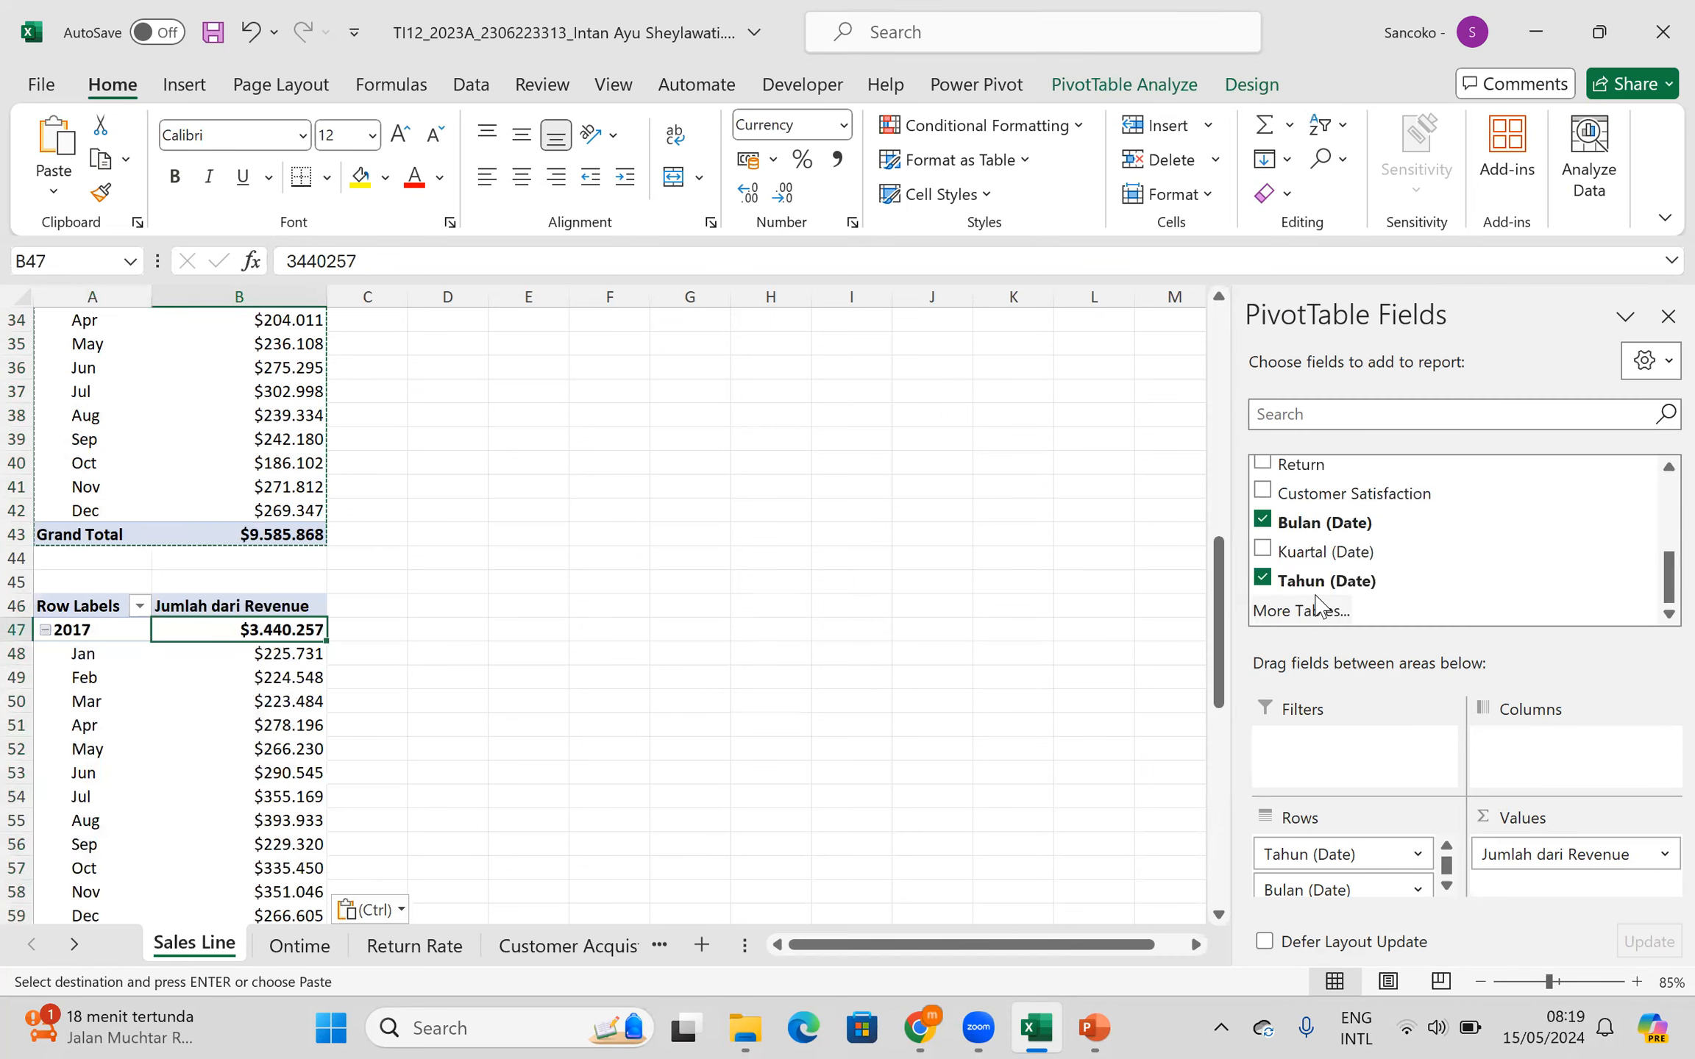
pyautogui.scroll(1, 1439, 570)
pyautogui.click(1264, 467)
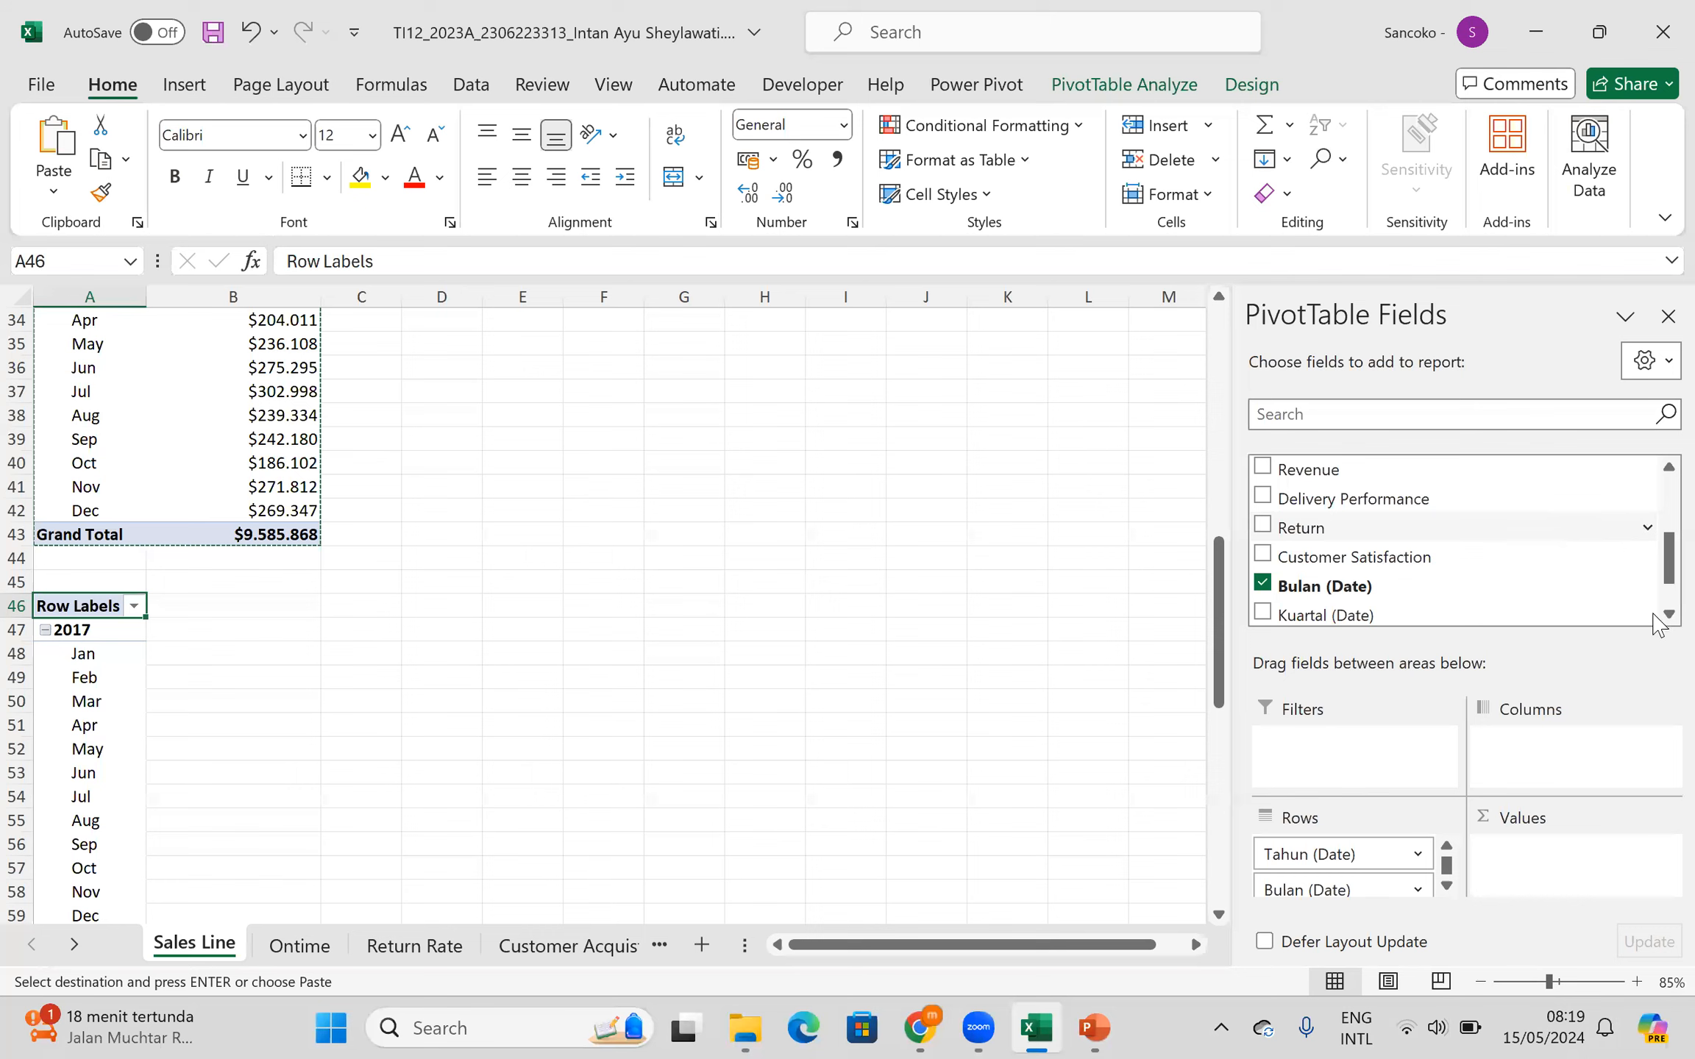
pyautogui.scroll(-1, 1396, 573)
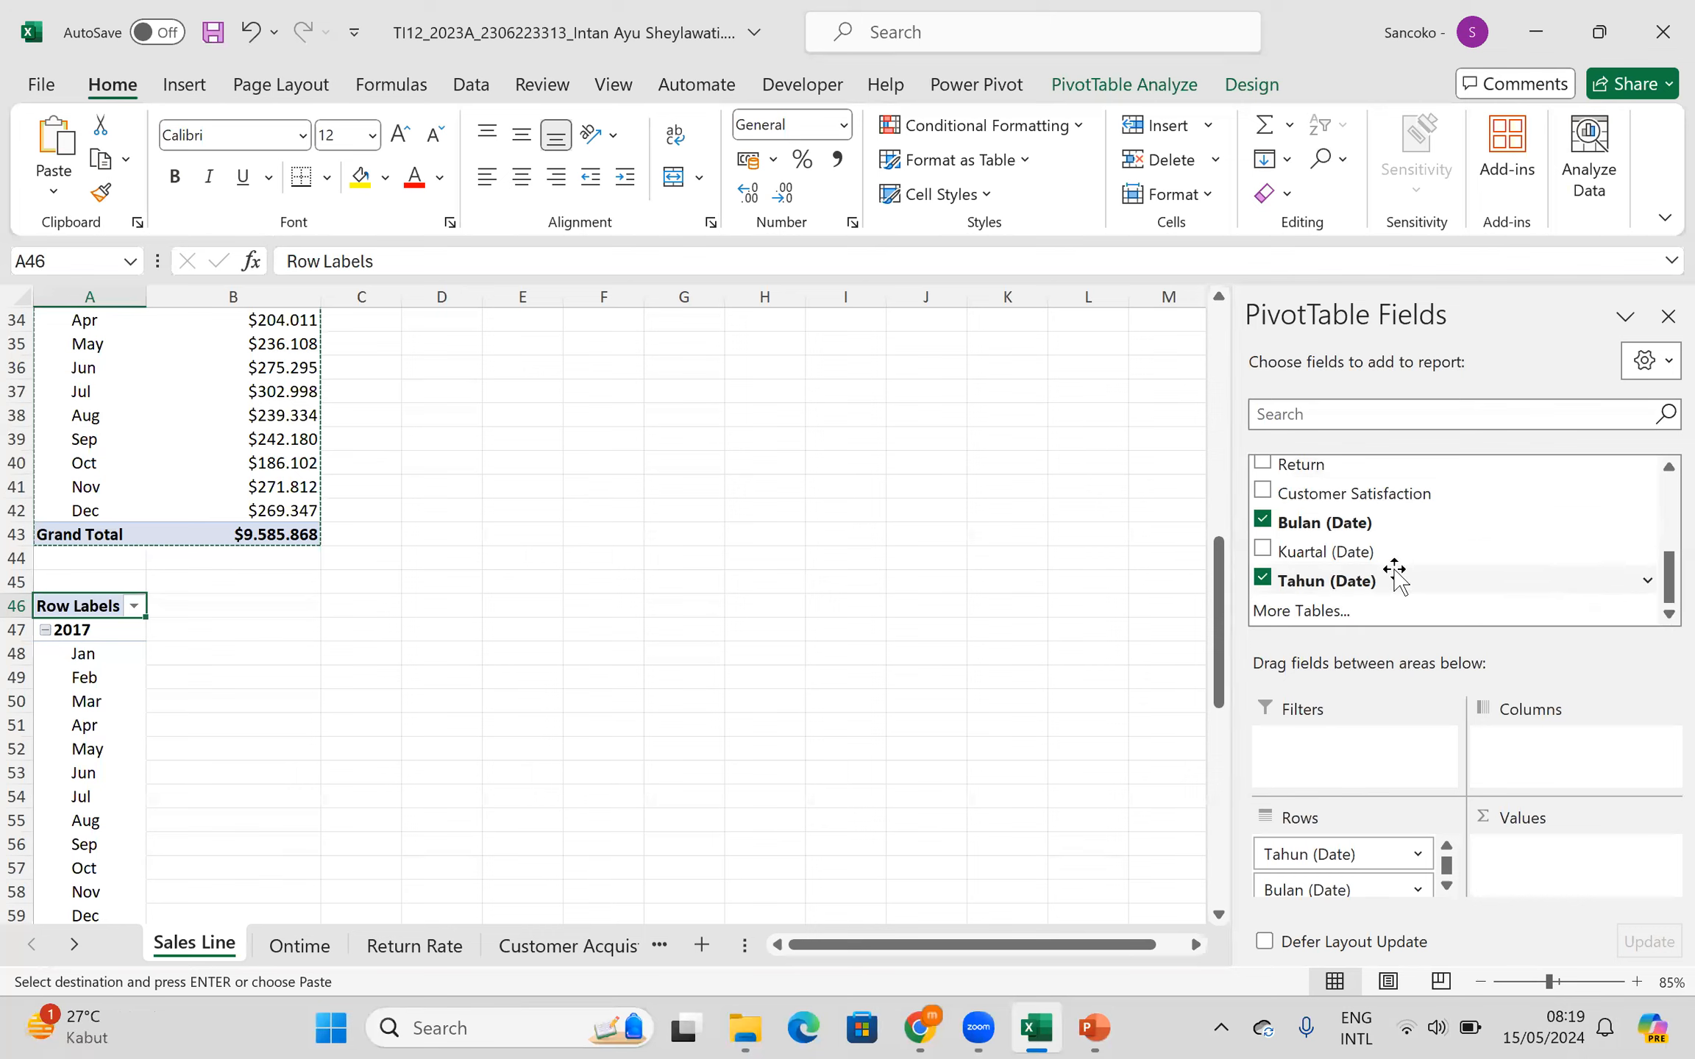
pyautogui.scroll(2, 1396, 574)
pyautogui.moveTo(1331, 503); pyautogui.dragTo(1541, 860)
pyautogui.click(735, 752)
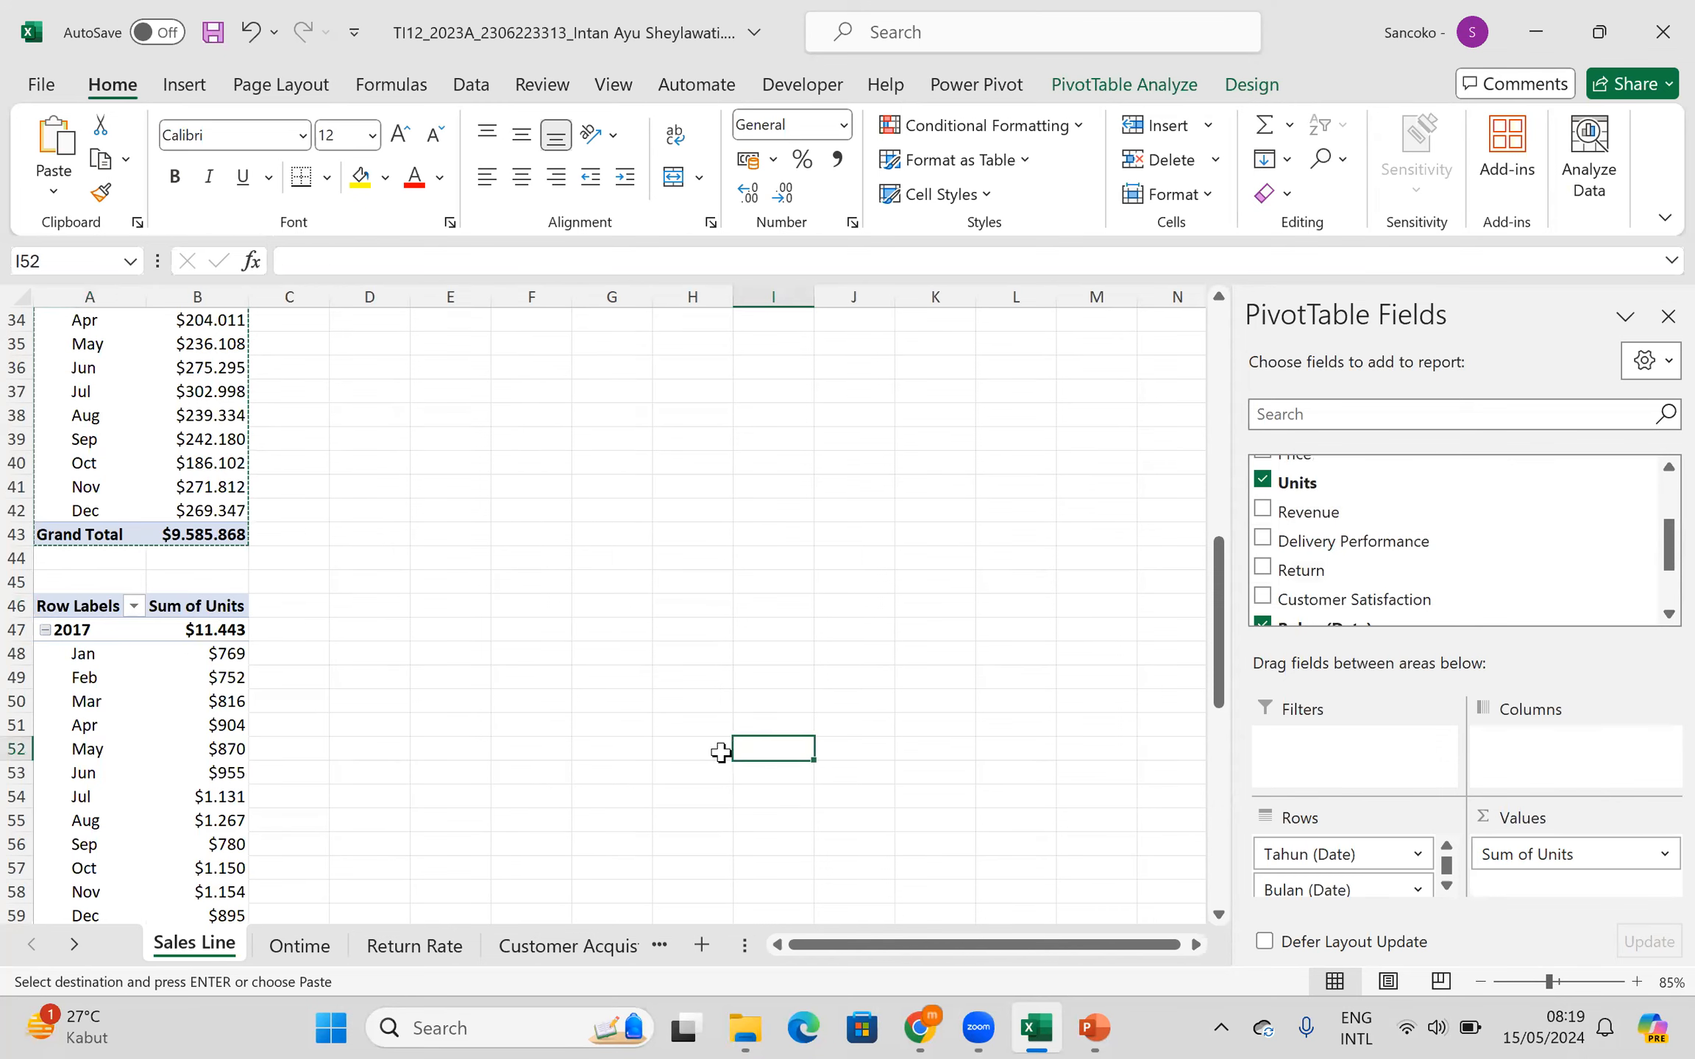
# - Insert a line chart based on the Units PivotTable that starts at A46
pyautogui.scroll(11, 846, 529)
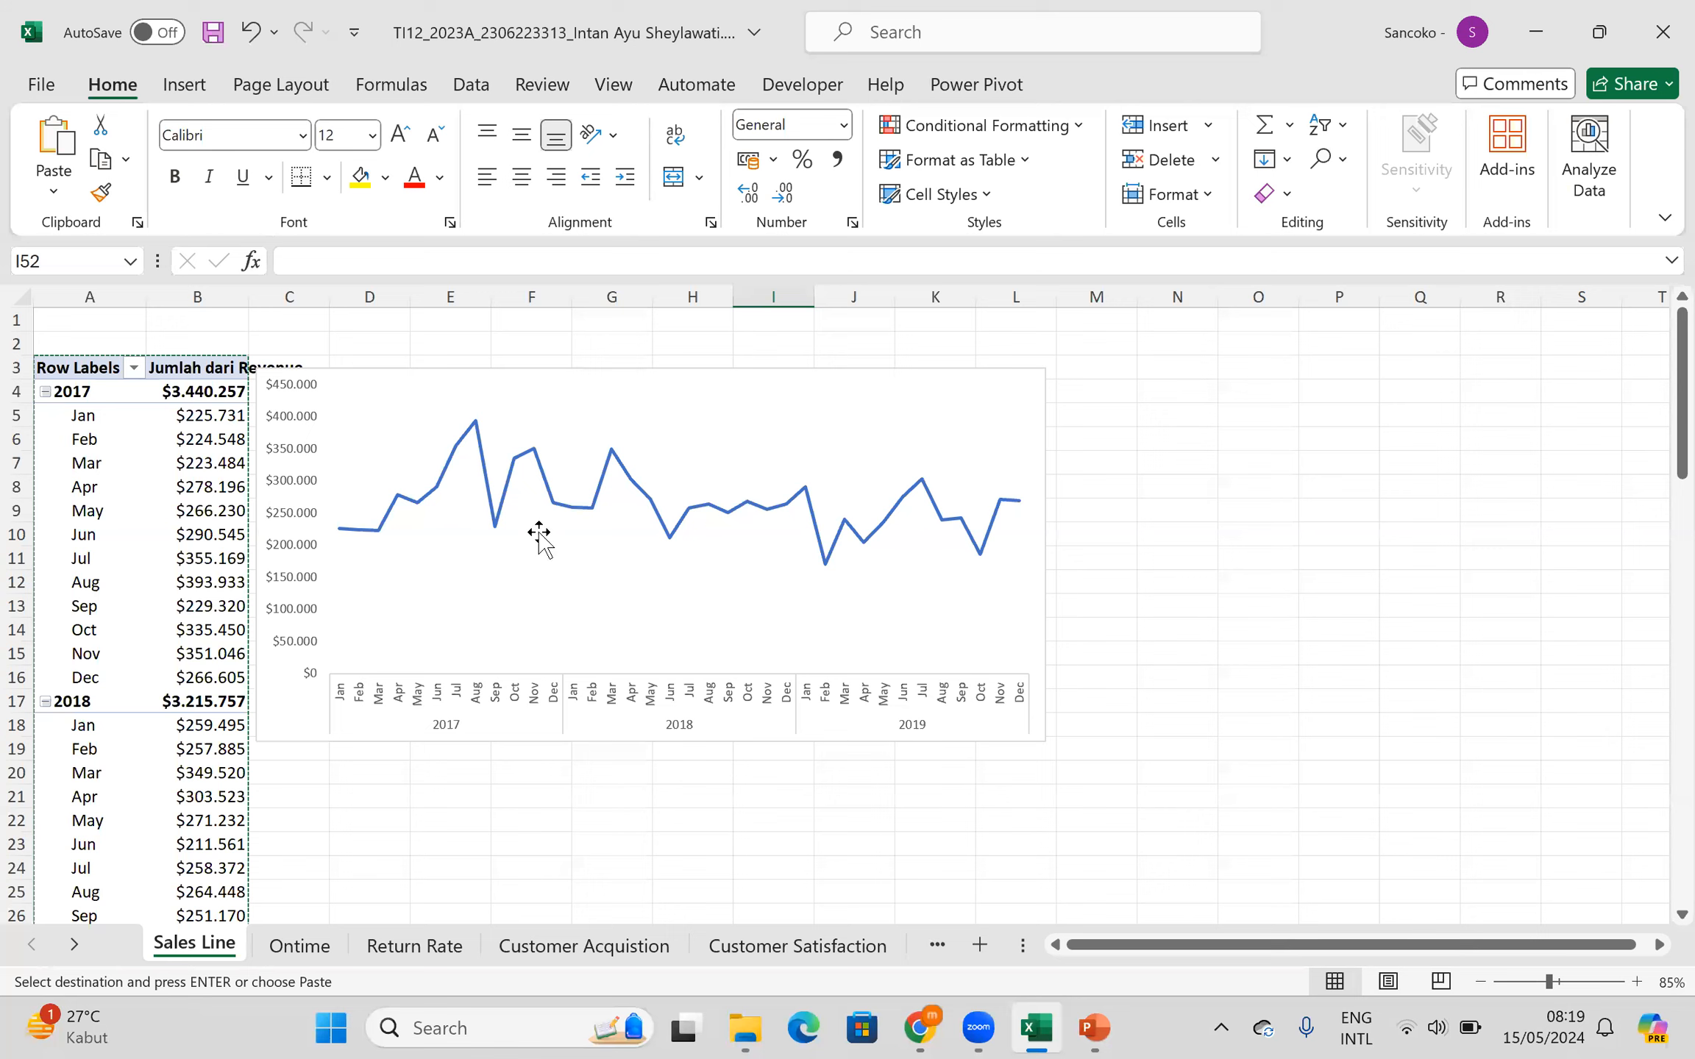
pyautogui.click(356, 677)
pyautogui.scroll(-11, 58, 696)
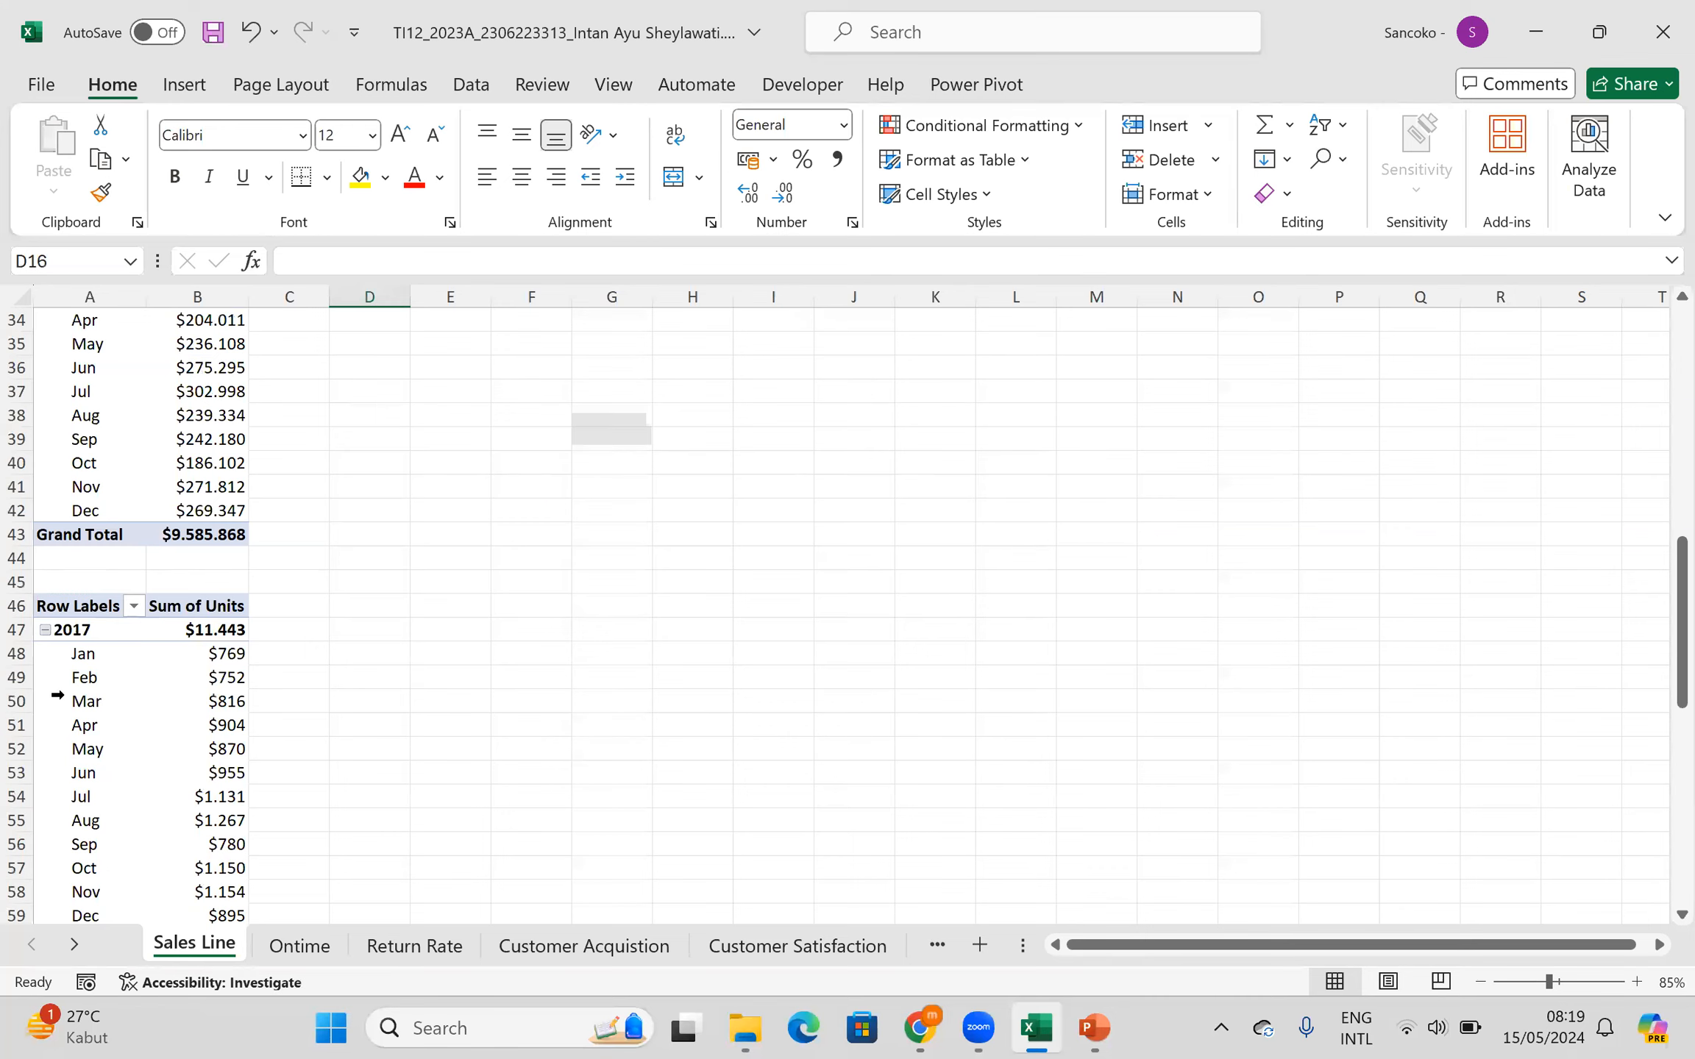
pyautogui.click(89, 654)
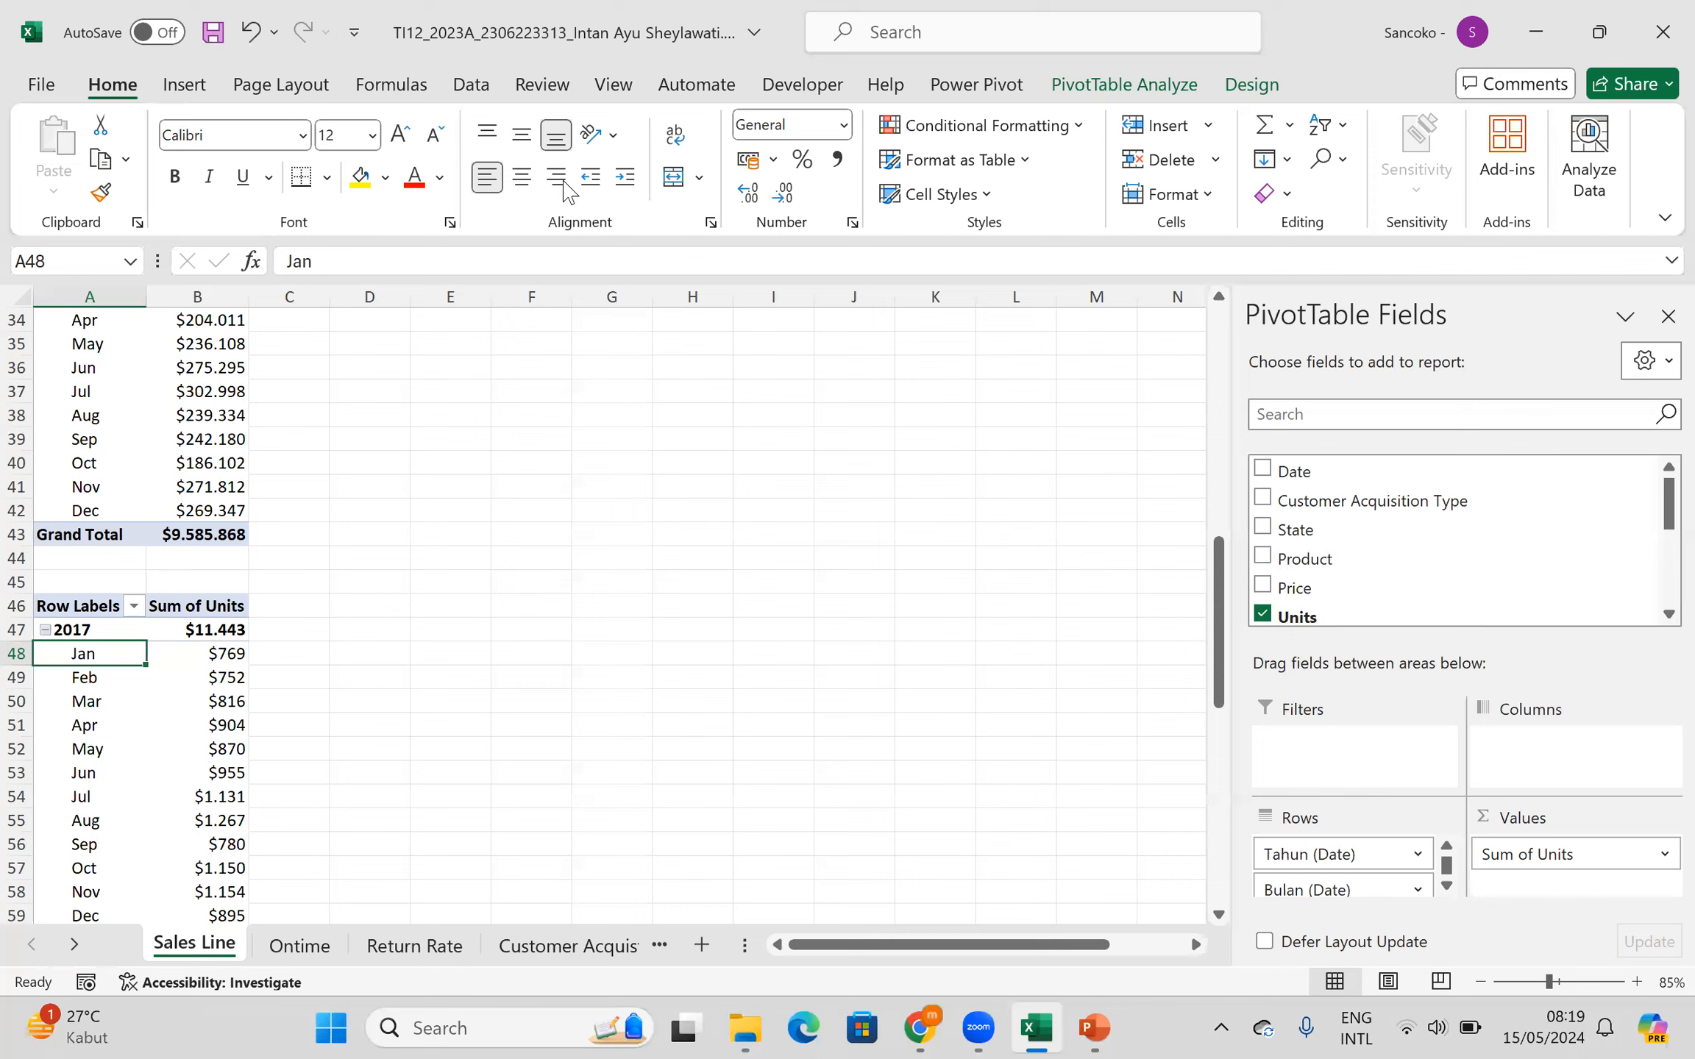
pyautogui.scroll(-1, 521, 193)
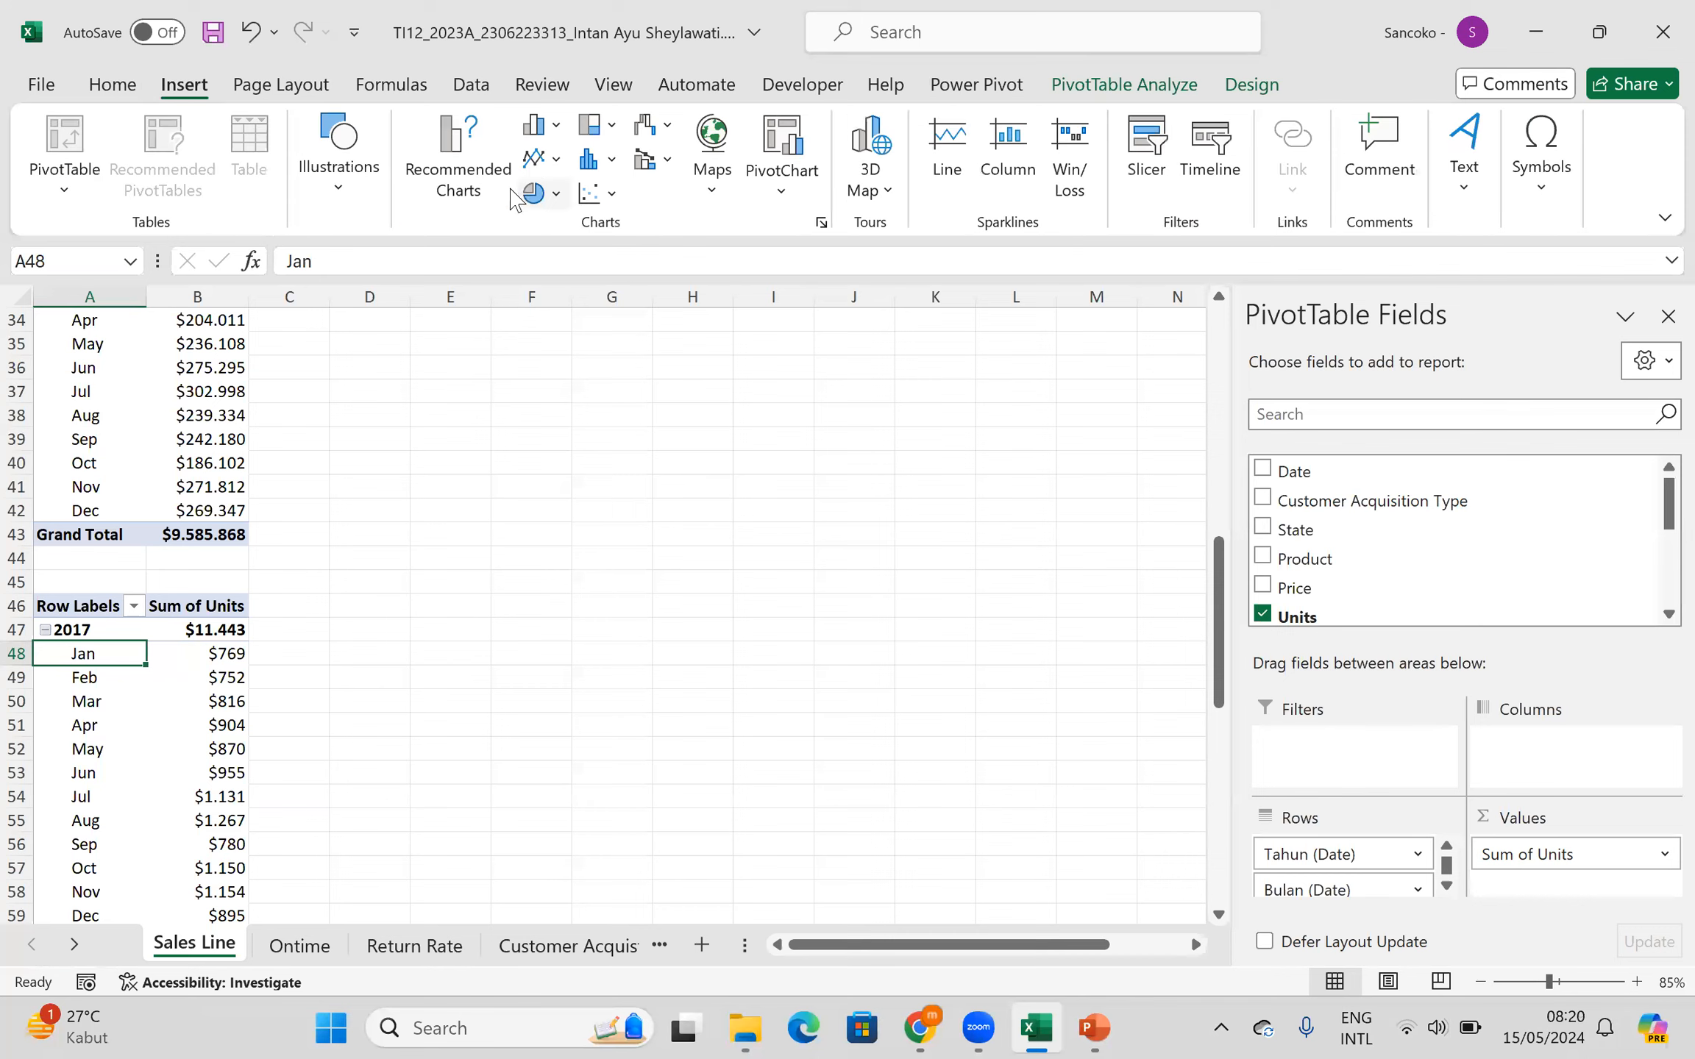
pyautogui.click(561, 157)
pyautogui.click(562, 235)
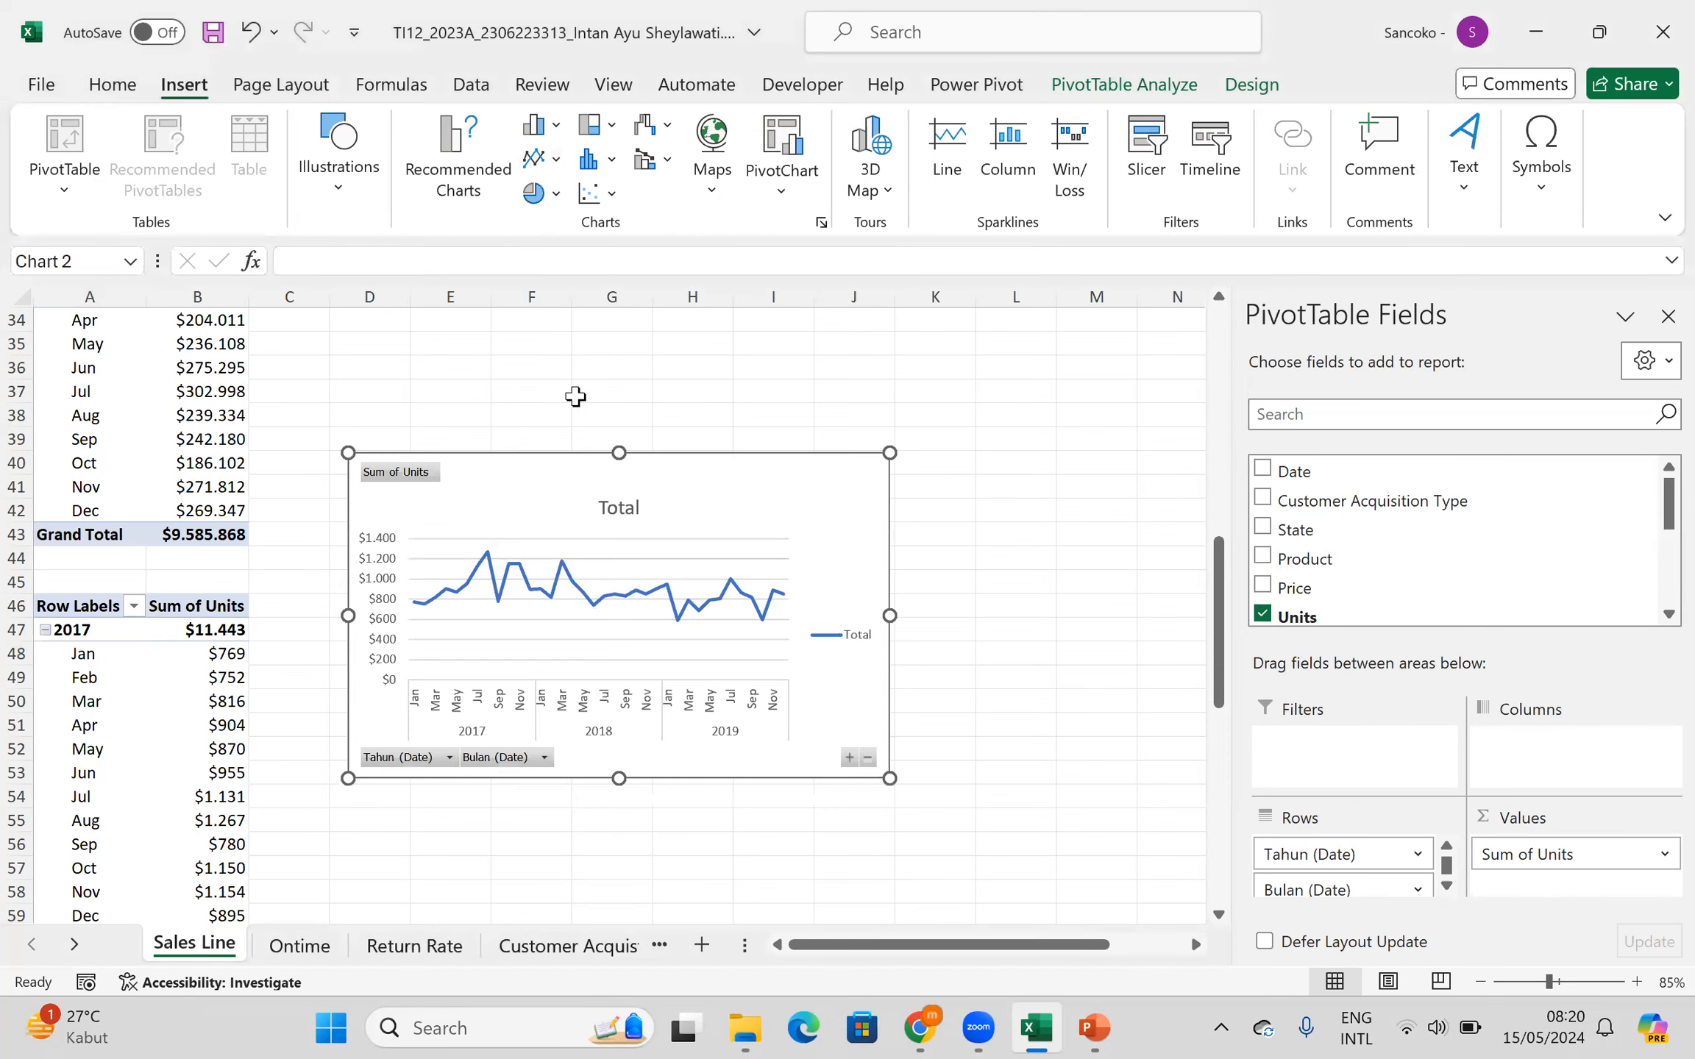
# - Try removing the Sum of Units field through the new chart and undo the removal
pyautogui.rightClick(436, 479)
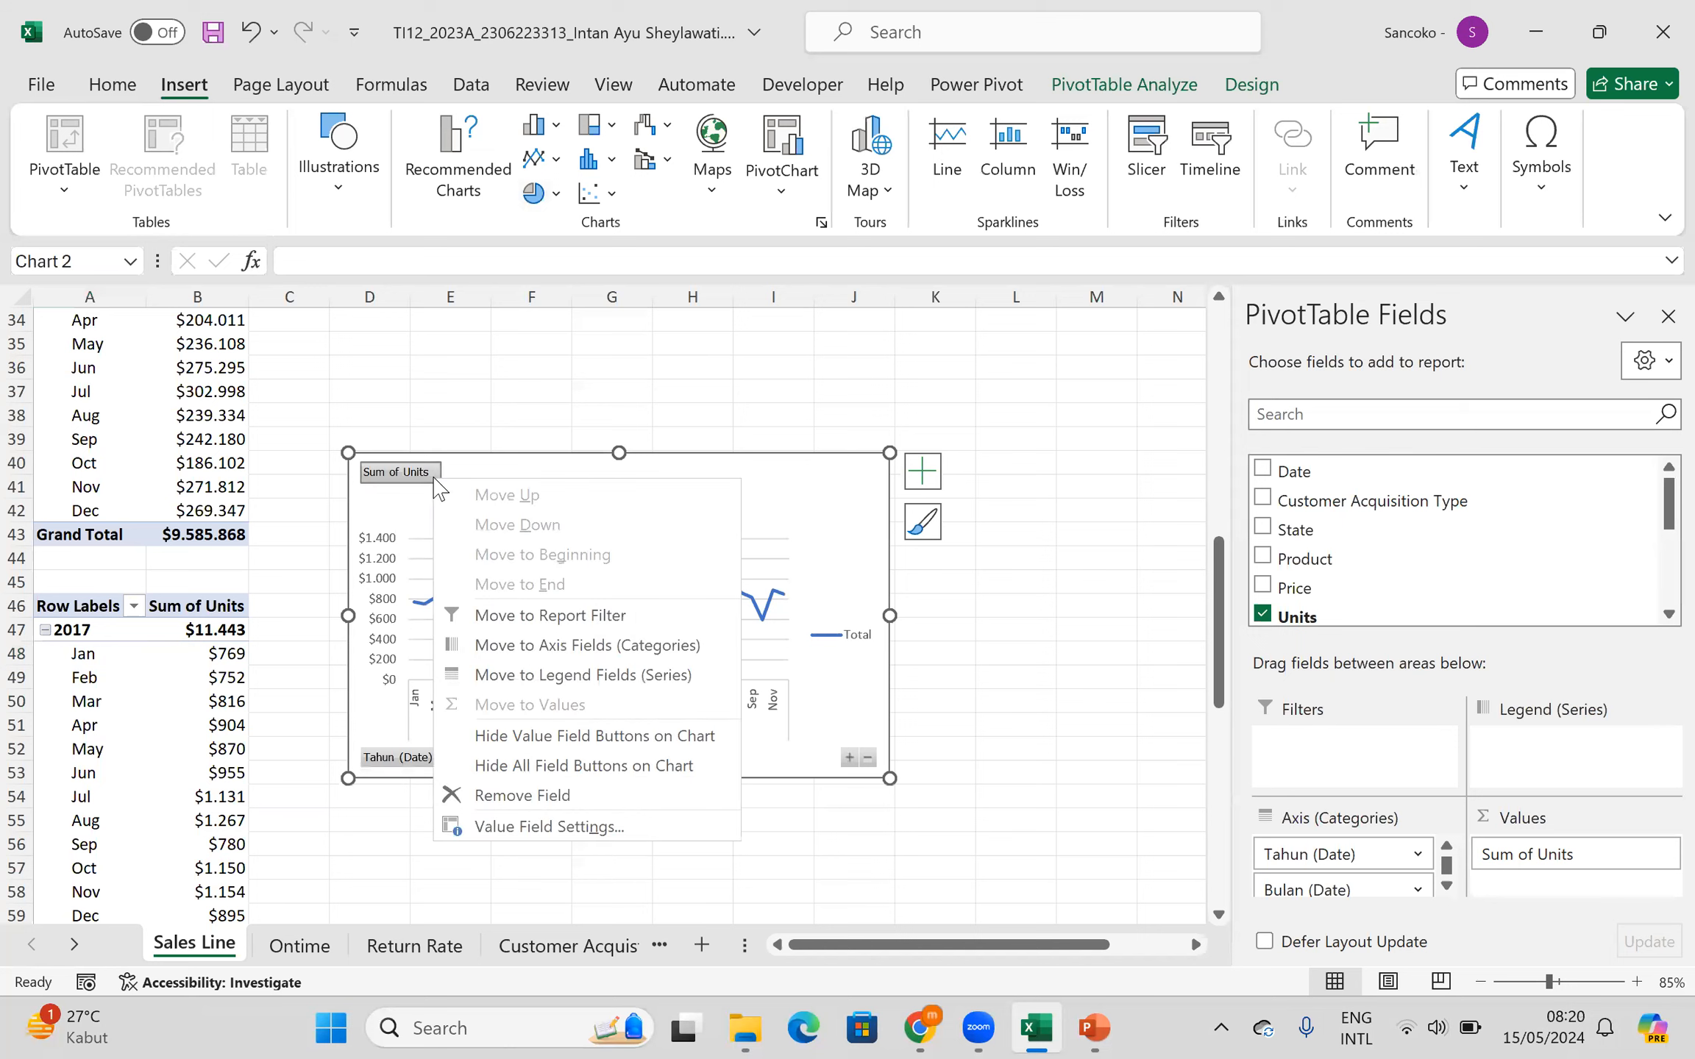
pyautogui.click(550, 798)
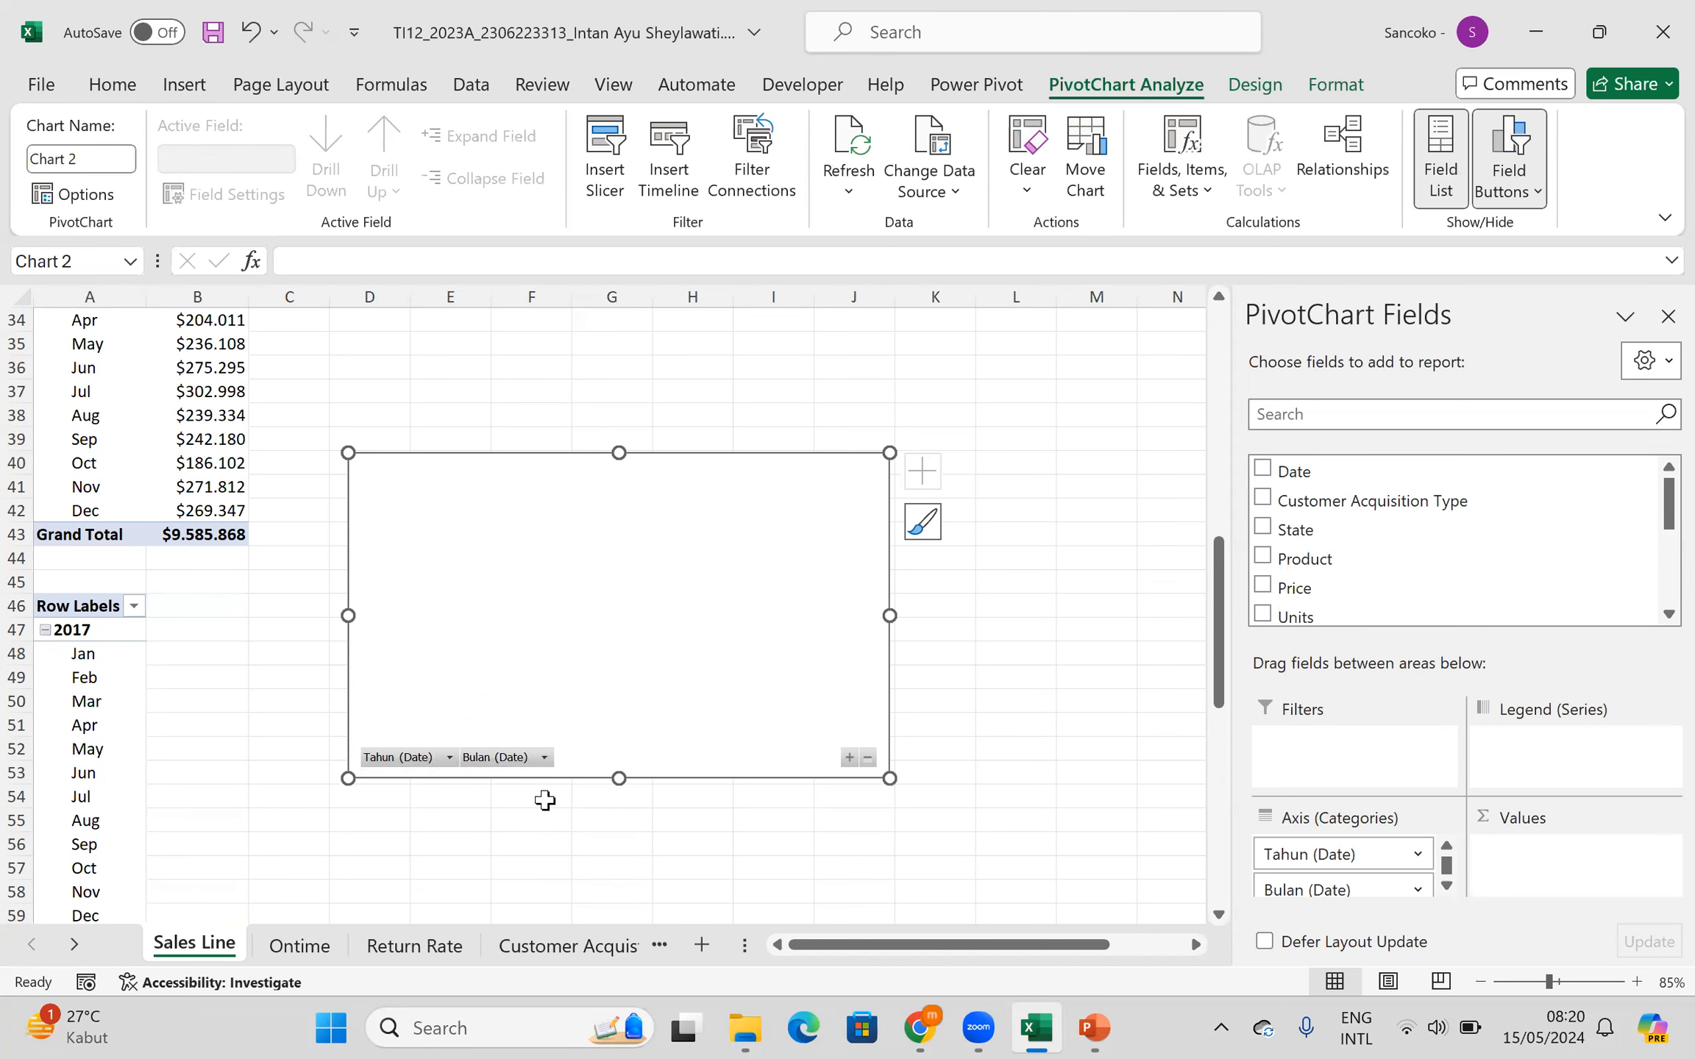
pyautogui.hotkey('ctrl', 'z')
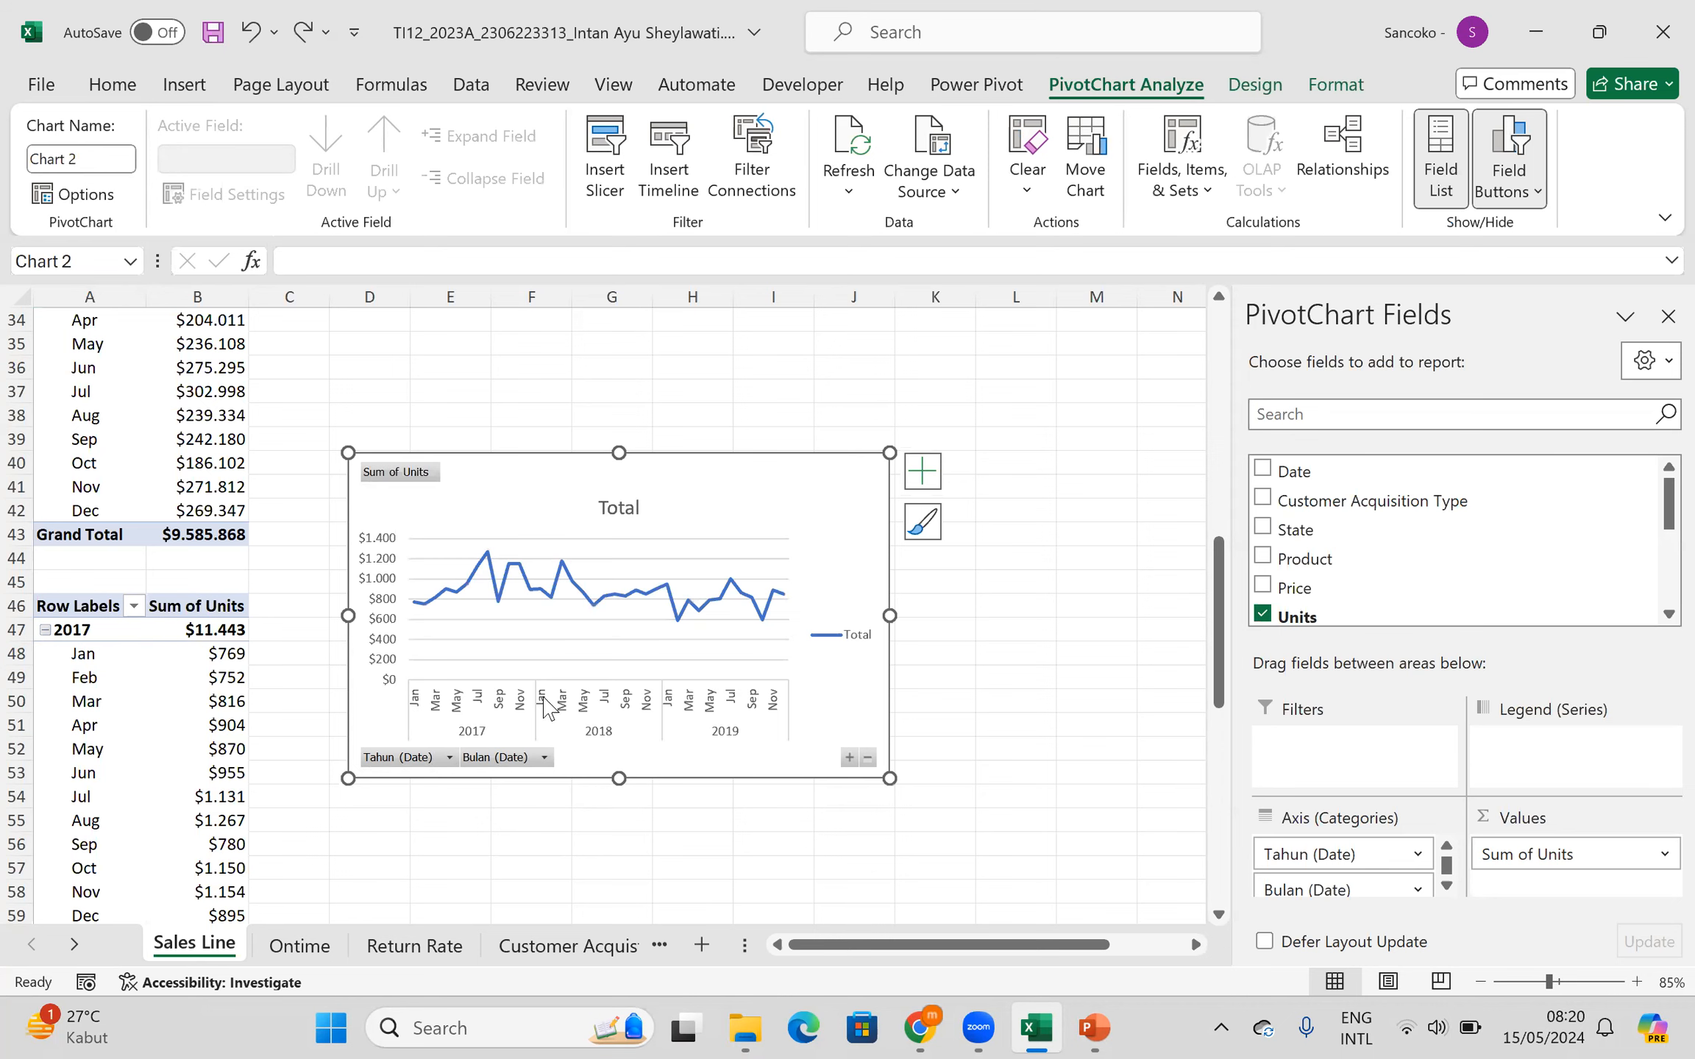
# - Hide all field buttons on the new line chart and delete its legend and horizontal gridlines
pyautogui.rightClick(403, 474)
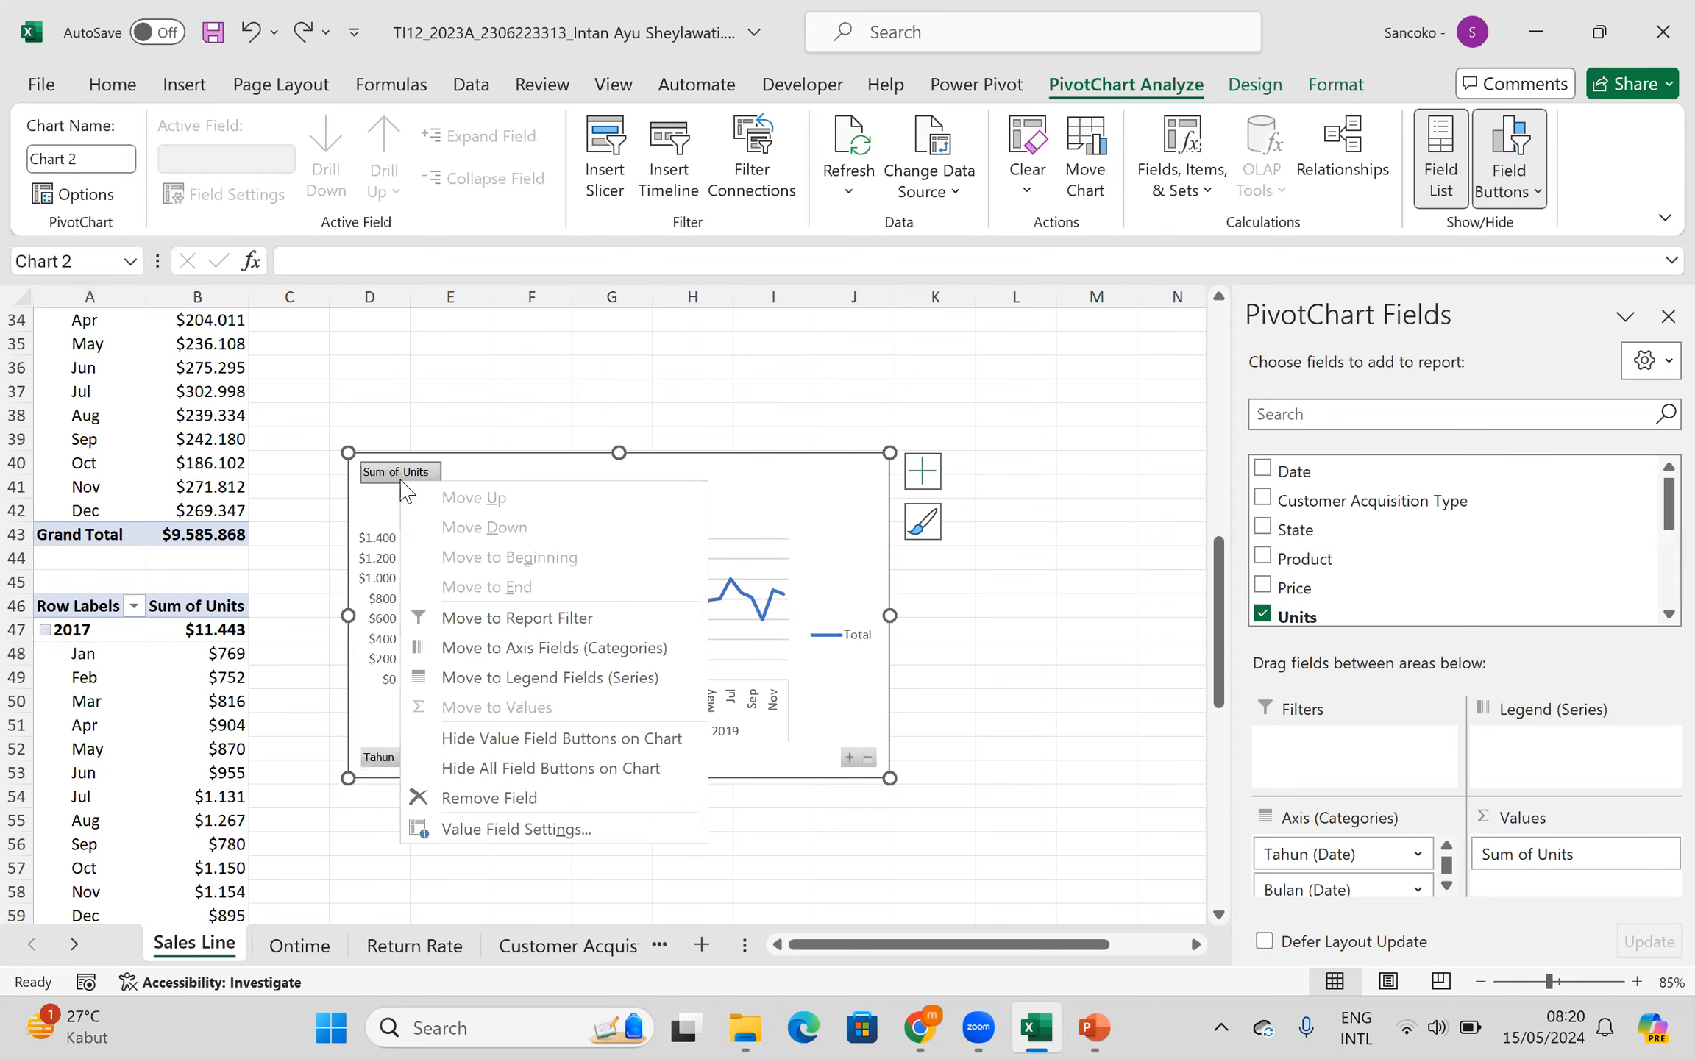
pyautogui.click(456, 768)
pyautogui.click(846, 638)
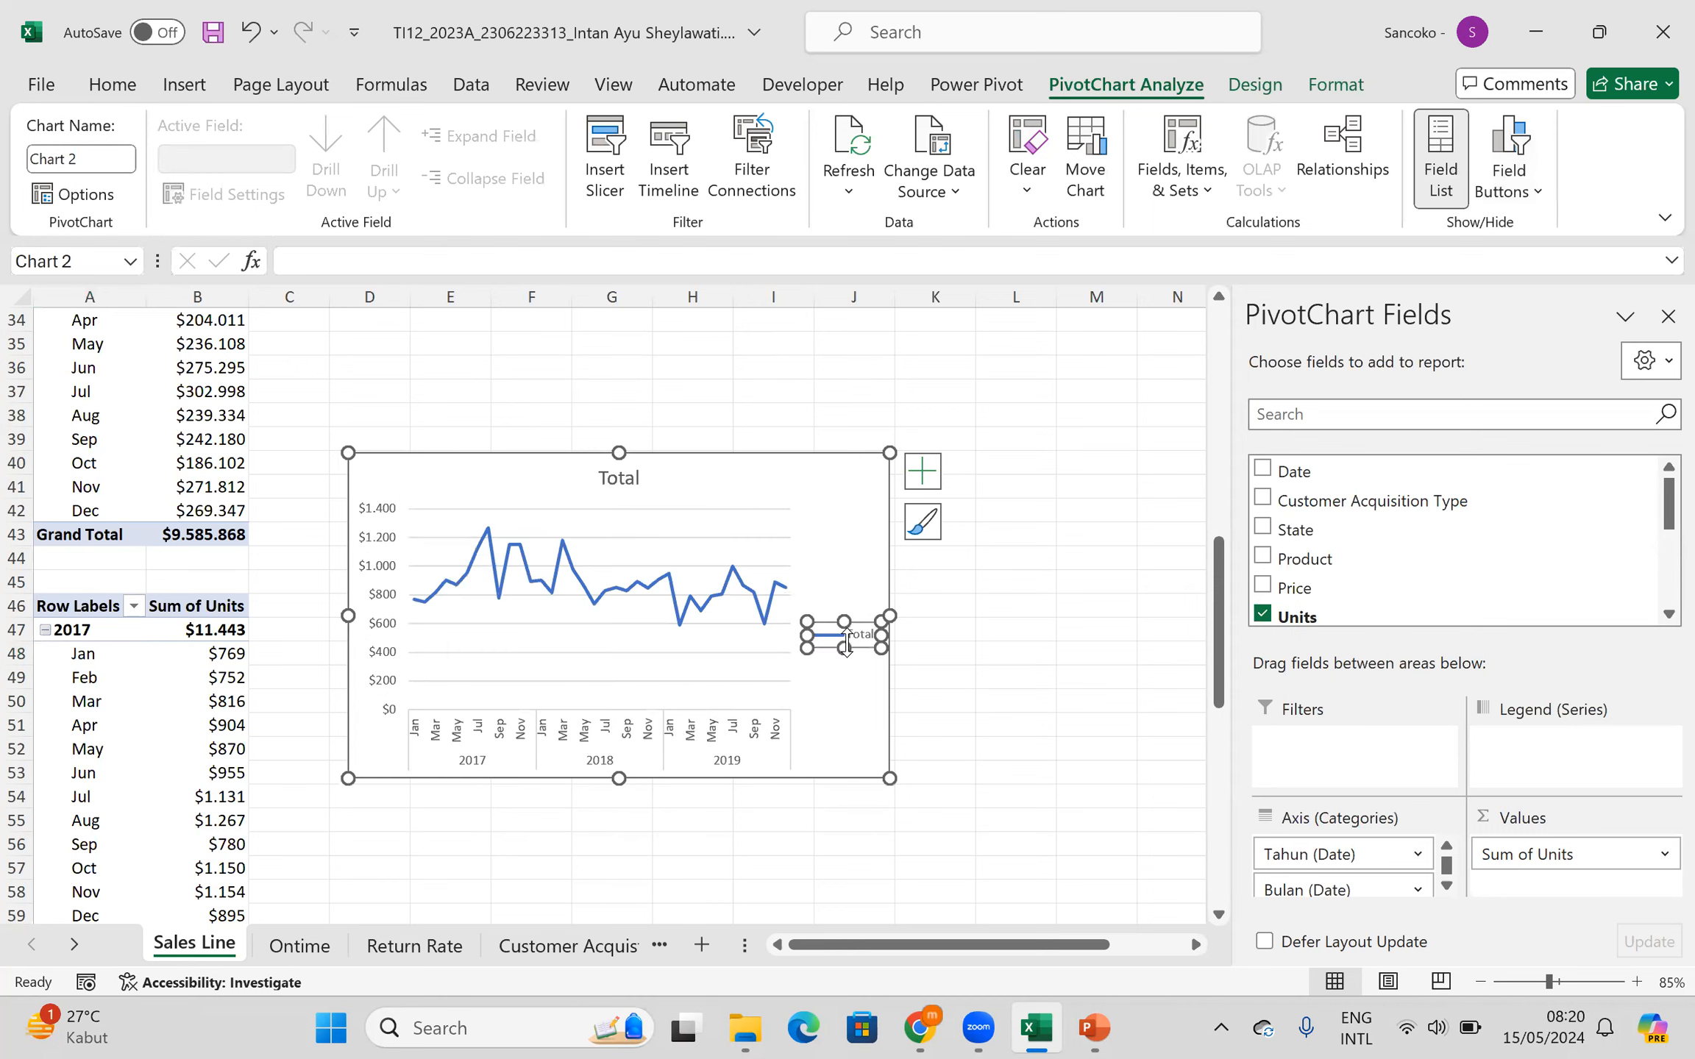
pyautogui.press('Delete')
pyautogui.click(748, 659)
pyautogui.press('Delete')
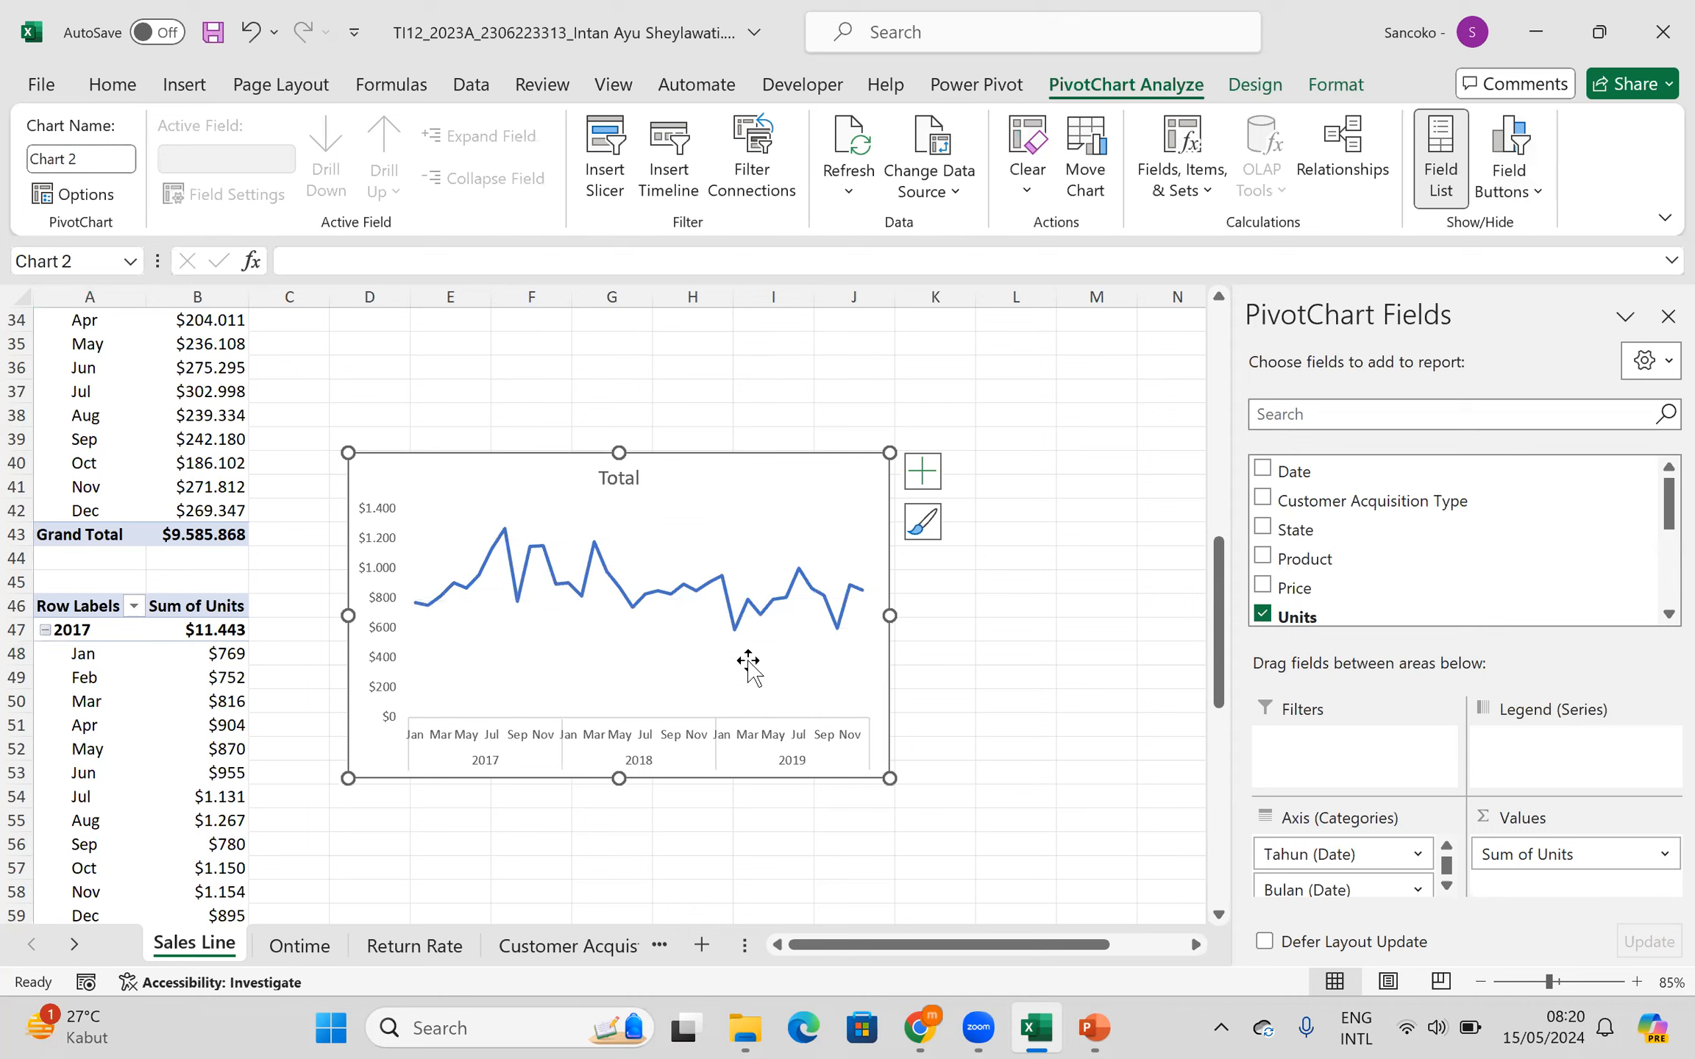
# - Change the new line chart's title to "Unit"
pyautogui.click(618, 480)
pyautogui.click(606, 480)
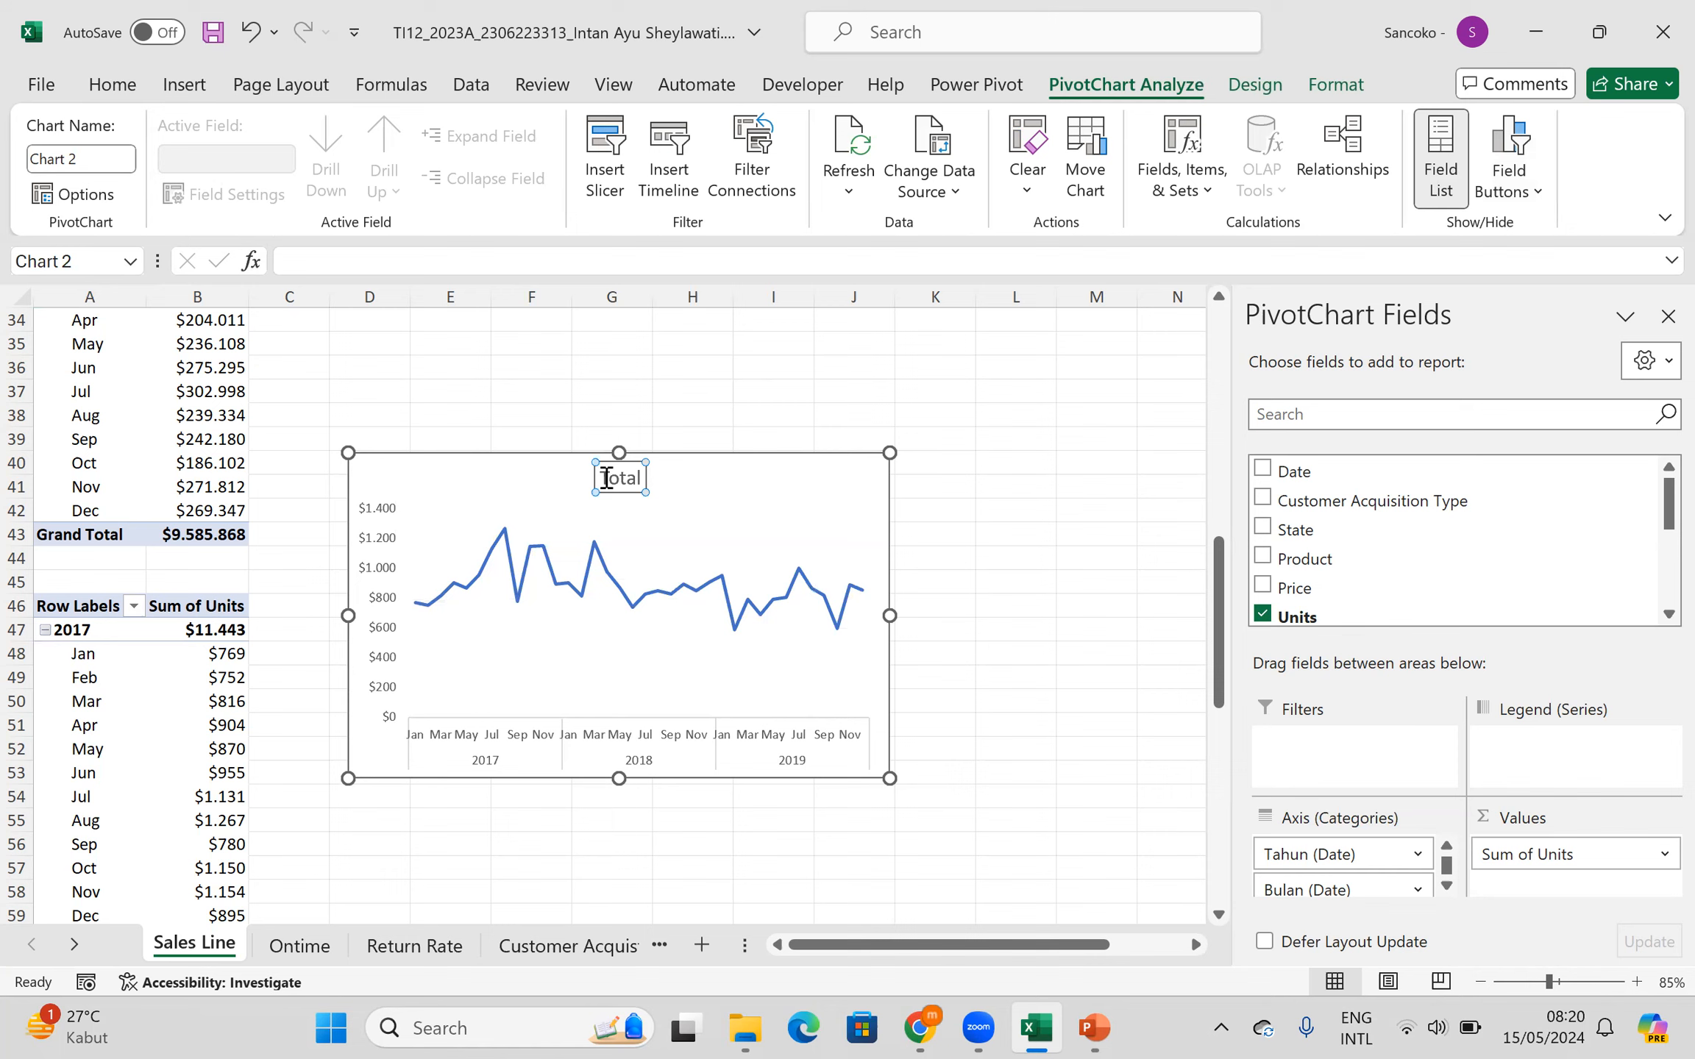
pyautogui.doubleClick(615, 479)
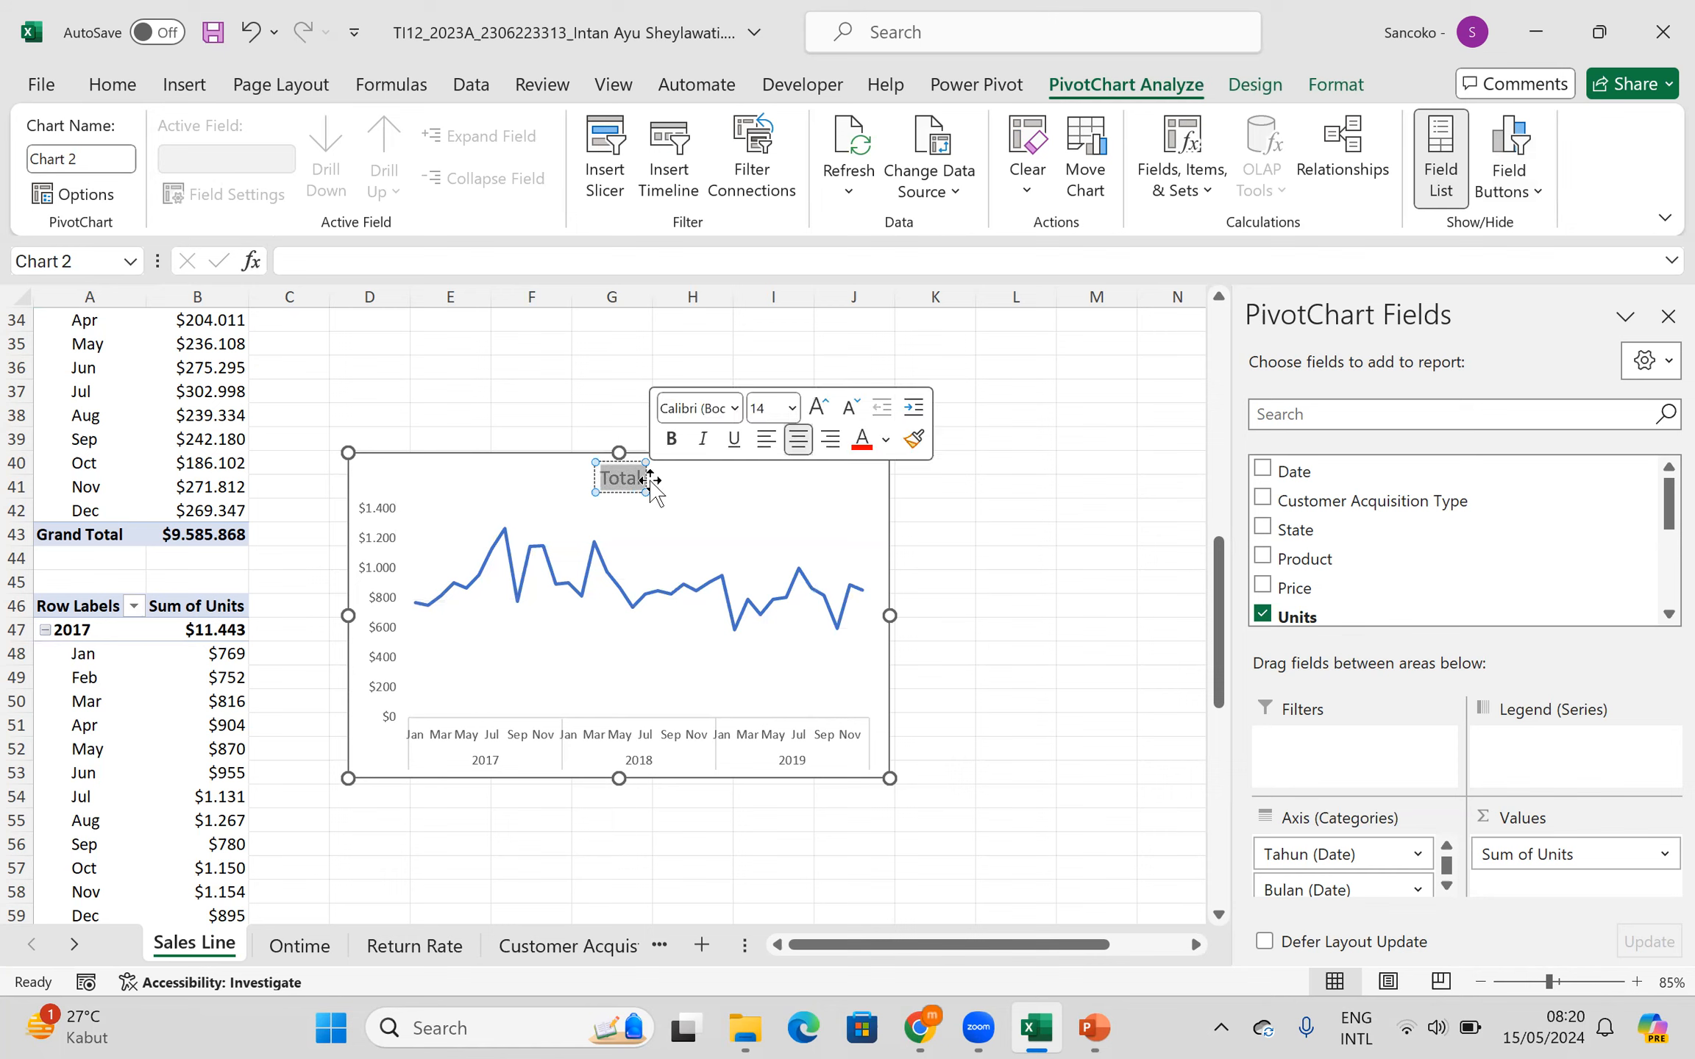
pyautogui.write('Unit')
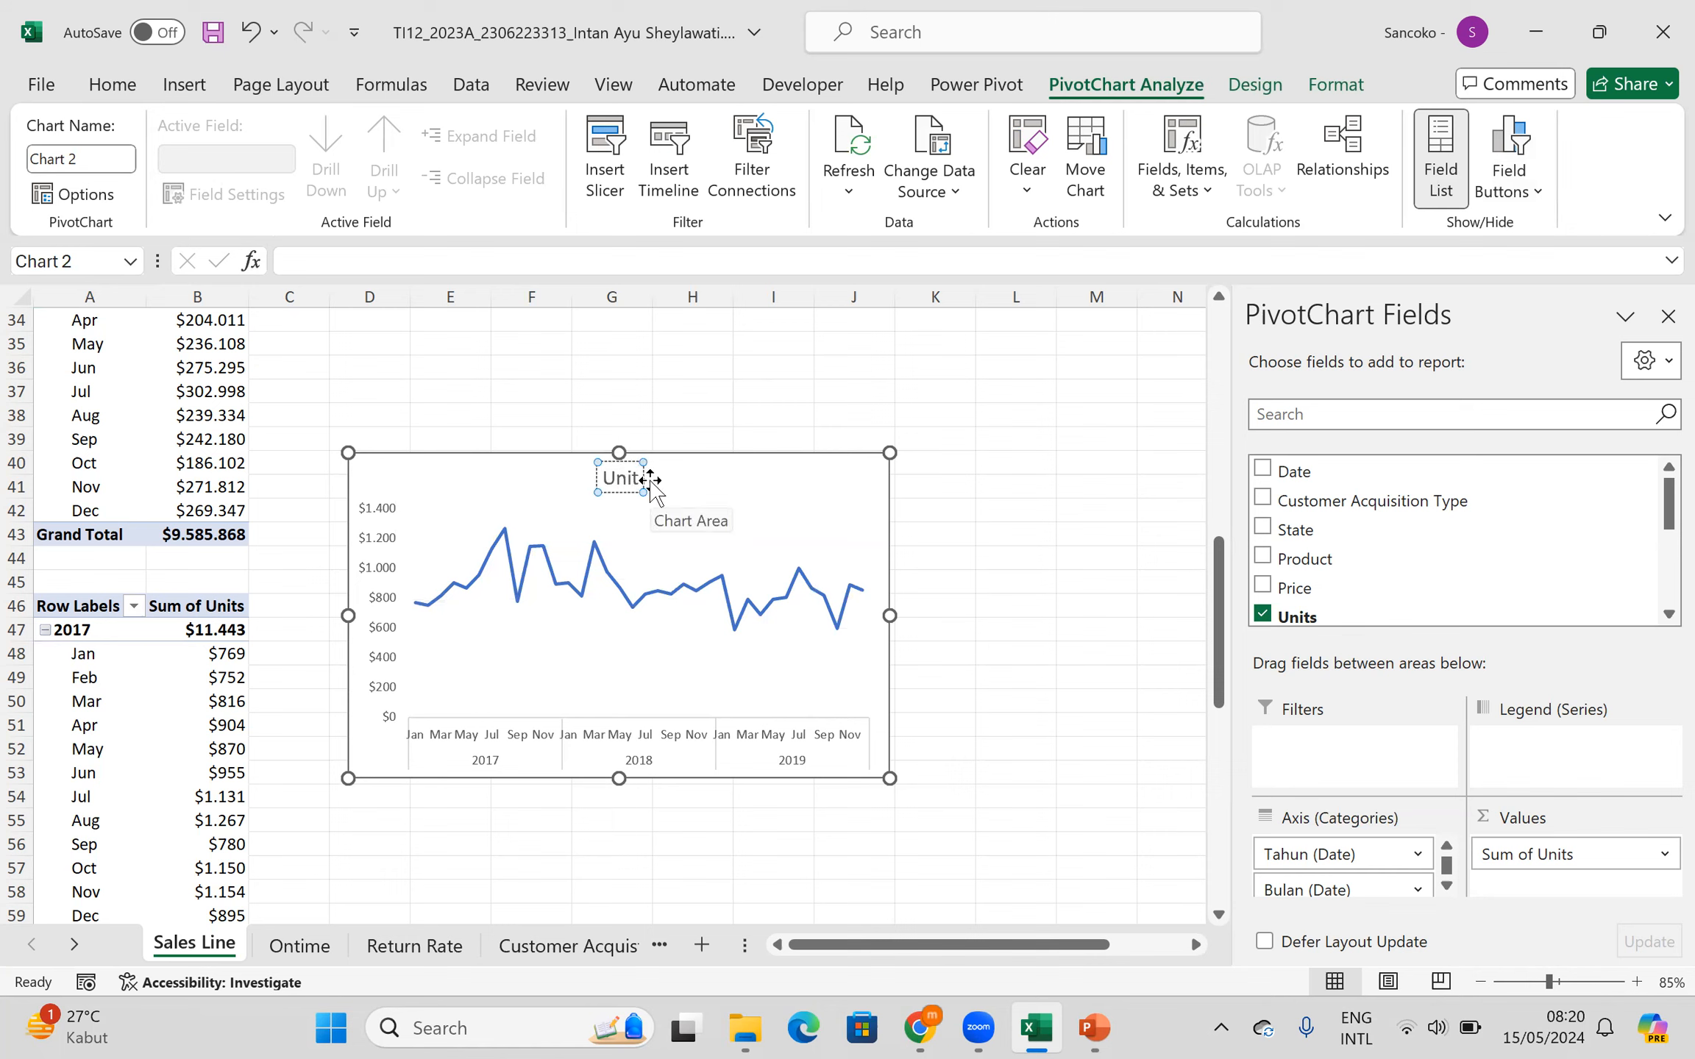
pyautogui.click(1095, 509)
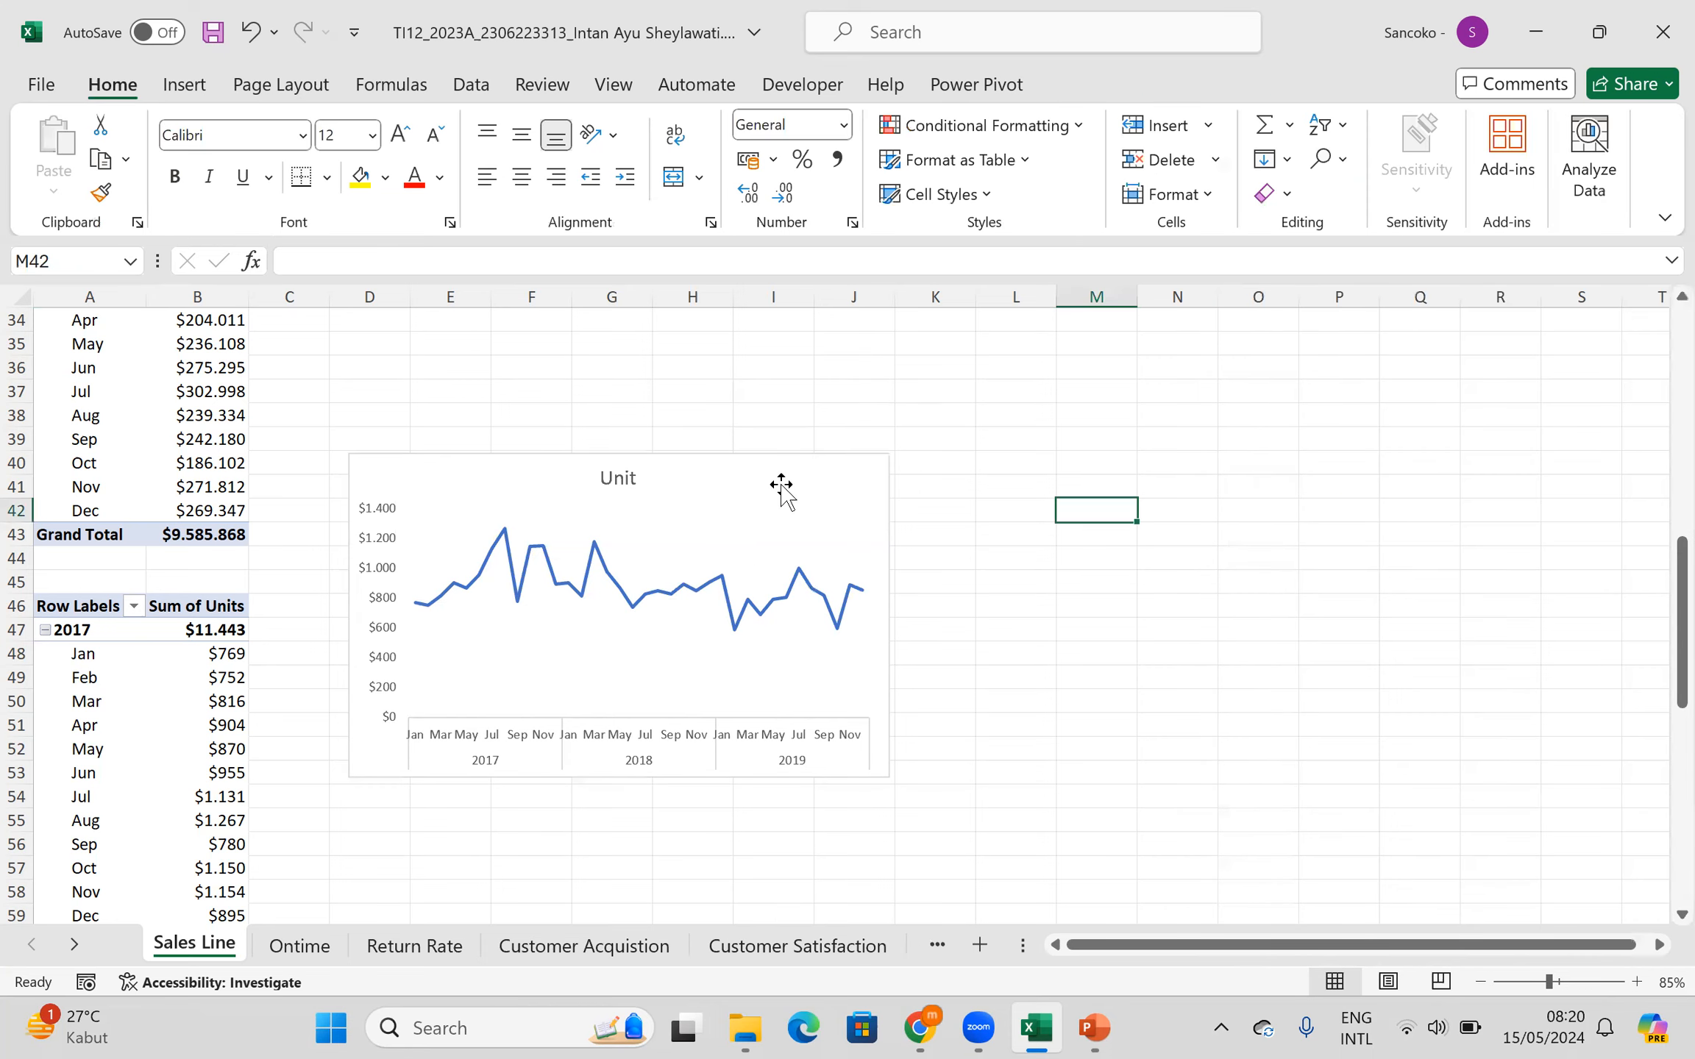
# - Apply the chart style with a solid blue background and white markers to the Unit line chart
pyautogui.click(809, 451)
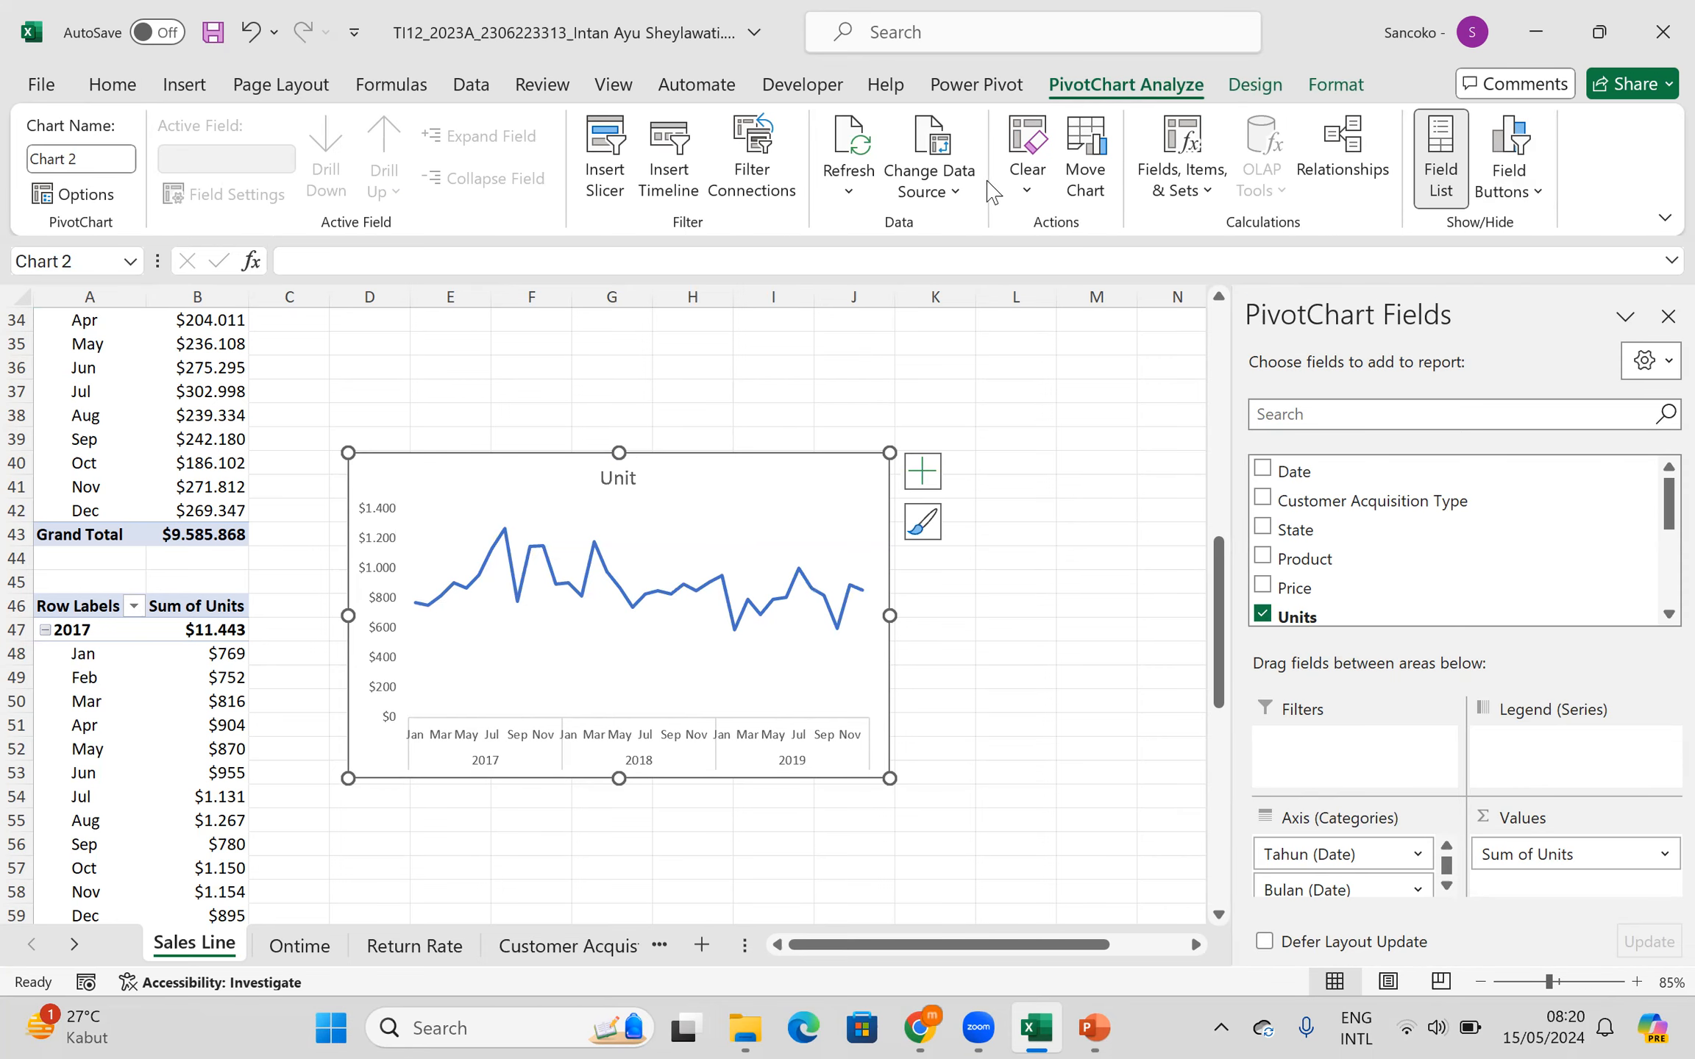
pyautogui.click(1255, 84)
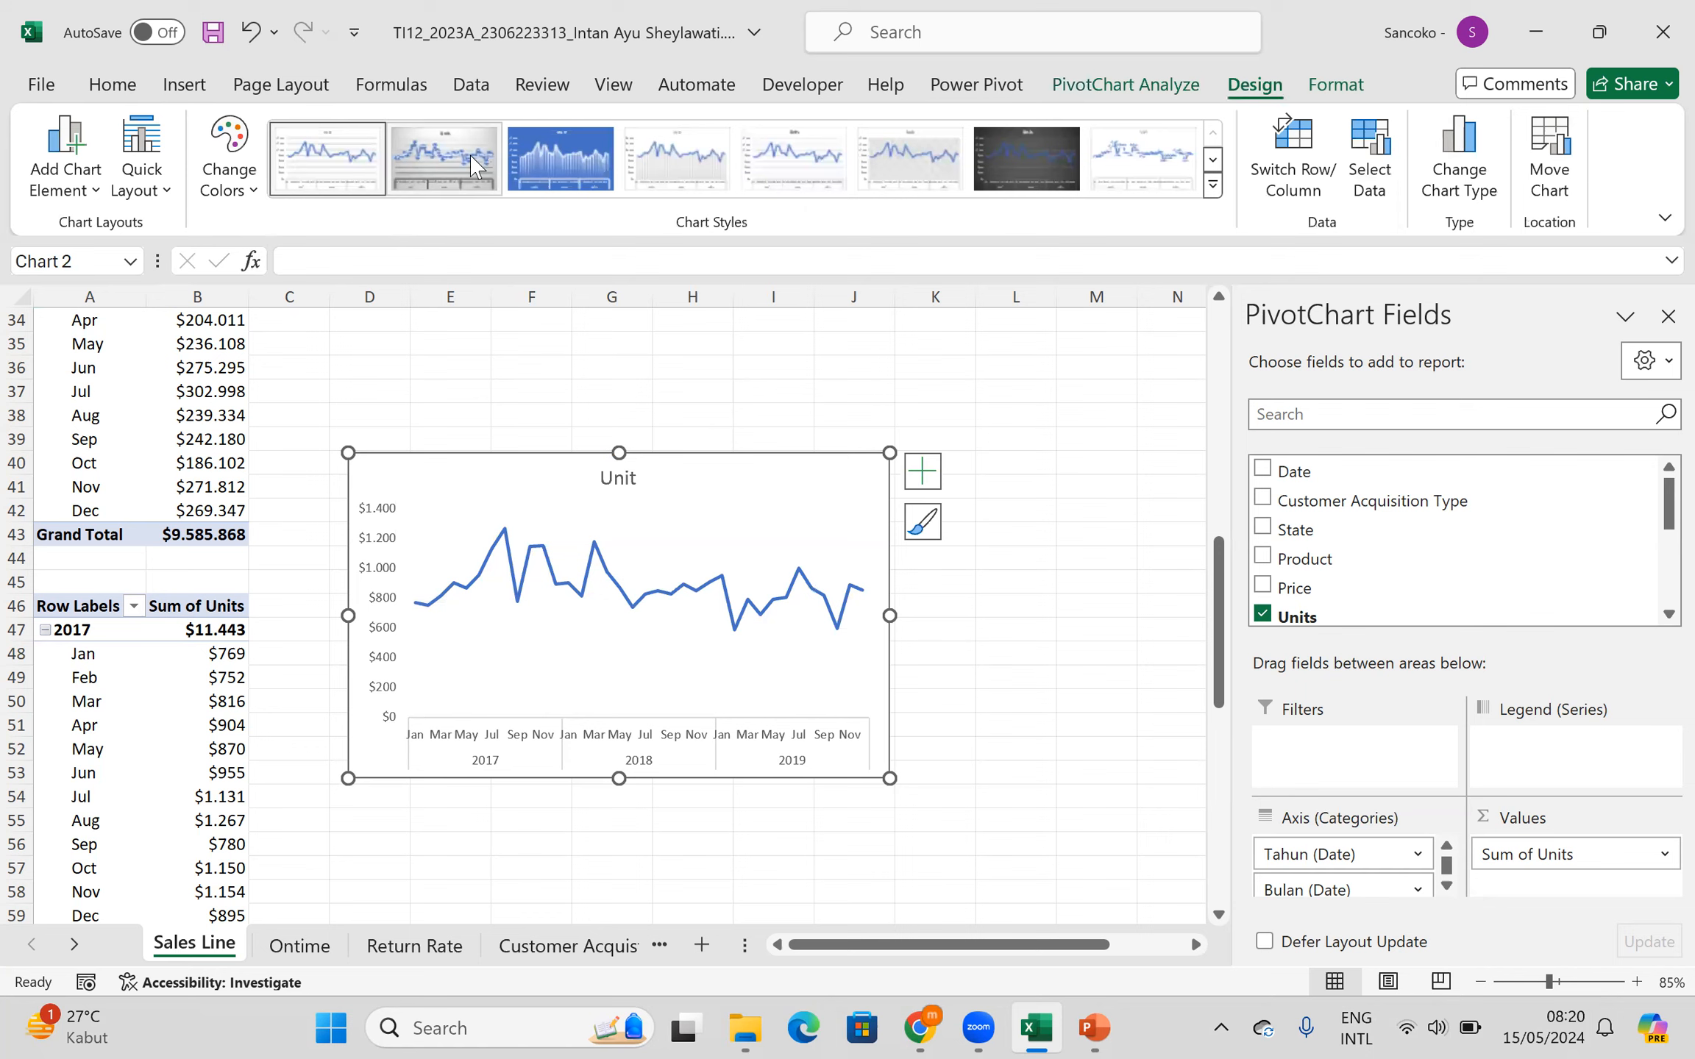
pyautogui.click(581, 163)
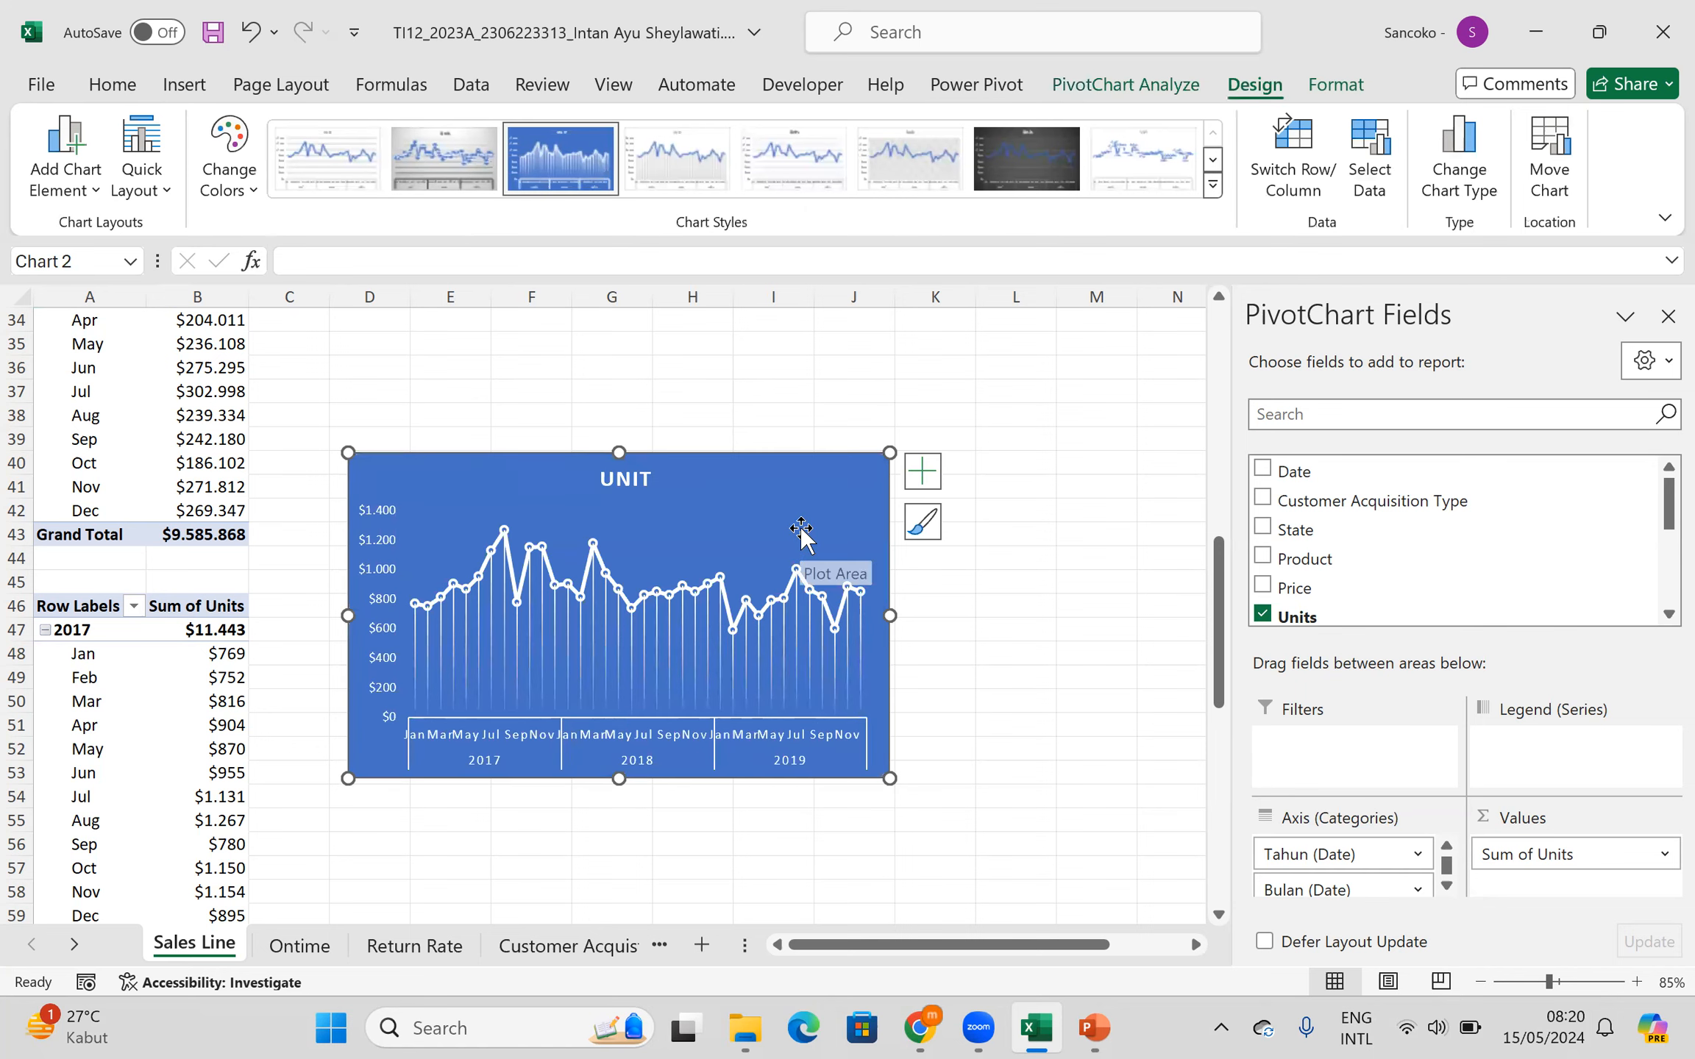
# - Widen the Unit line chart so that its right edge extends into column K
pyautogui.scroll(2, 775, 454)
pyautogui.scroll(-3, 775, 454)
pyautogui.click(766, 659)
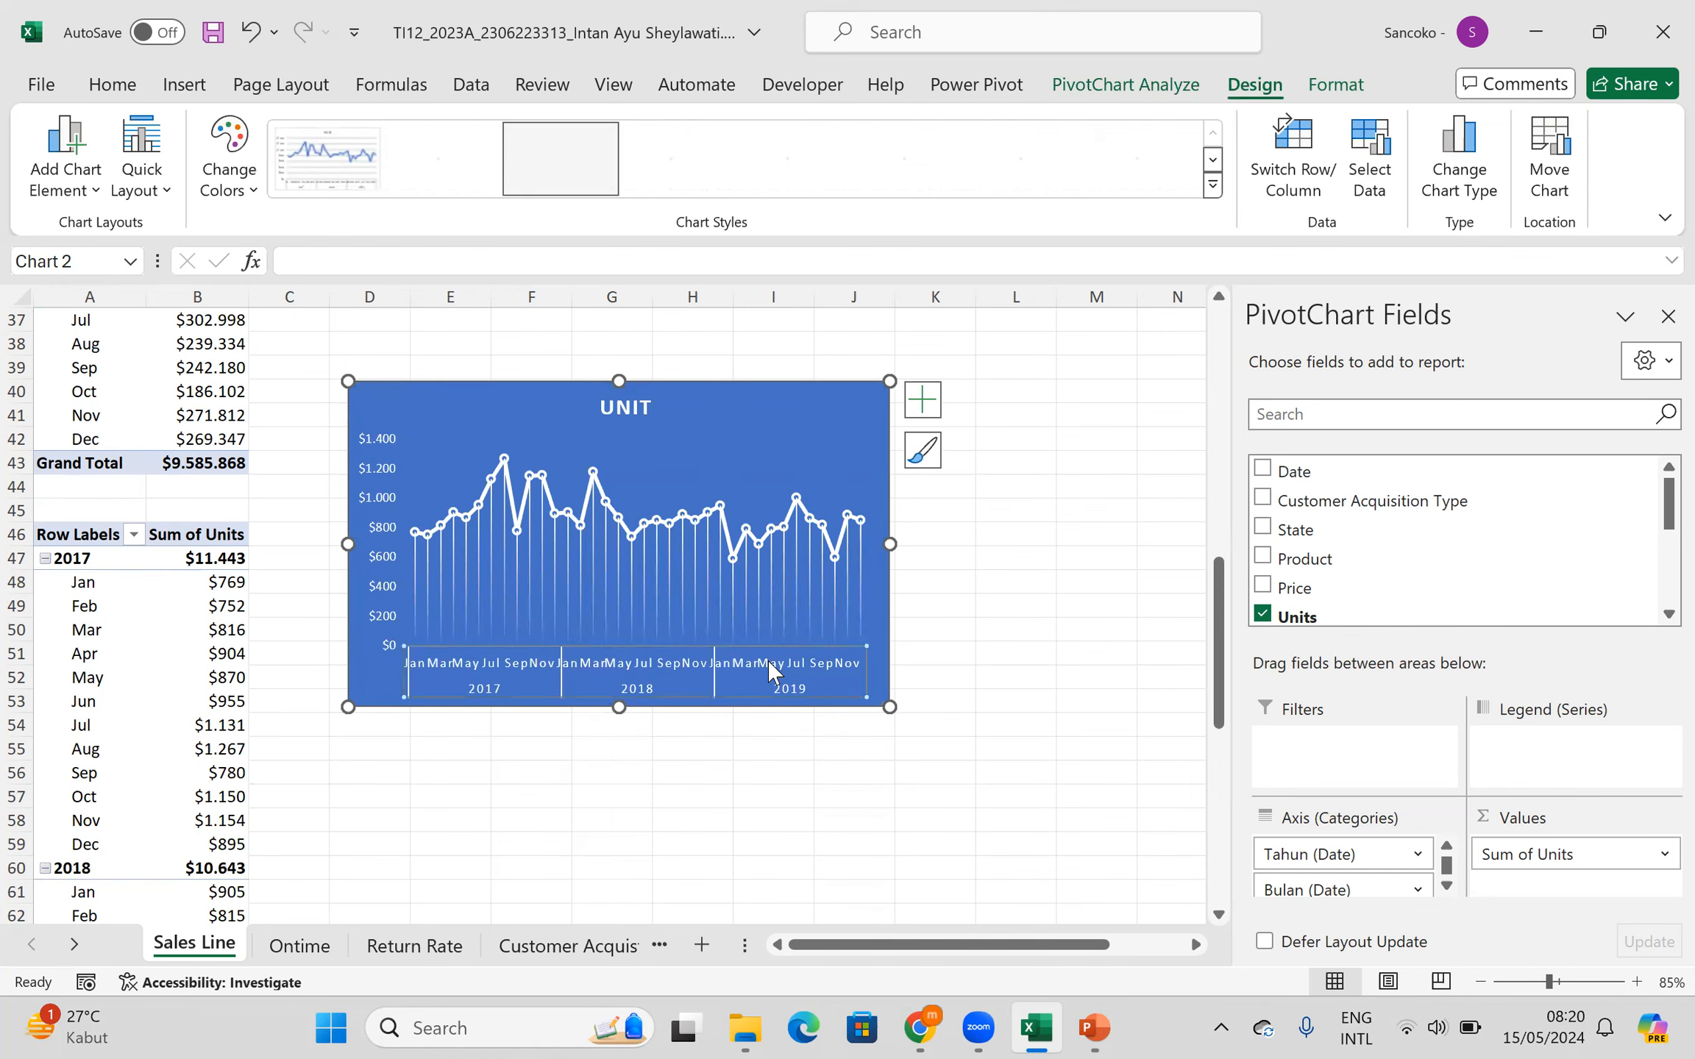
pyautogui.click(139, 83)
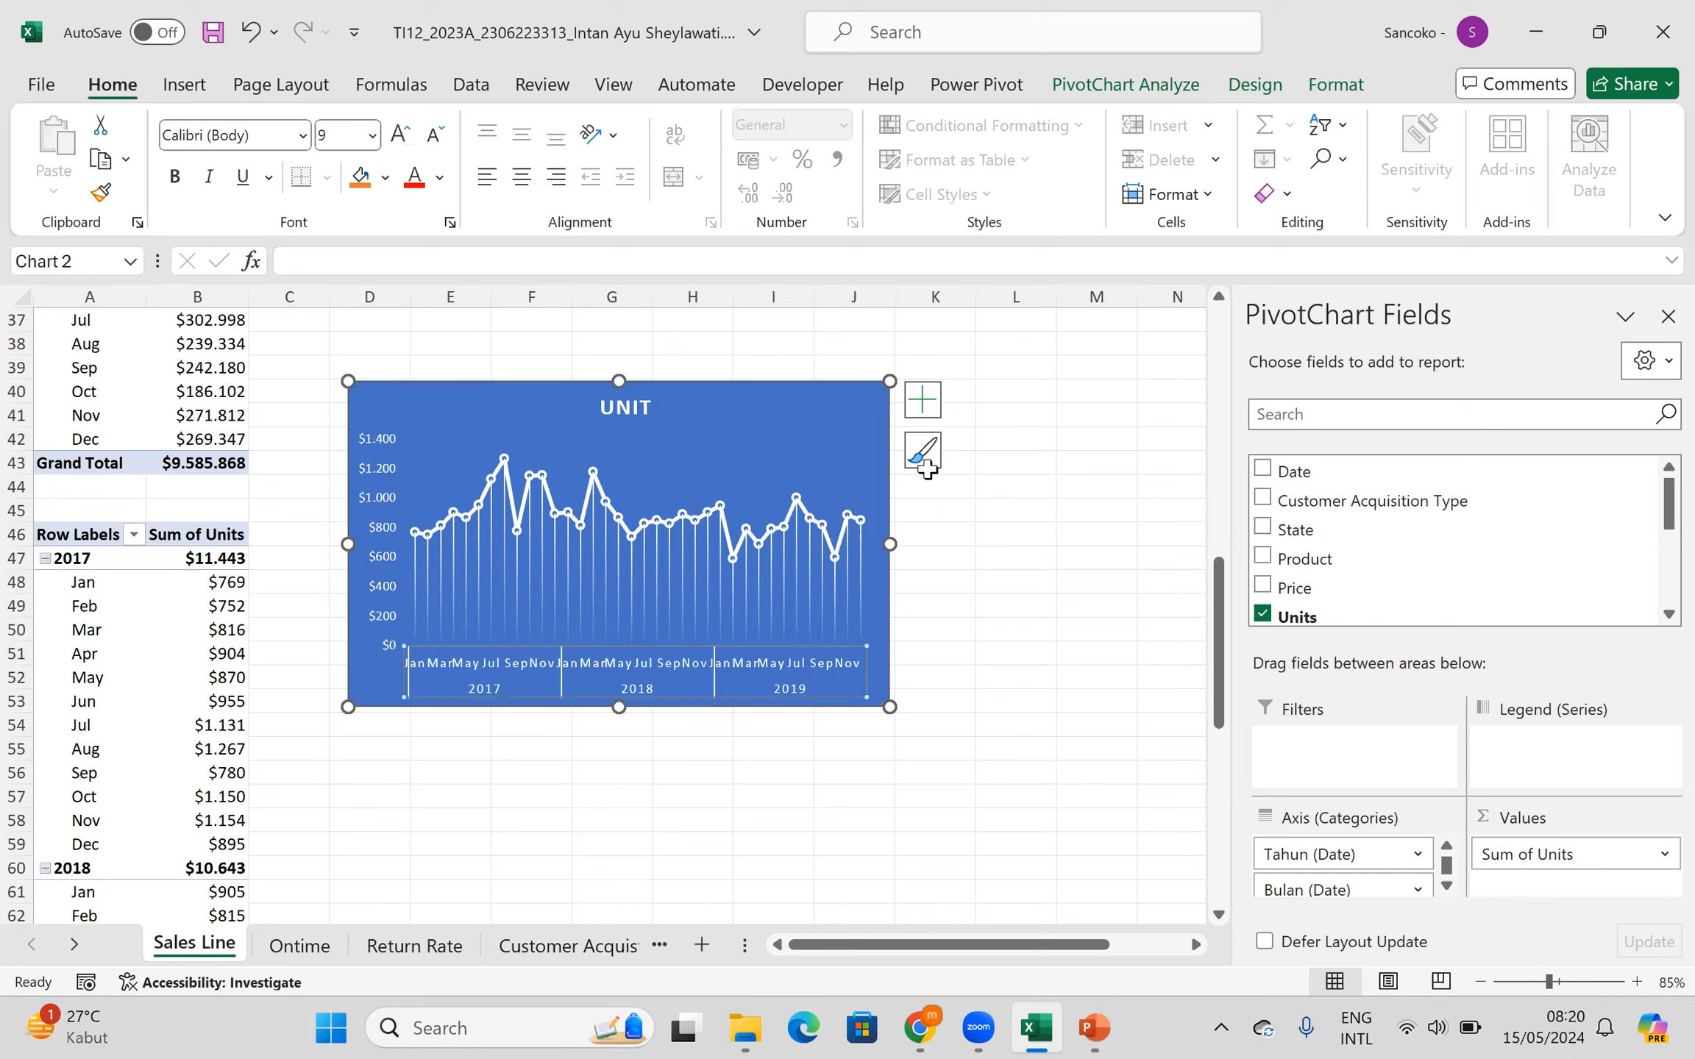
pyautogui.moveTo(889, 544); pyautogui.dragTo(970, 534)
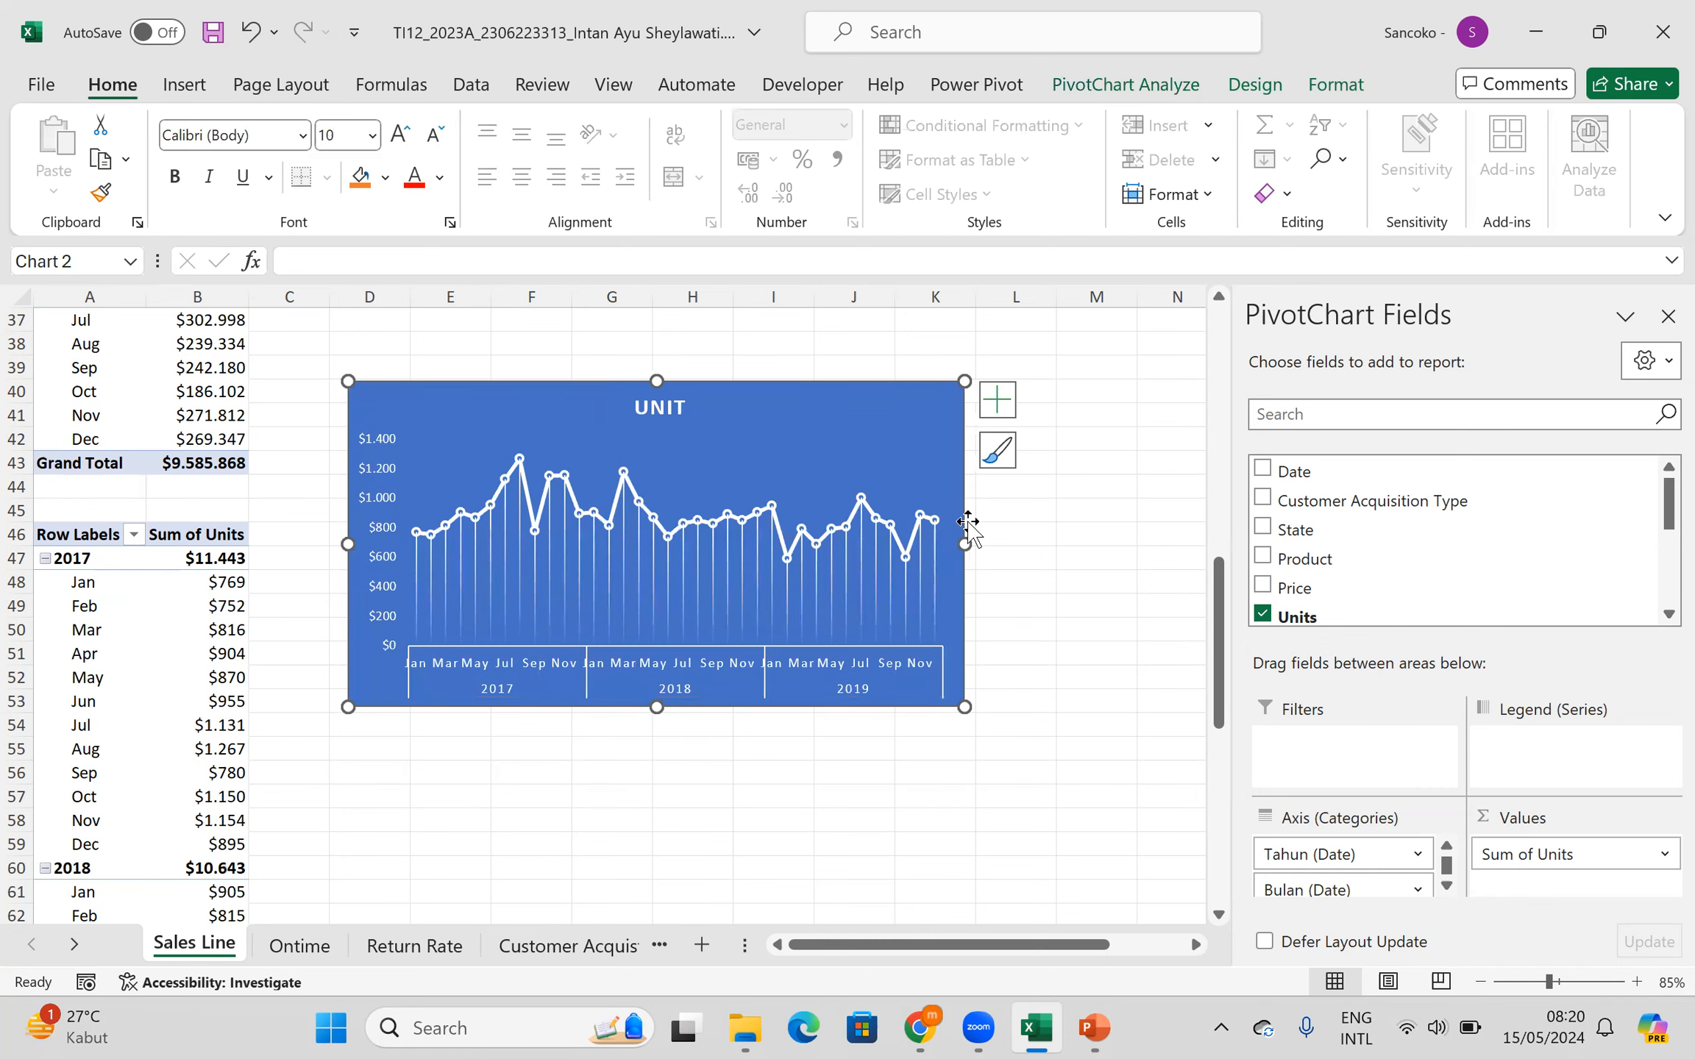
# - Set the font size of the Unit chart's horizontal axis labels to 7
pyautogui.click(333, 140)
pyautogui.write('10')
pyautogui.click(334, 138)
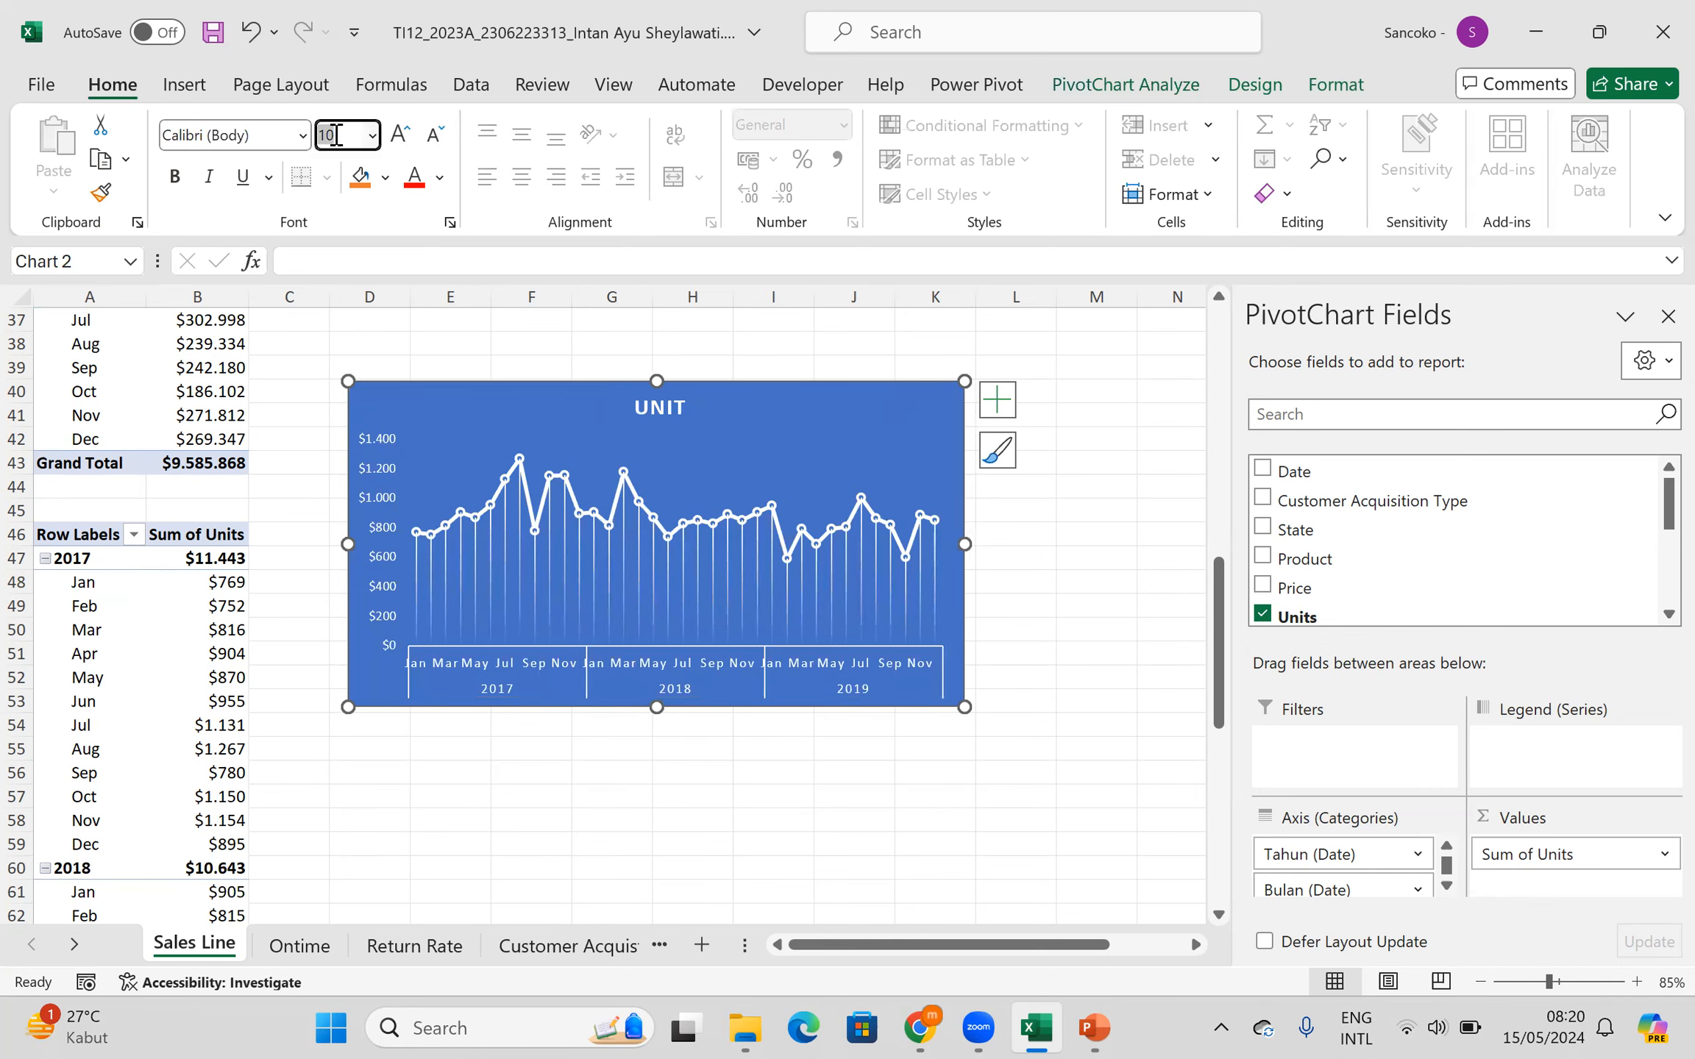
pyautogui.click(480, 662)
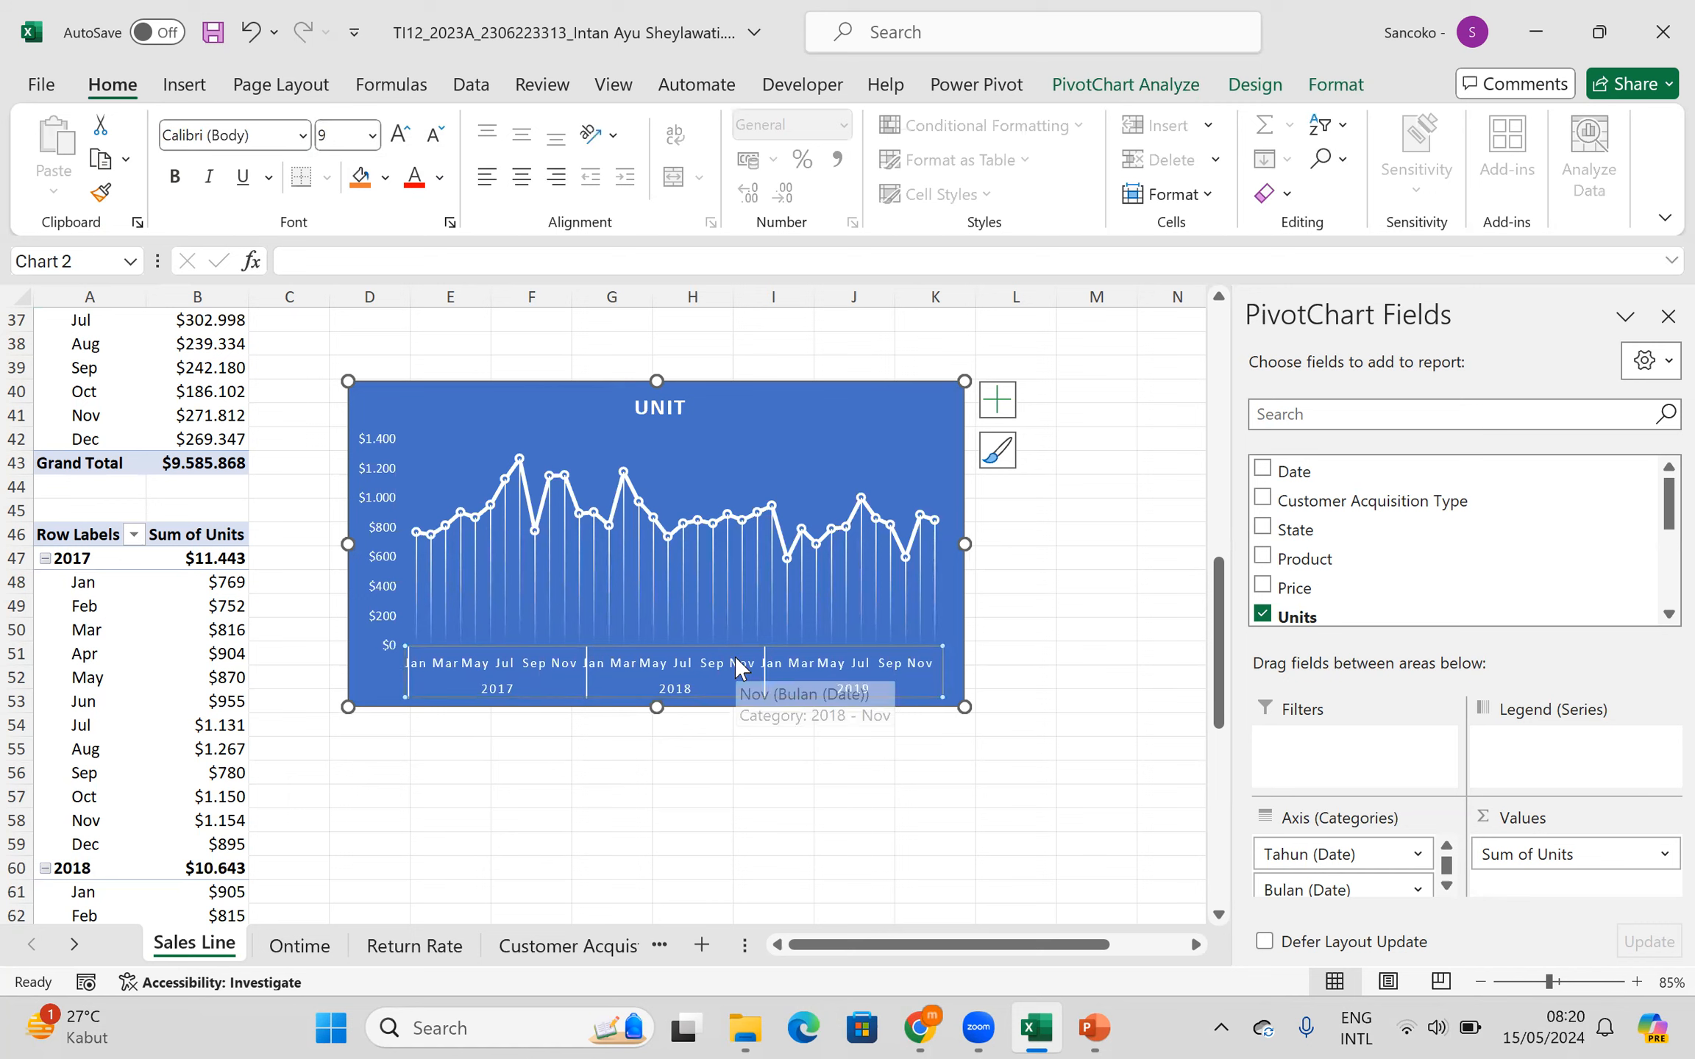
pyautogui.click(344, 129)
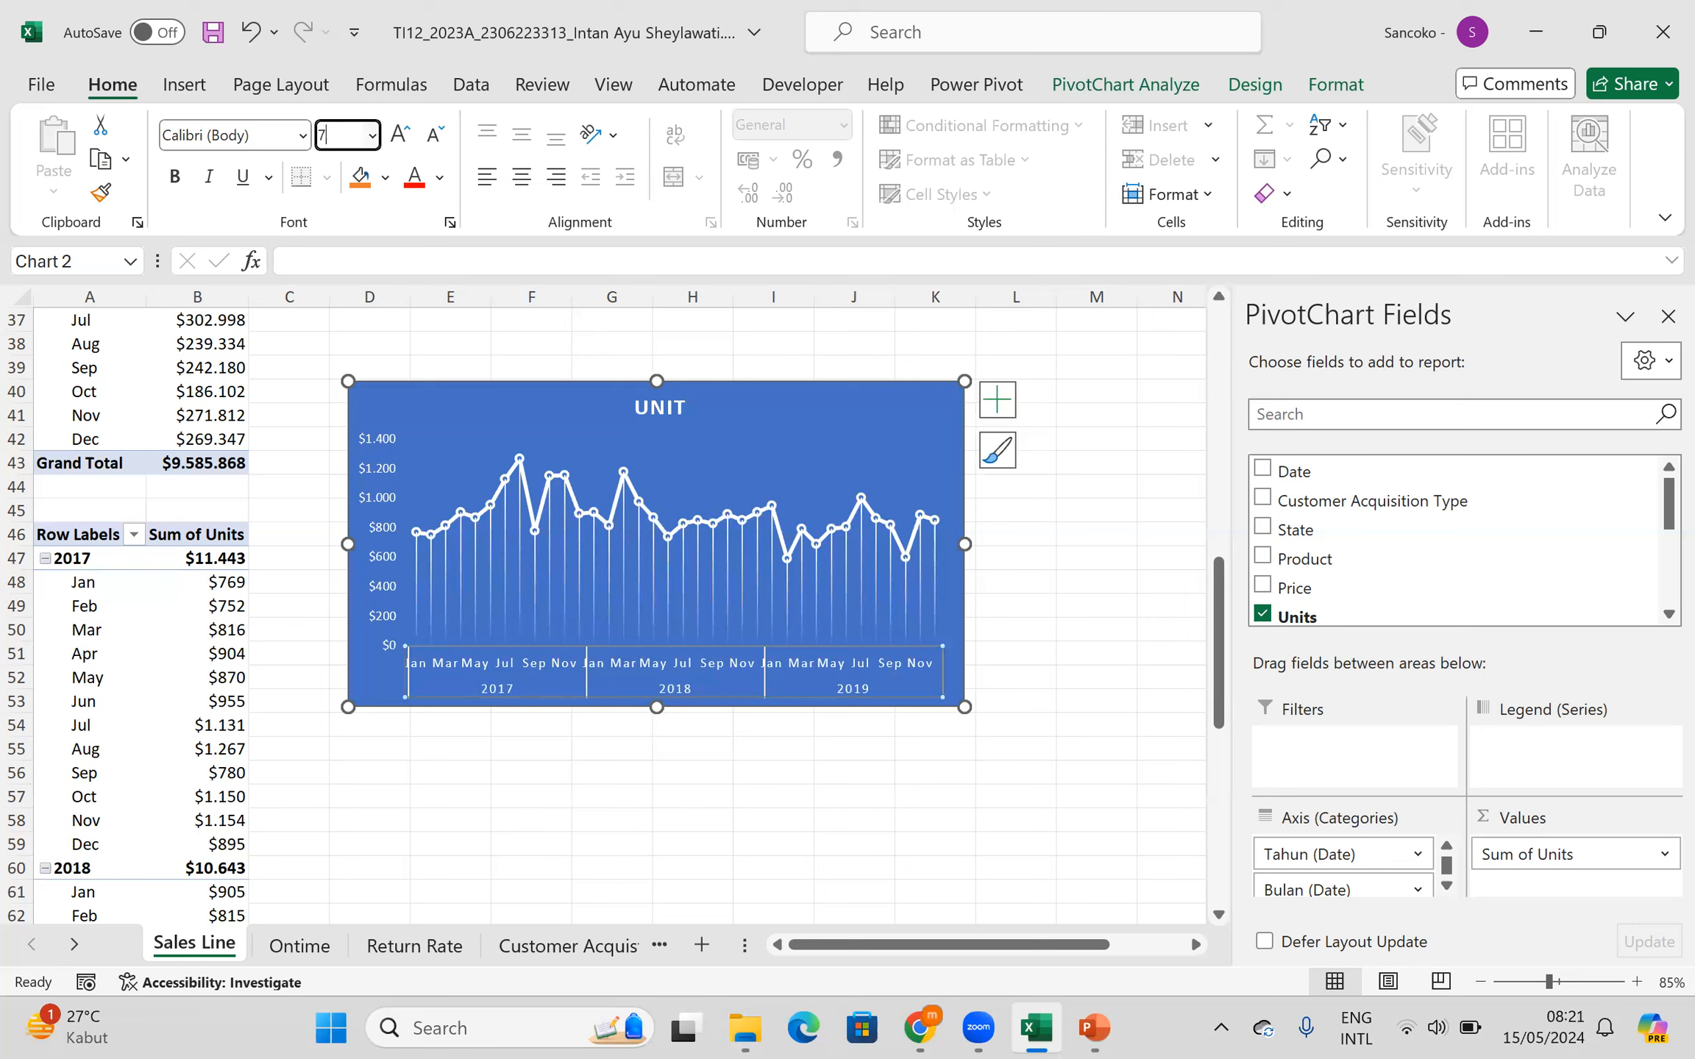
pyautogui.press('Return')
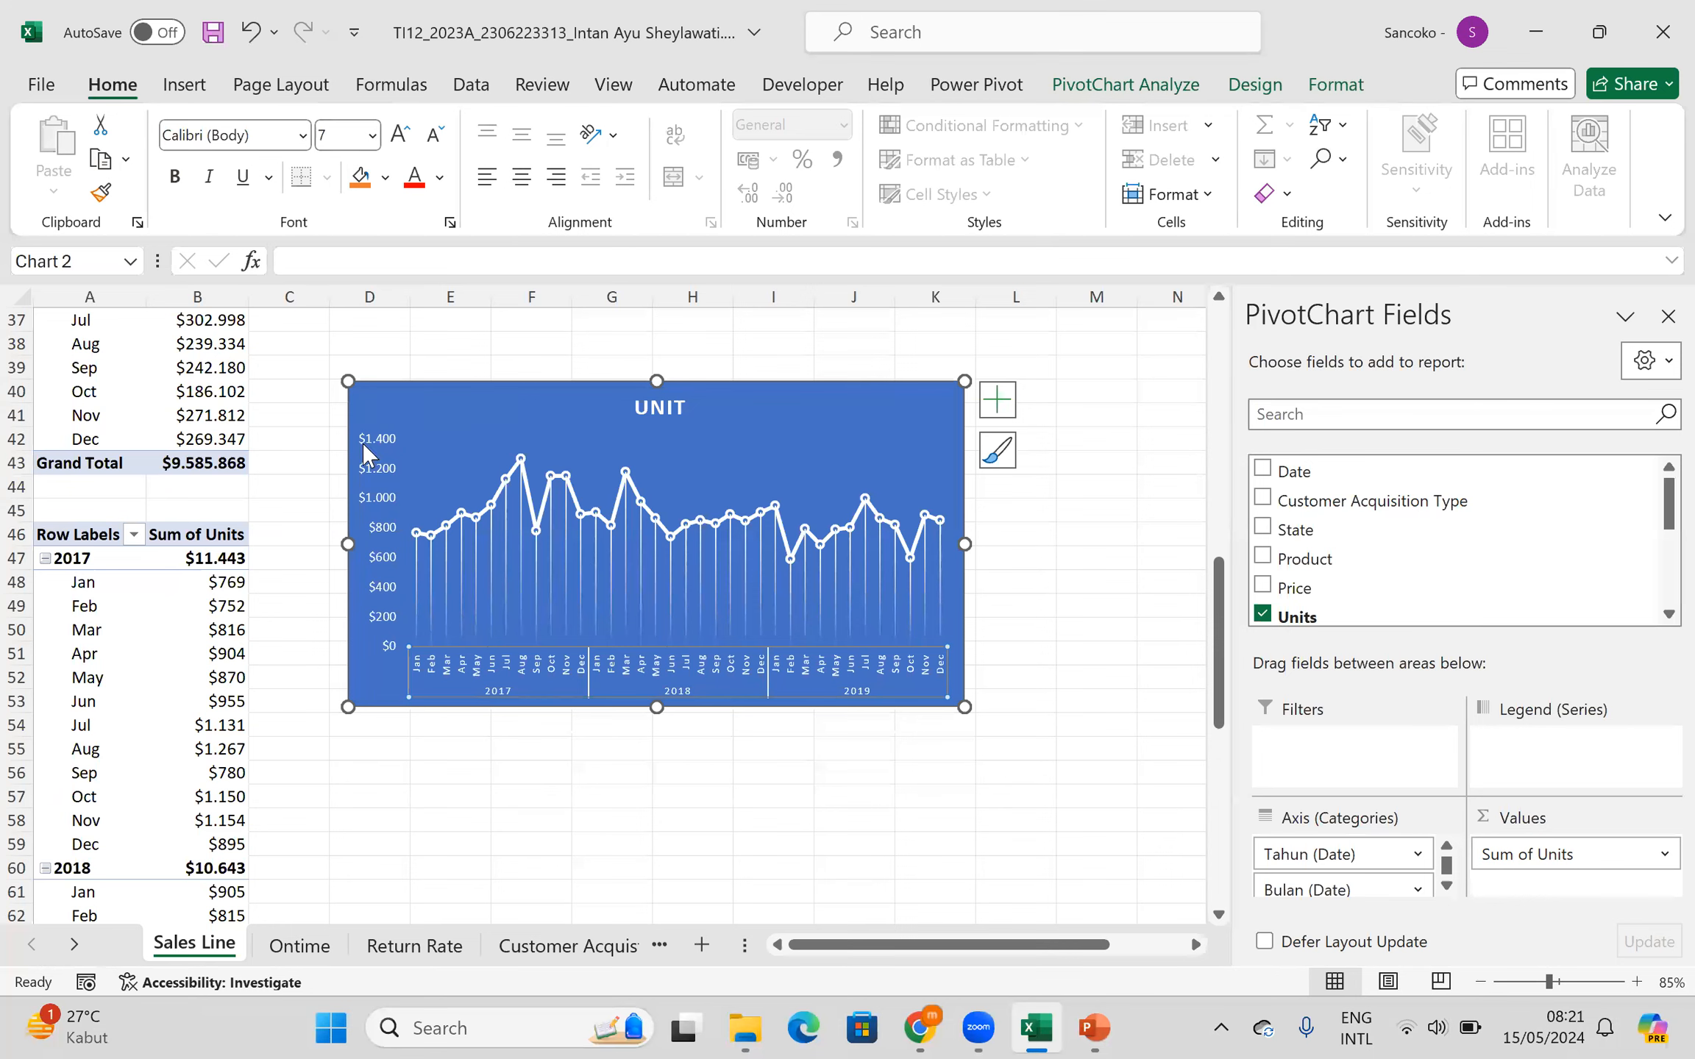
# - Reduce the Unit chart's height slightly by raising its bottom edge
pyautogui.moveTo(654, 705); pyautogui.dragTo(655, 690)
pyautogui.click(855, 700)
pyautogui.click(530, 512)
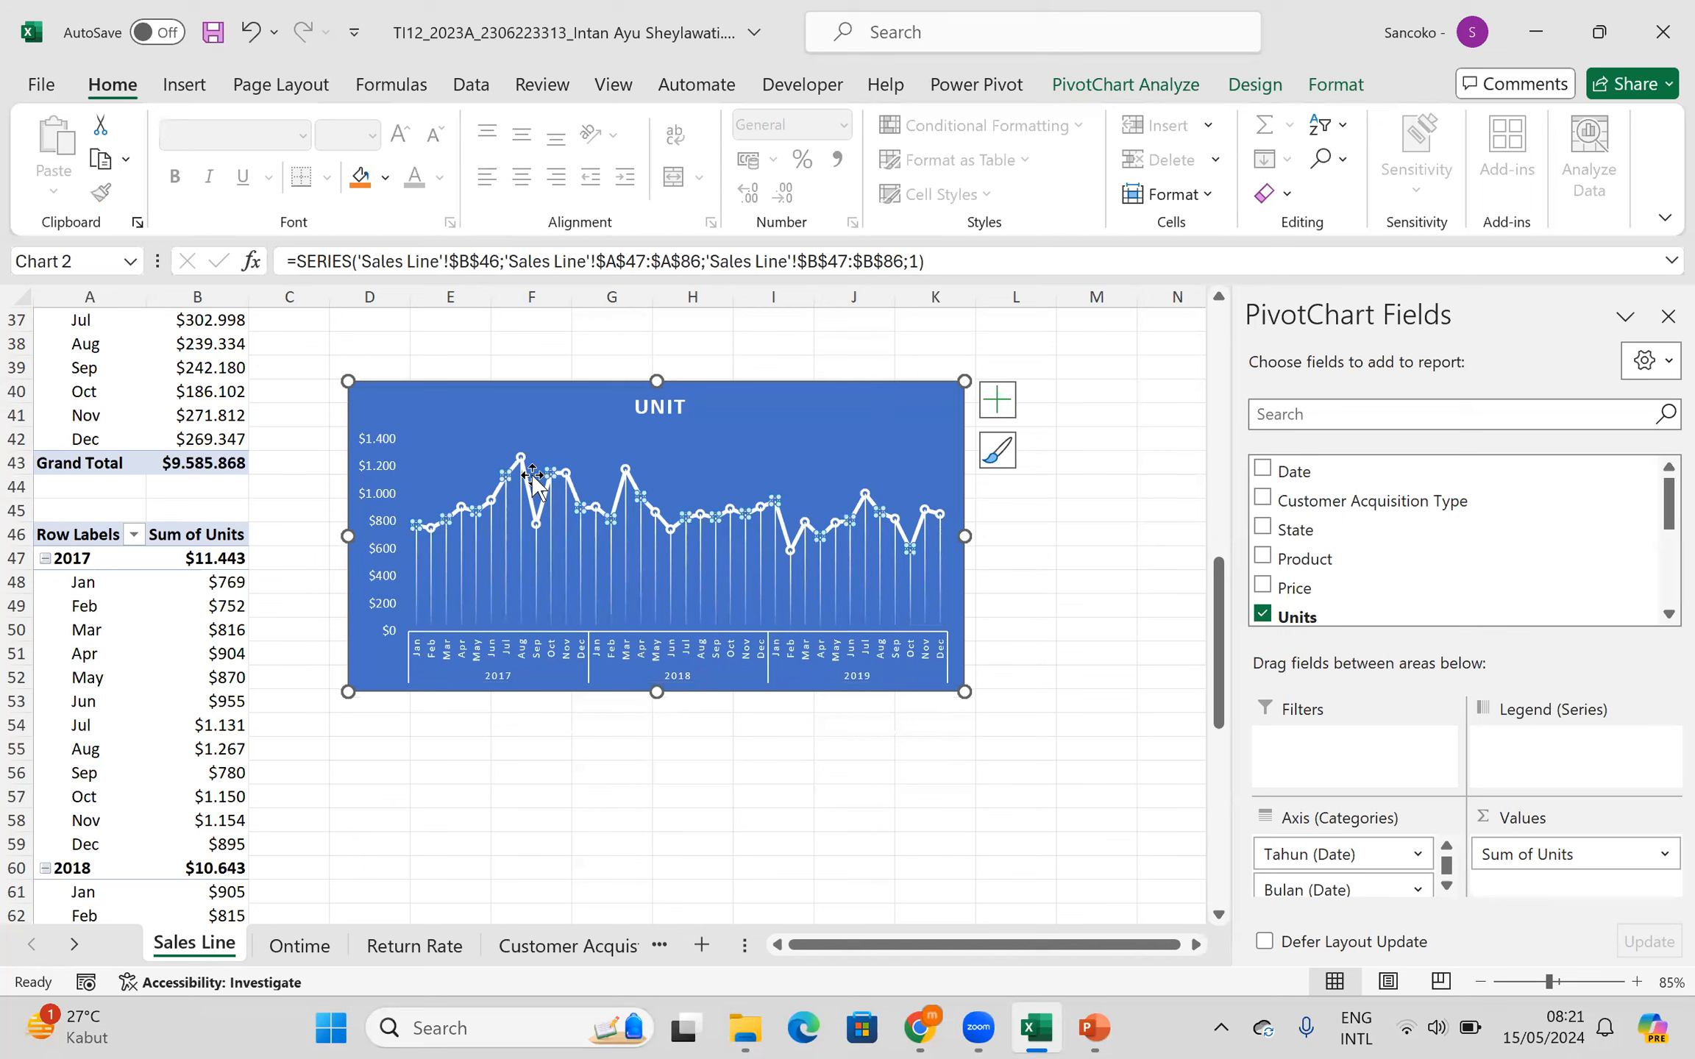
pyautogui.click(483, 769)
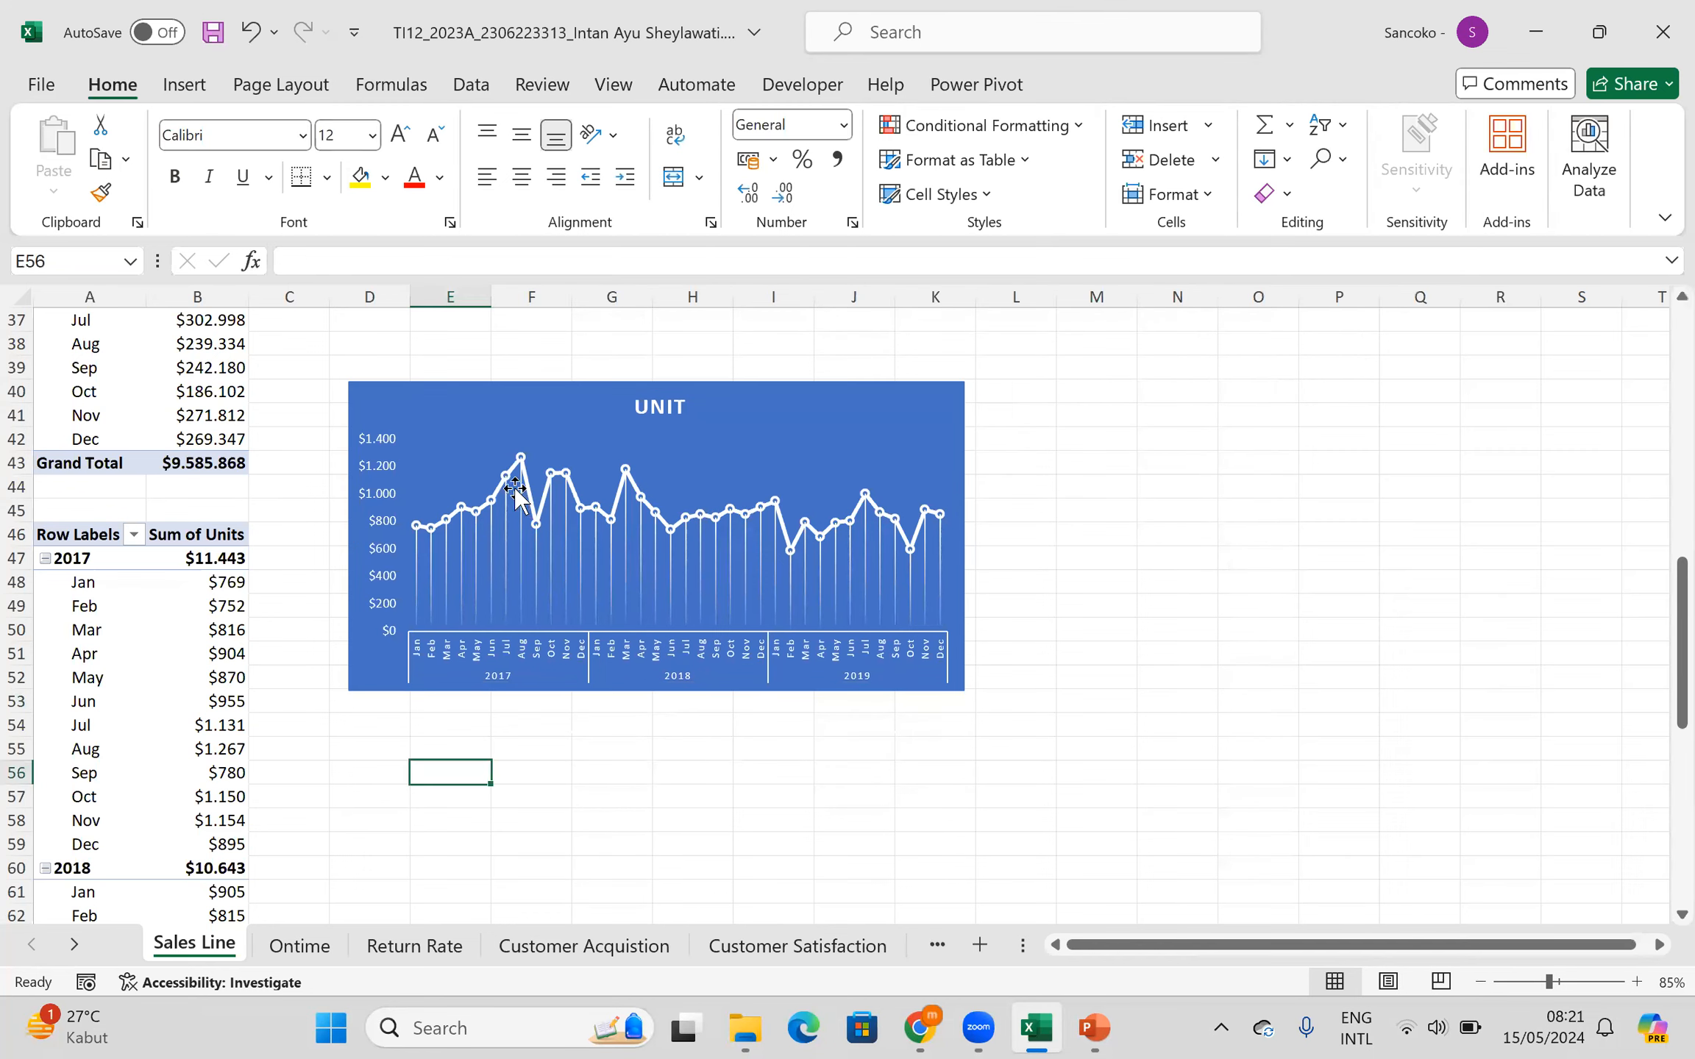
# - Format the Unit data series with a gradient line and remove the two middle gradient stops
pyautogui.click(506, 470)
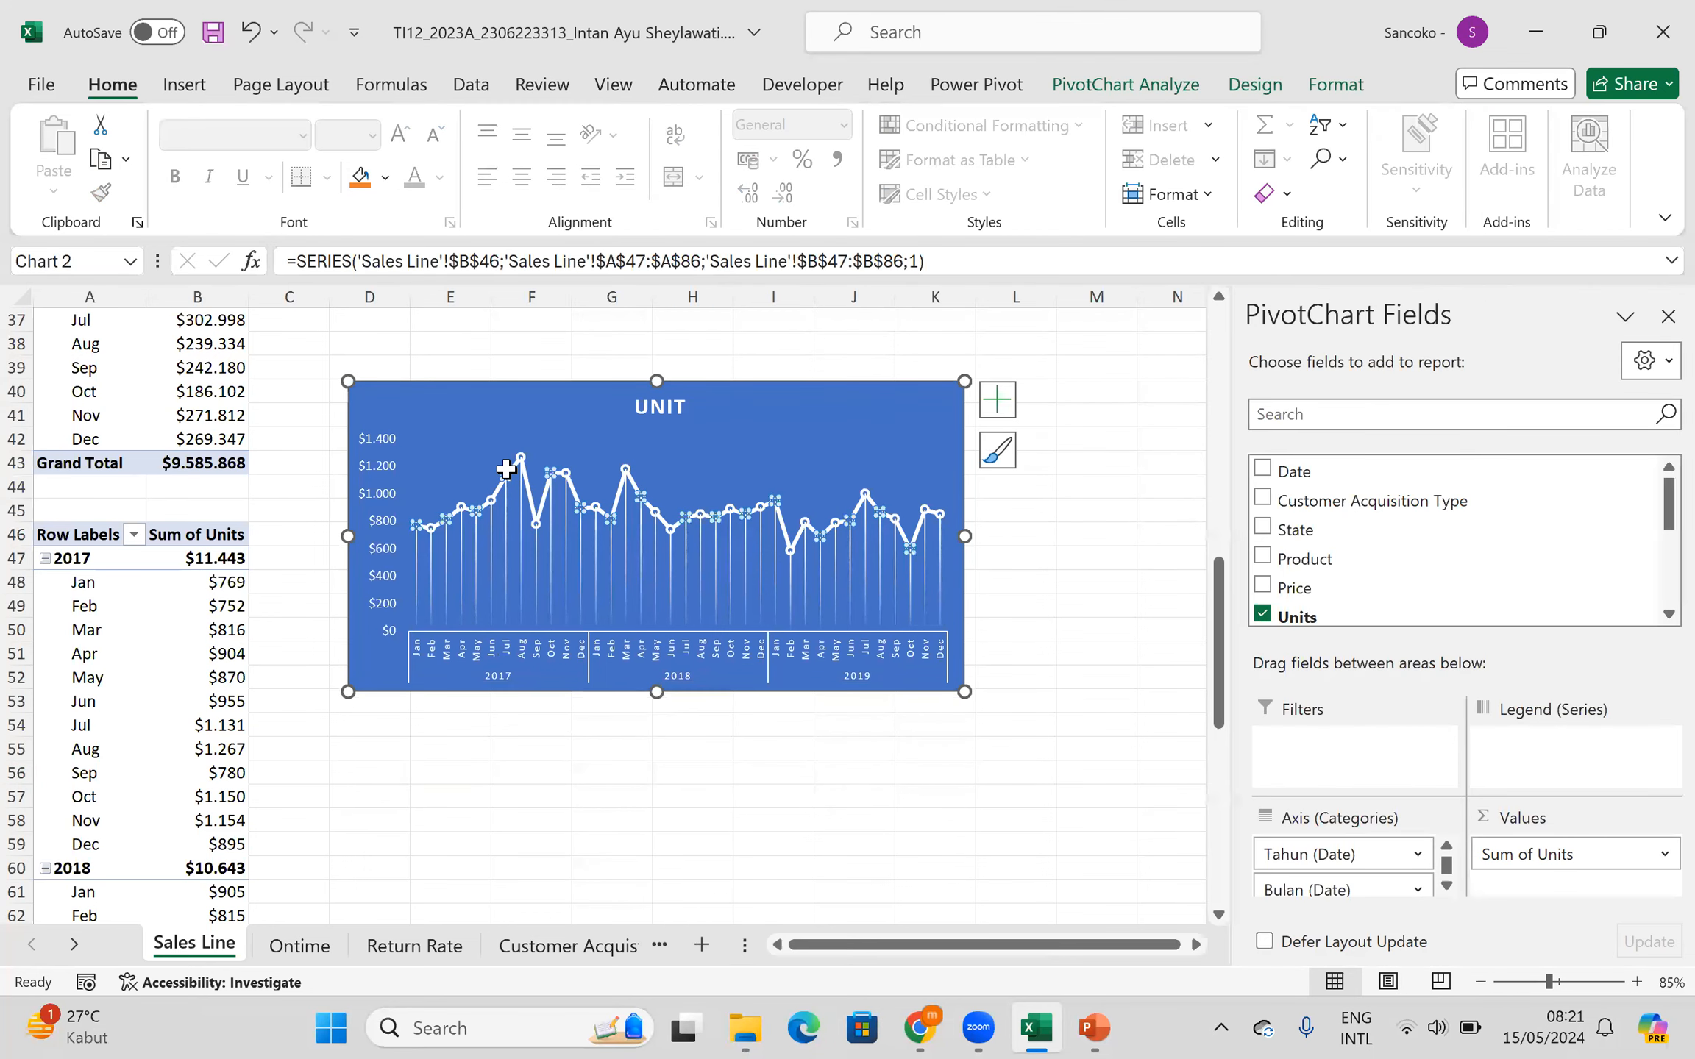
pyautogui.rightClick(507, 469)
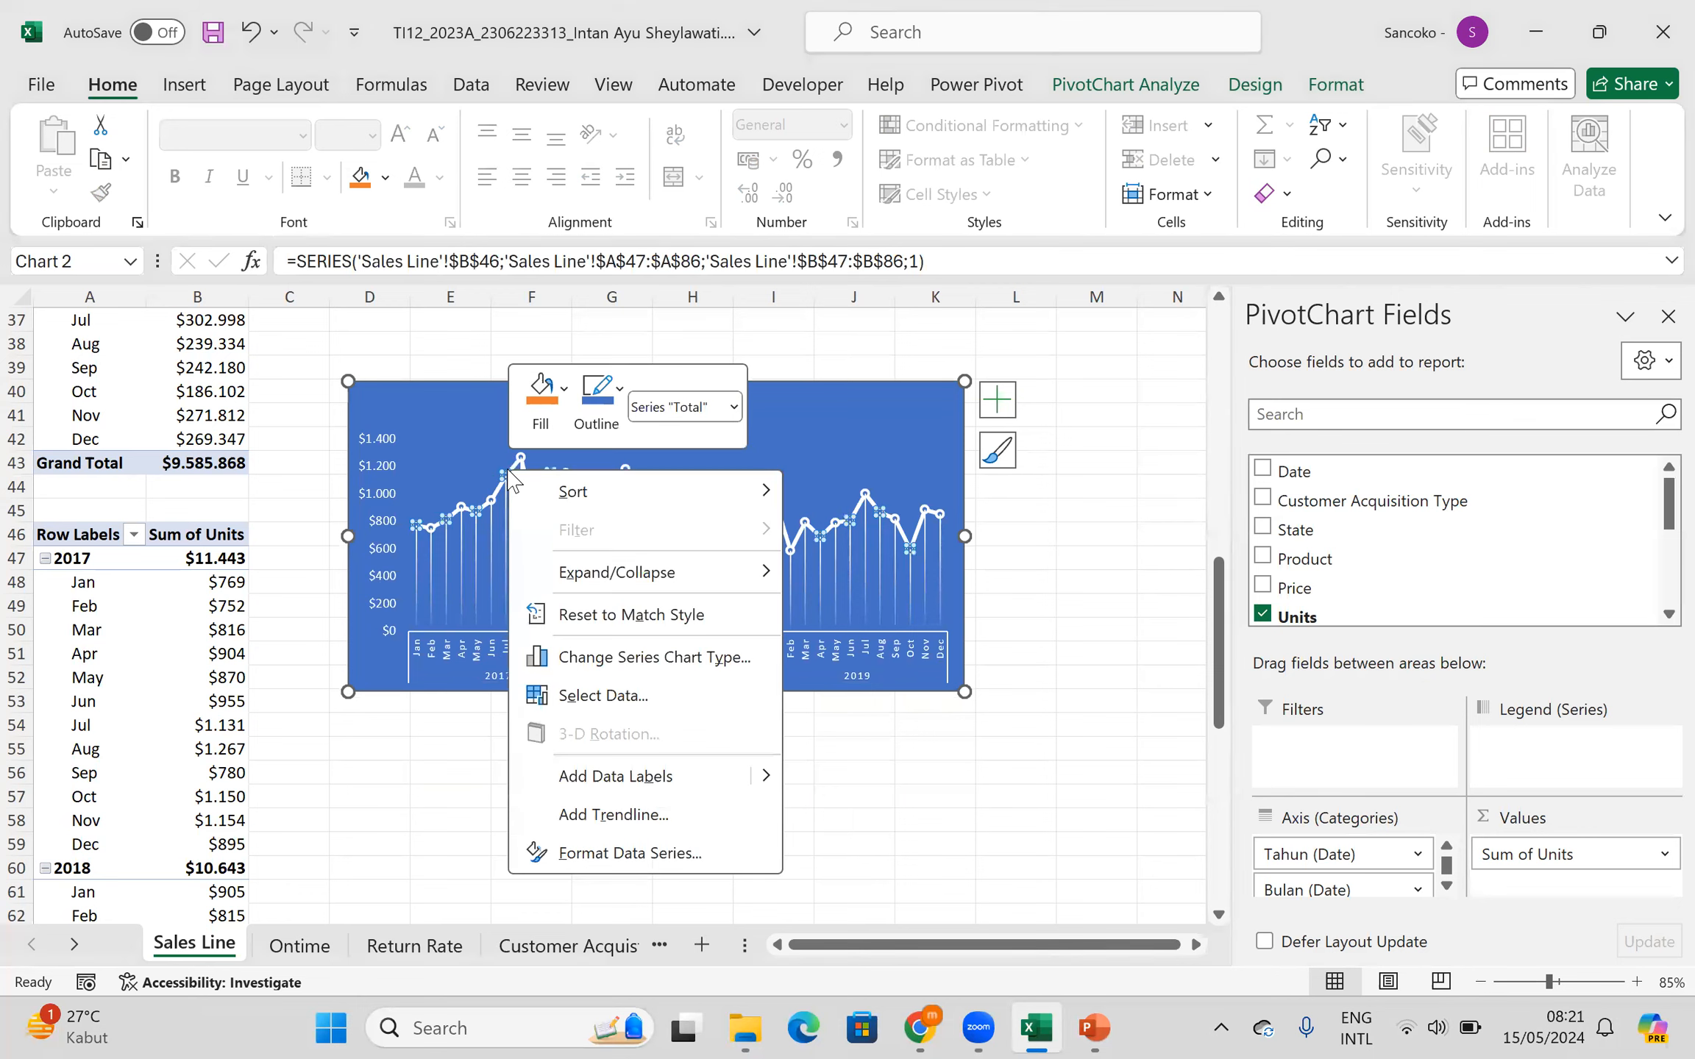
pyautogui.click(654, 852)
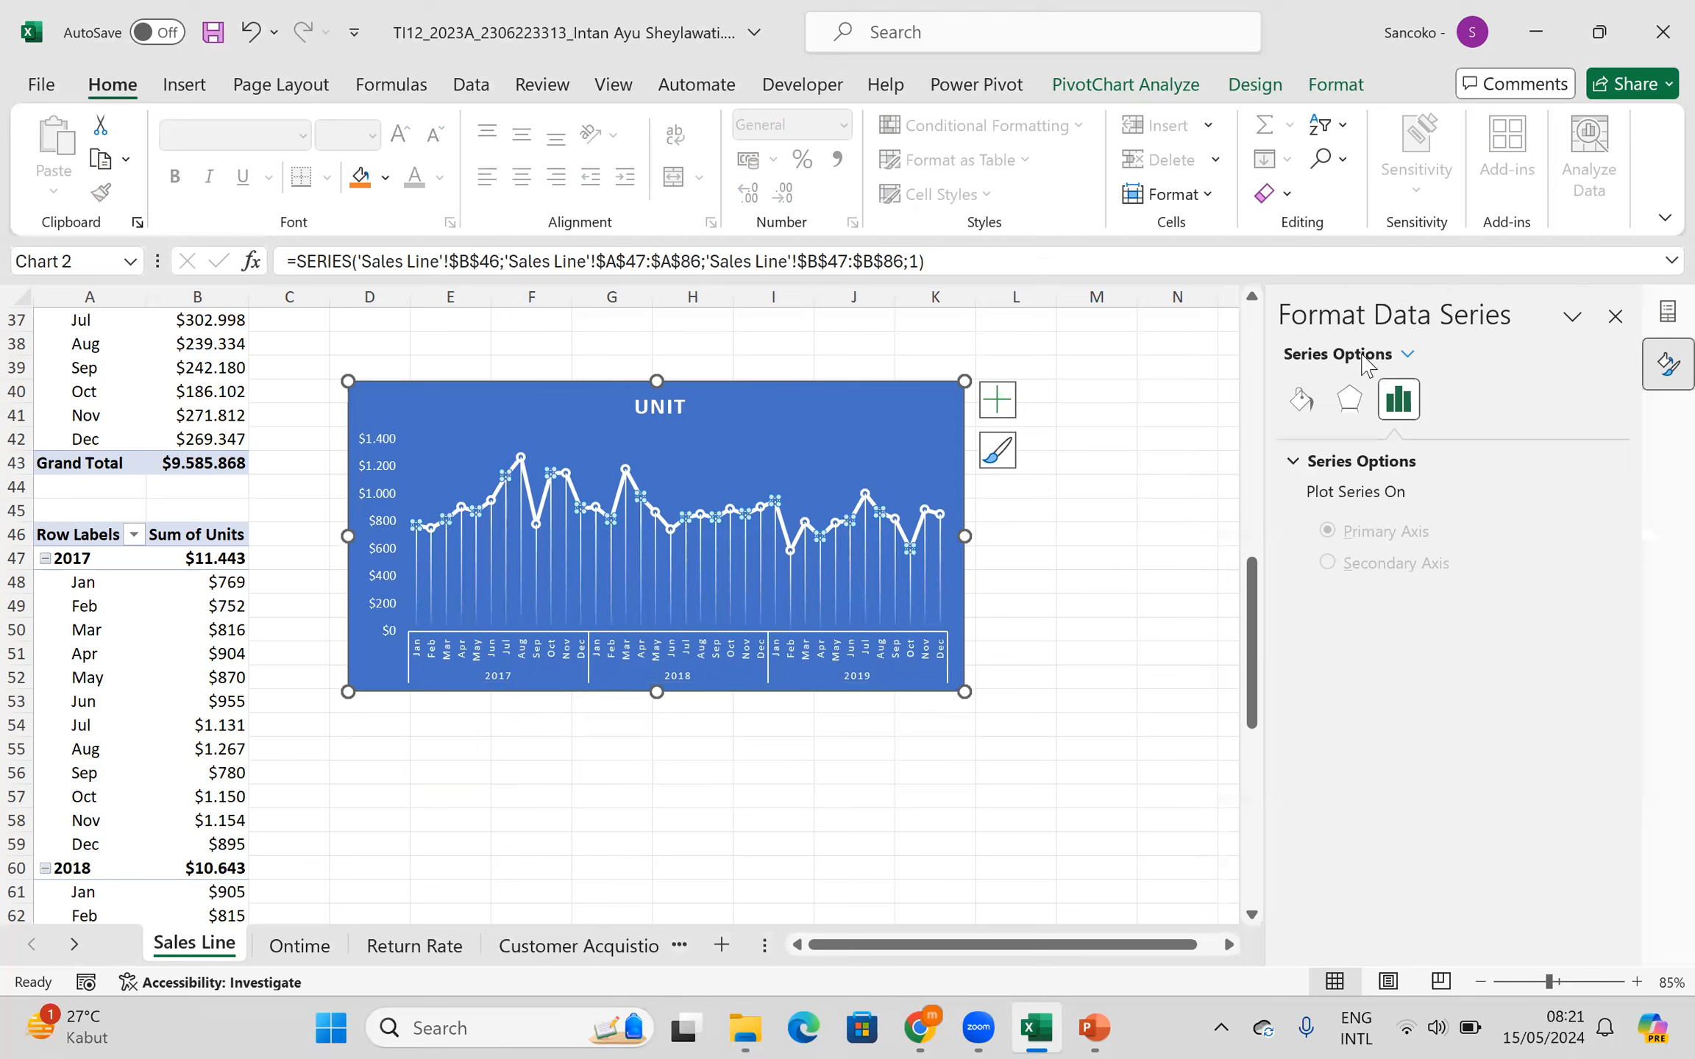
pyautogui.click(1303, 401)
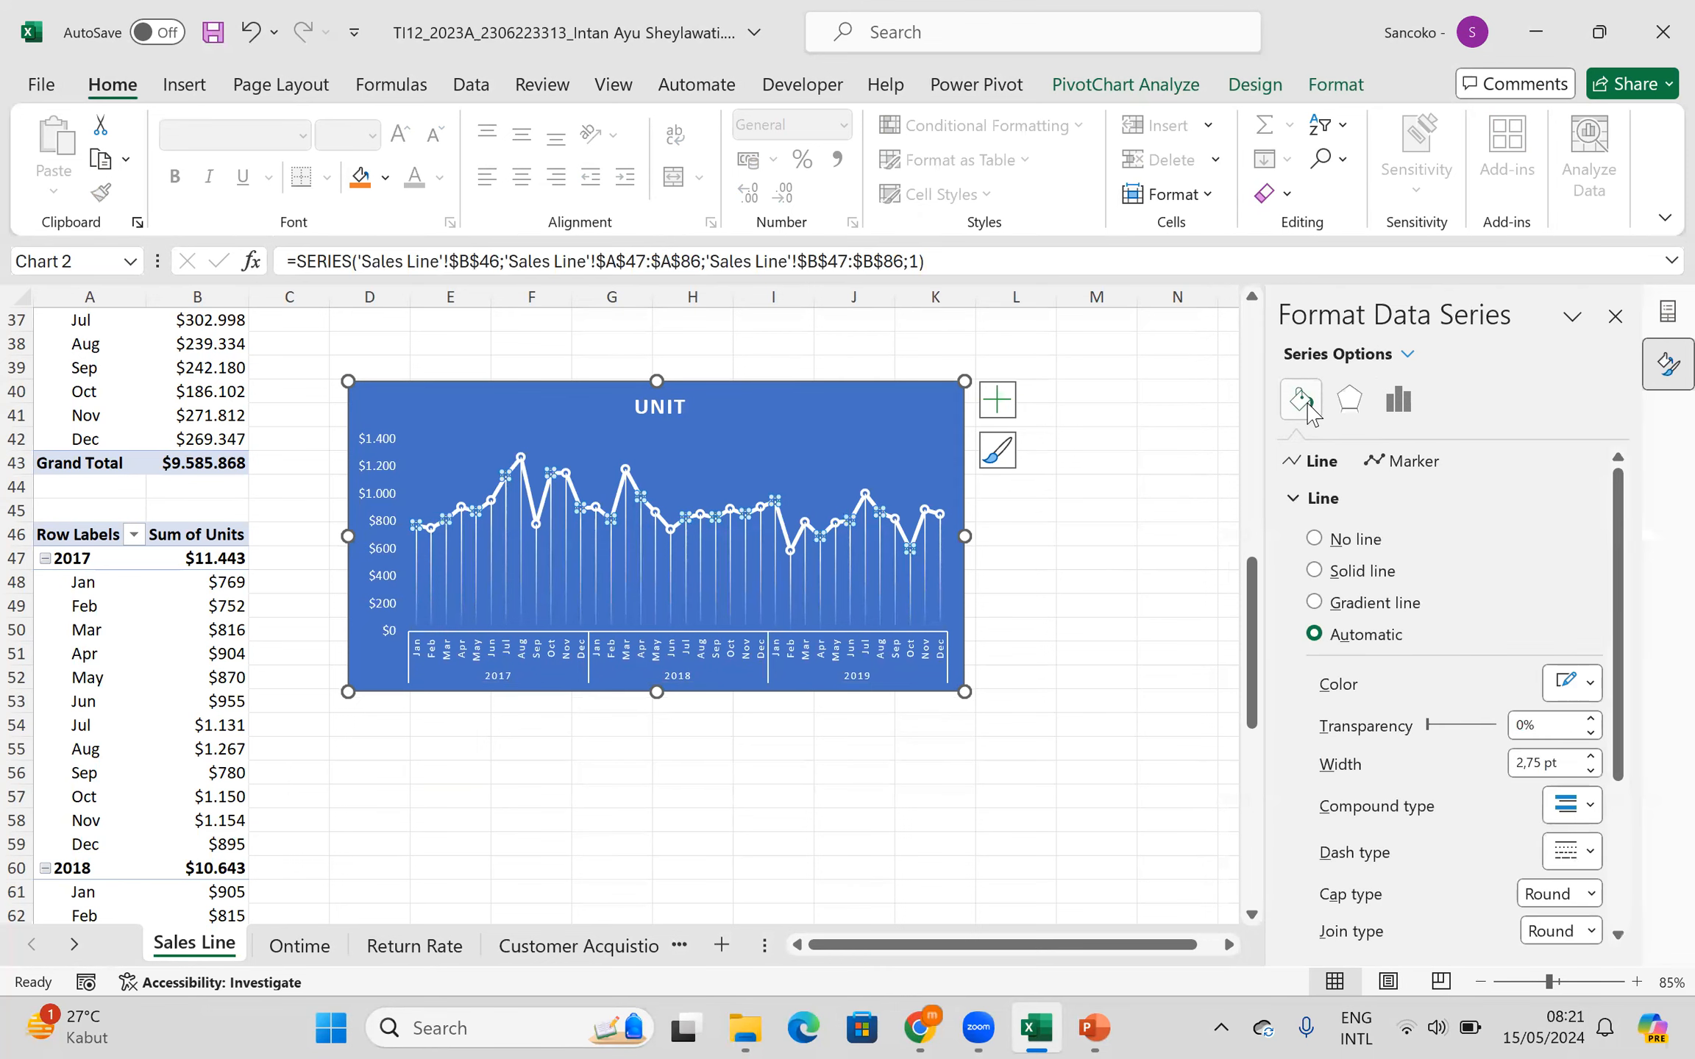
pyautogui.click(1316, 602)
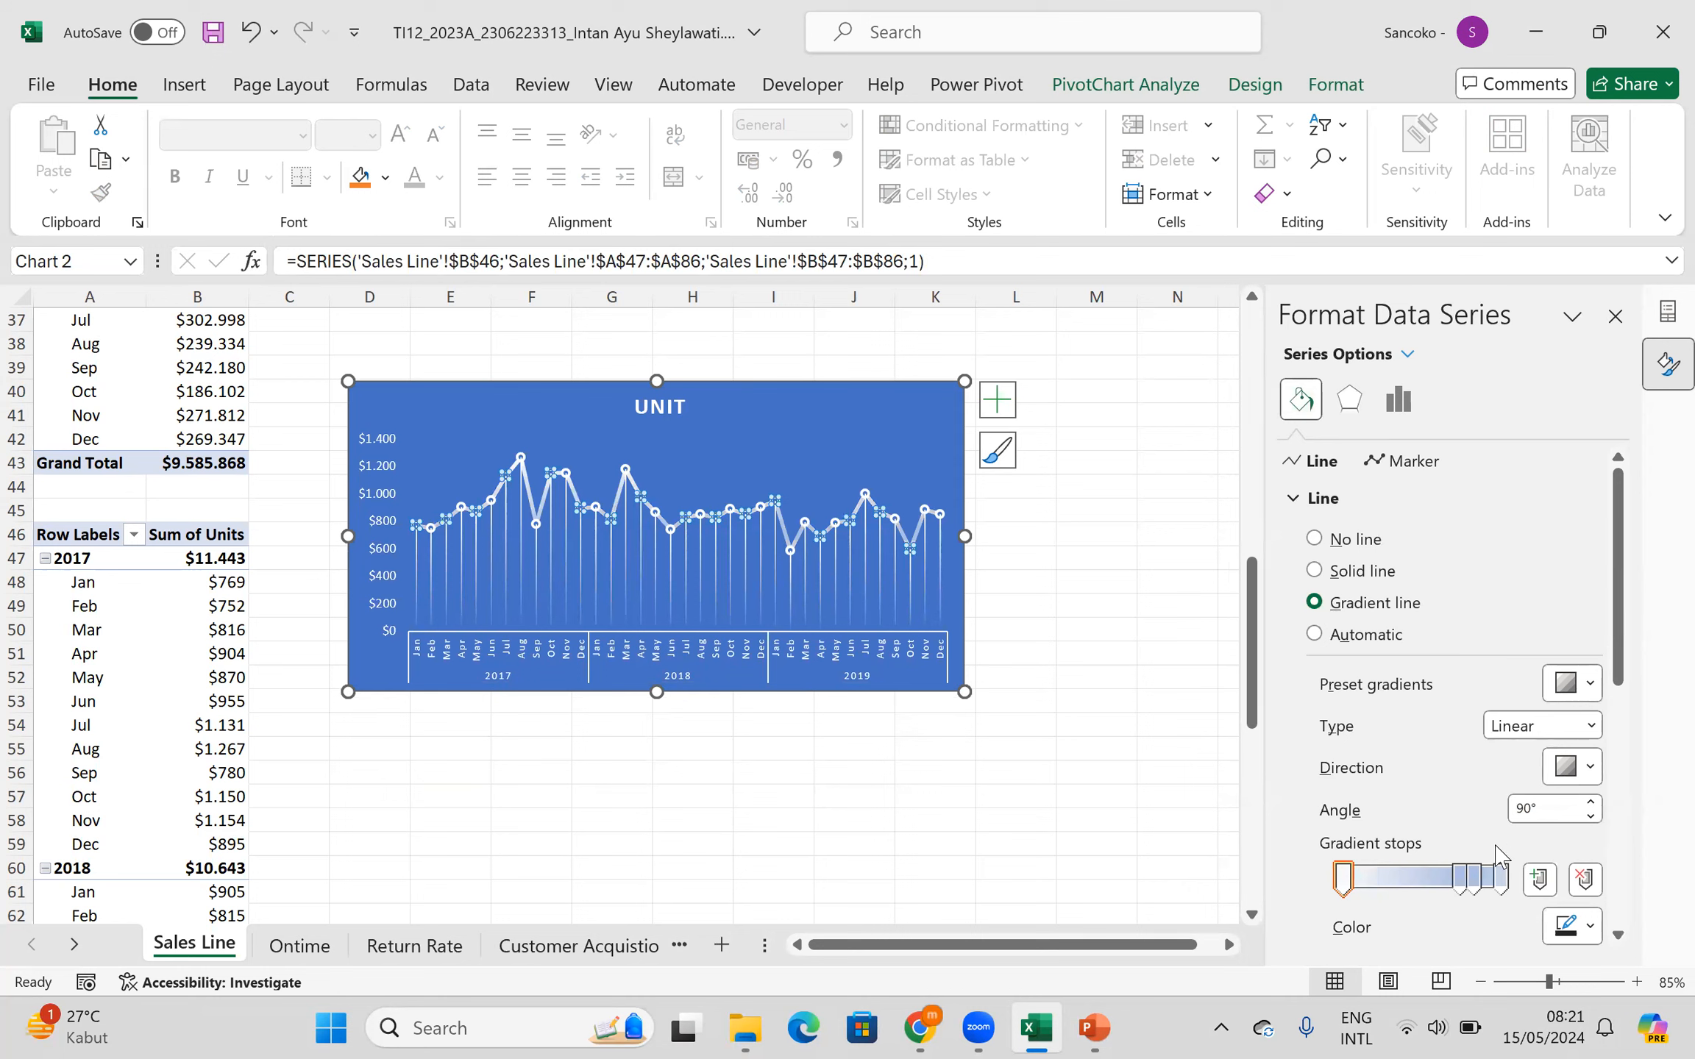
pyautogui.moveTo(1461, 878); pyautogui.dragTo(1468, 786)
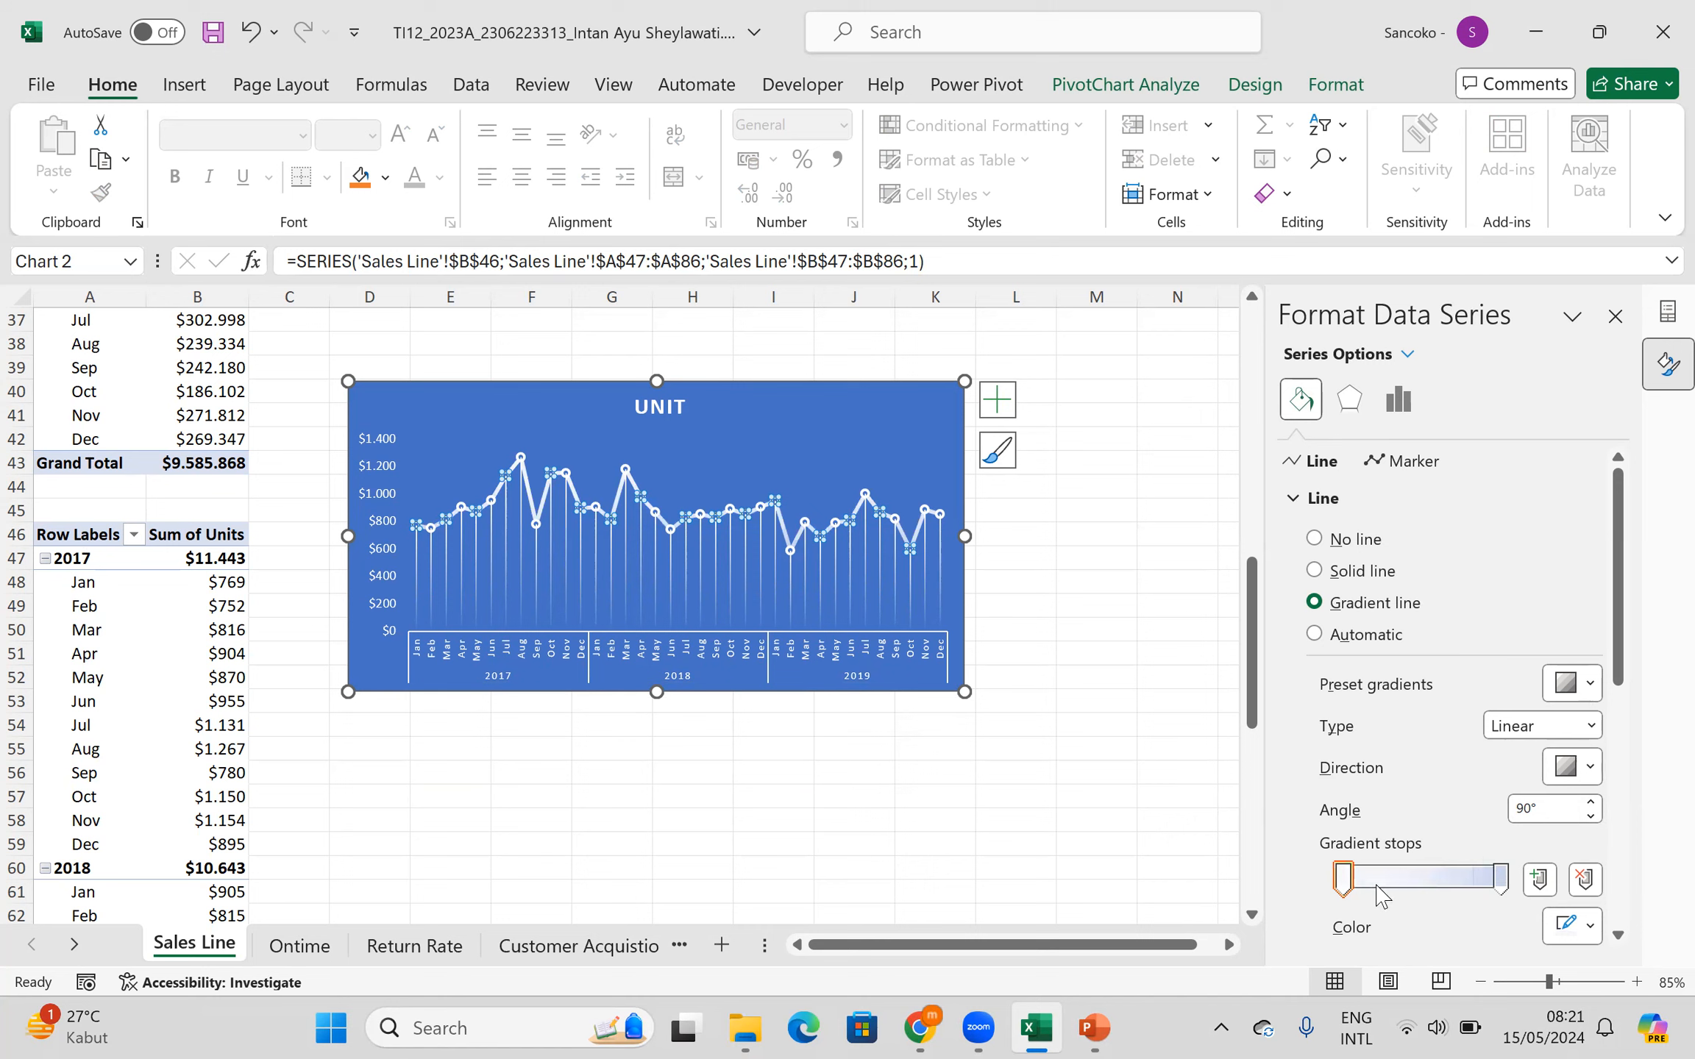
# - Set the gradient stop at 100% on the Unit series line to red
pyautogui.click(1501, 875)
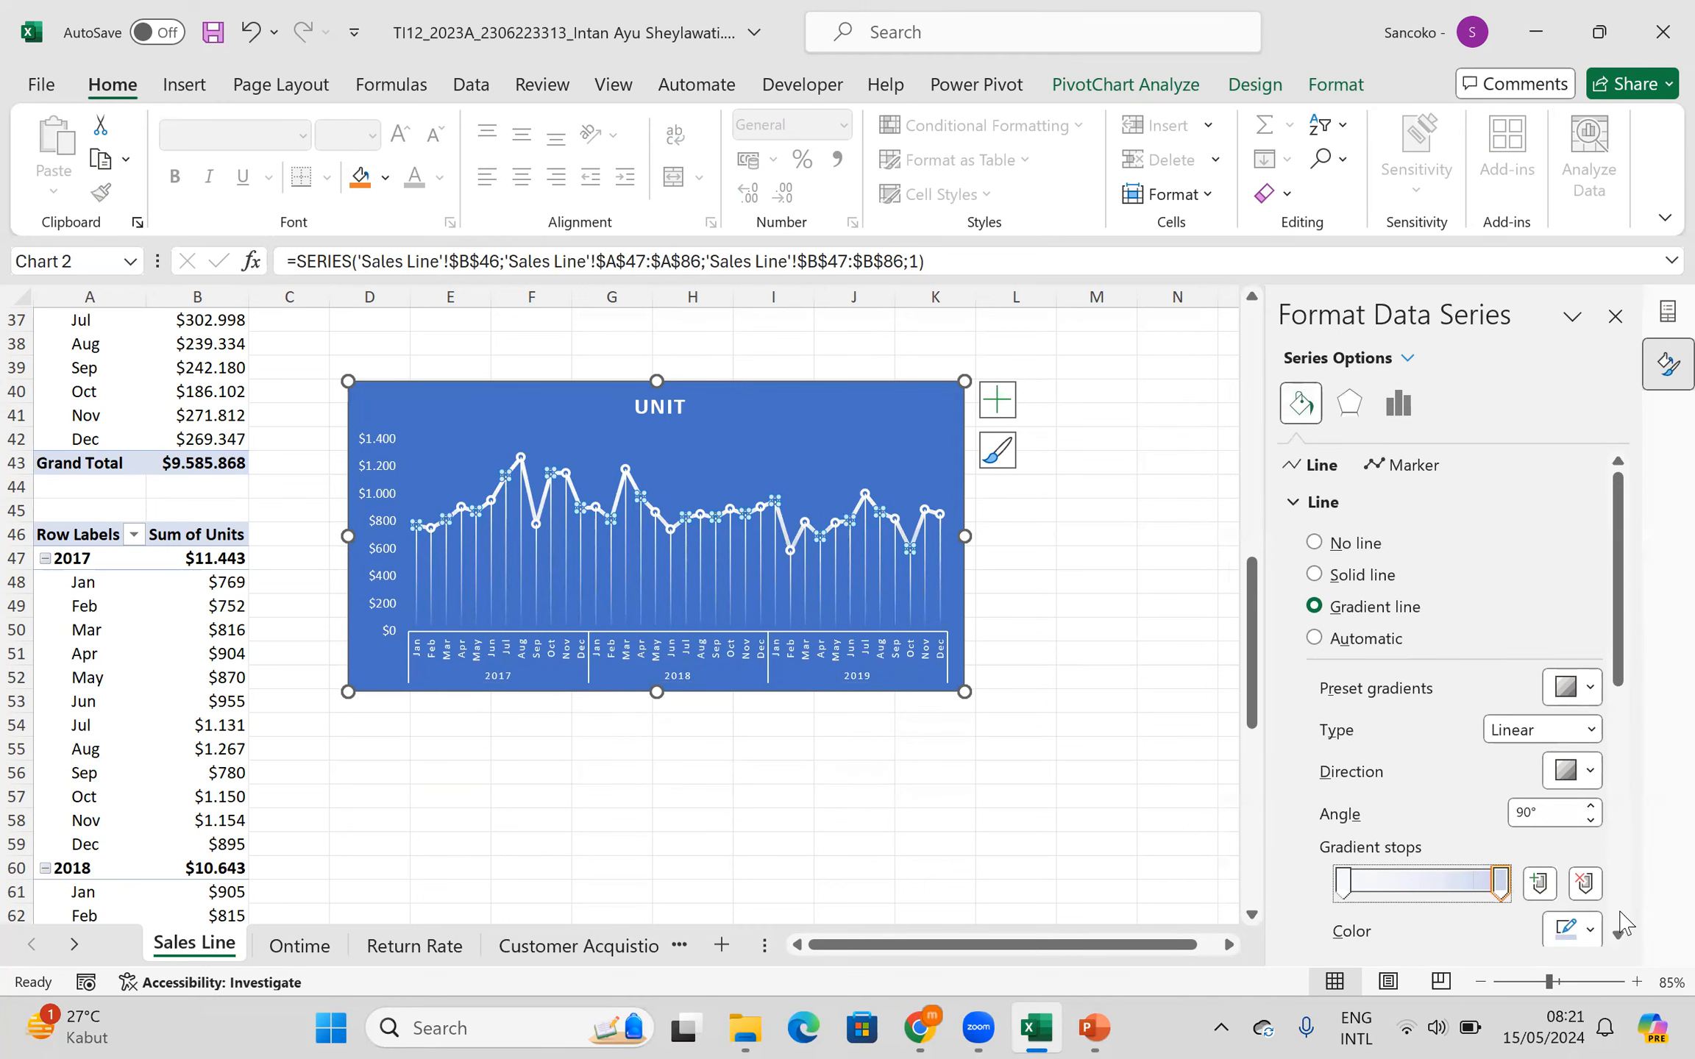
pyautogui.scroll(-3, 1611, 633)
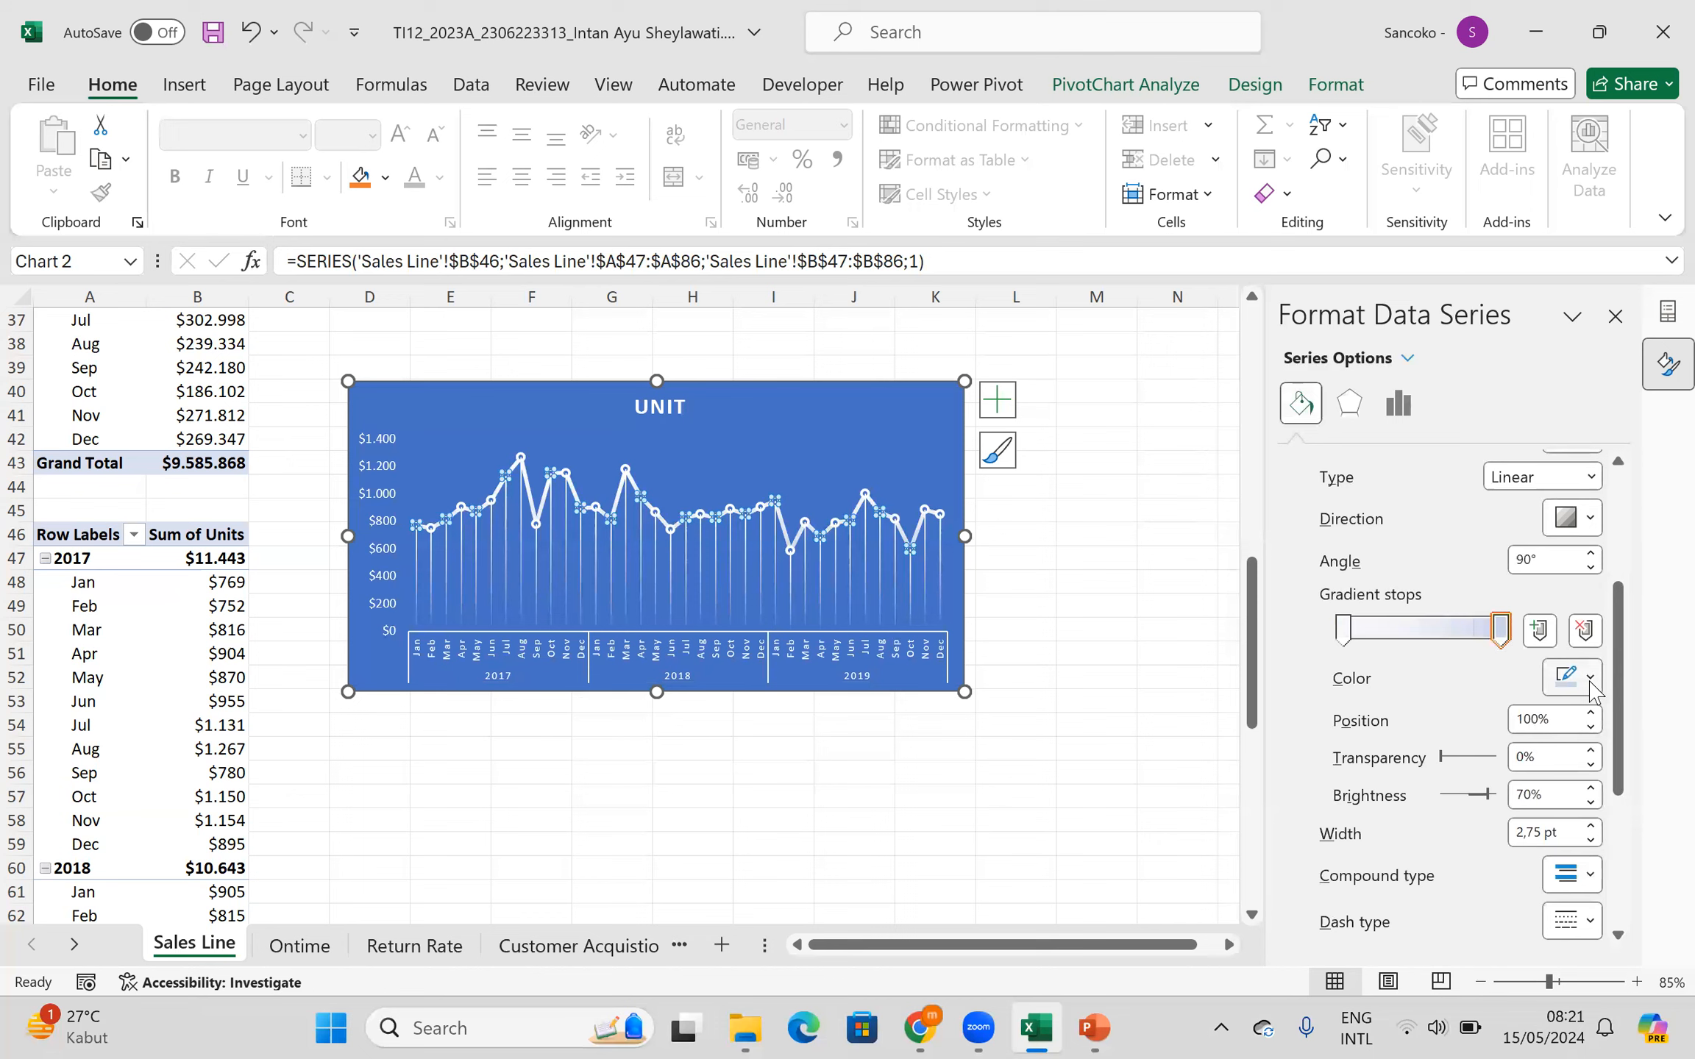
pyautogui.click(1590, 677)
pyautogui.click(1502, 528)
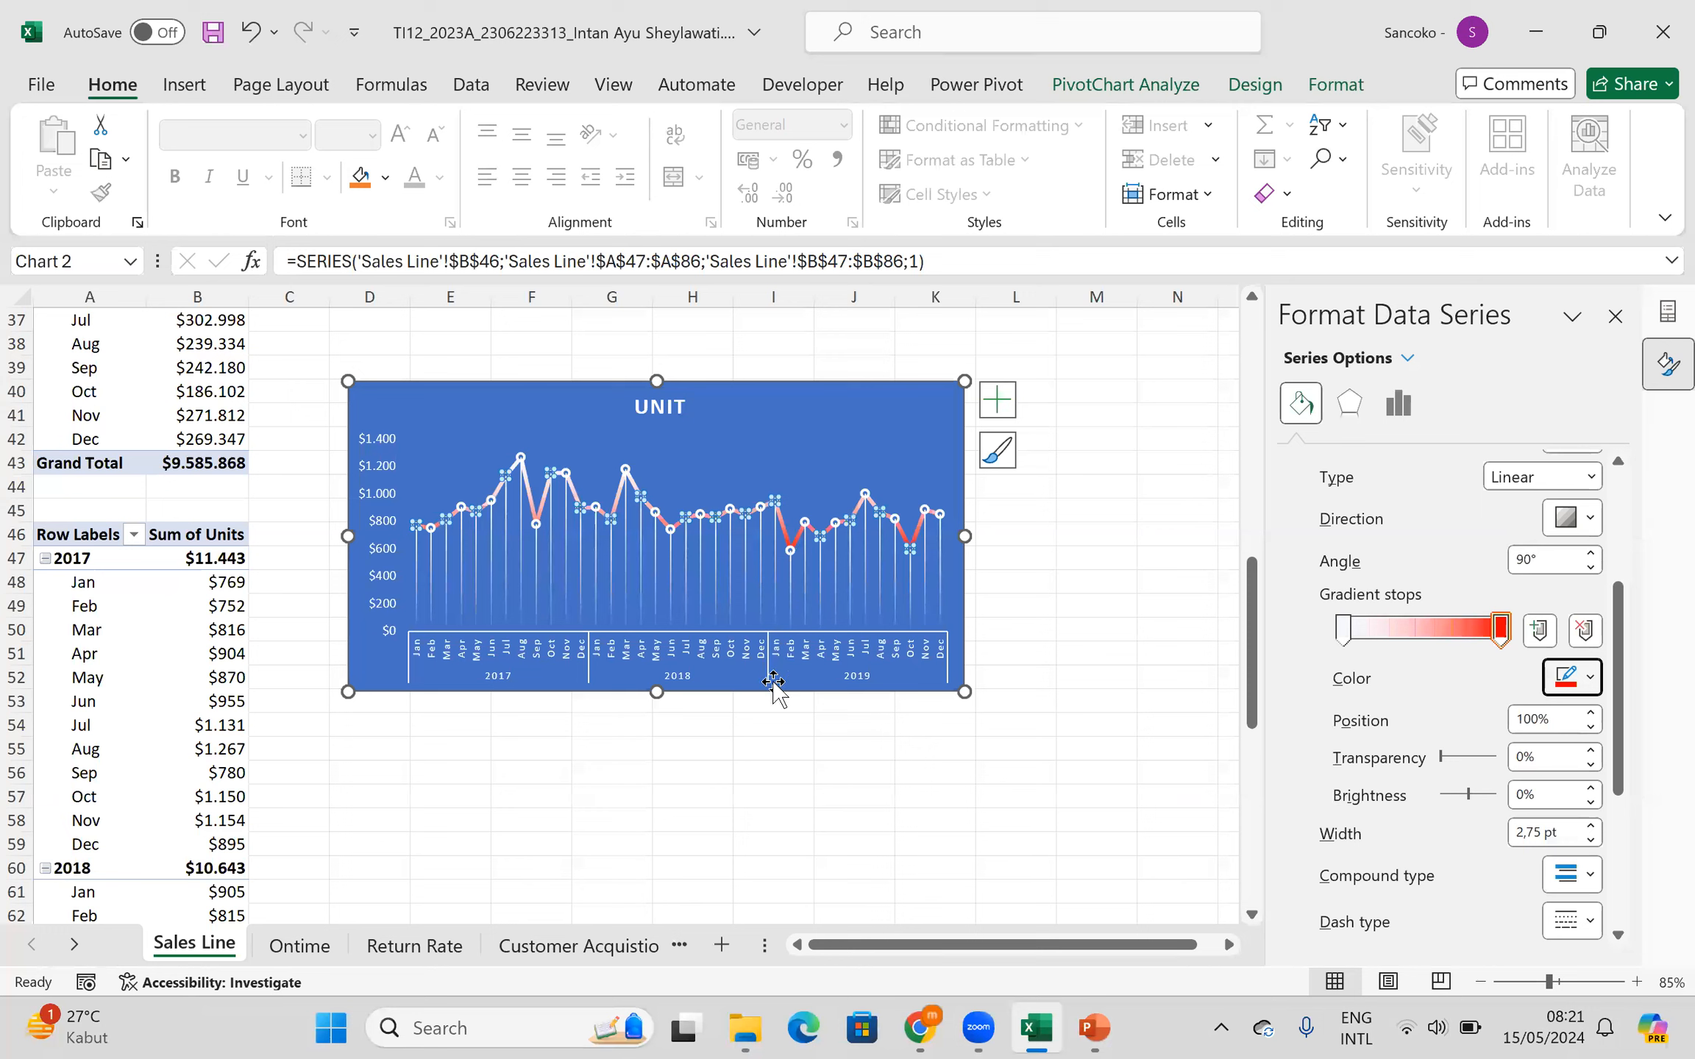
# - Shorten the Unit chart a little further from its lower edge and keep its chart area selected
pyautogui.moveTo(656, 691); pyautogui.dragTo(664, 673)
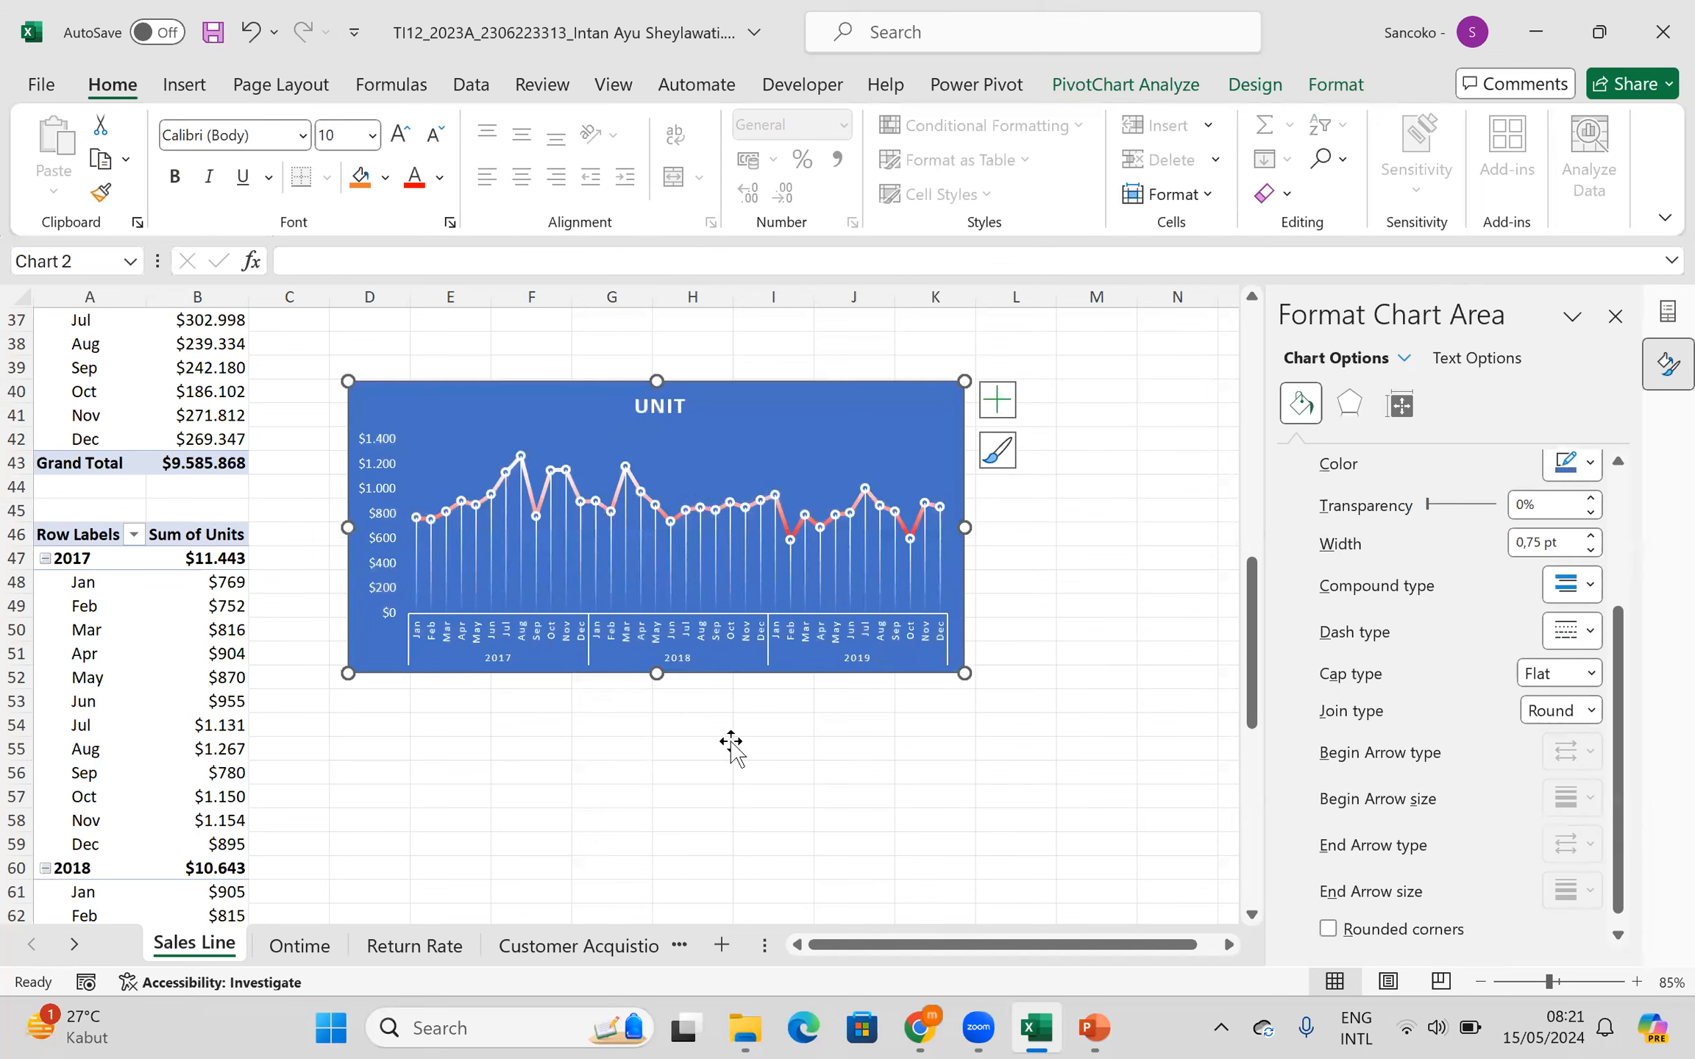
pyautogui.click(725, 749)
pyautogui.click(854, 388)
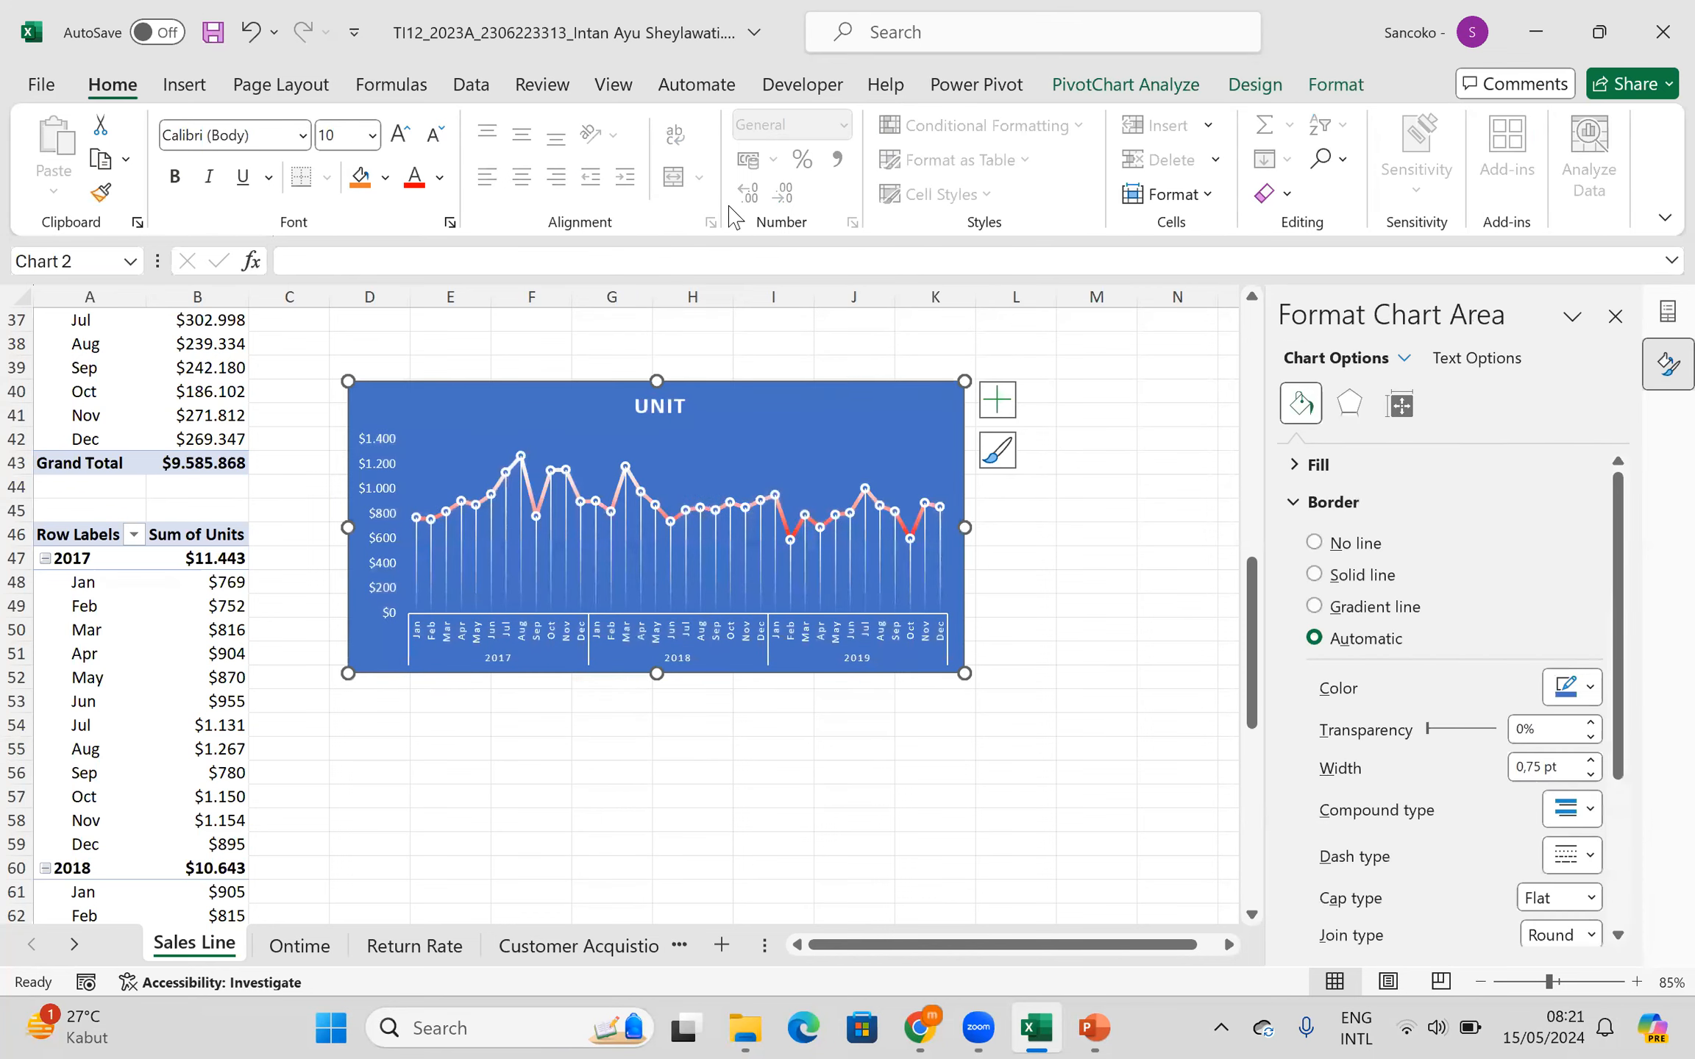
pyautogui.rightClick(797, 388)
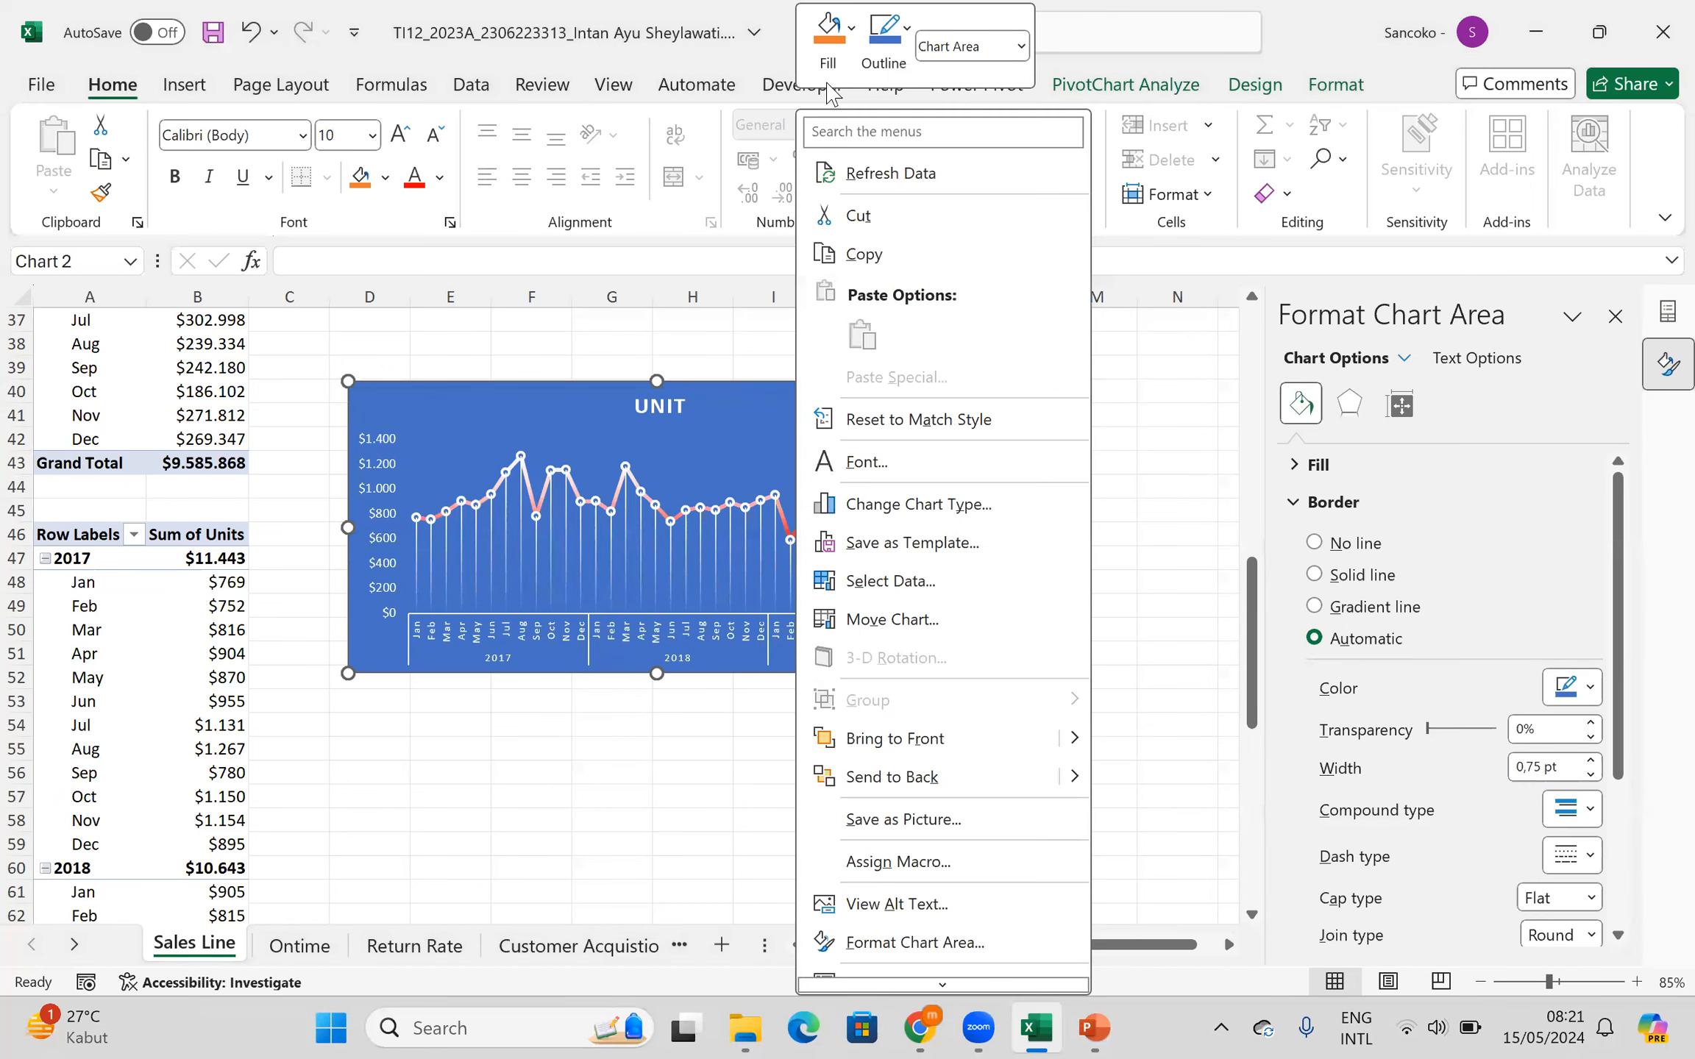
pyautogui.click(829, 74)
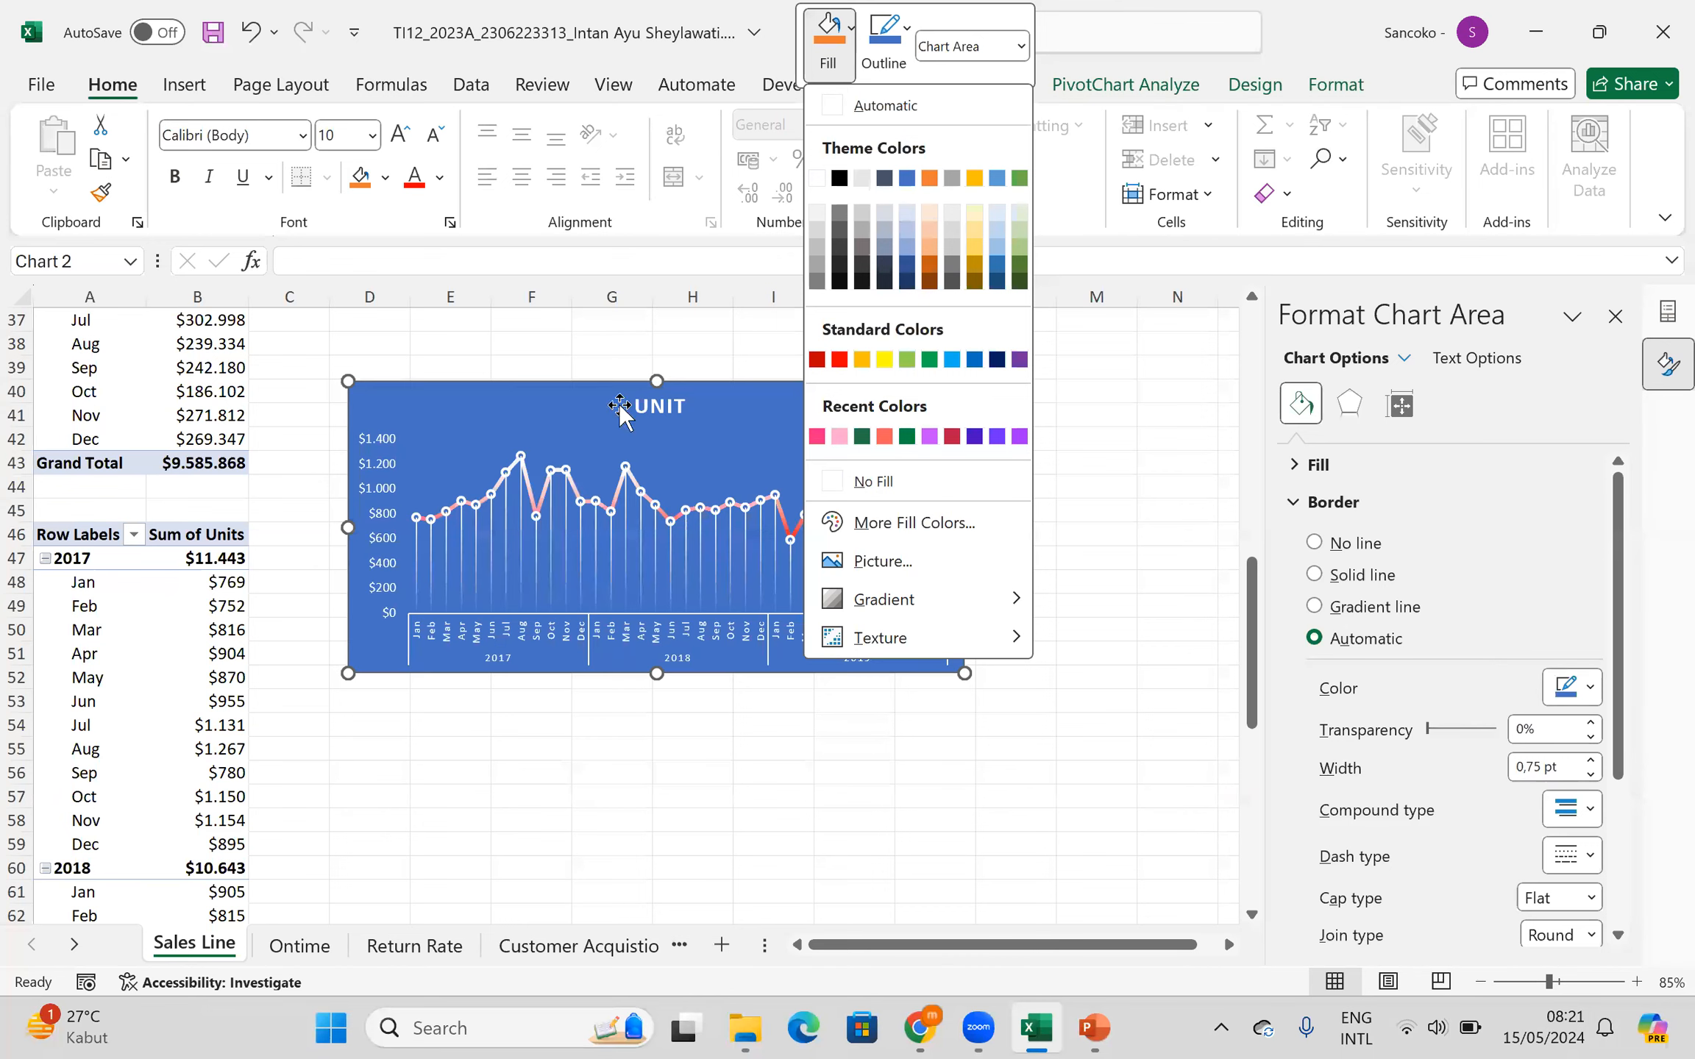
pyautogui.click(560, 392)
pyautogui.rightClick(559, 388)
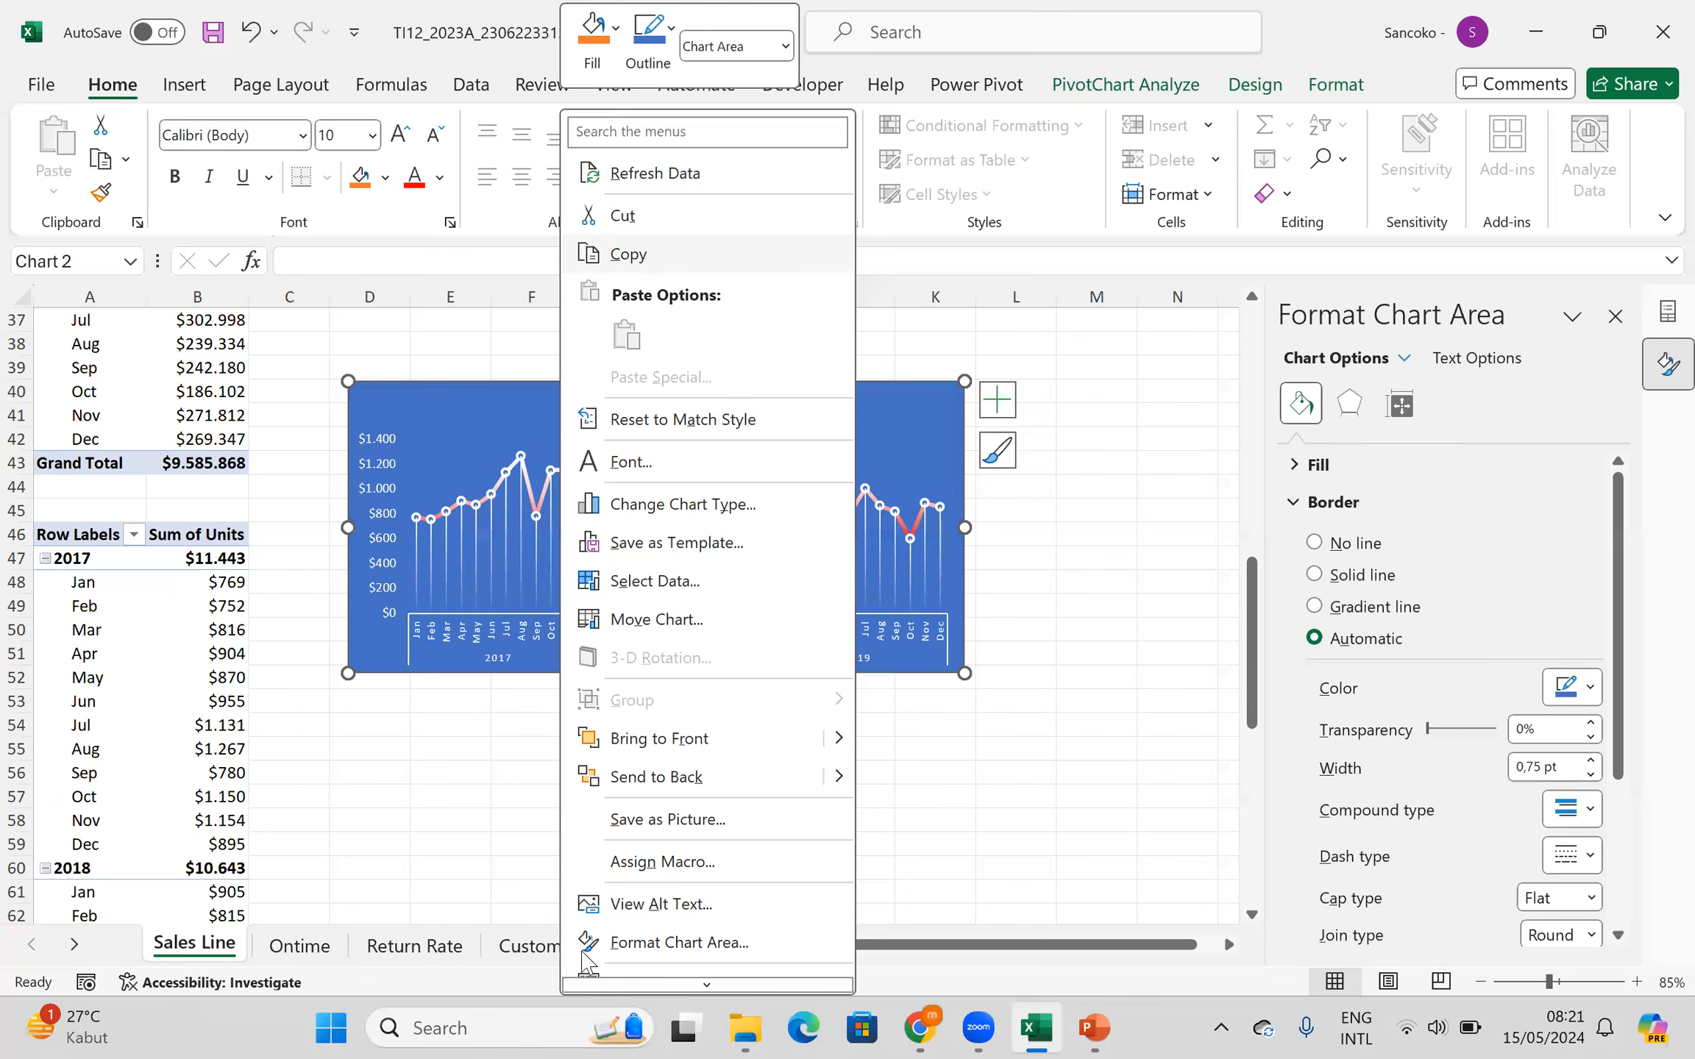
pyautogui.click(86, 955)
pyautogui.click(74, 944)
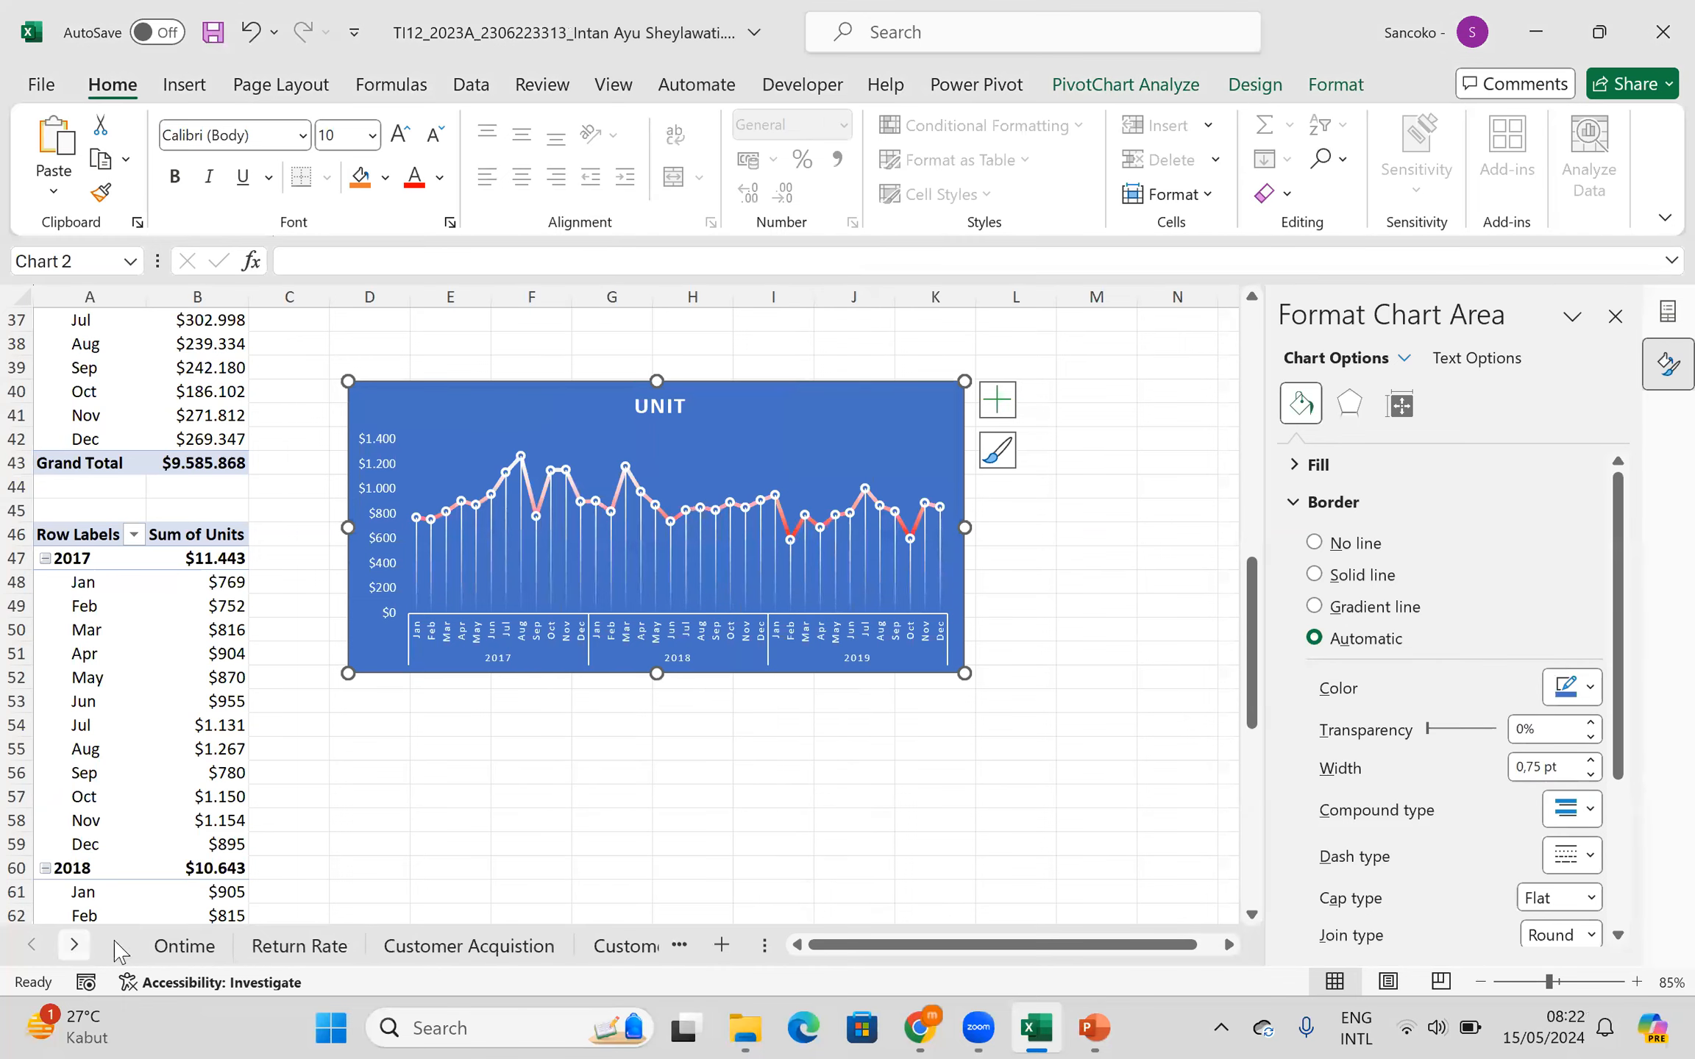
# - Switch to PowerPoint, examine slides 3 and 4 with the expected unit results and dashboard layout, and return to the Excel workbook
pyautogui.click(1094, 1029)
pyautogui.click(130, 574)
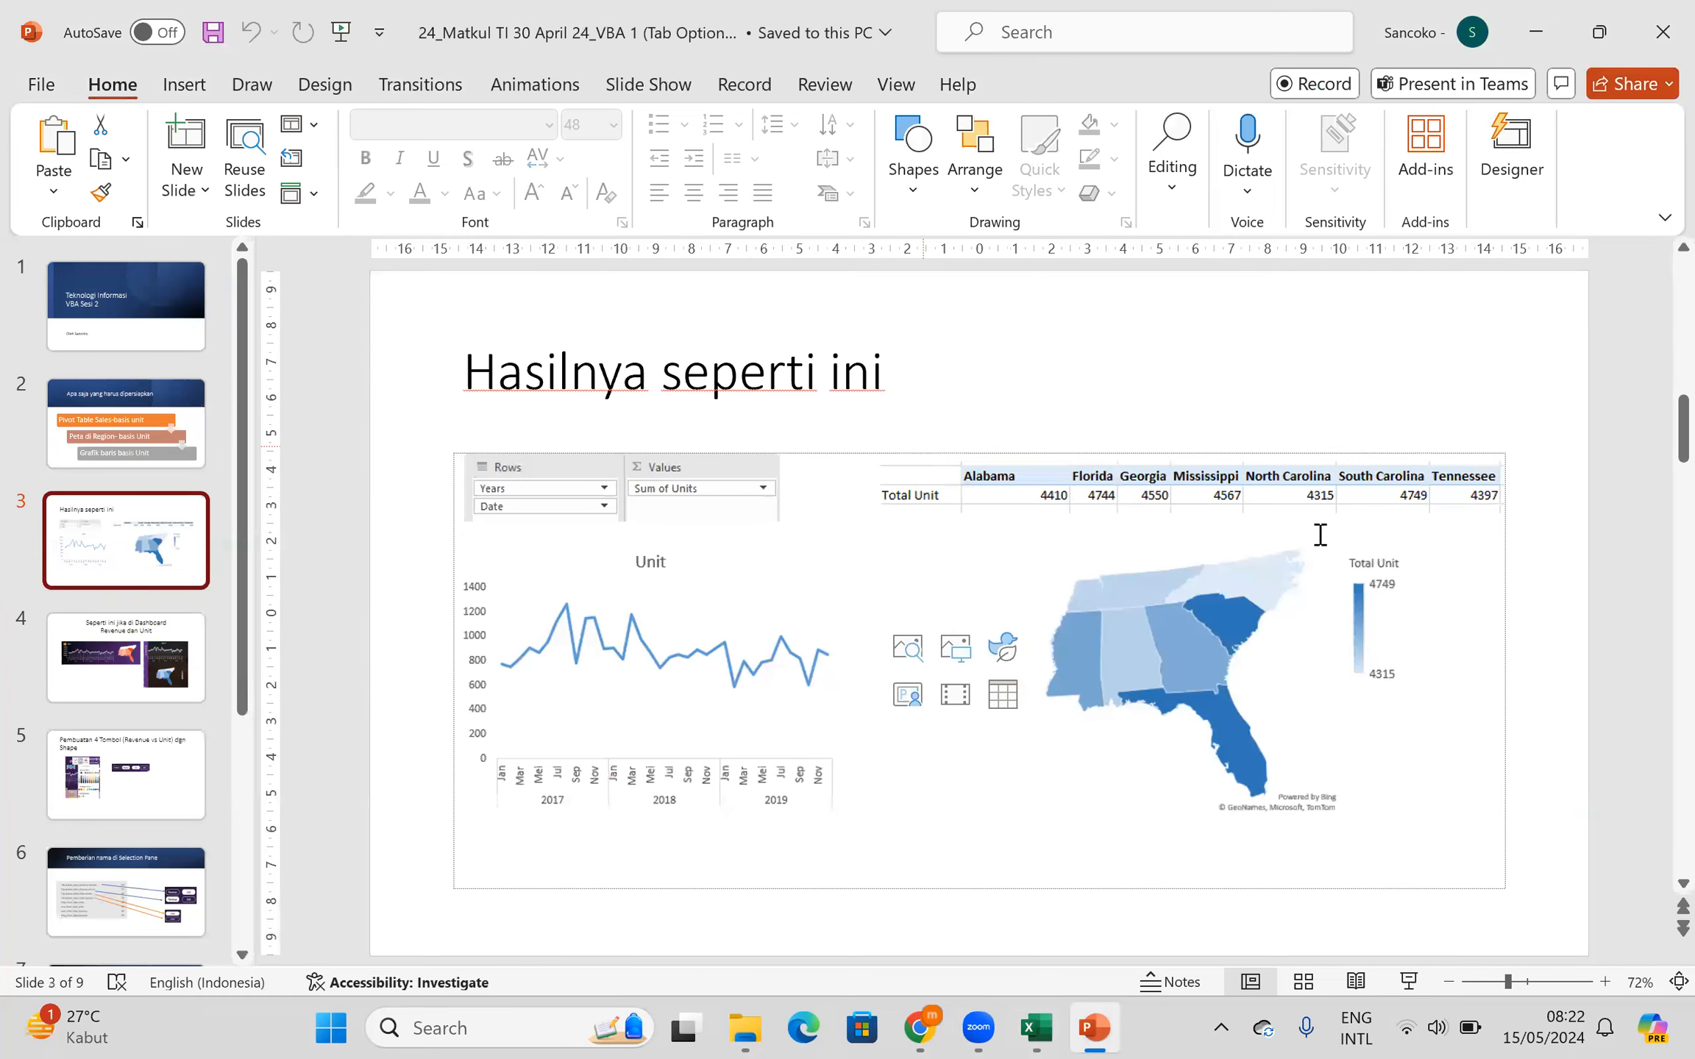
pyautogui.click(79, 662)
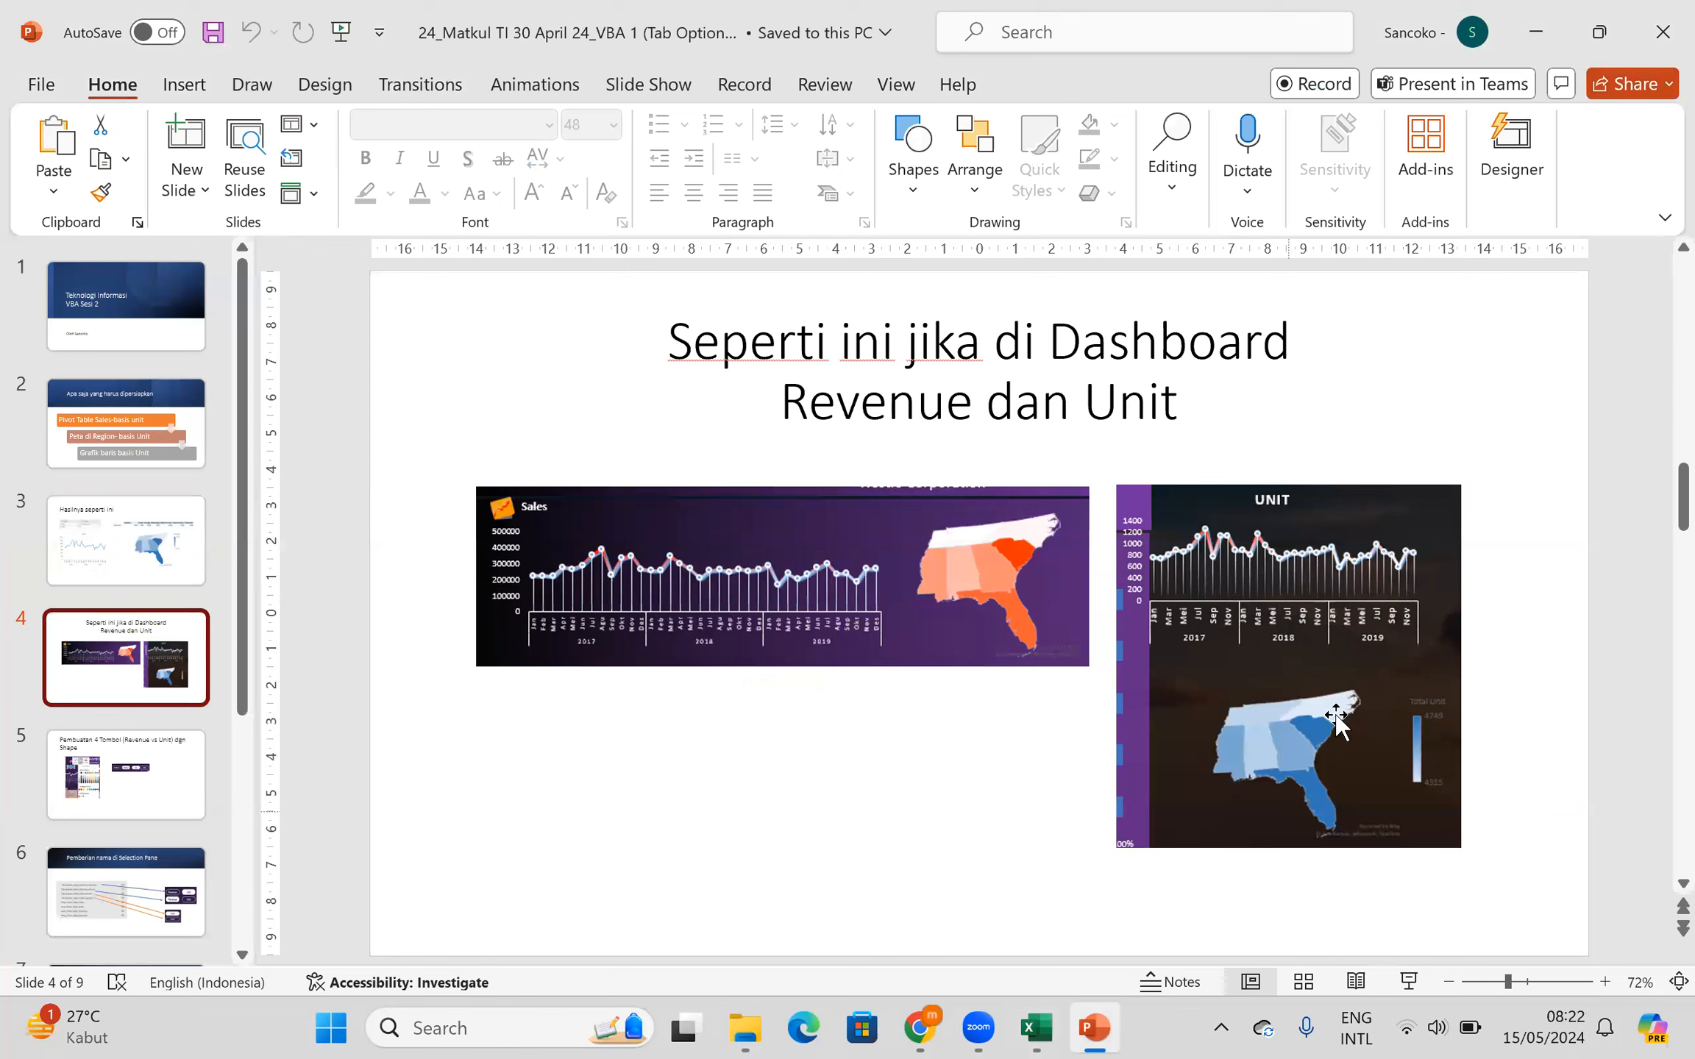
pyautogui.moveTo(1056, 1015)
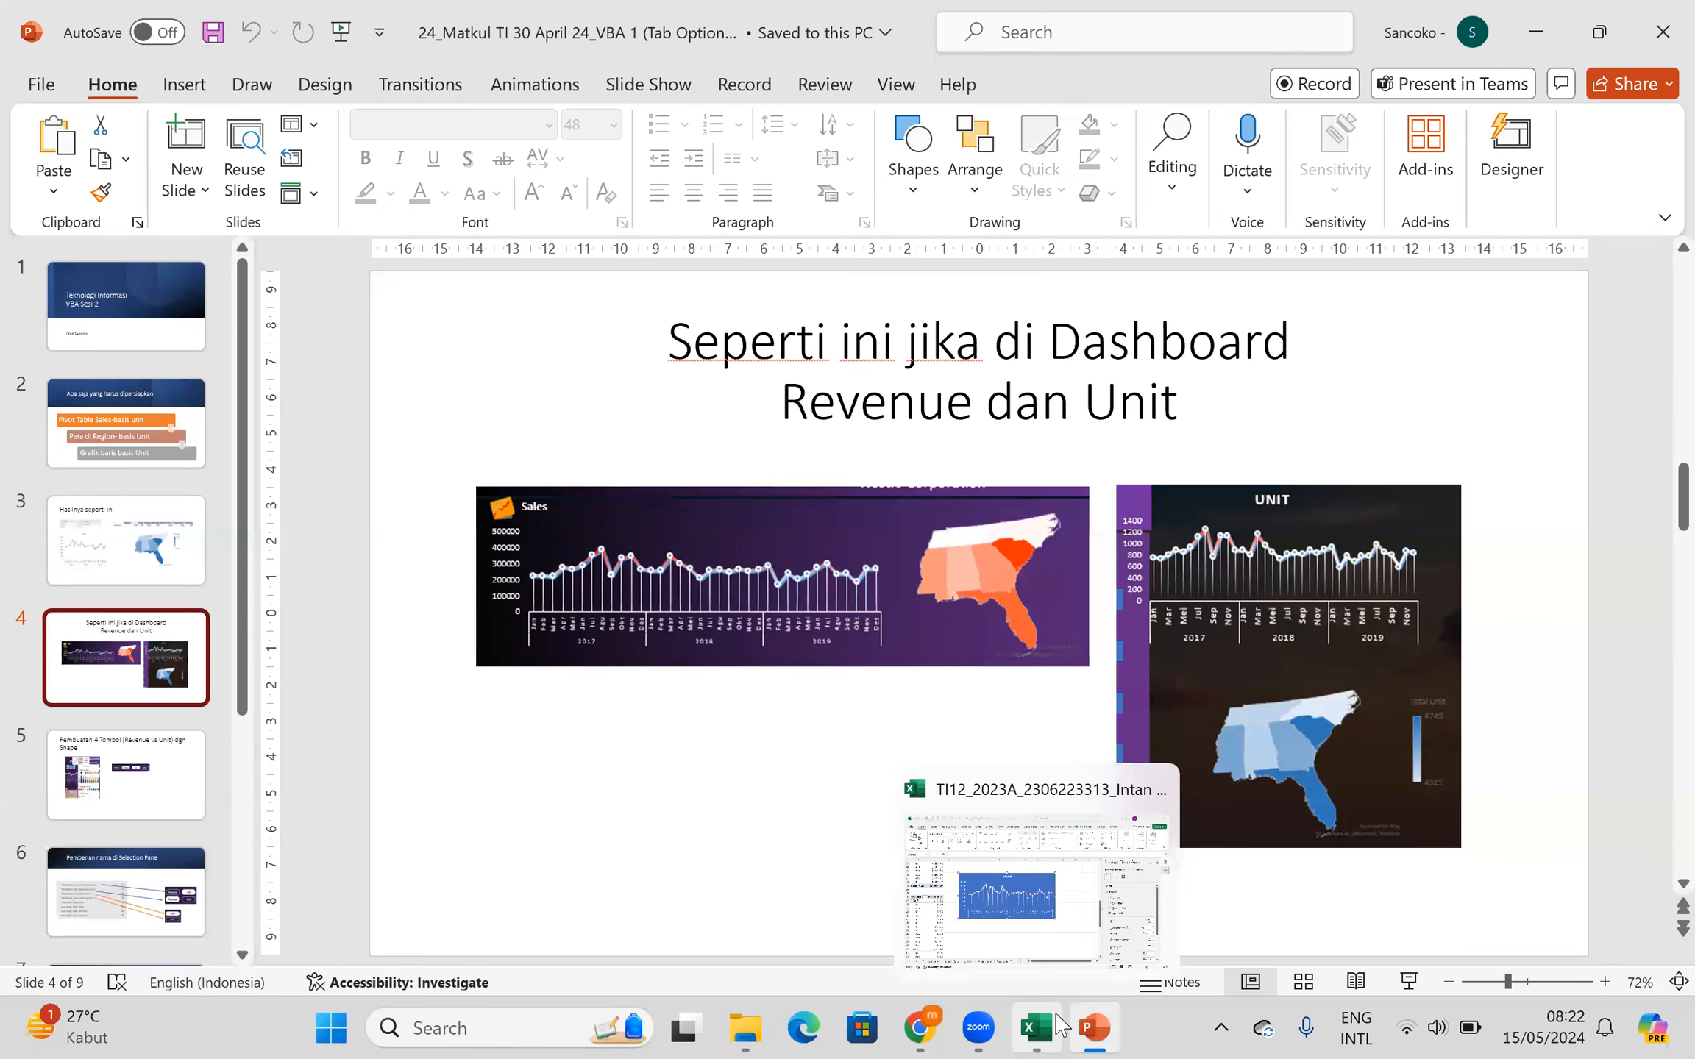
pyautogui.click(1047, 912)
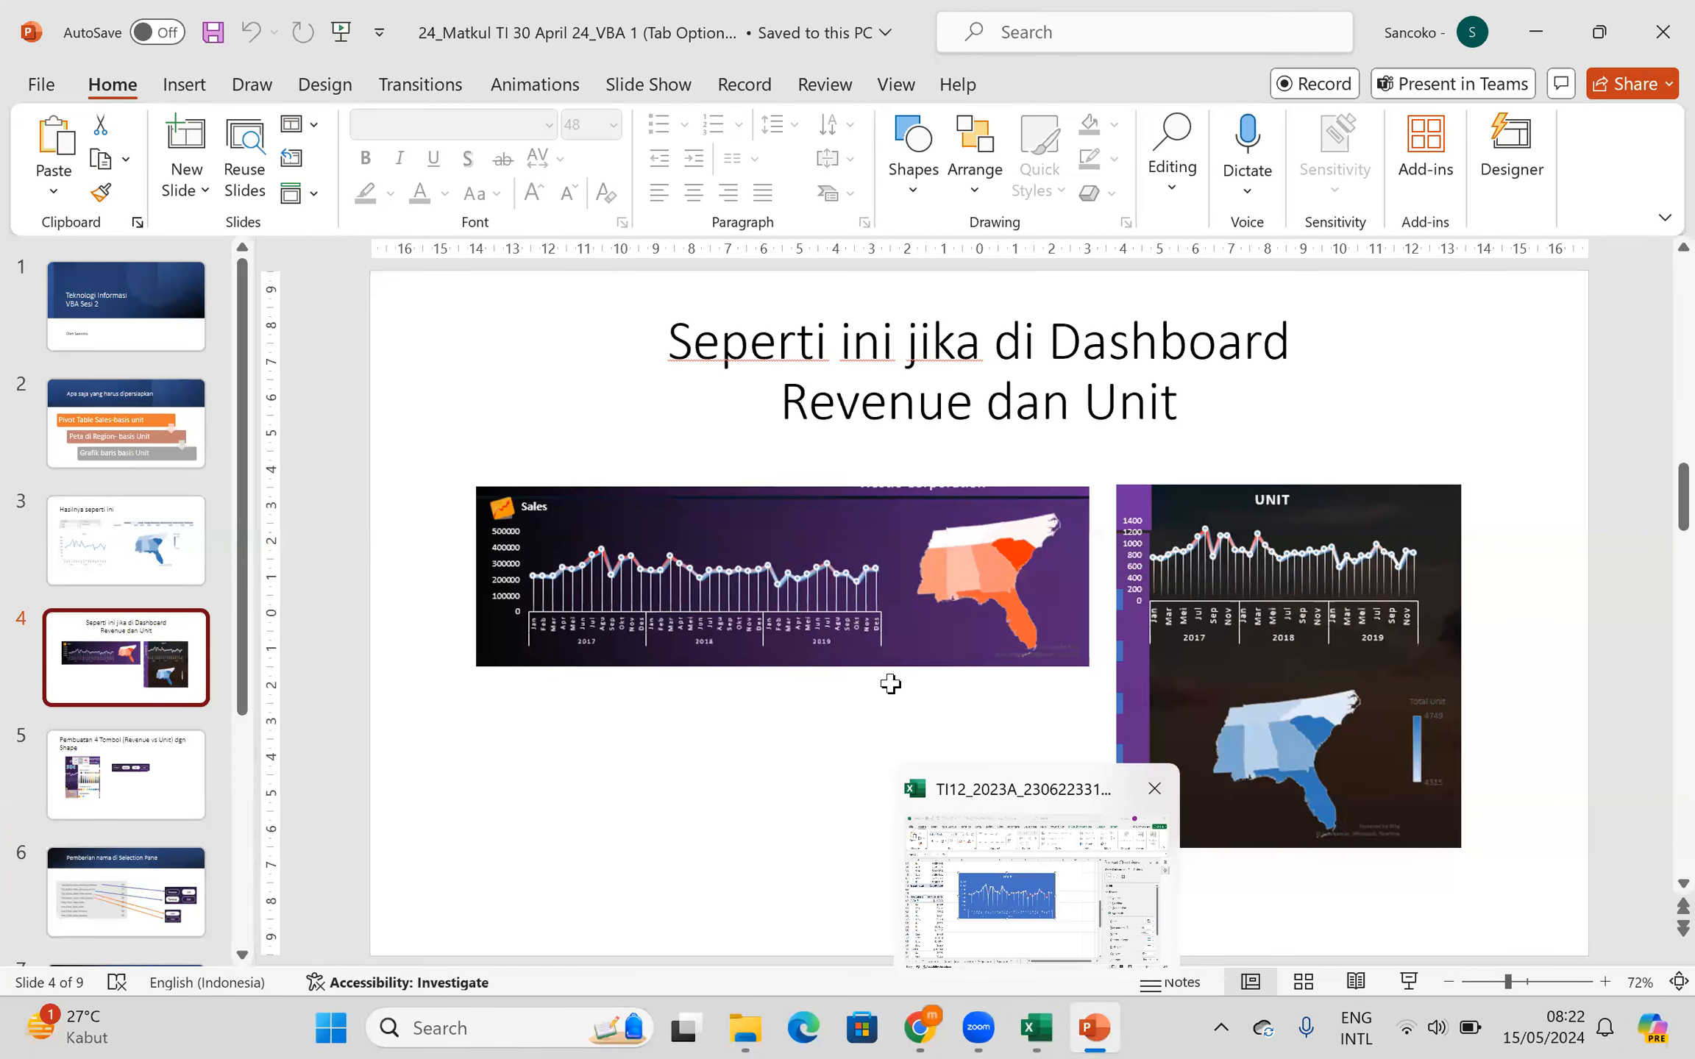
# - Copy the Unit line chart from Sales Line and open the Dashboard sheet
pyautogui.rightClick(959, 632)
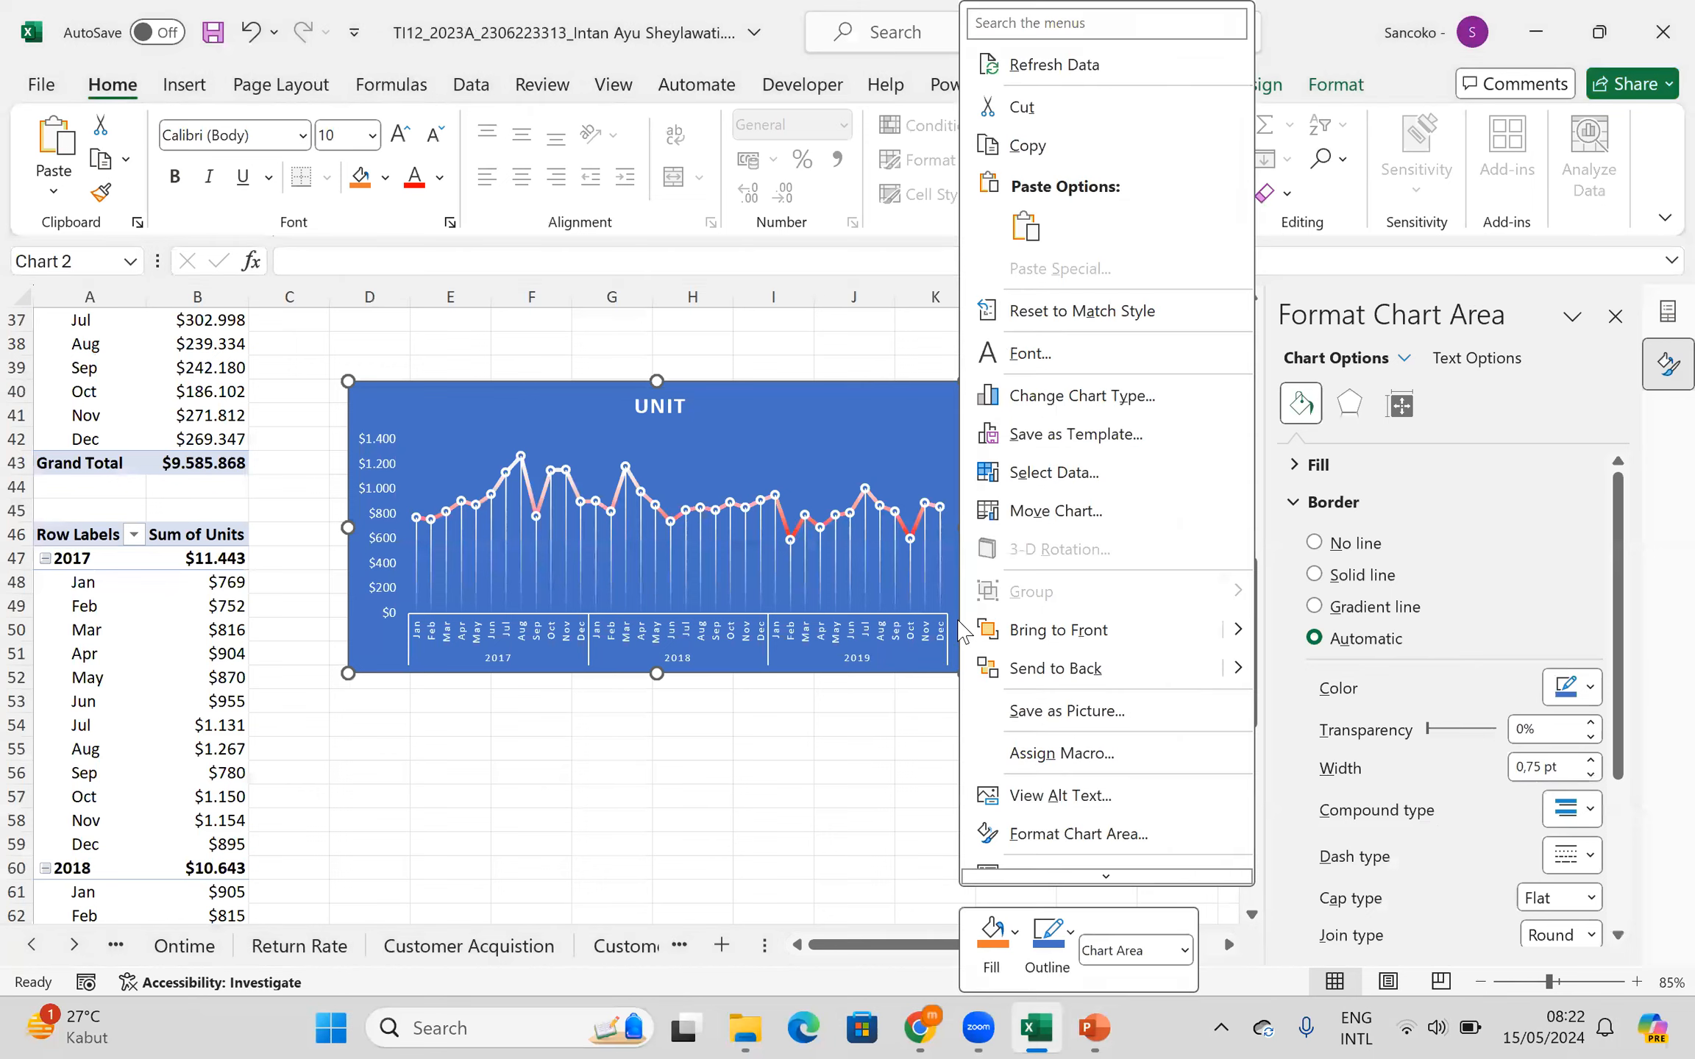
pyautogui.click(1030, 145)
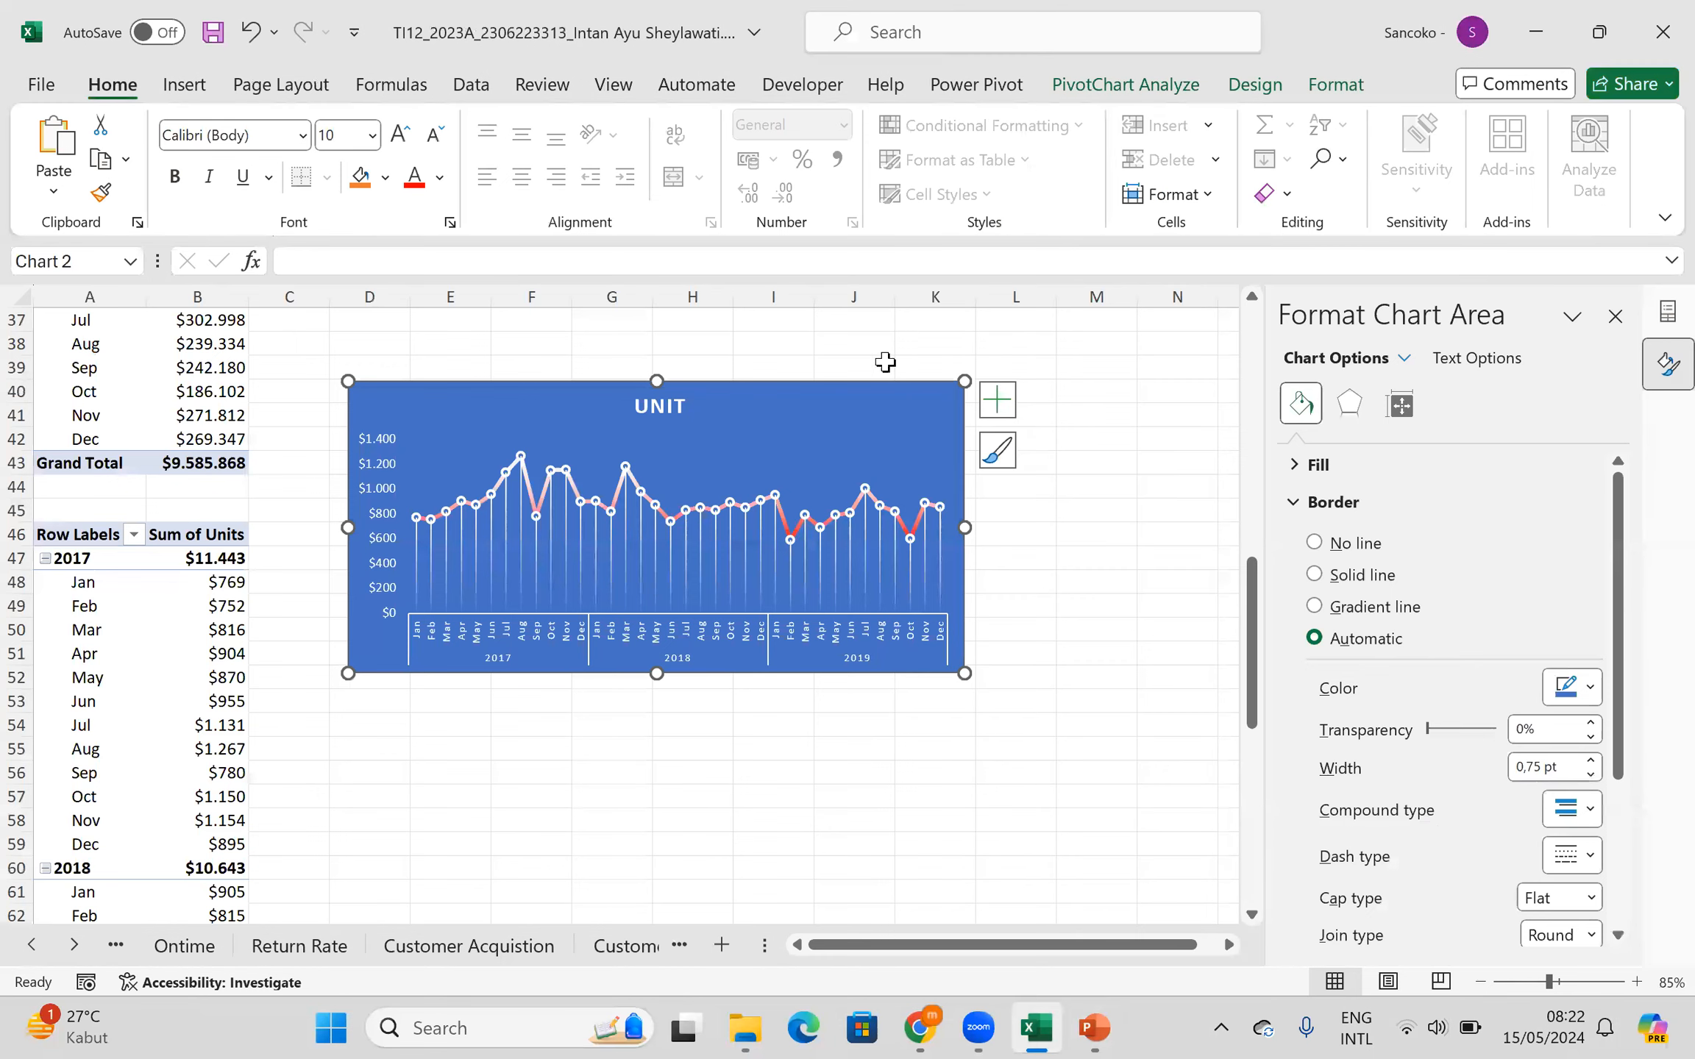
pyautogui.click(73, 947)
pyautogui.click(73, 947)
pyautogui.click(73, 947)
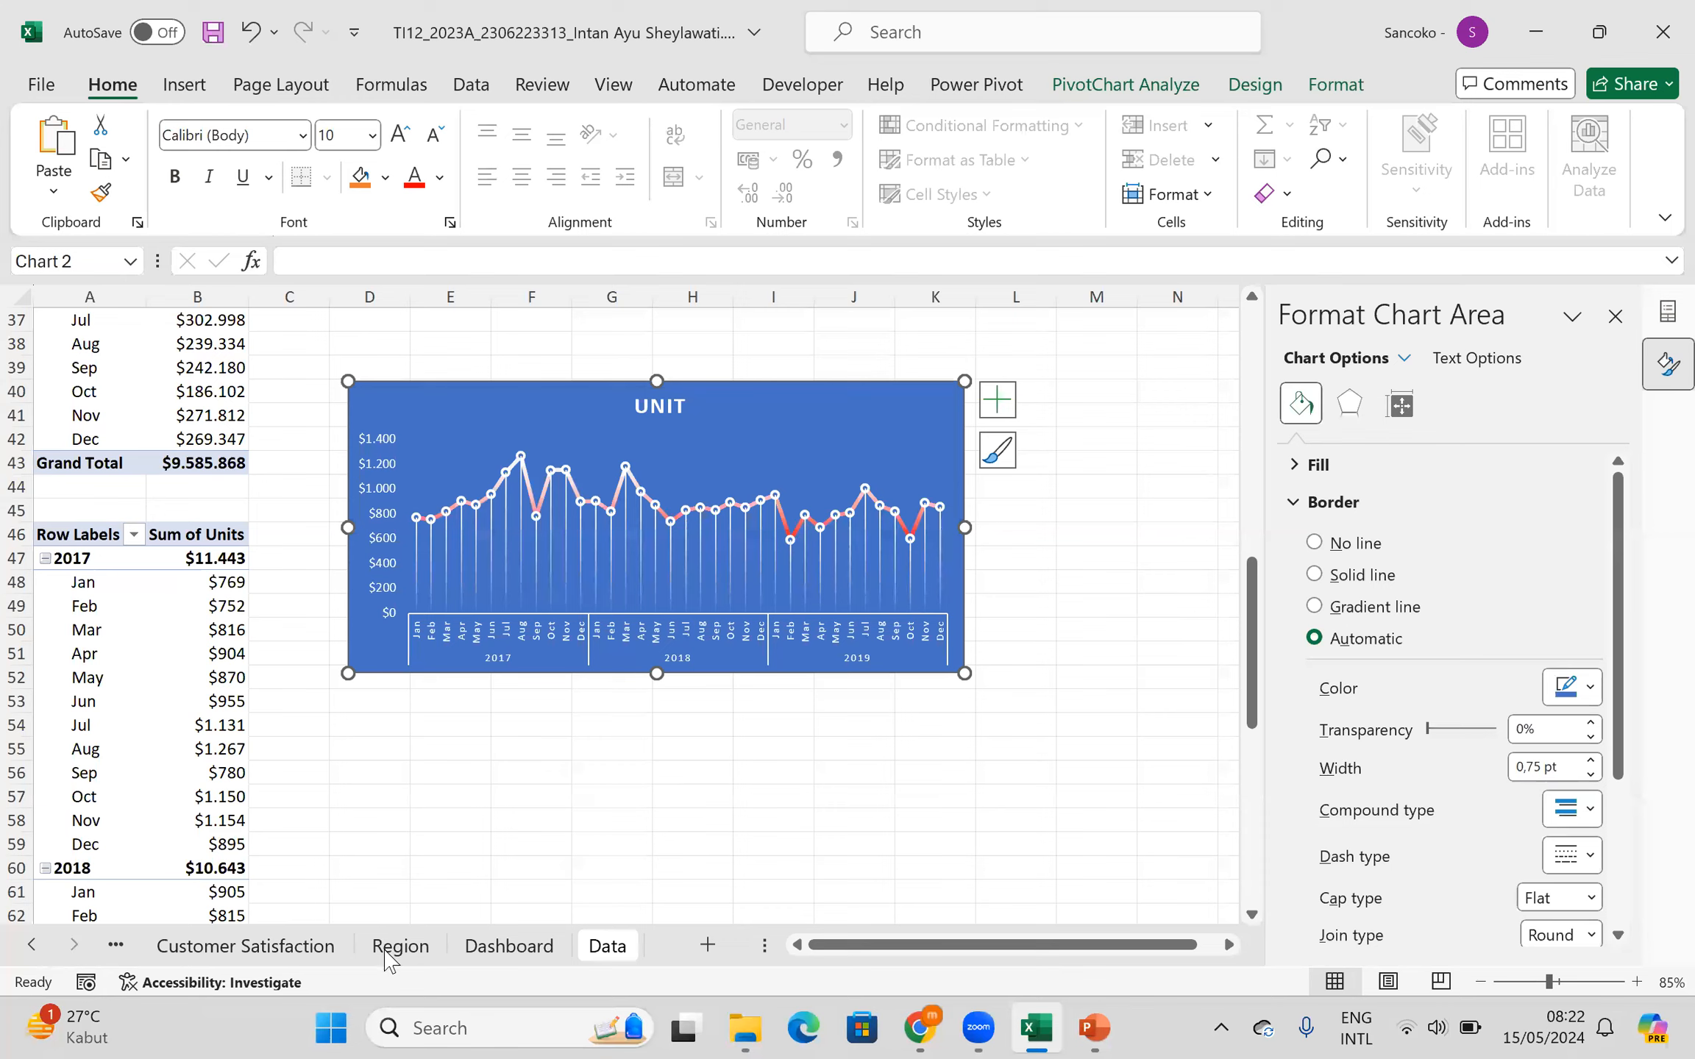
pyautogui.click(508, 950)
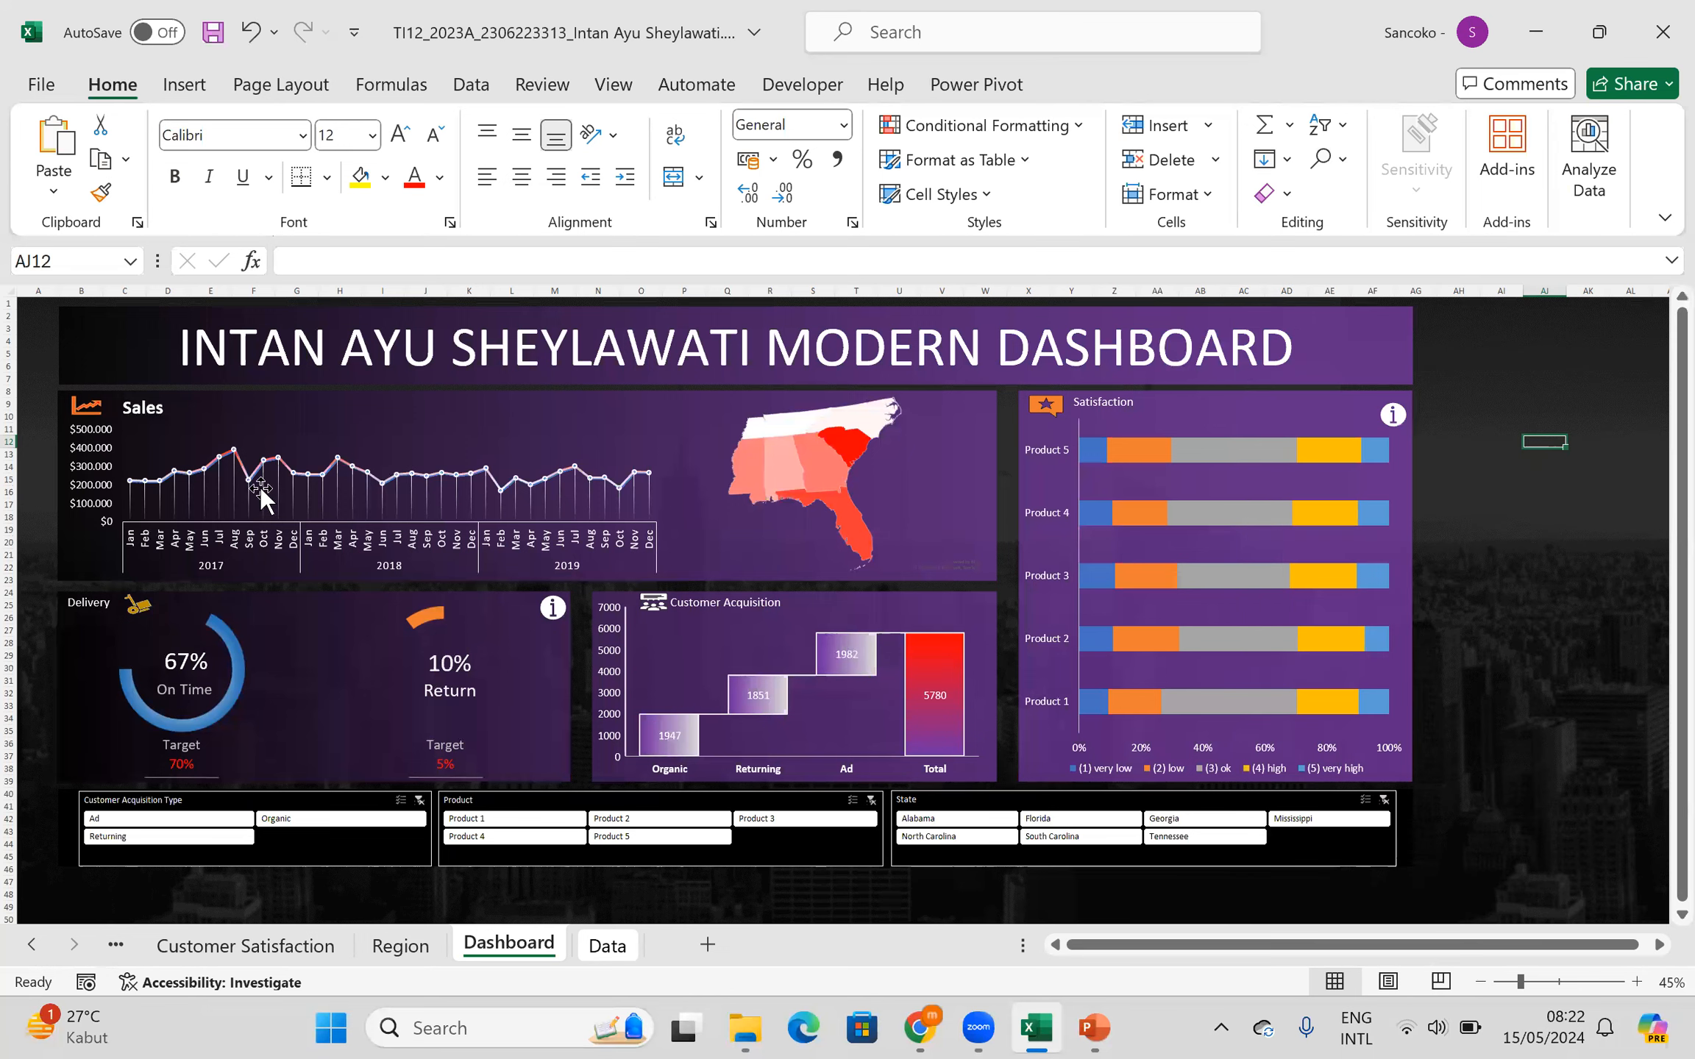
# - Paste the Unit line chart into the empty area beside the dashboard and close its field list
pyautogui.click(276, 406)
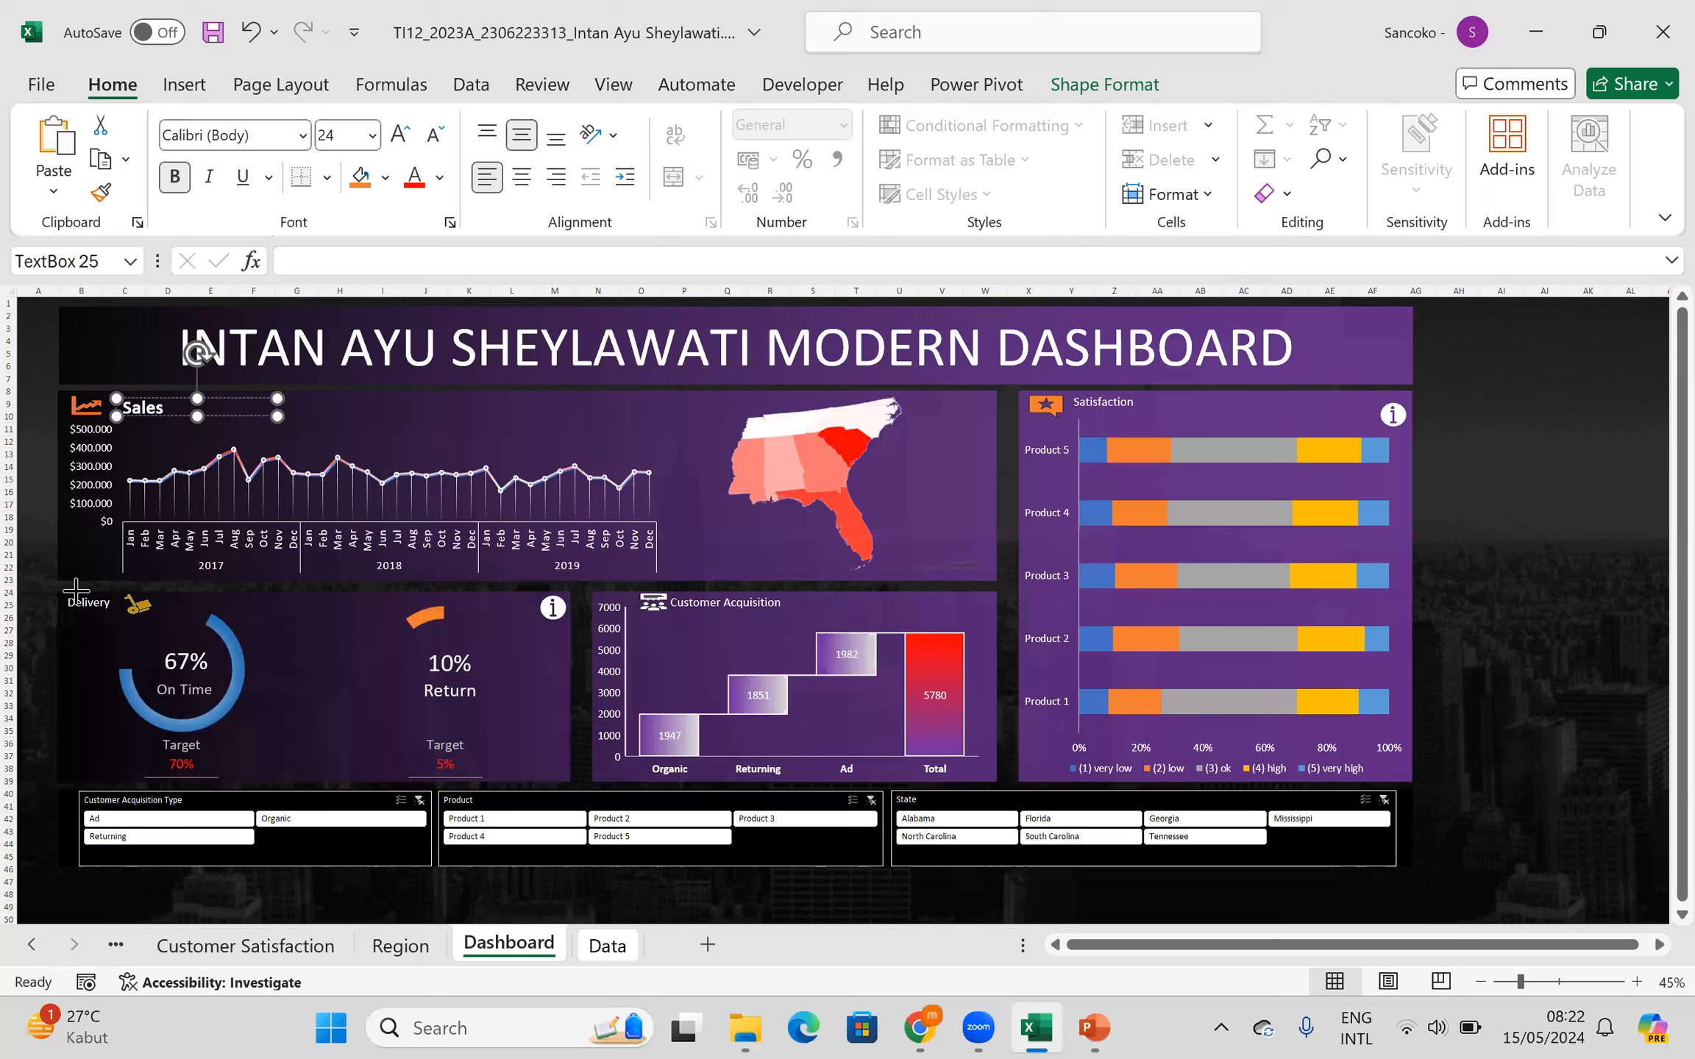
pyautogui.click(55, 622)
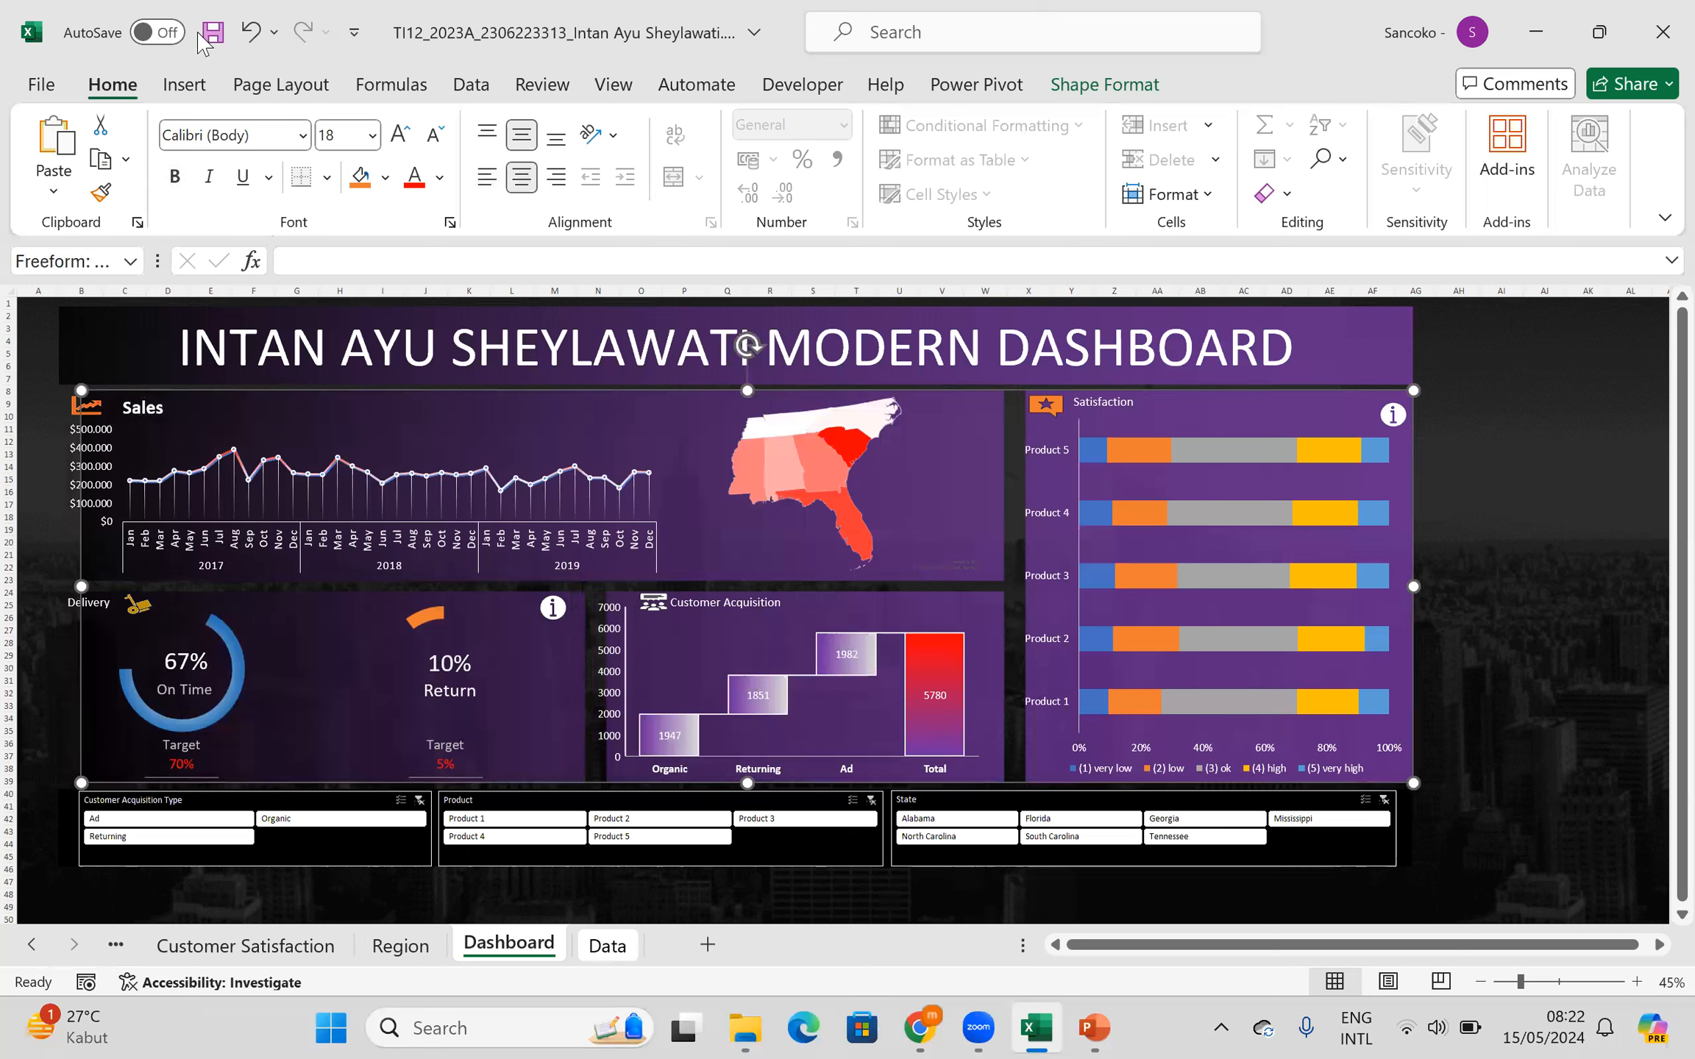
pyautogui.rightClick(1529, 472)
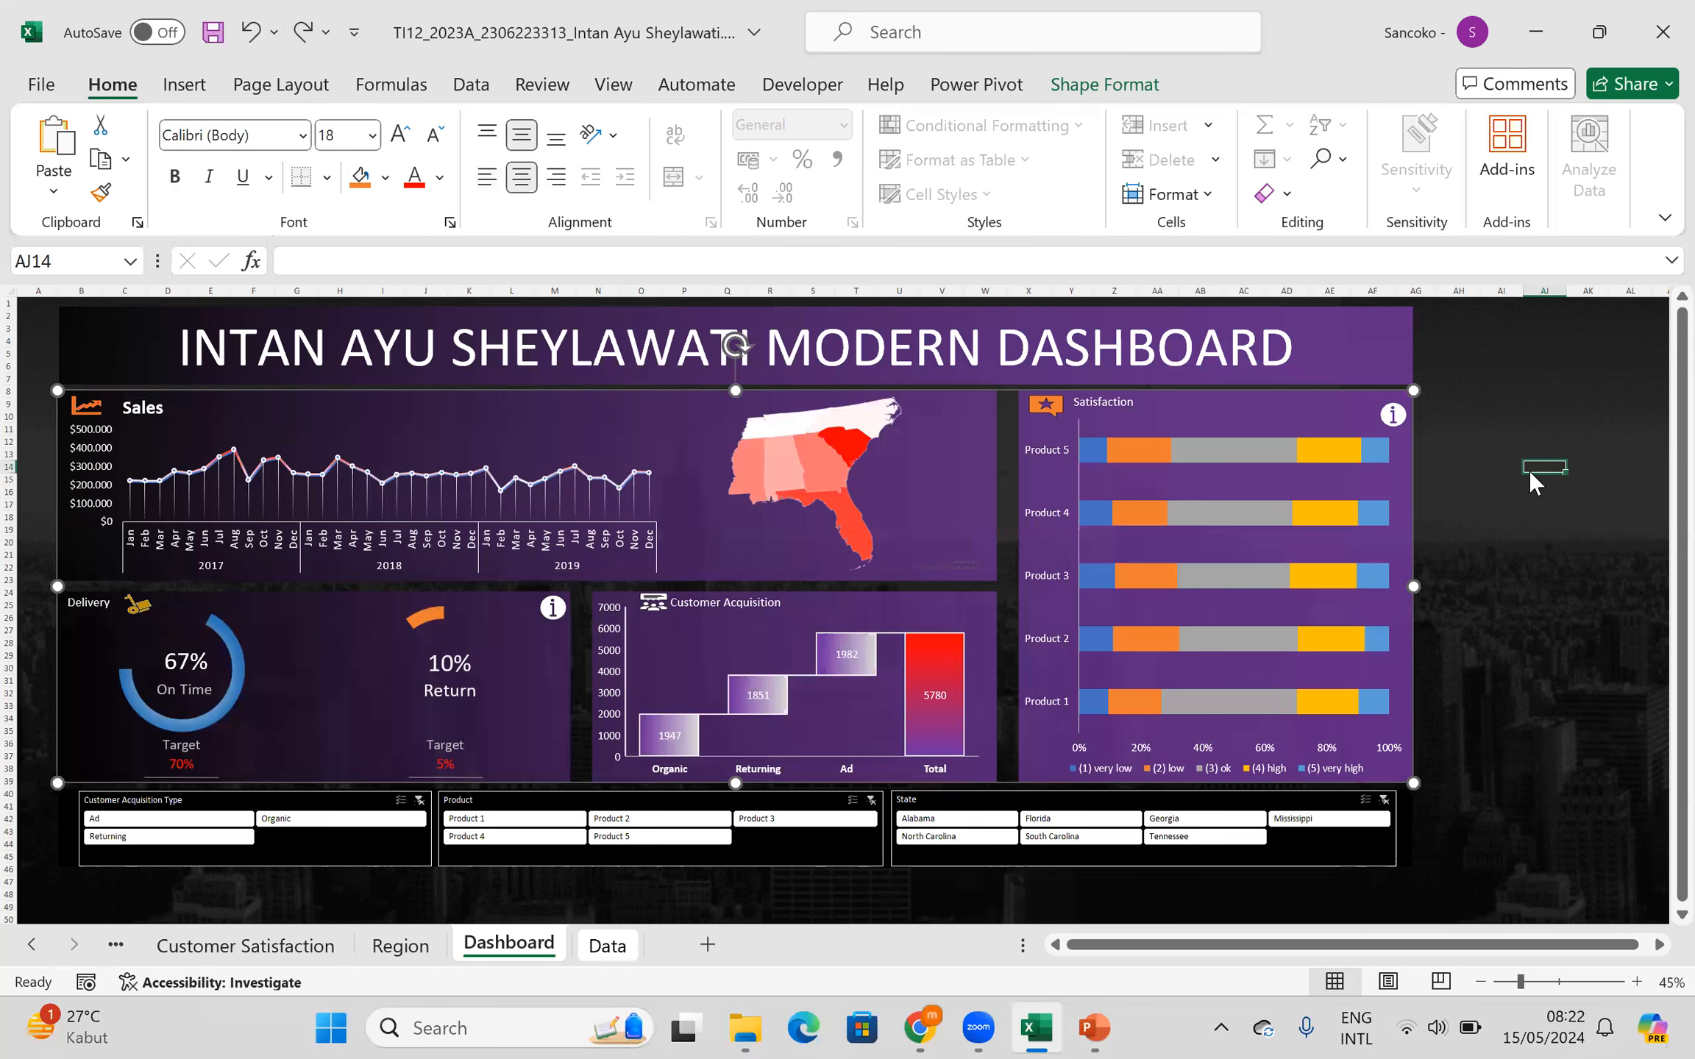
pyautogui.click(1351, 406)
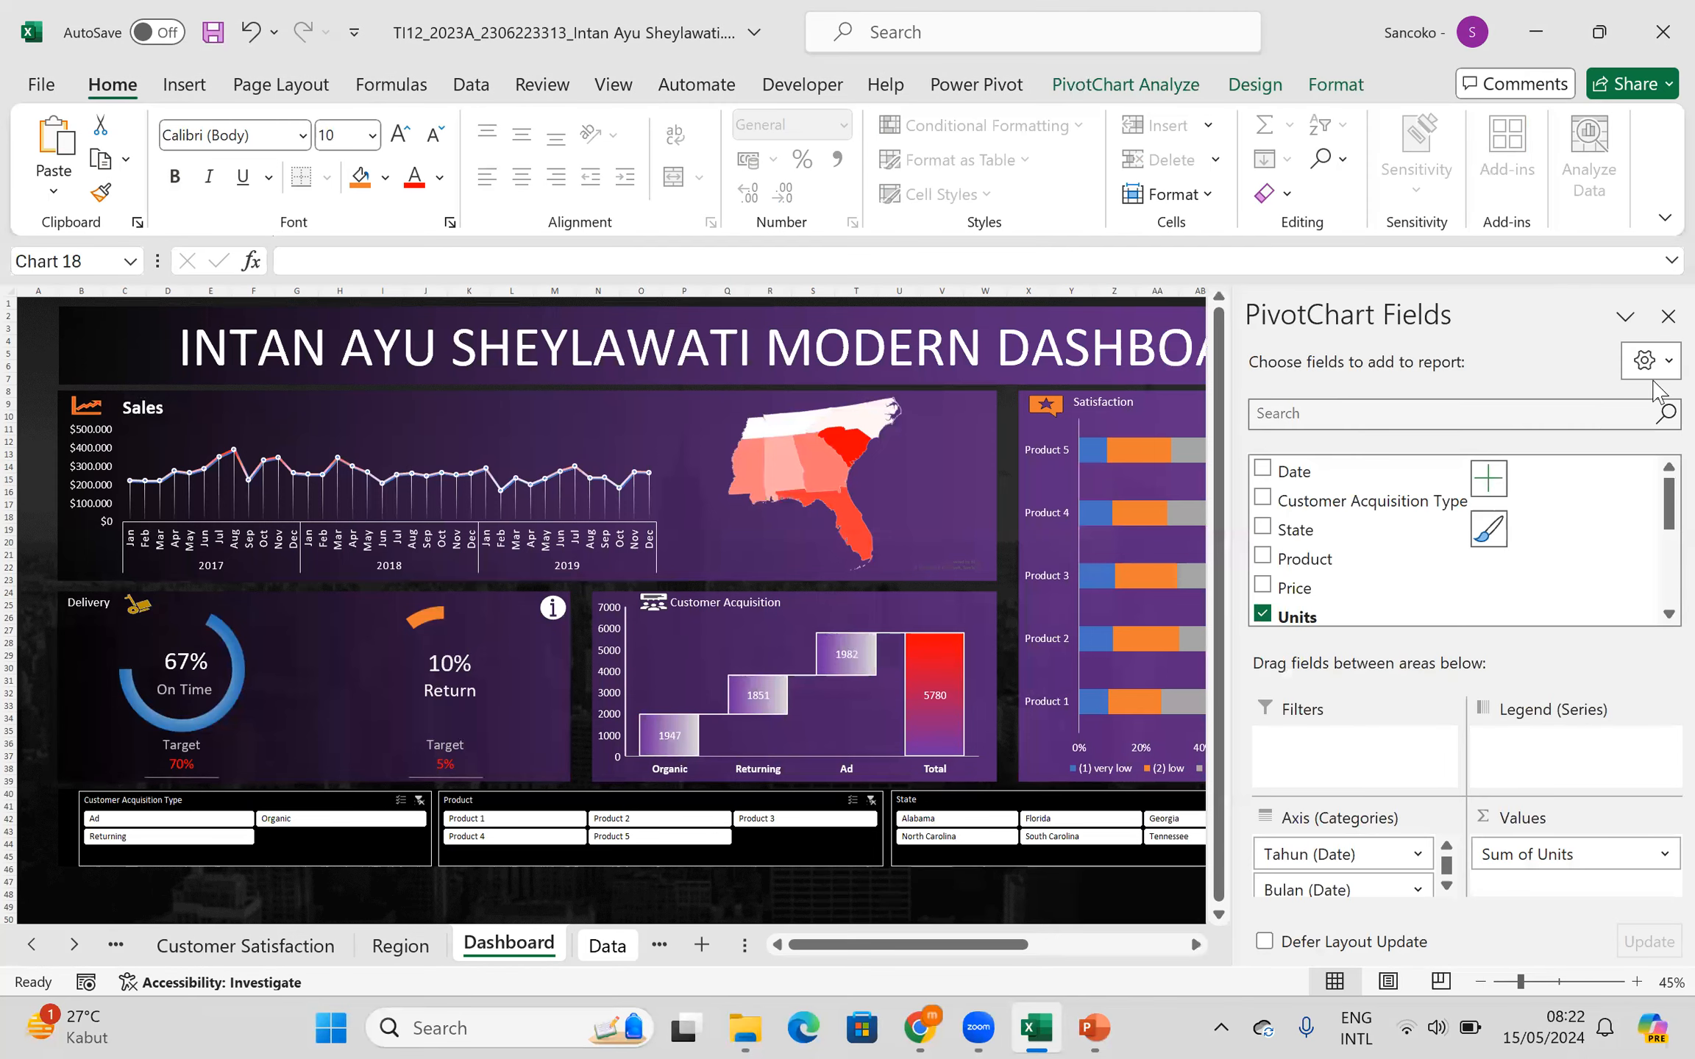
pyautogui.click(1664, 314)
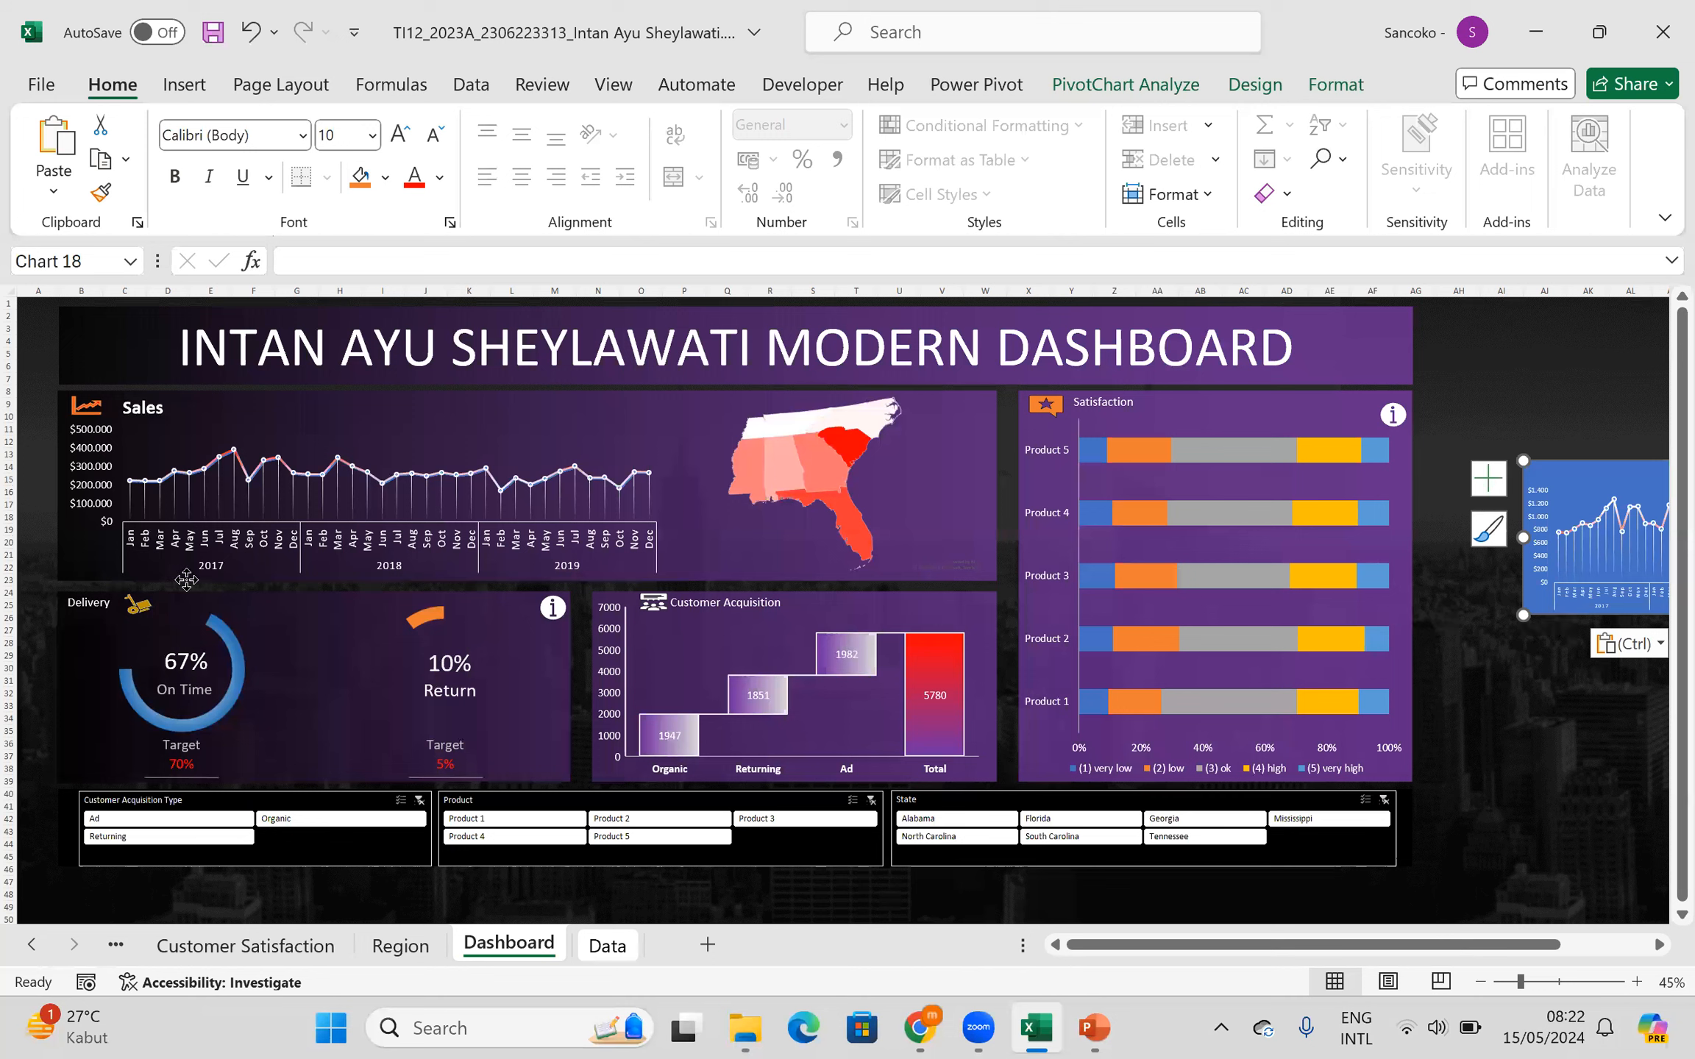
# - Widen the Unit line chart to match the Sales line chart's width, then move it aside over the Satisfaction tile
pyautogui.moveTo(122, 576)
pyautogui.mouseDown()
pyautogui.moveTo(81, 575)
pyautogui.moveTo(96, 572)
pyautogui.mouseUp()
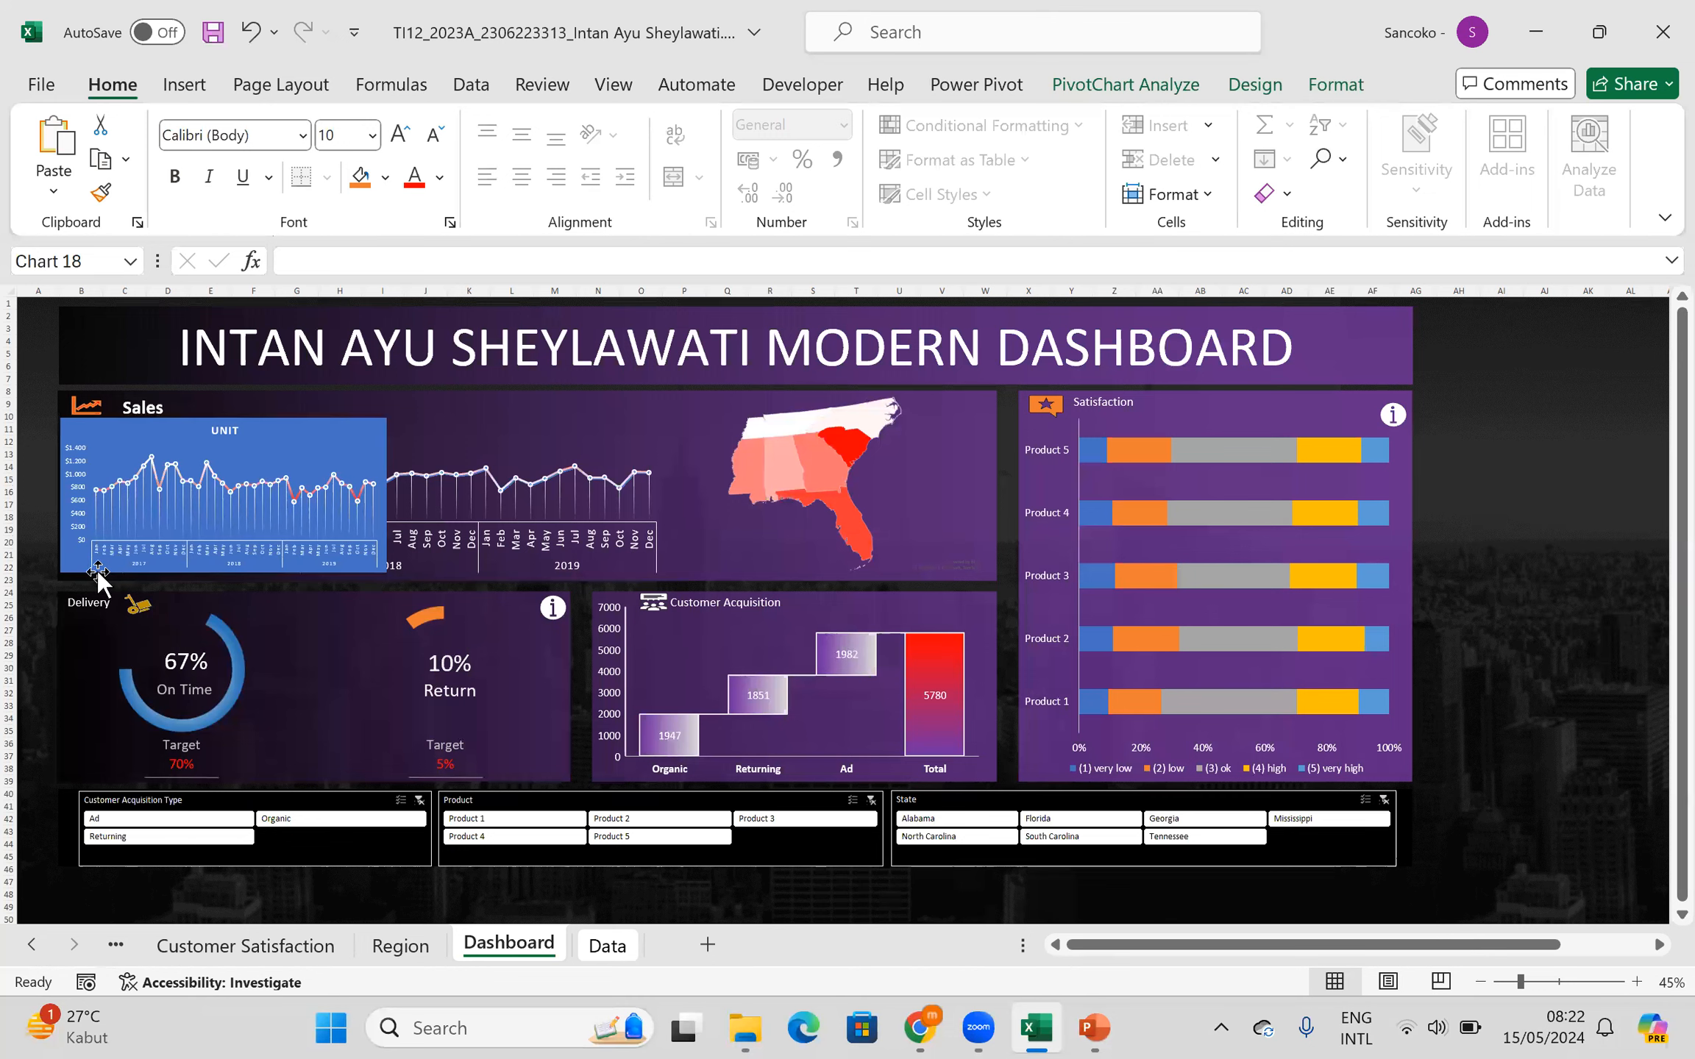
pyautogui.moveTo(386, 494); pyautogui.dragTo(665, 496)
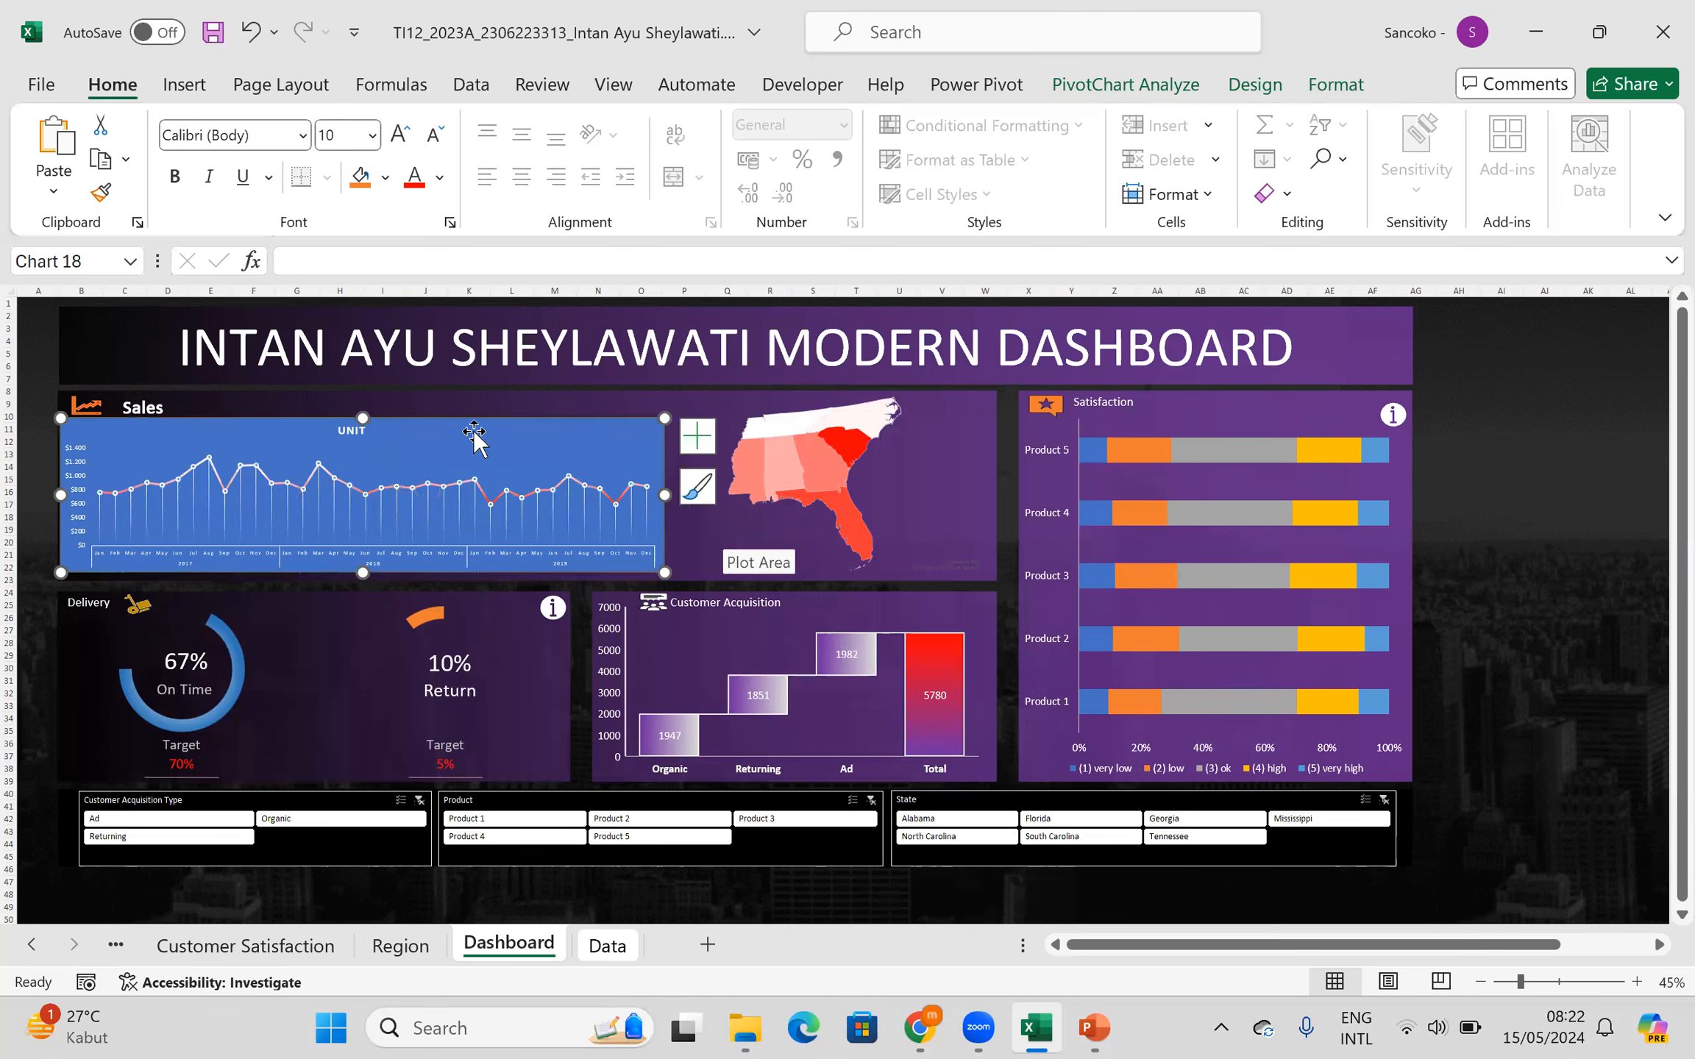
pyautogui.moveTo(475, 434); pyautogui.dragTo(1575, 446)
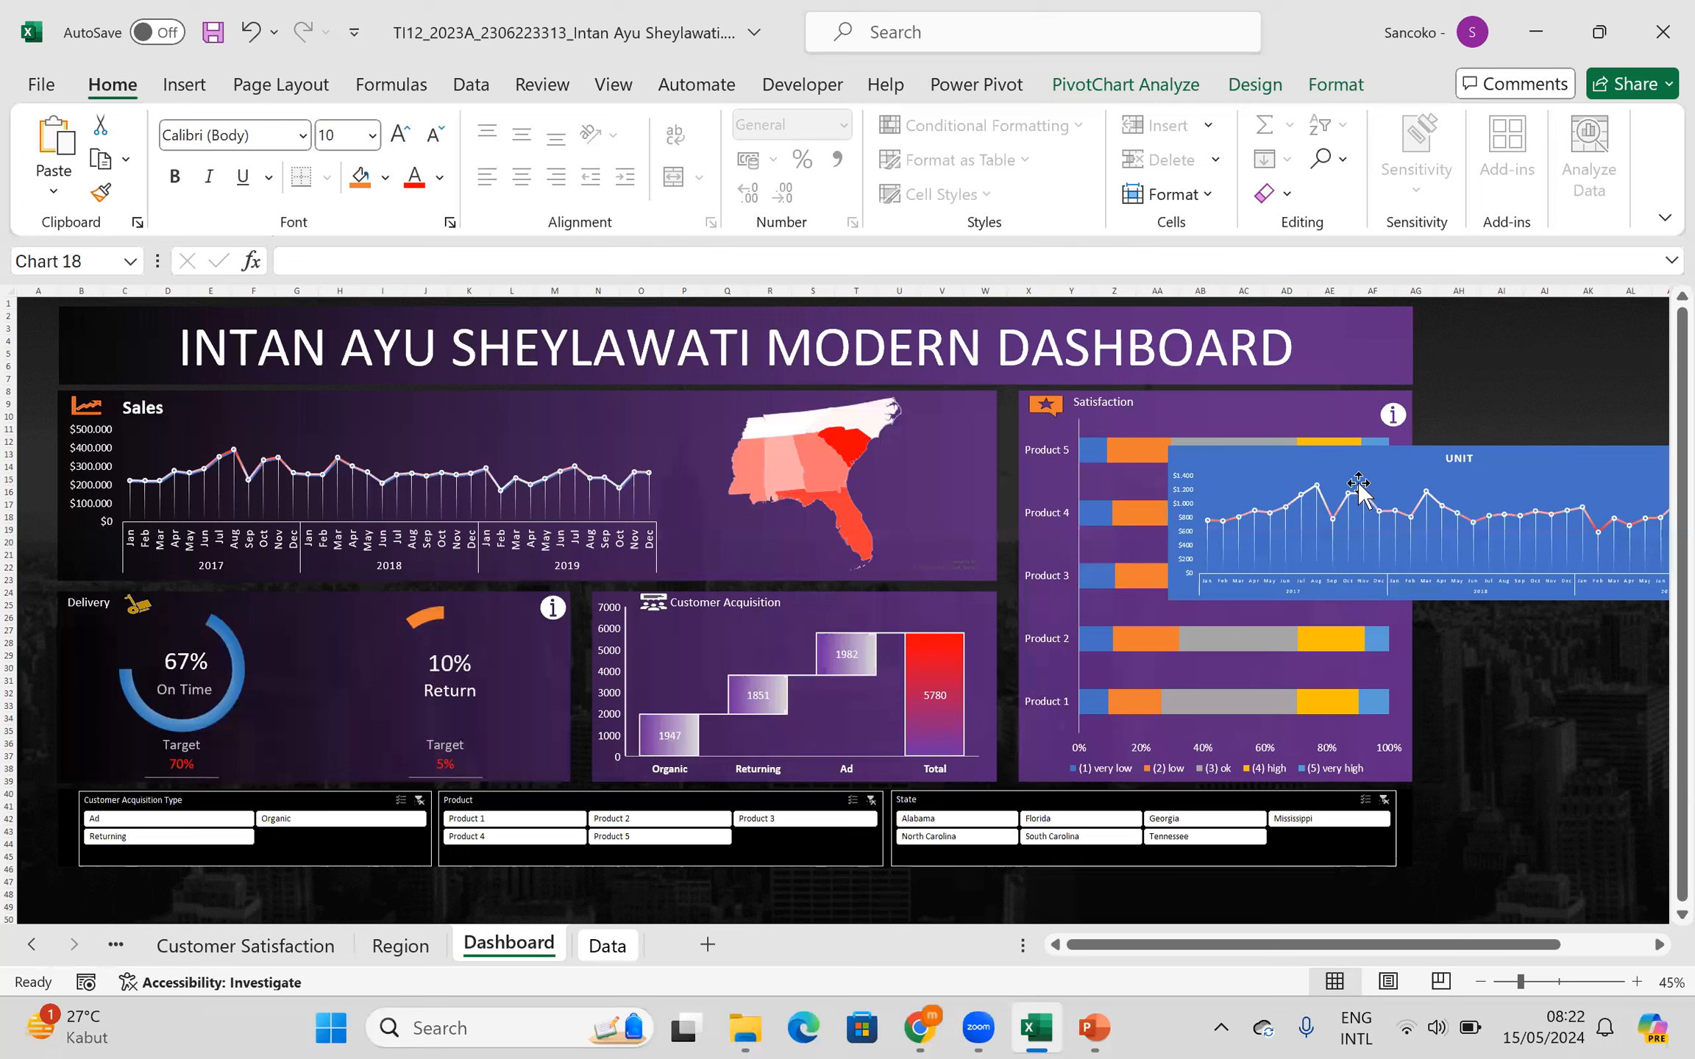
pyautogui.moveTo(1358, 486); pyautogui.dragTo(1358, 486)
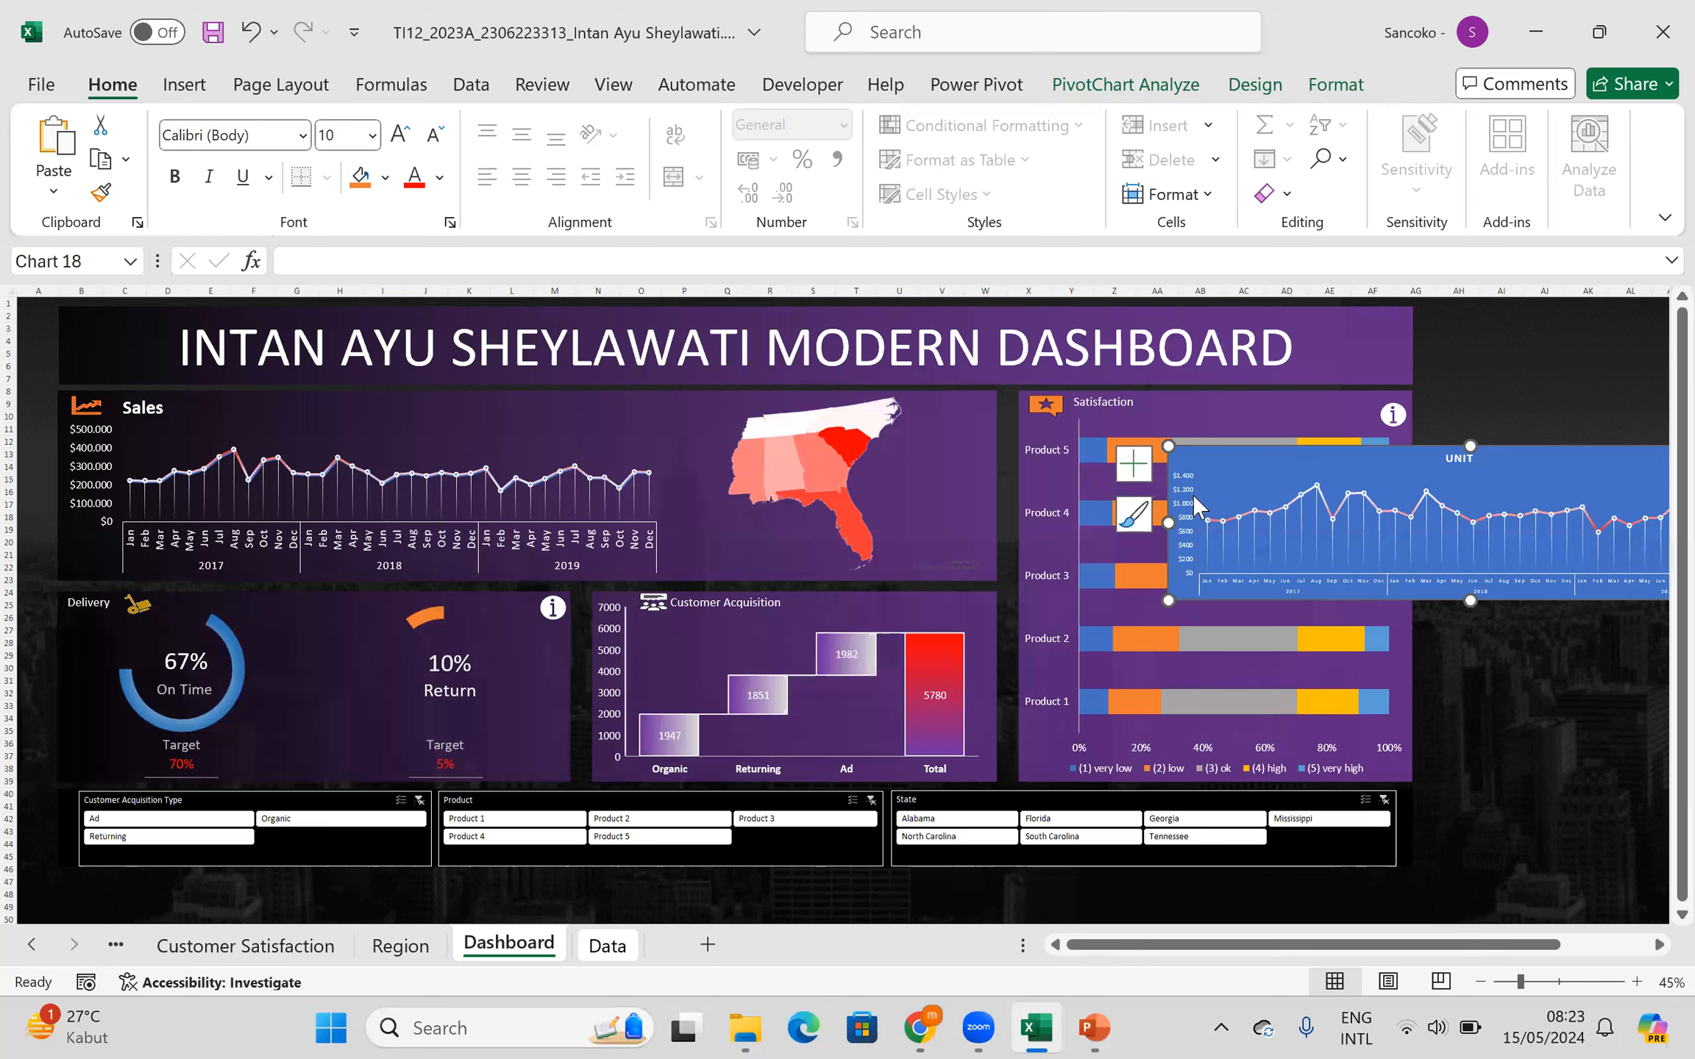
# - Open the Region sheet and set the Unit map chart's area to No Fill
pyautogui.moveTo(1054, 1030)
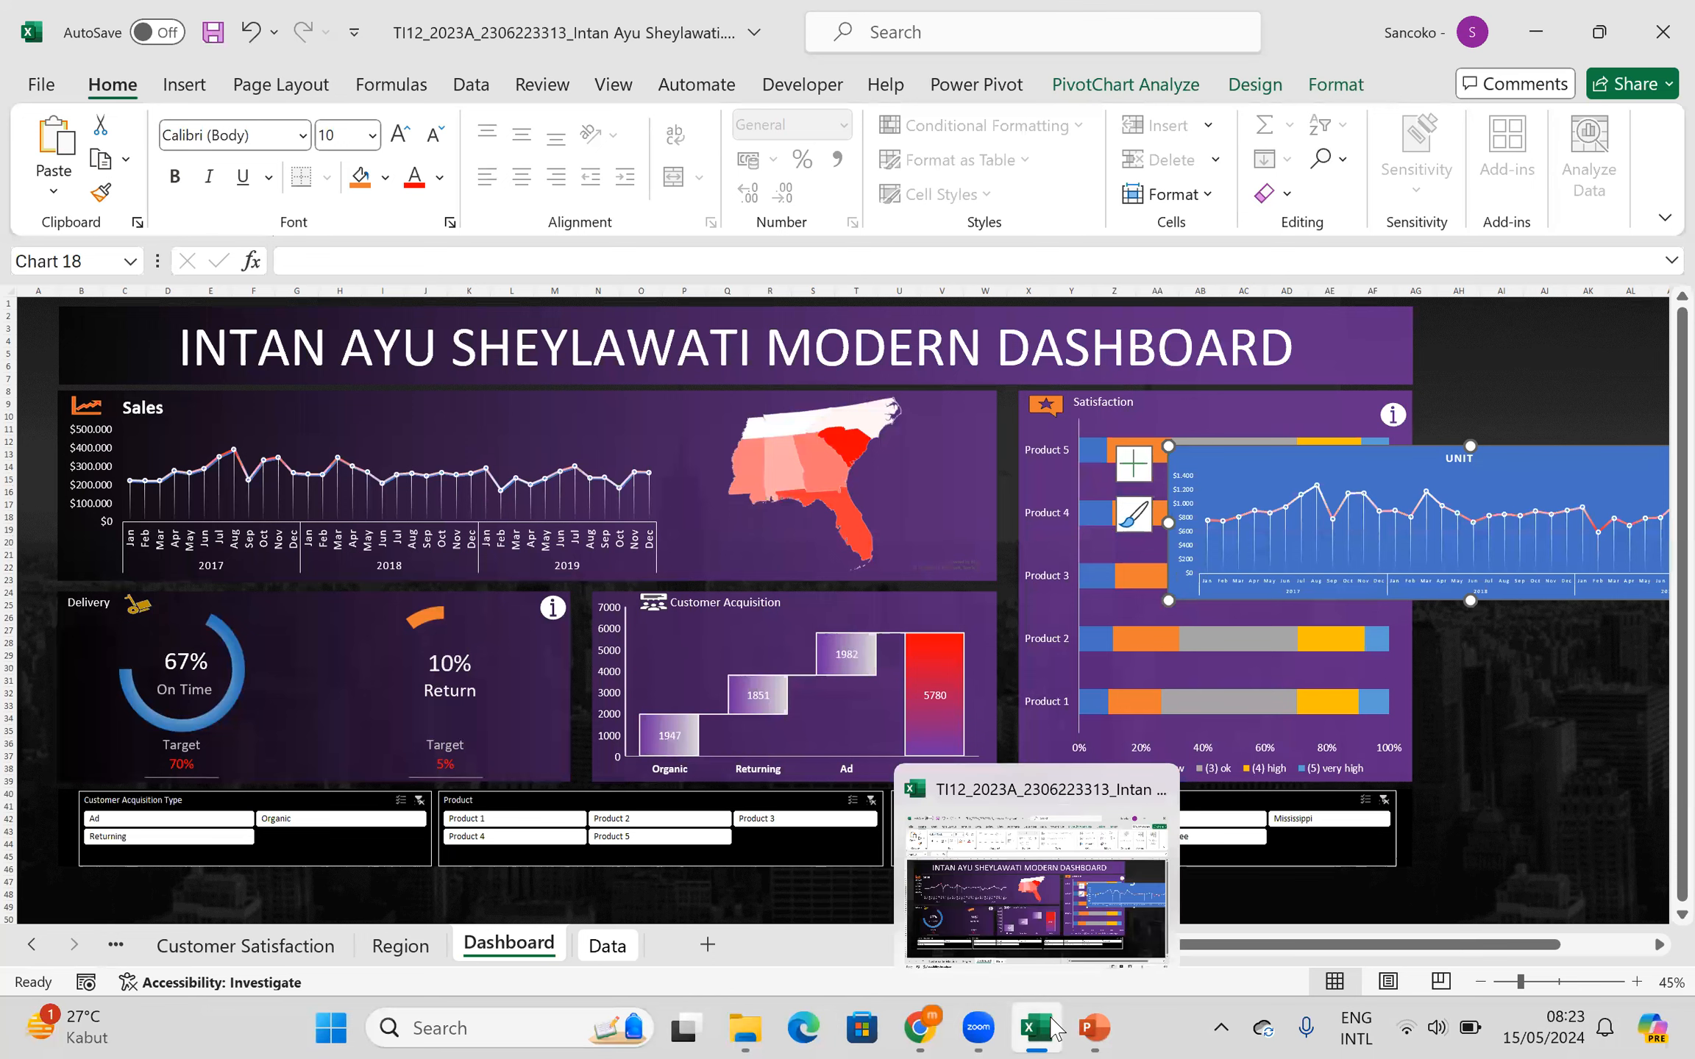
pyautogui.click(31, 945)
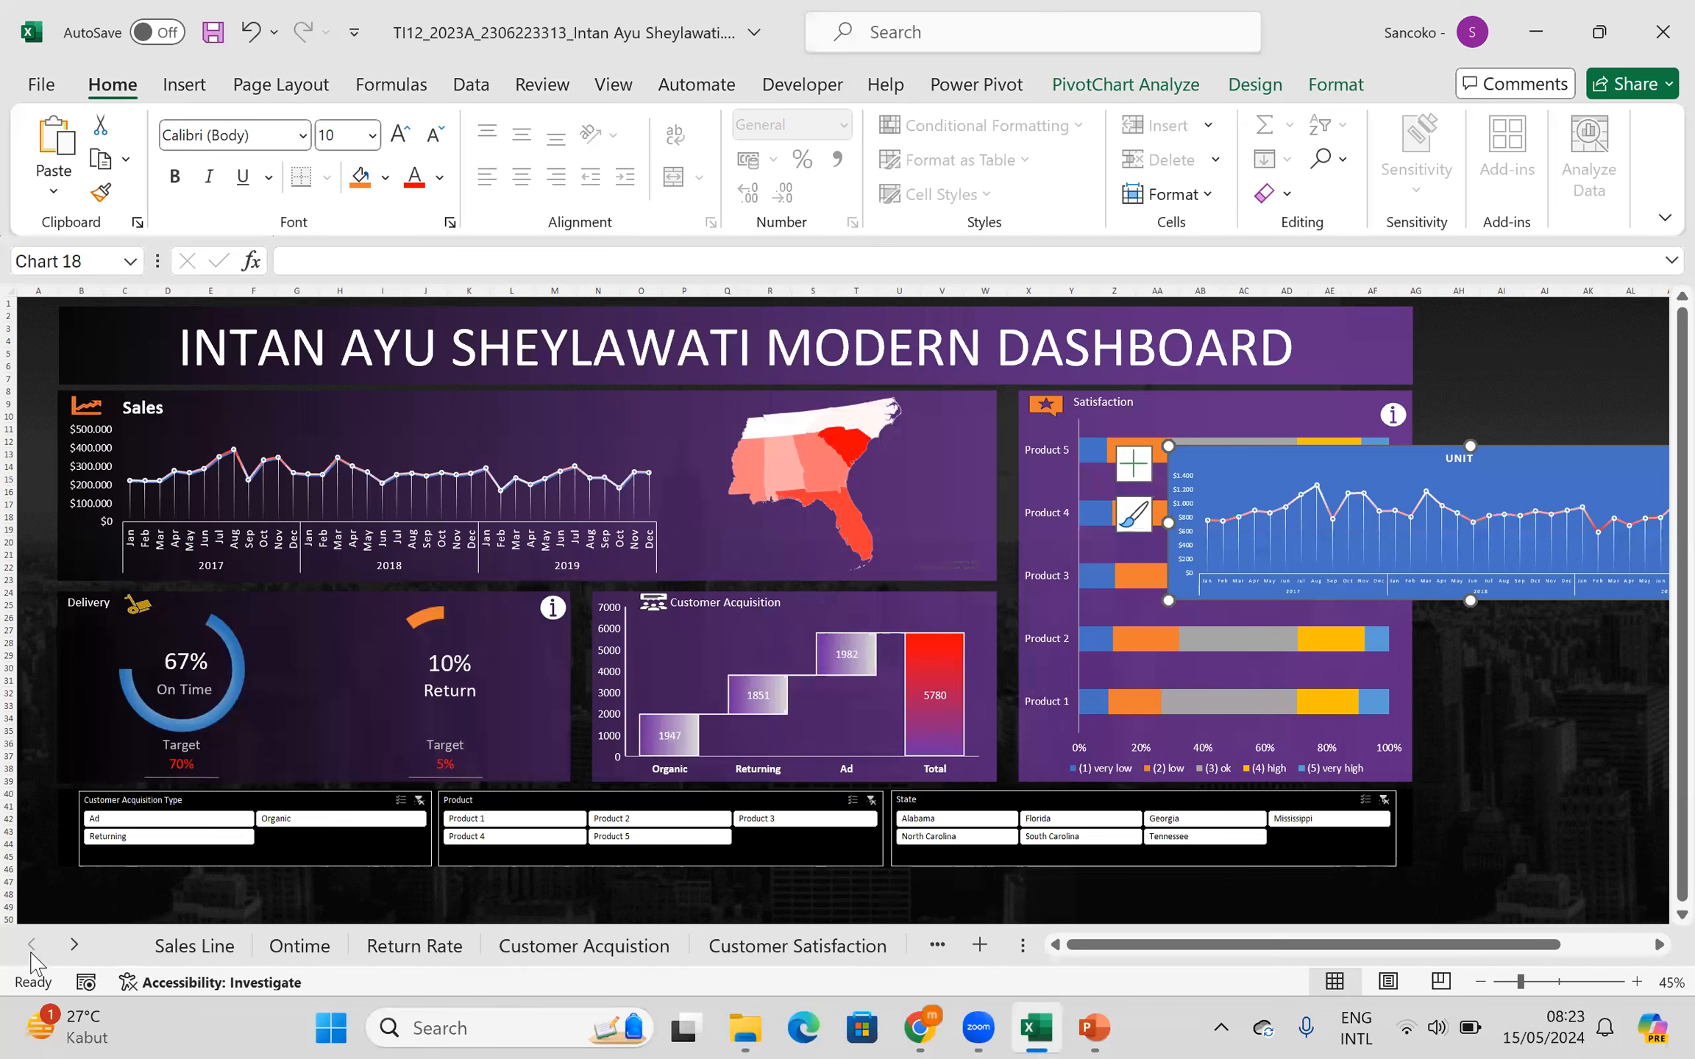
pyautogui.click(208, 943)
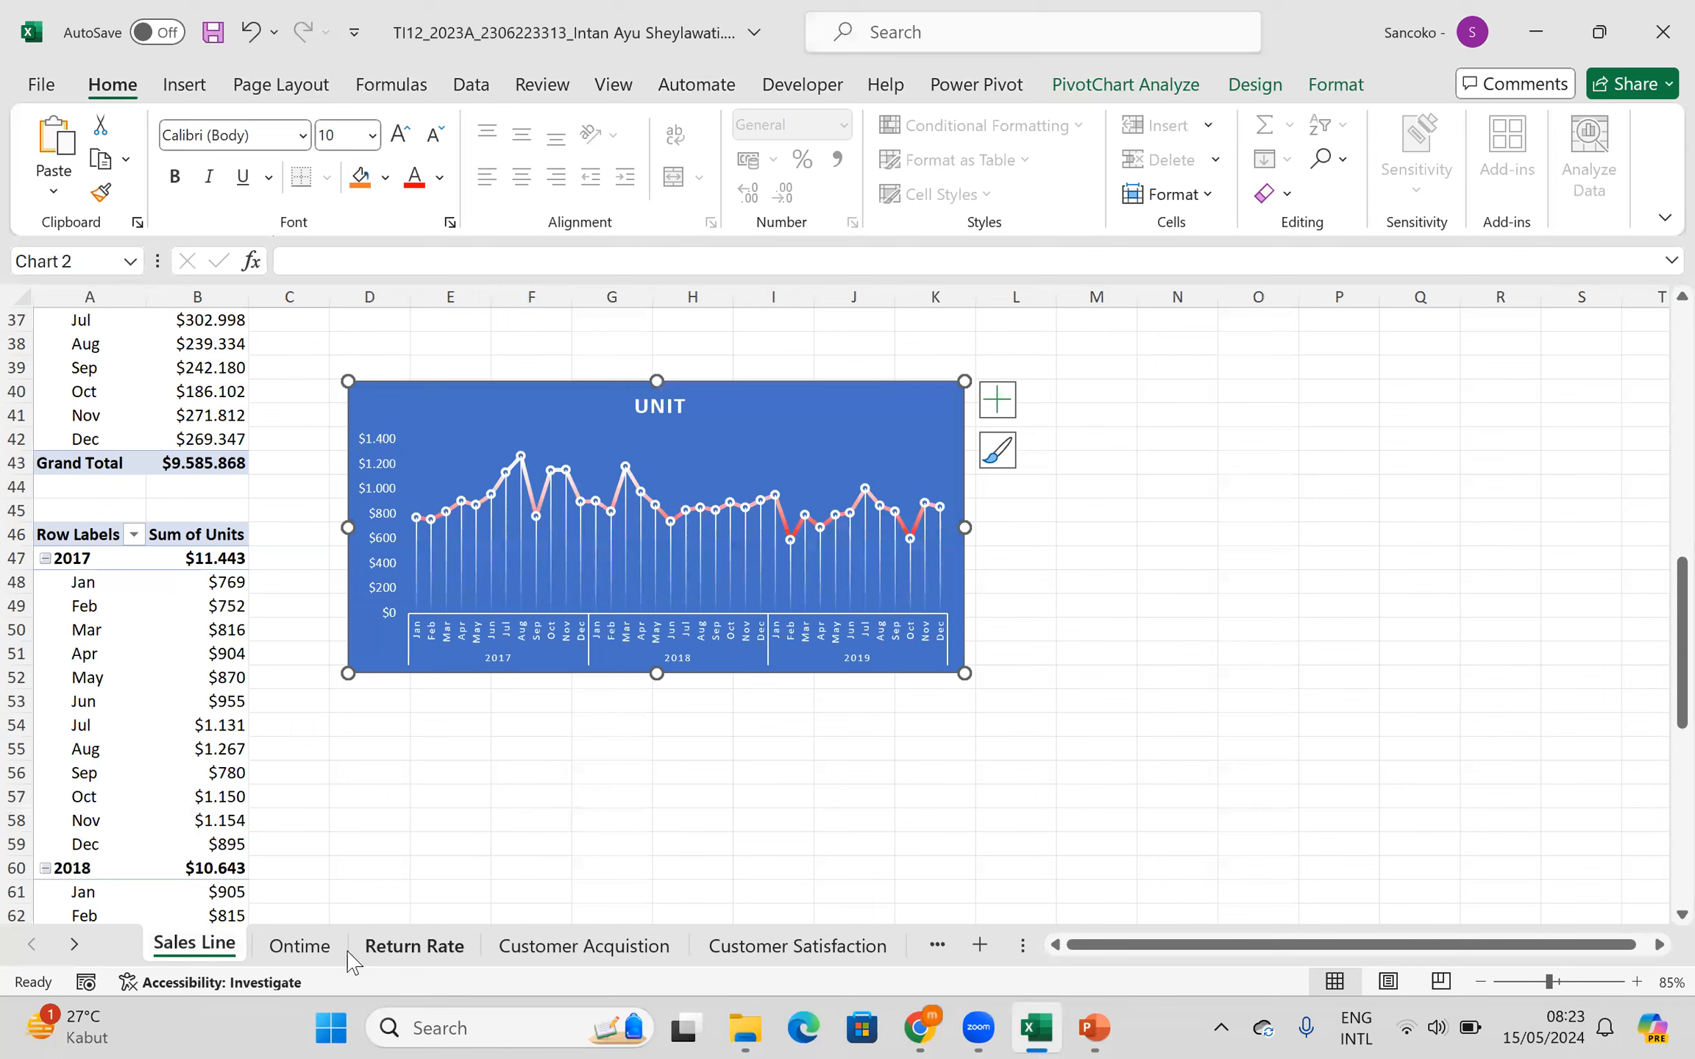
pyautogui.click(73, 944)
pyautogui.click(74, 944)
pyautogui.click(74, 944)
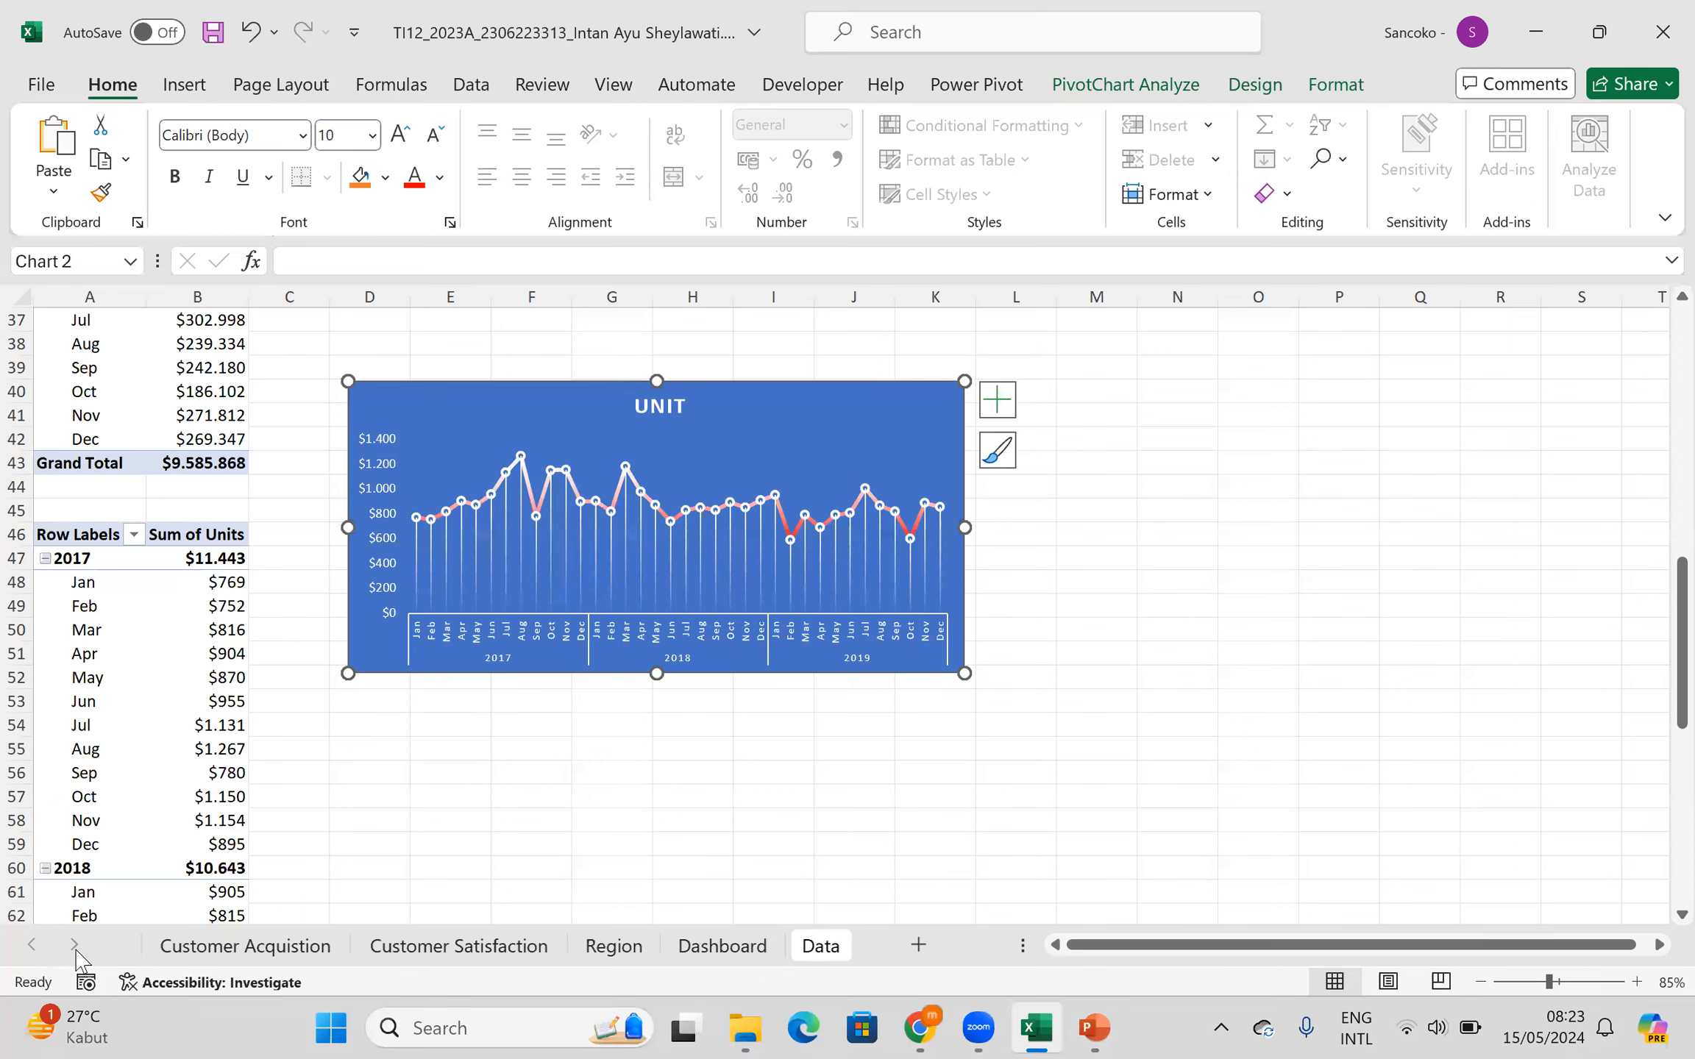
pyautogui.click(620, 953)
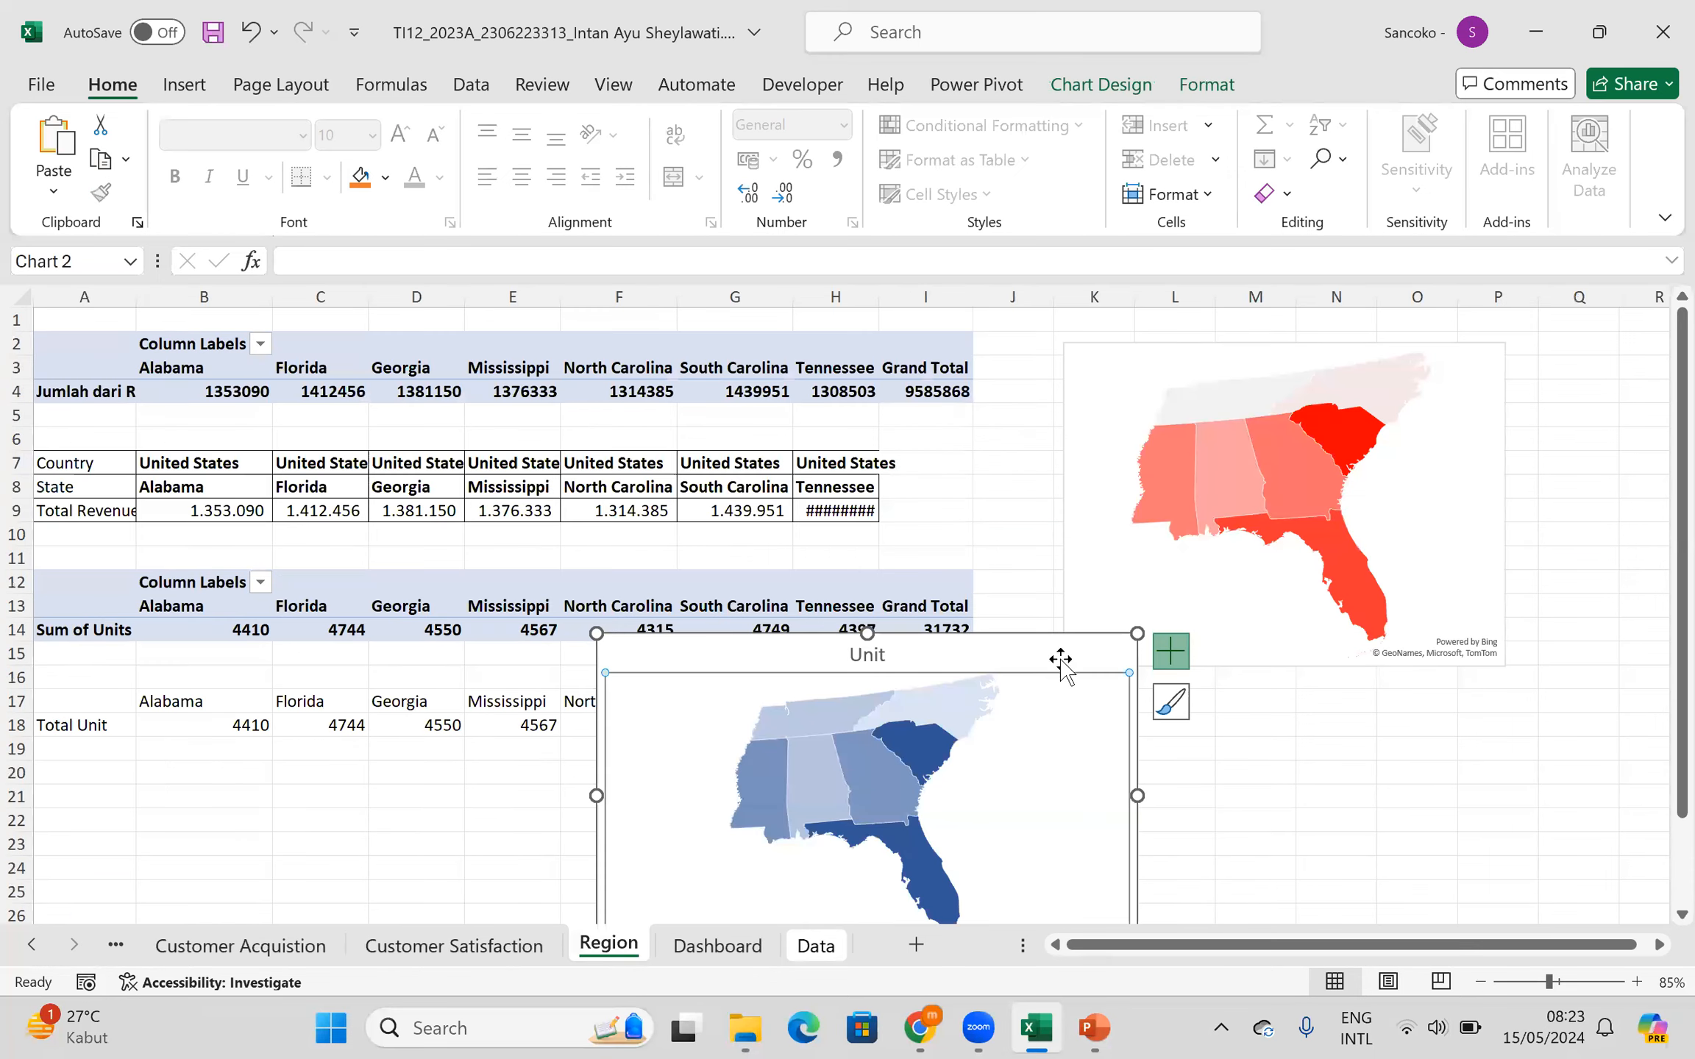
pyautogui.click(1001, 641)
pyautogui.rightClick(1001, 641)
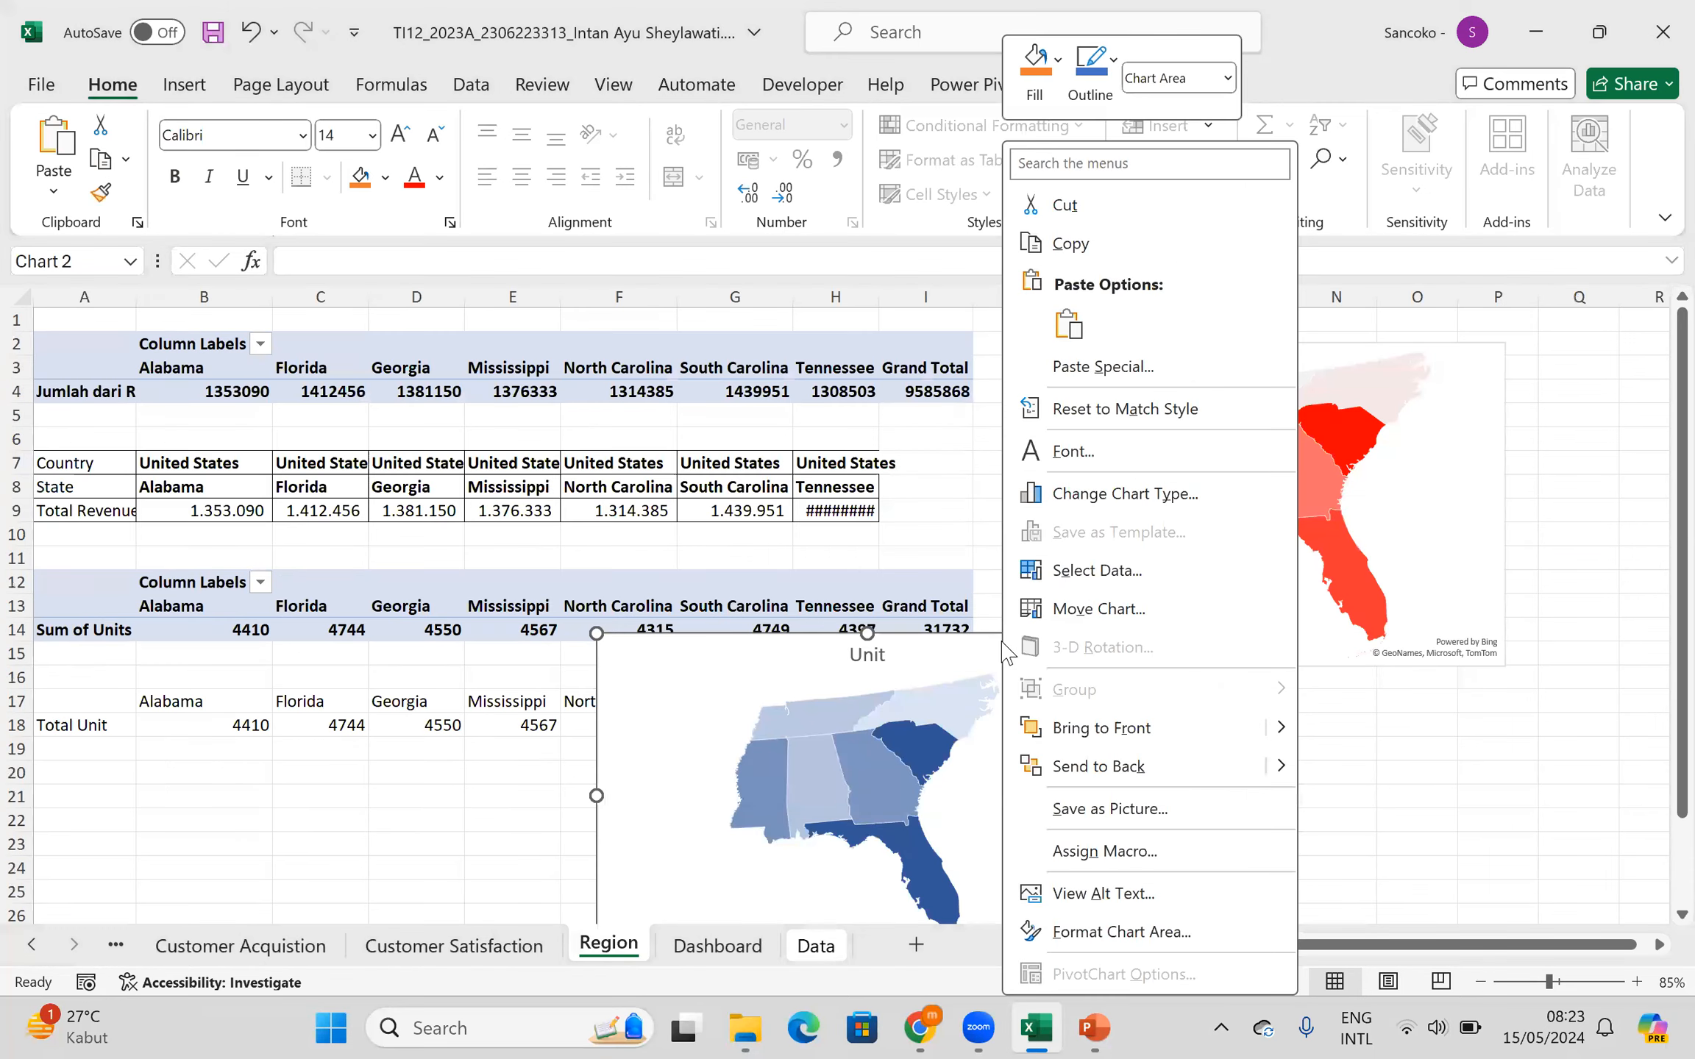
pyautogui.click(1036, 74)
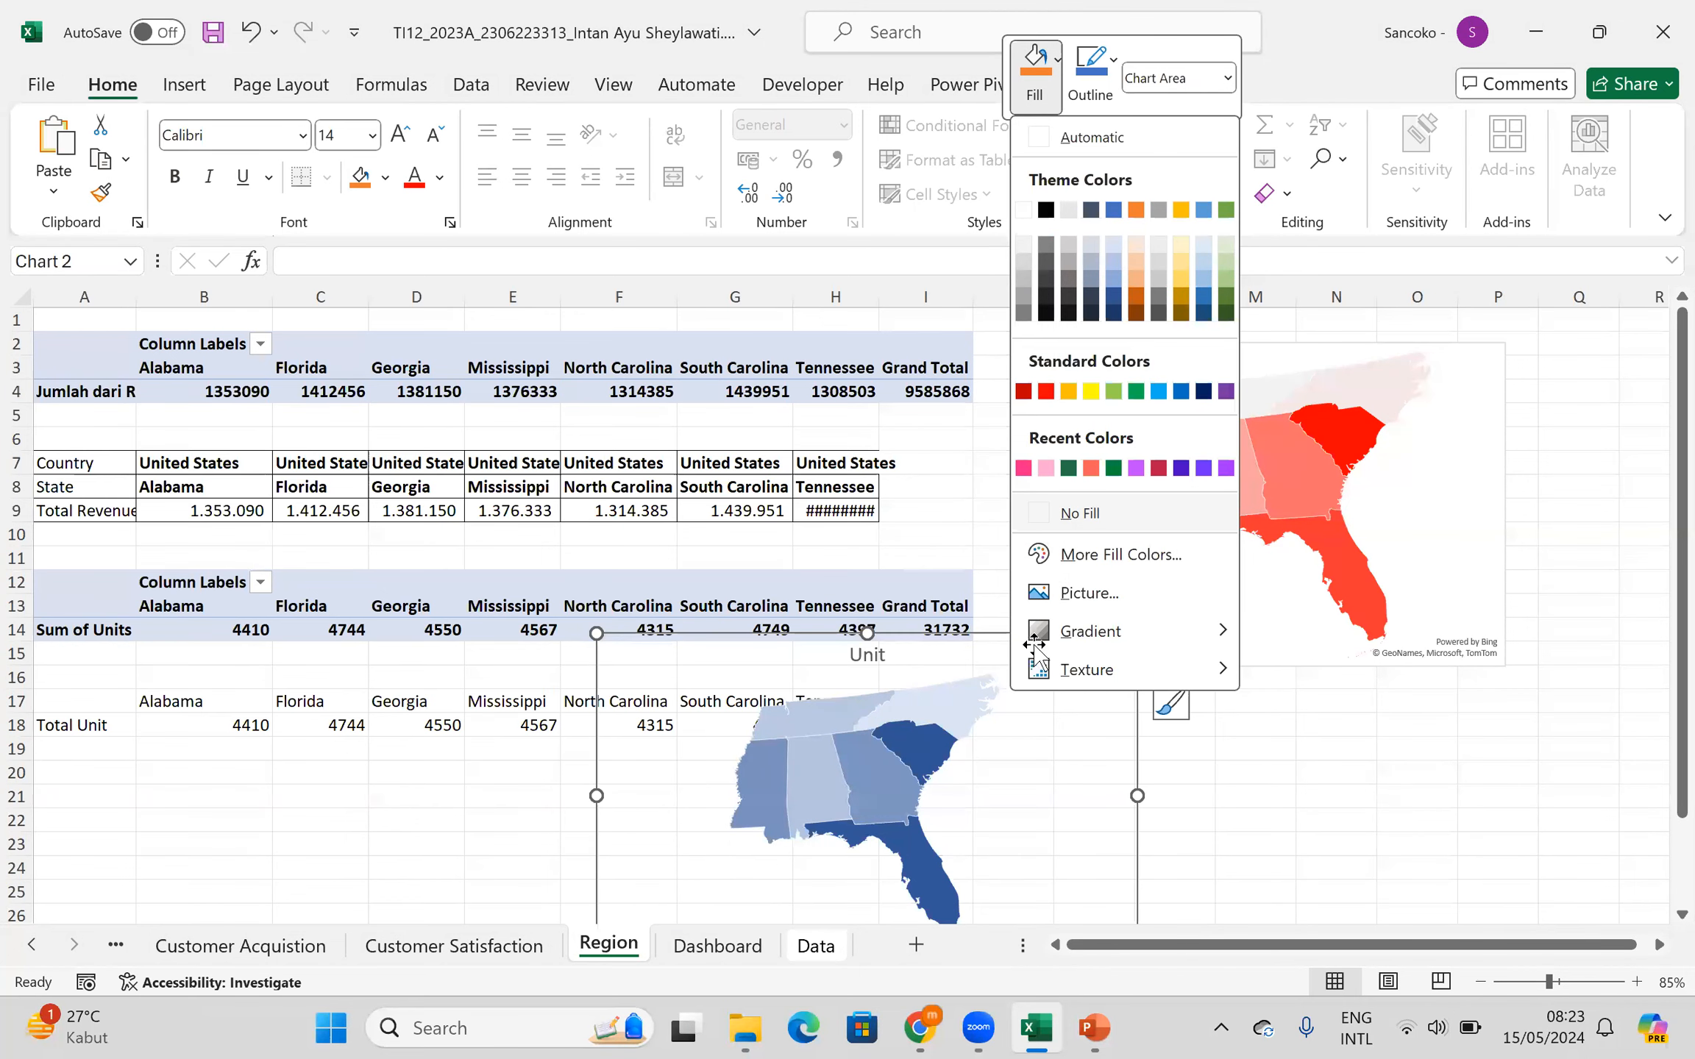
# - Narrow the Unit map chart on the Region sheet and copy it
pyautogui.moveTo(1137, 798); pyautogui.dragTo(1008, 798)
pyautogui.scroll(-1, 929, 604)
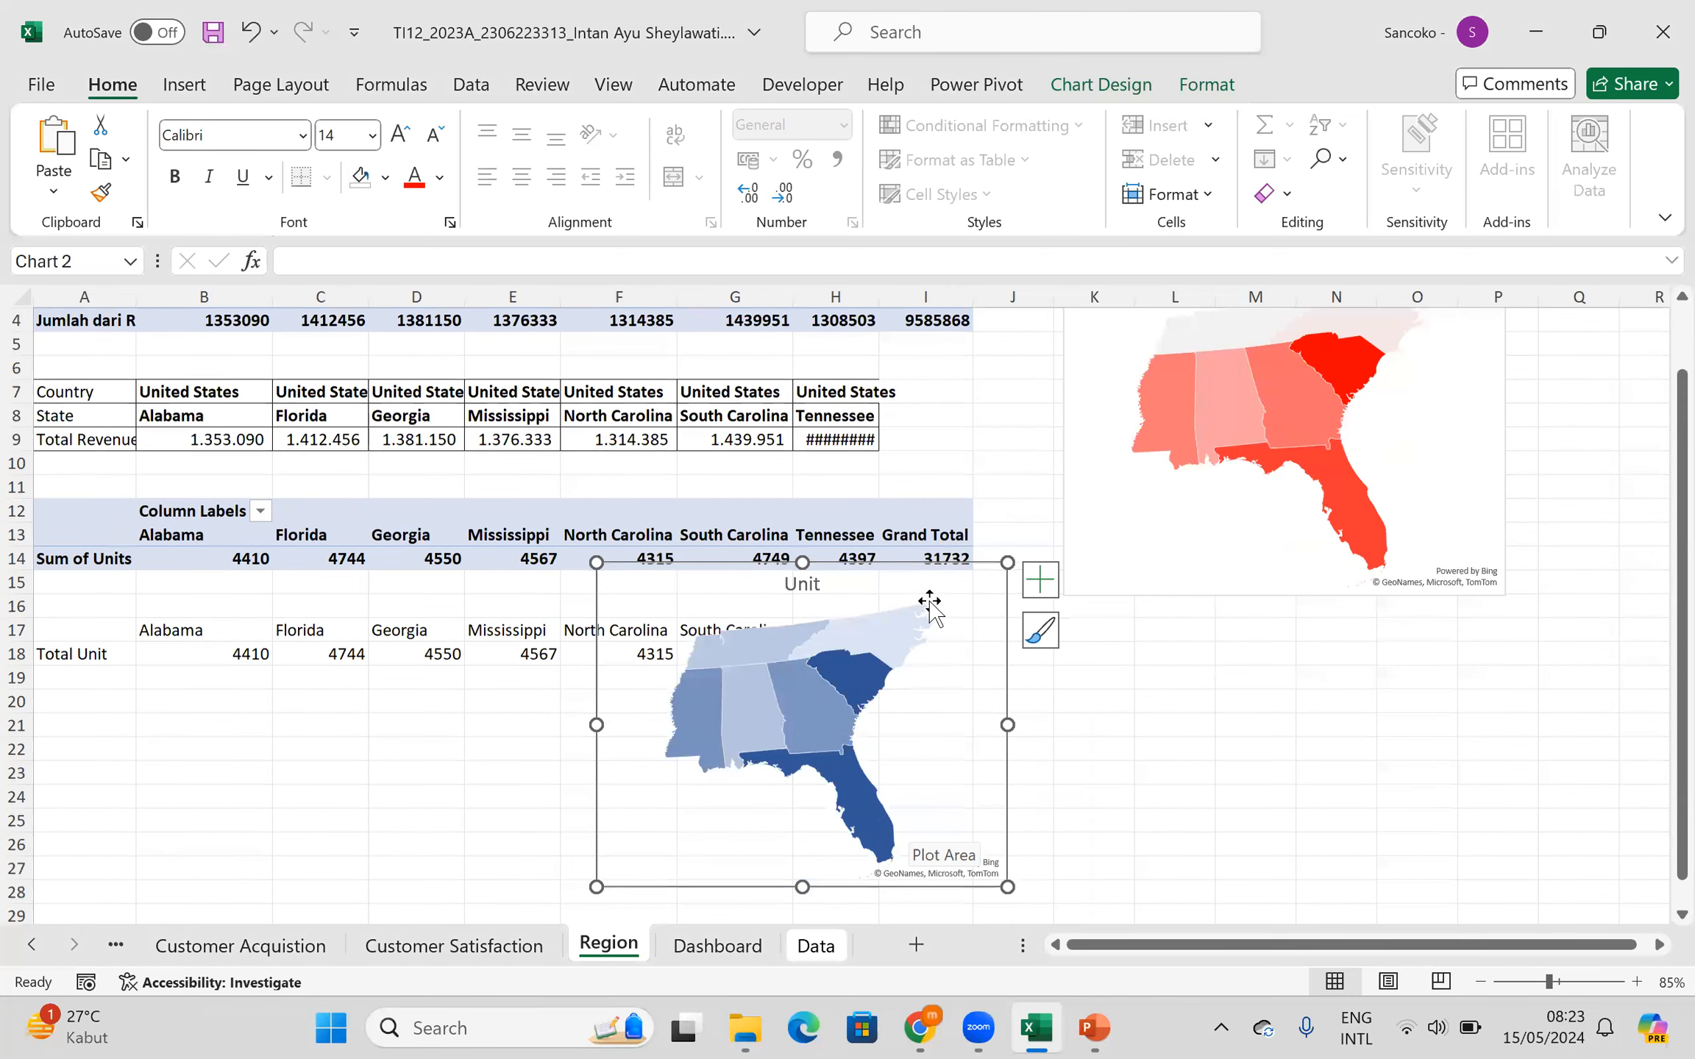
pyautogui.rightClick(932, 582)
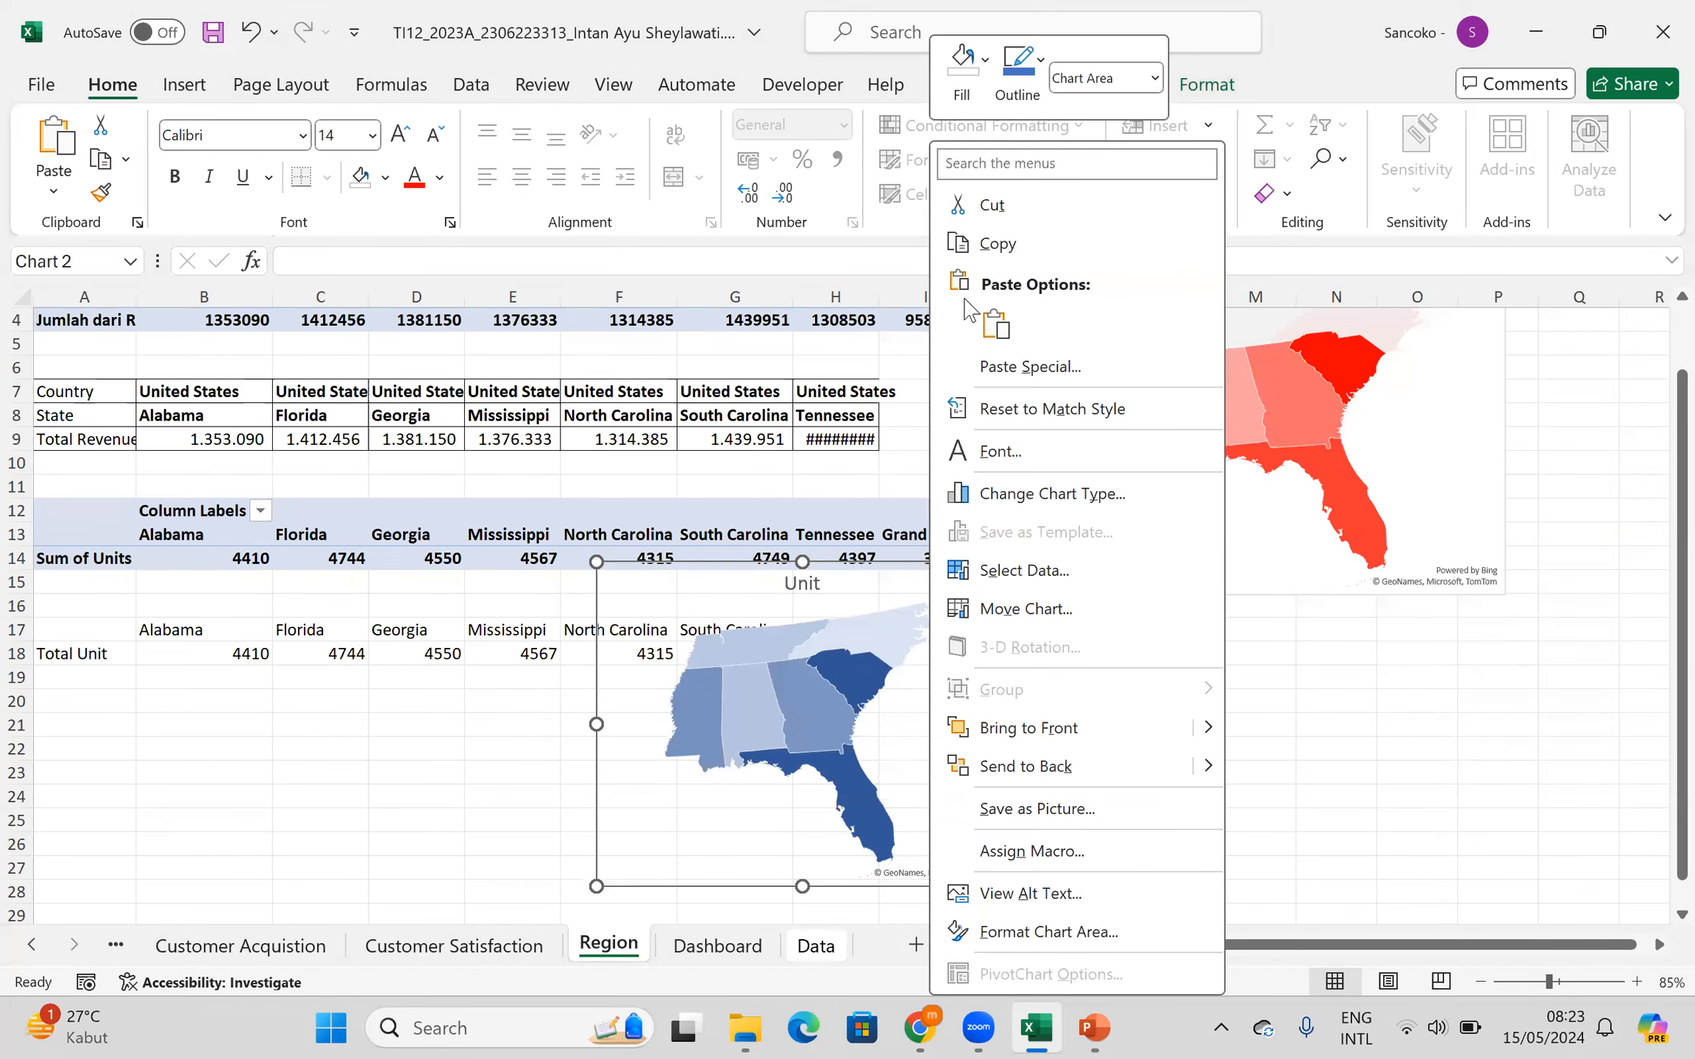
pyautogui.click(998, 244)
# - Paste the Unit map chart onto the Dashboard sheet, place it over the Sales map and widen it slightly
pyautogui.click(717, 947)
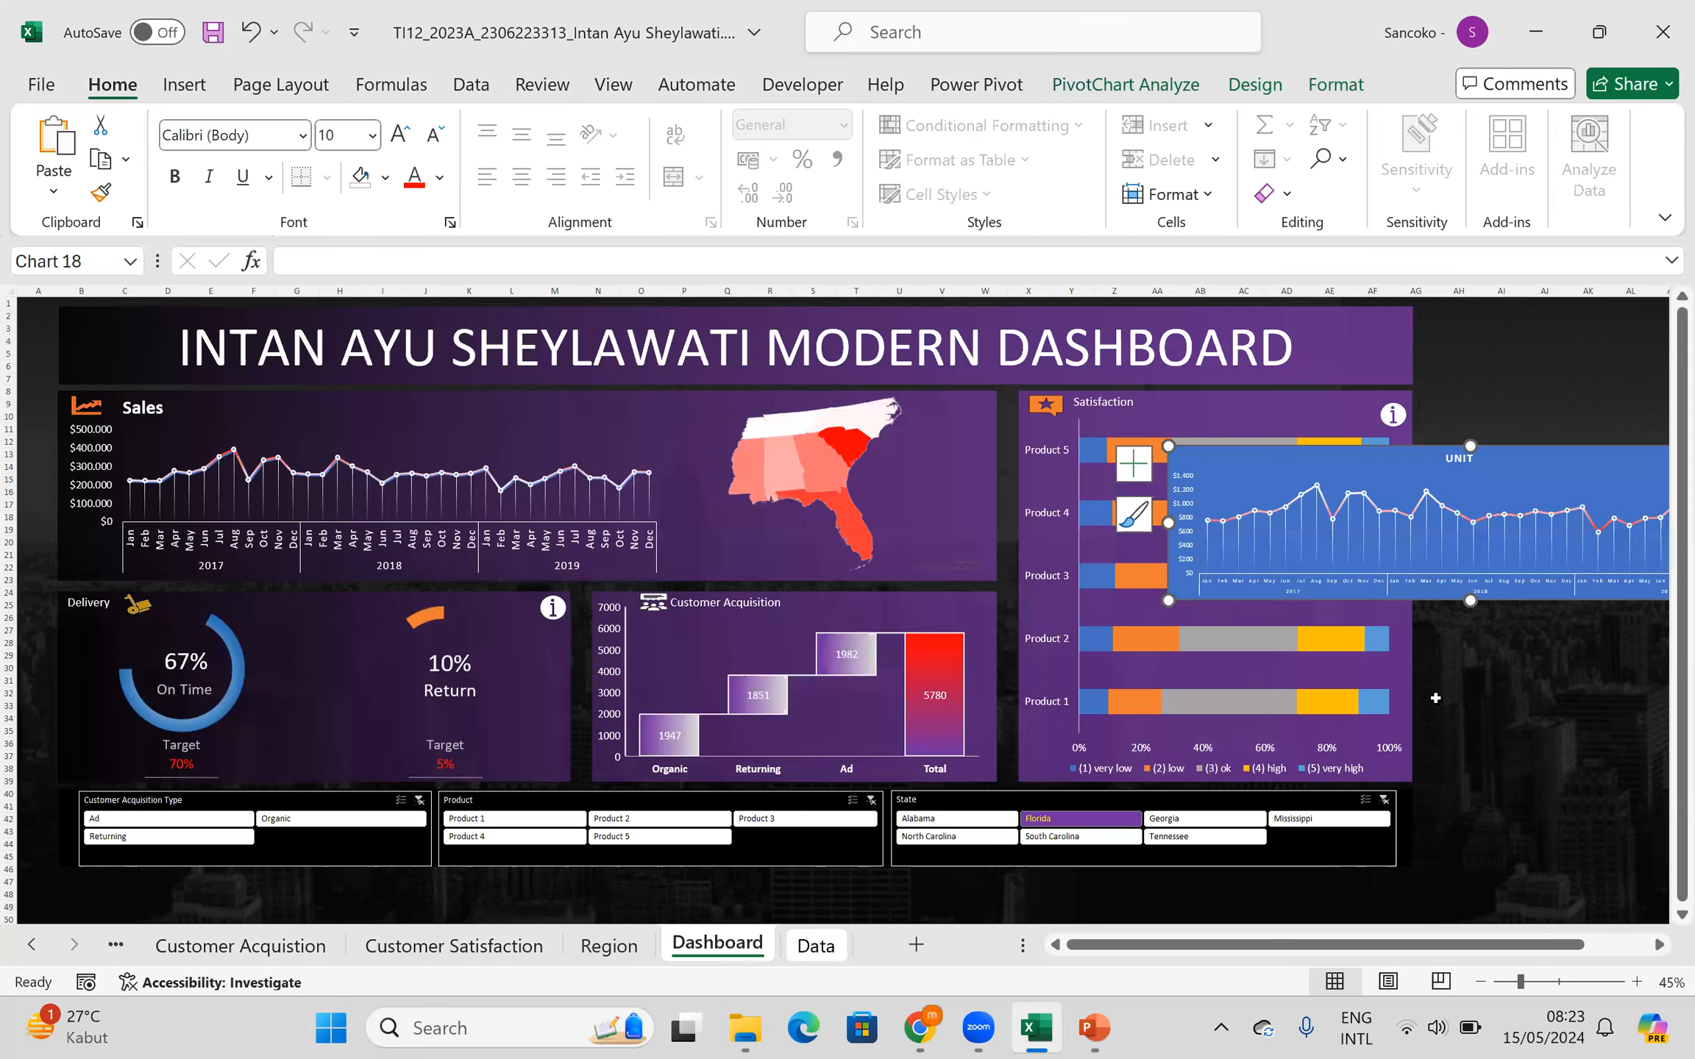
pyautogui.rightClick(1493, 692)
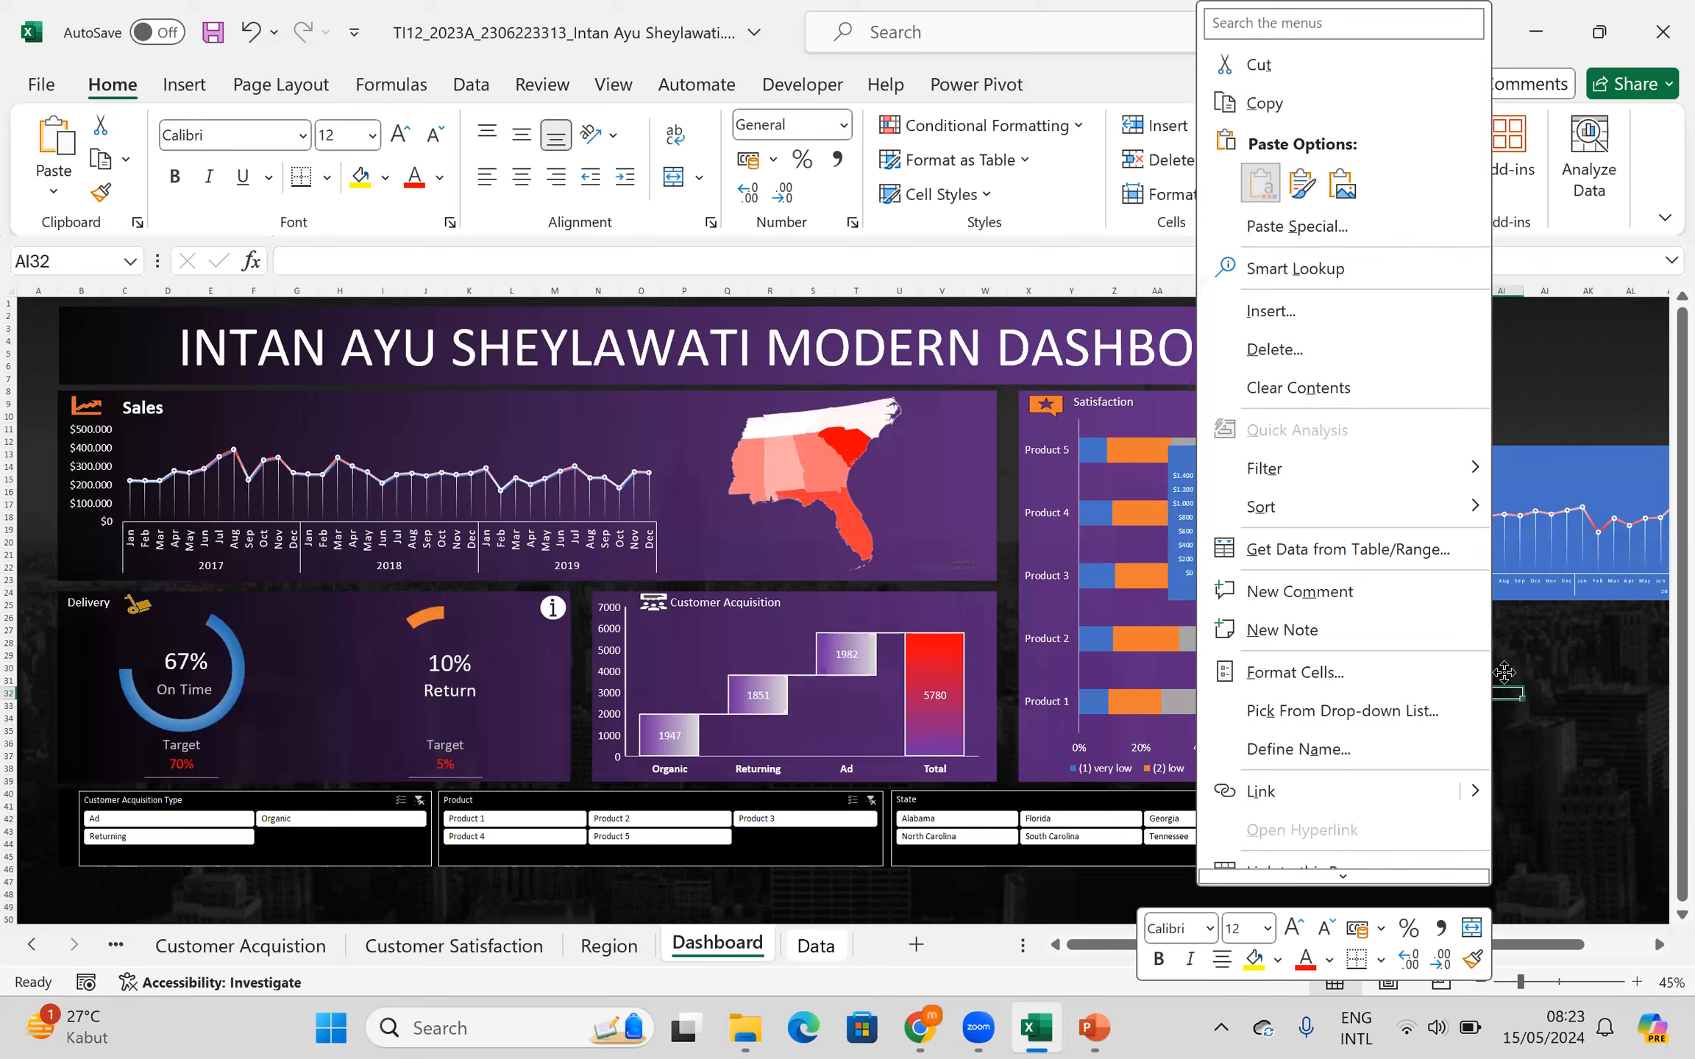
pyautogui.hotkey('ctrl', 'v')
pyautogui.moveTo(749, 390); pyautogui.dragTo(750, 390)
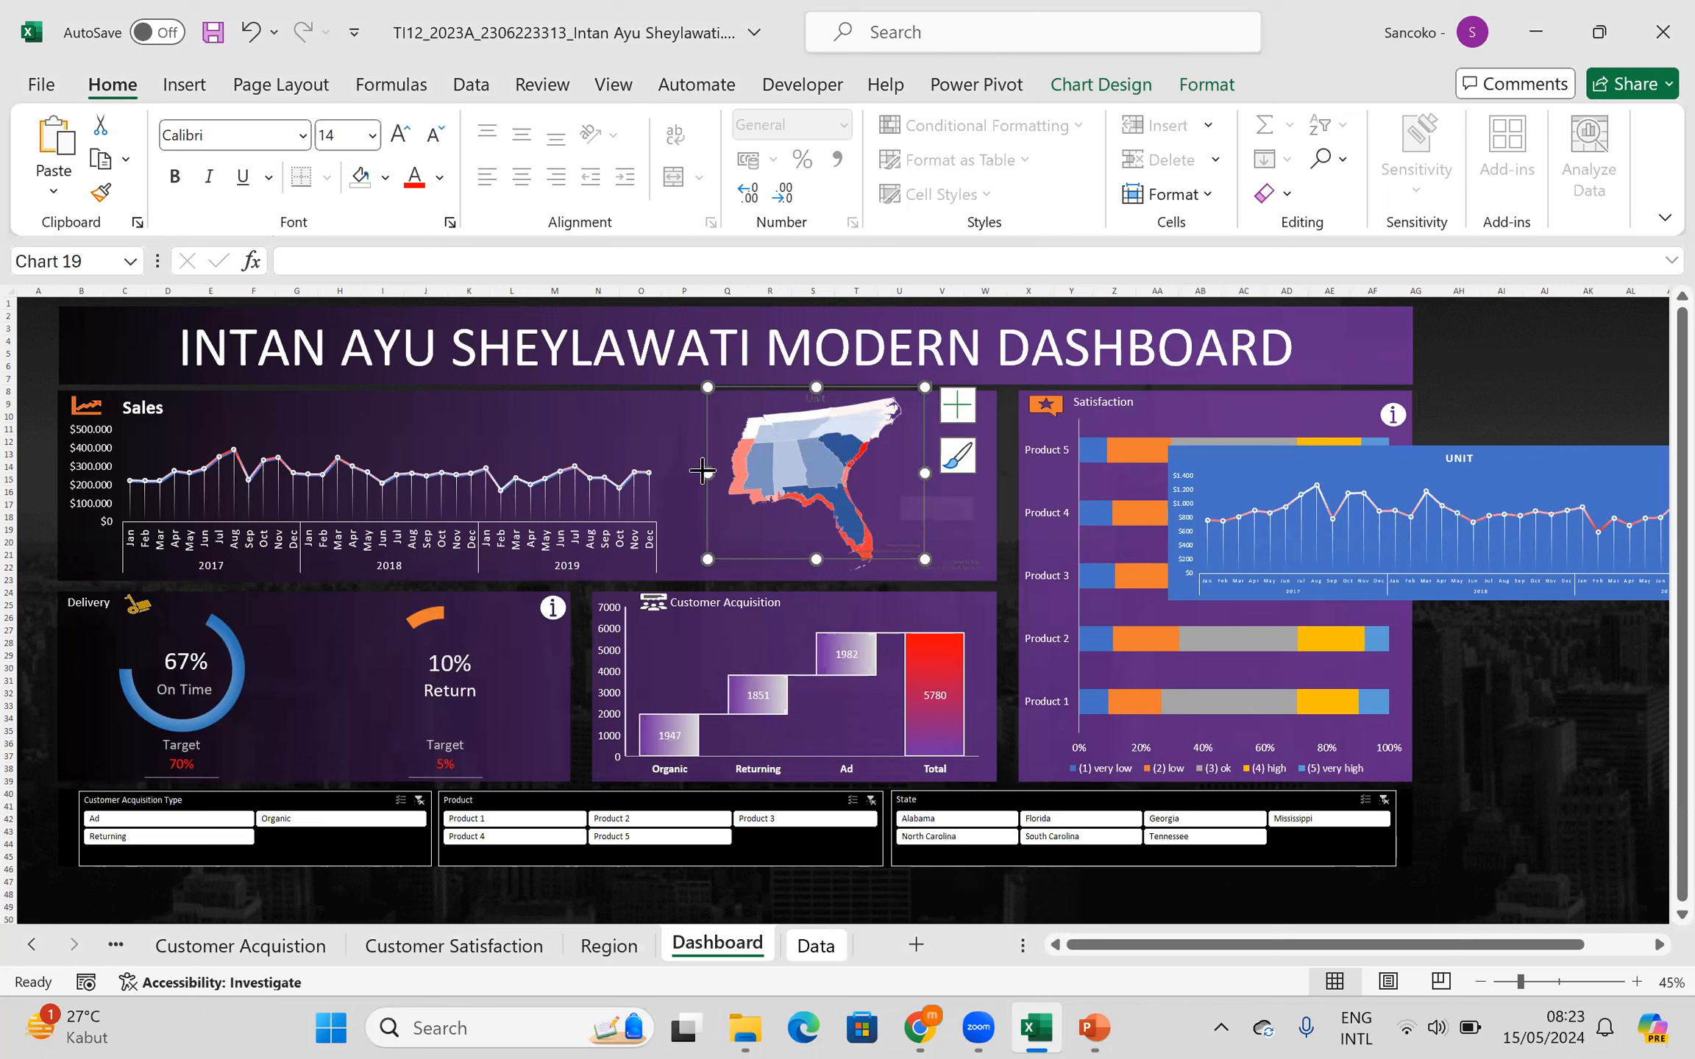
pyautogui.moveTo(702, 471); pyautogui.dragTo(692, 468)
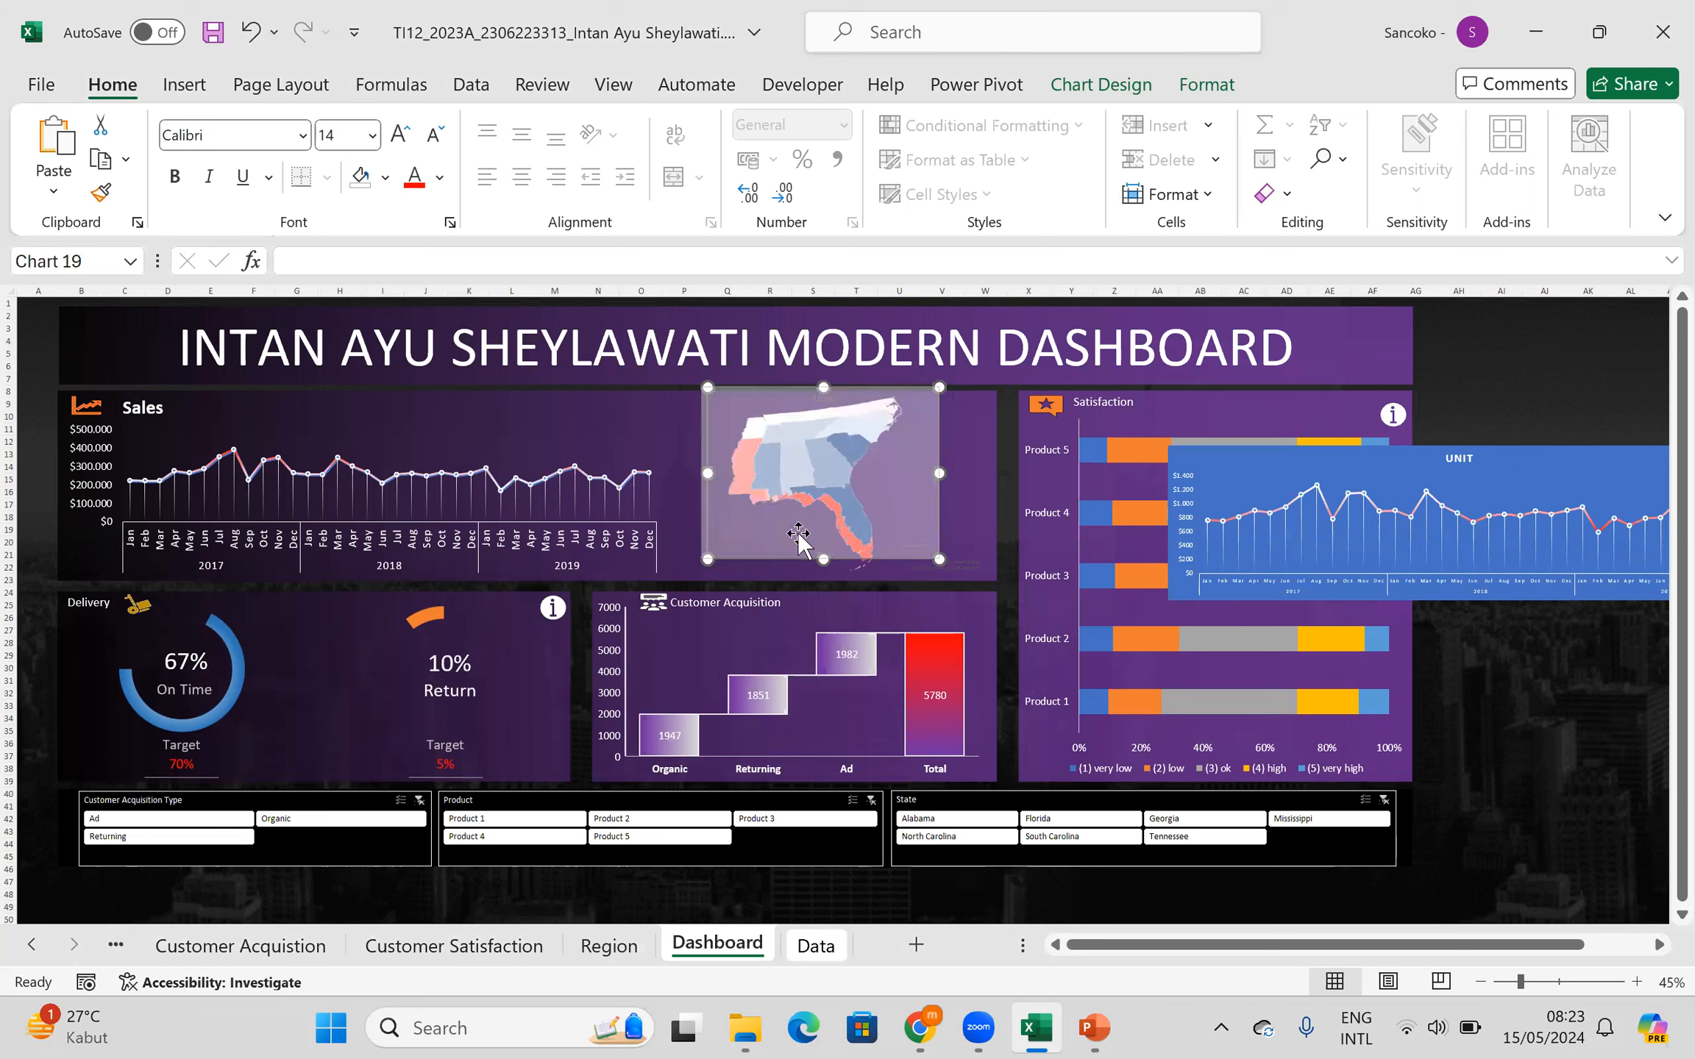
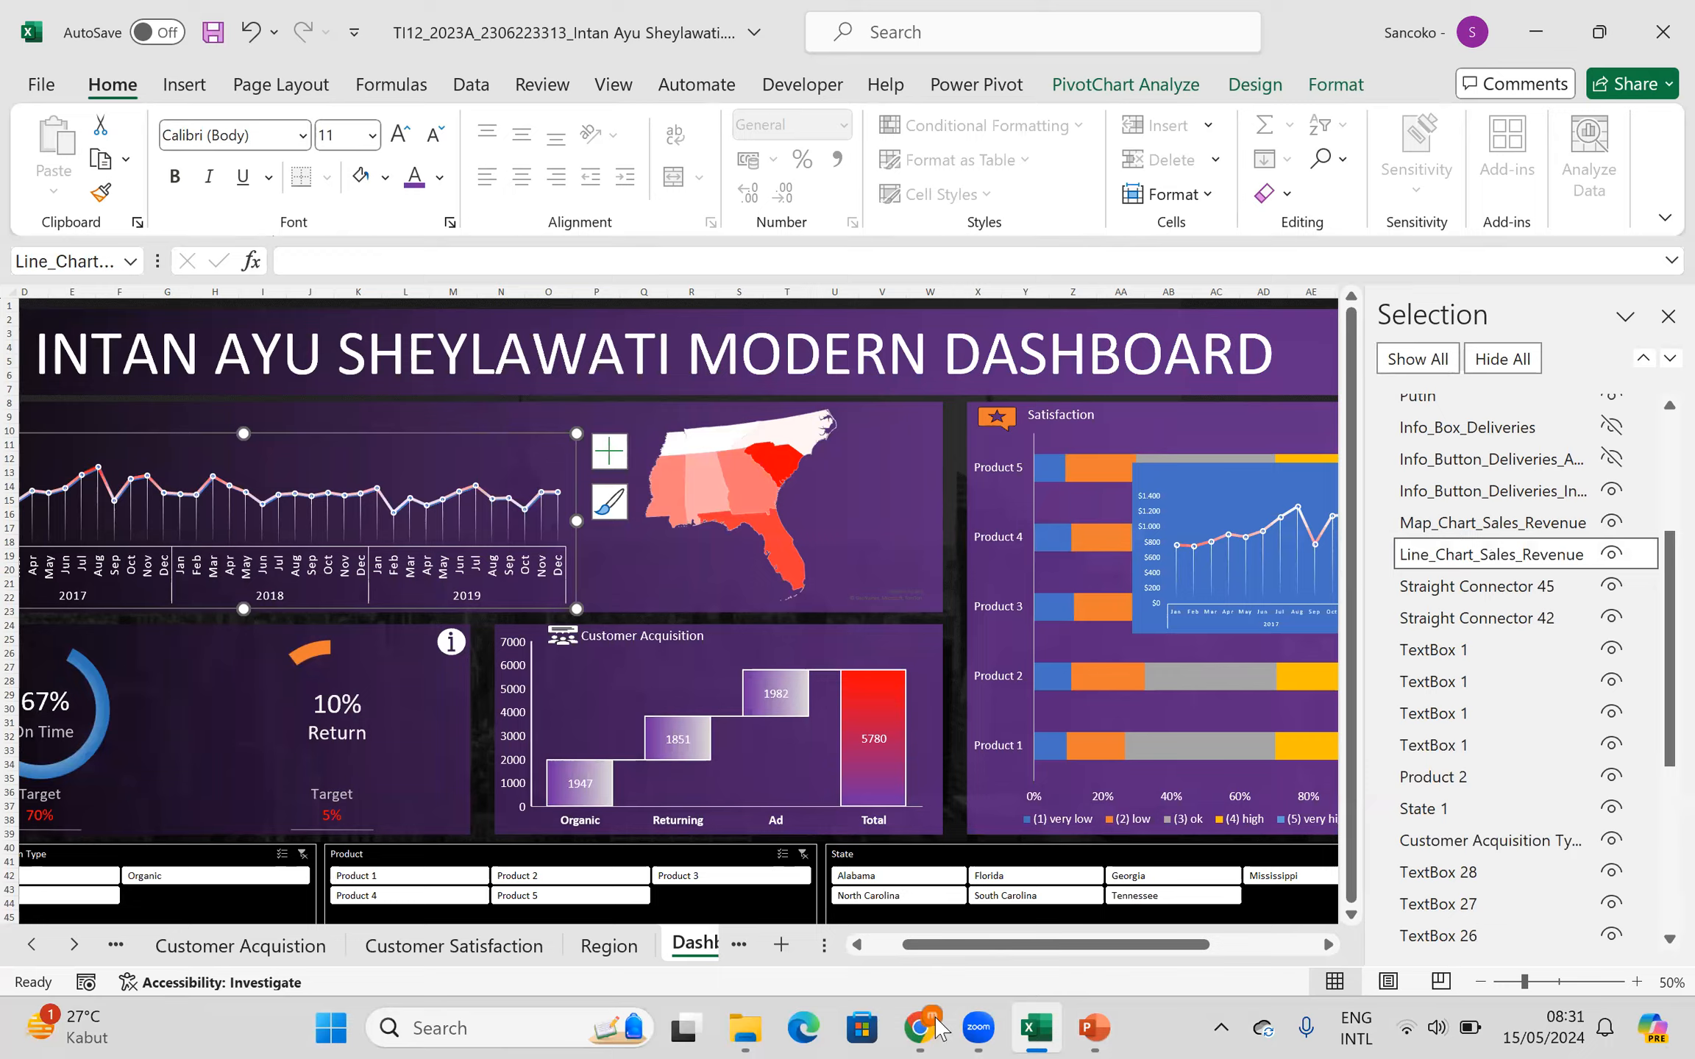
# - Switch to Chrome, copy the object name Line_Chart_Sales_Units from the Excel VBA-Tabs text, and return to the Excel workbook
pyautogui.click(938, 1027)
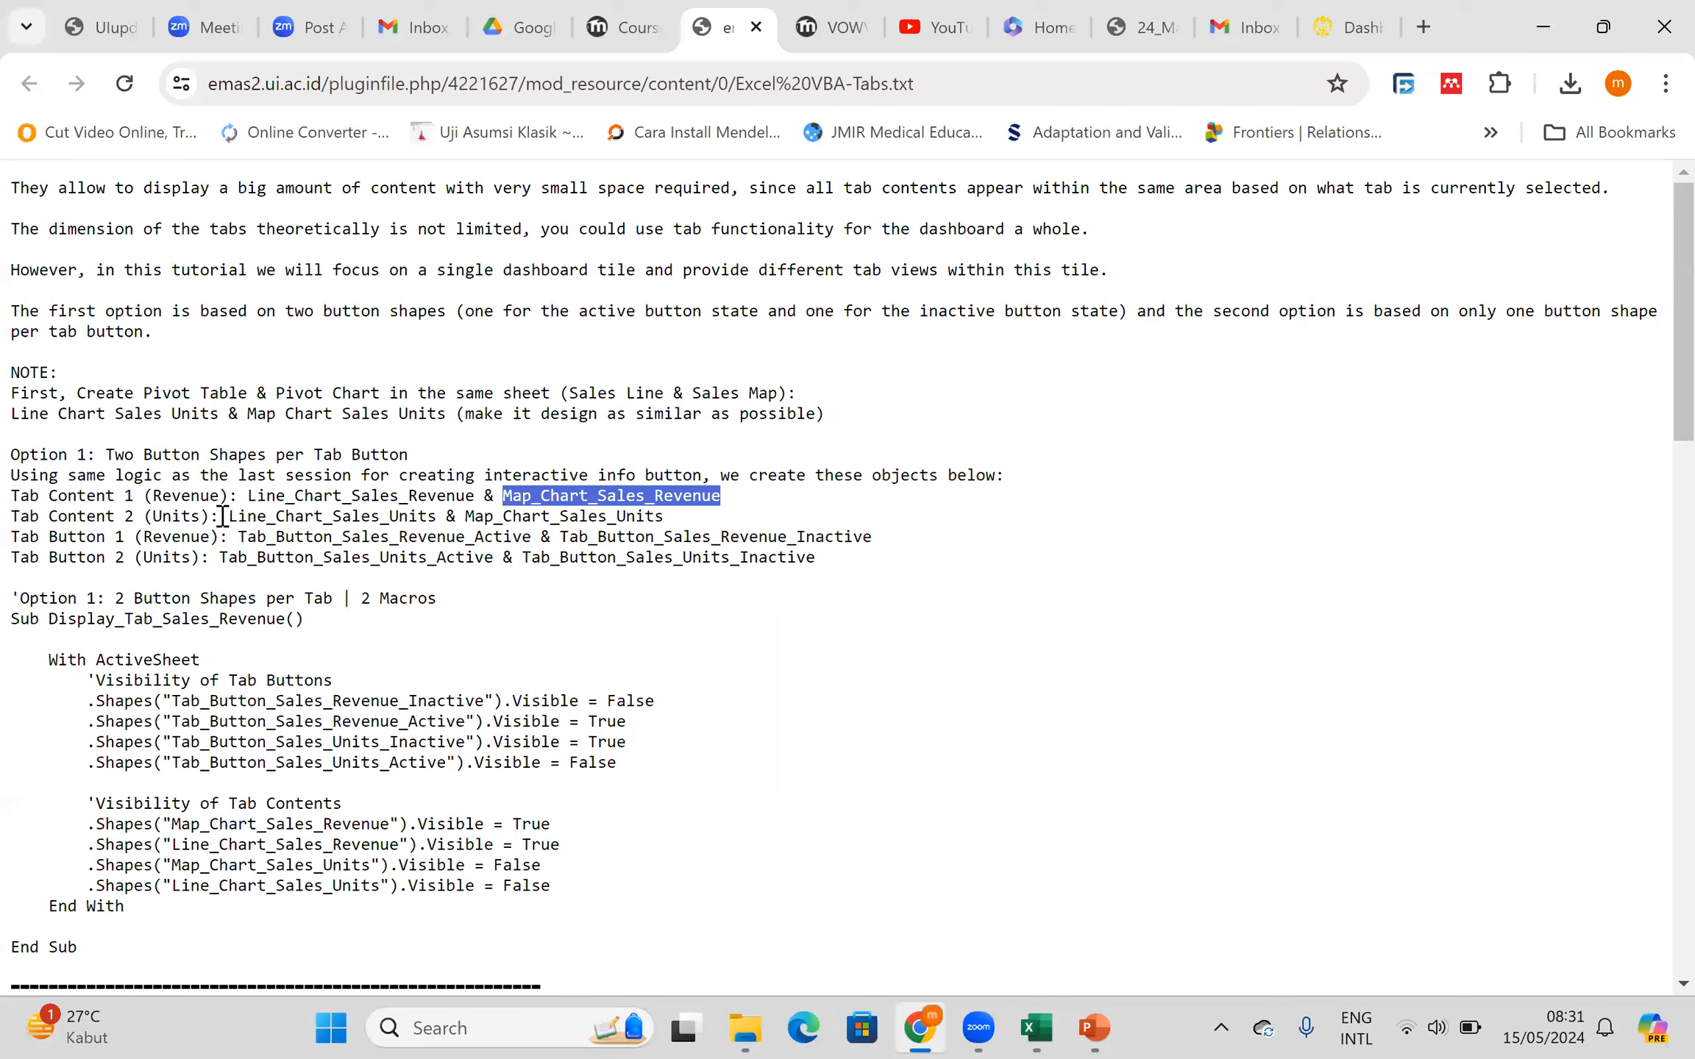
pyautogui.moveTo(229, 517); pyautogui.dragTo(438, 515)
pyautogui.hotkey('ctrl', 'c')
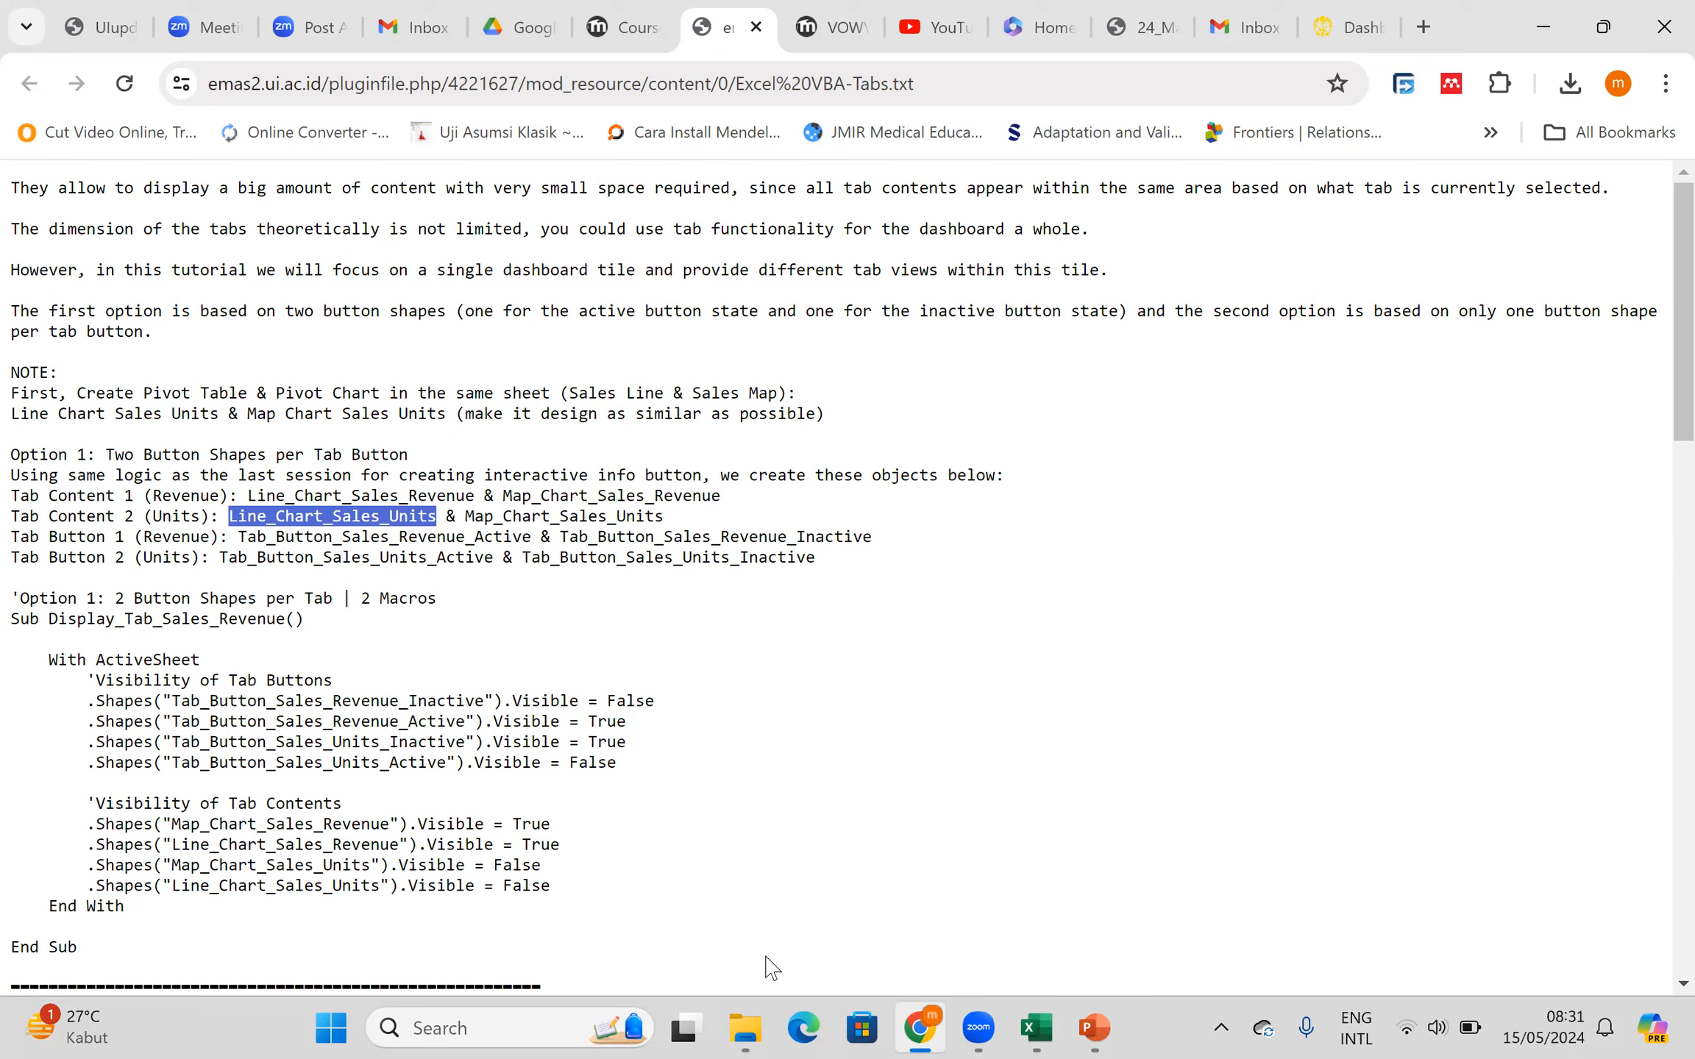
pyautogui.click(1037, 1028)
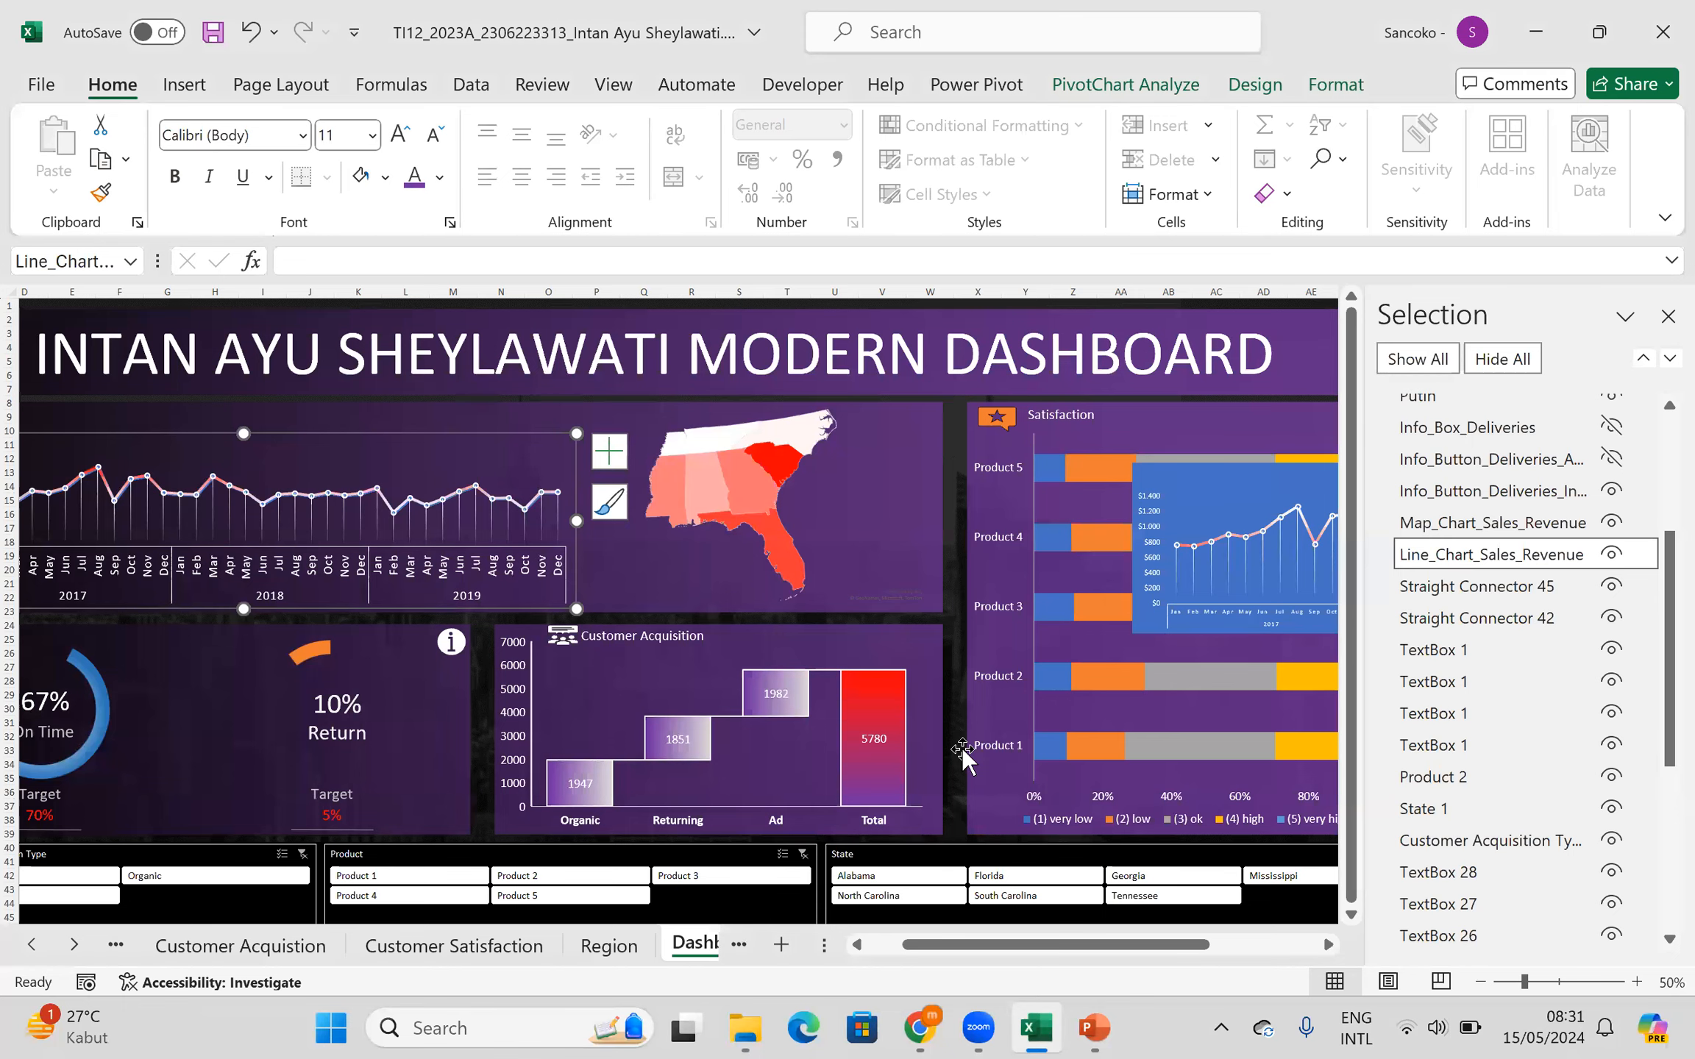
# - Rename the Unit line chart as Line_Chart_Sales_Units in the object list and check it by hiding and showing it
pyautogui.click(1207, 469)
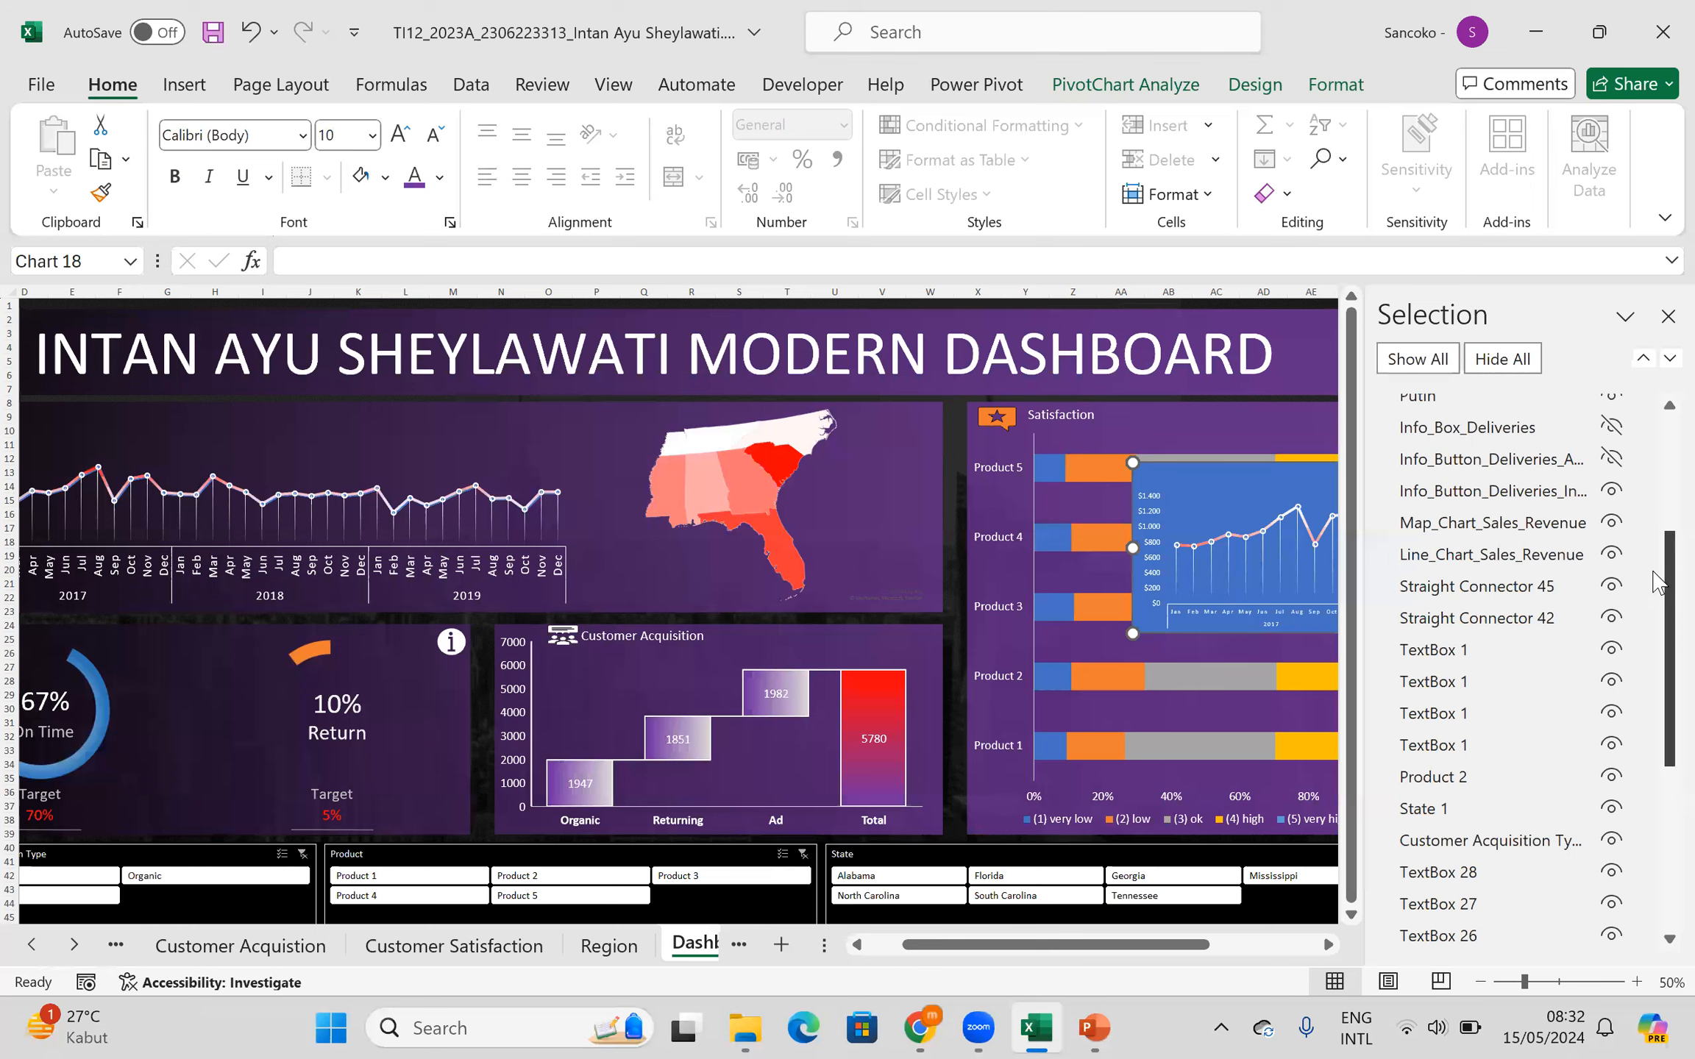
pyautogui.moveTo(1653, 571); pyautogui.dragTo(1653, 443)
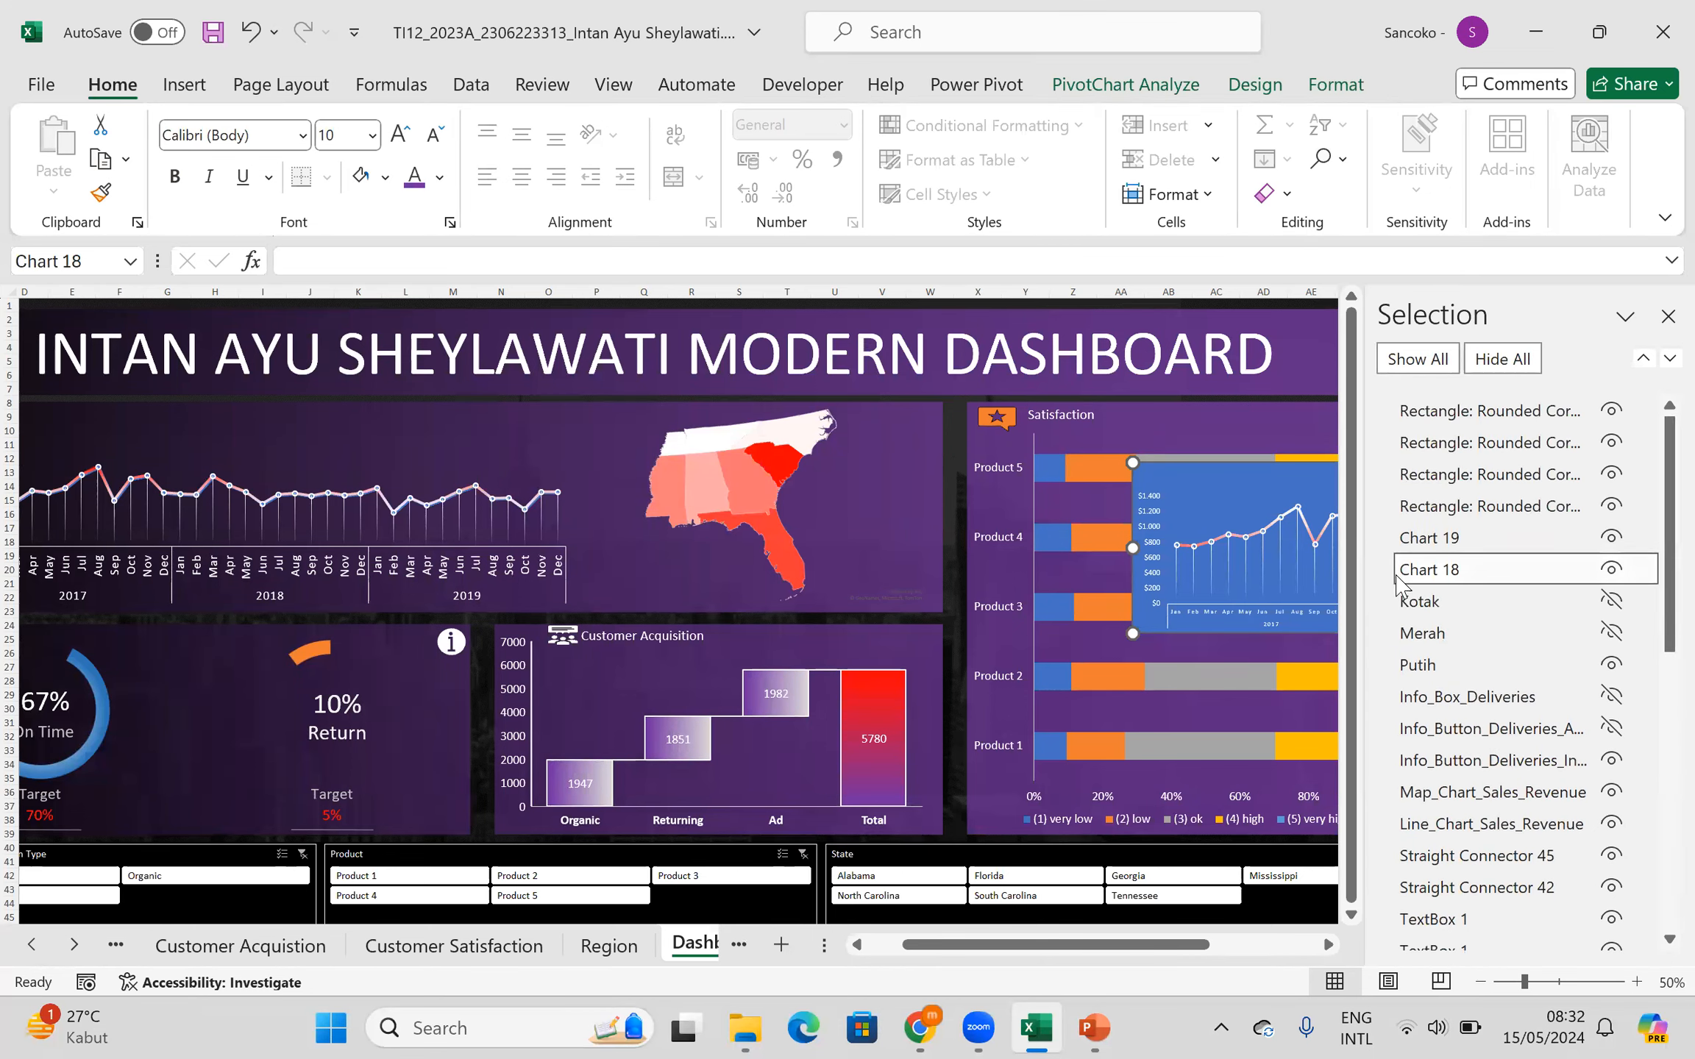
pyautogui.click(1427, 572)
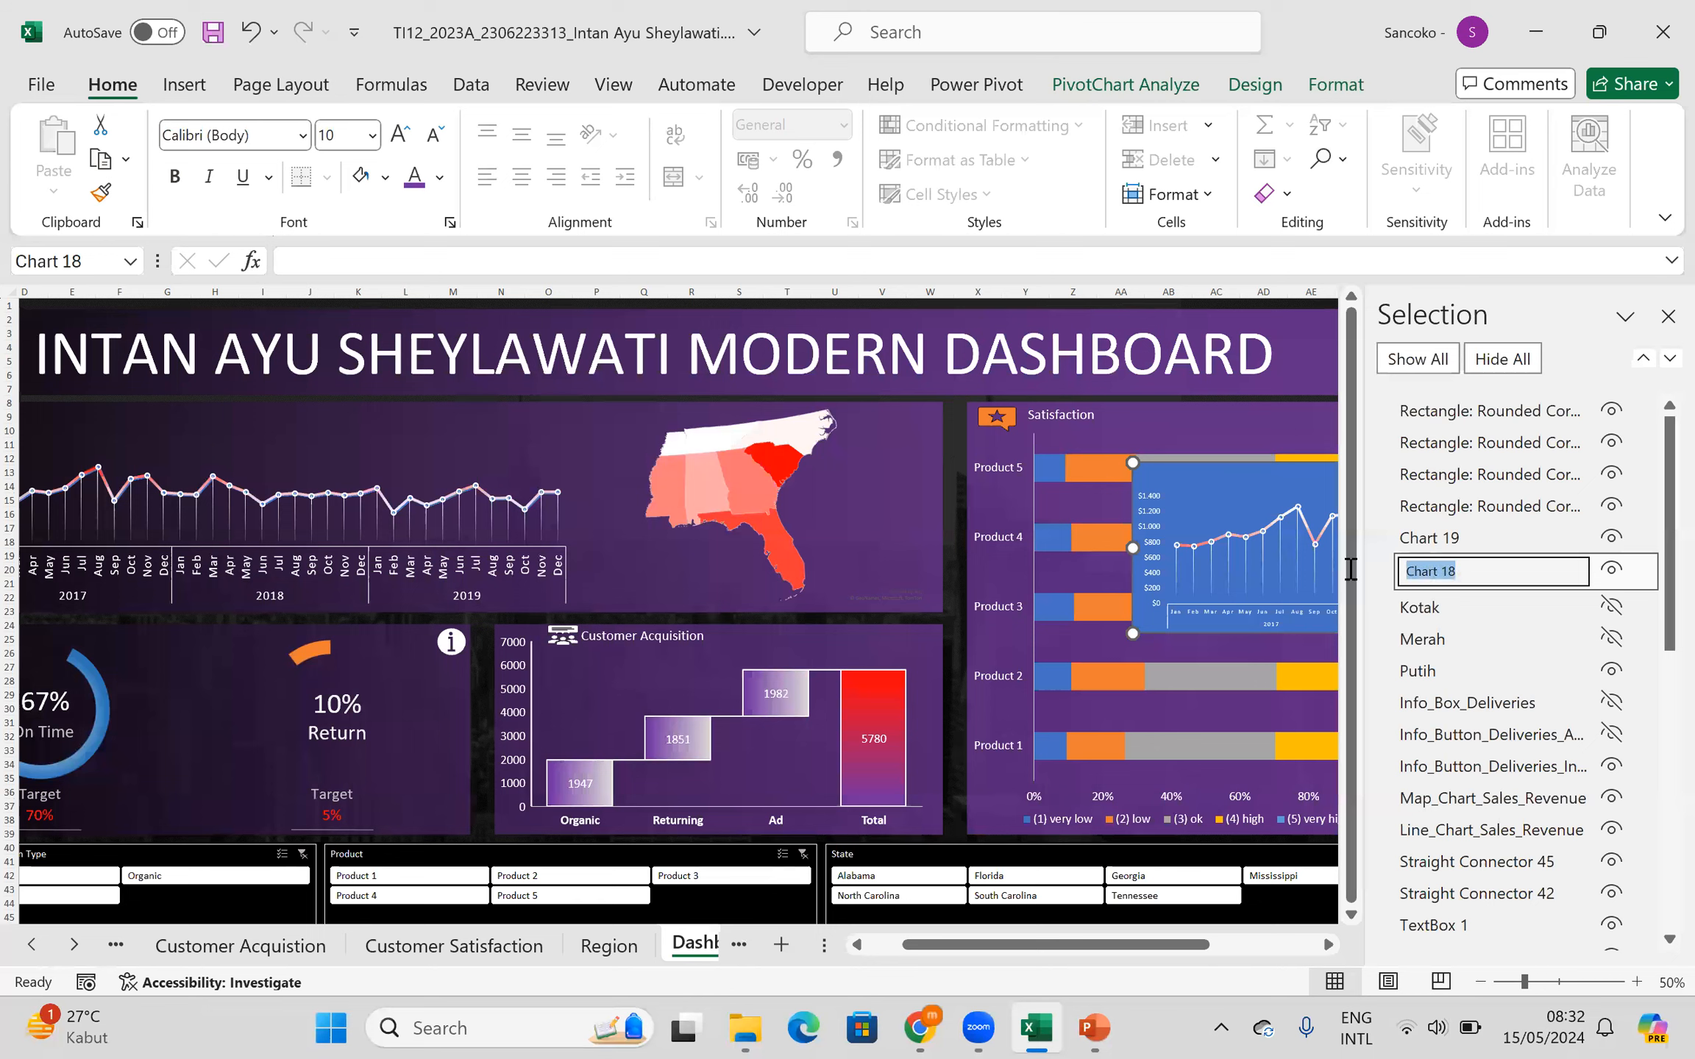
pyautogui.hotkey('ctrl', 'v')
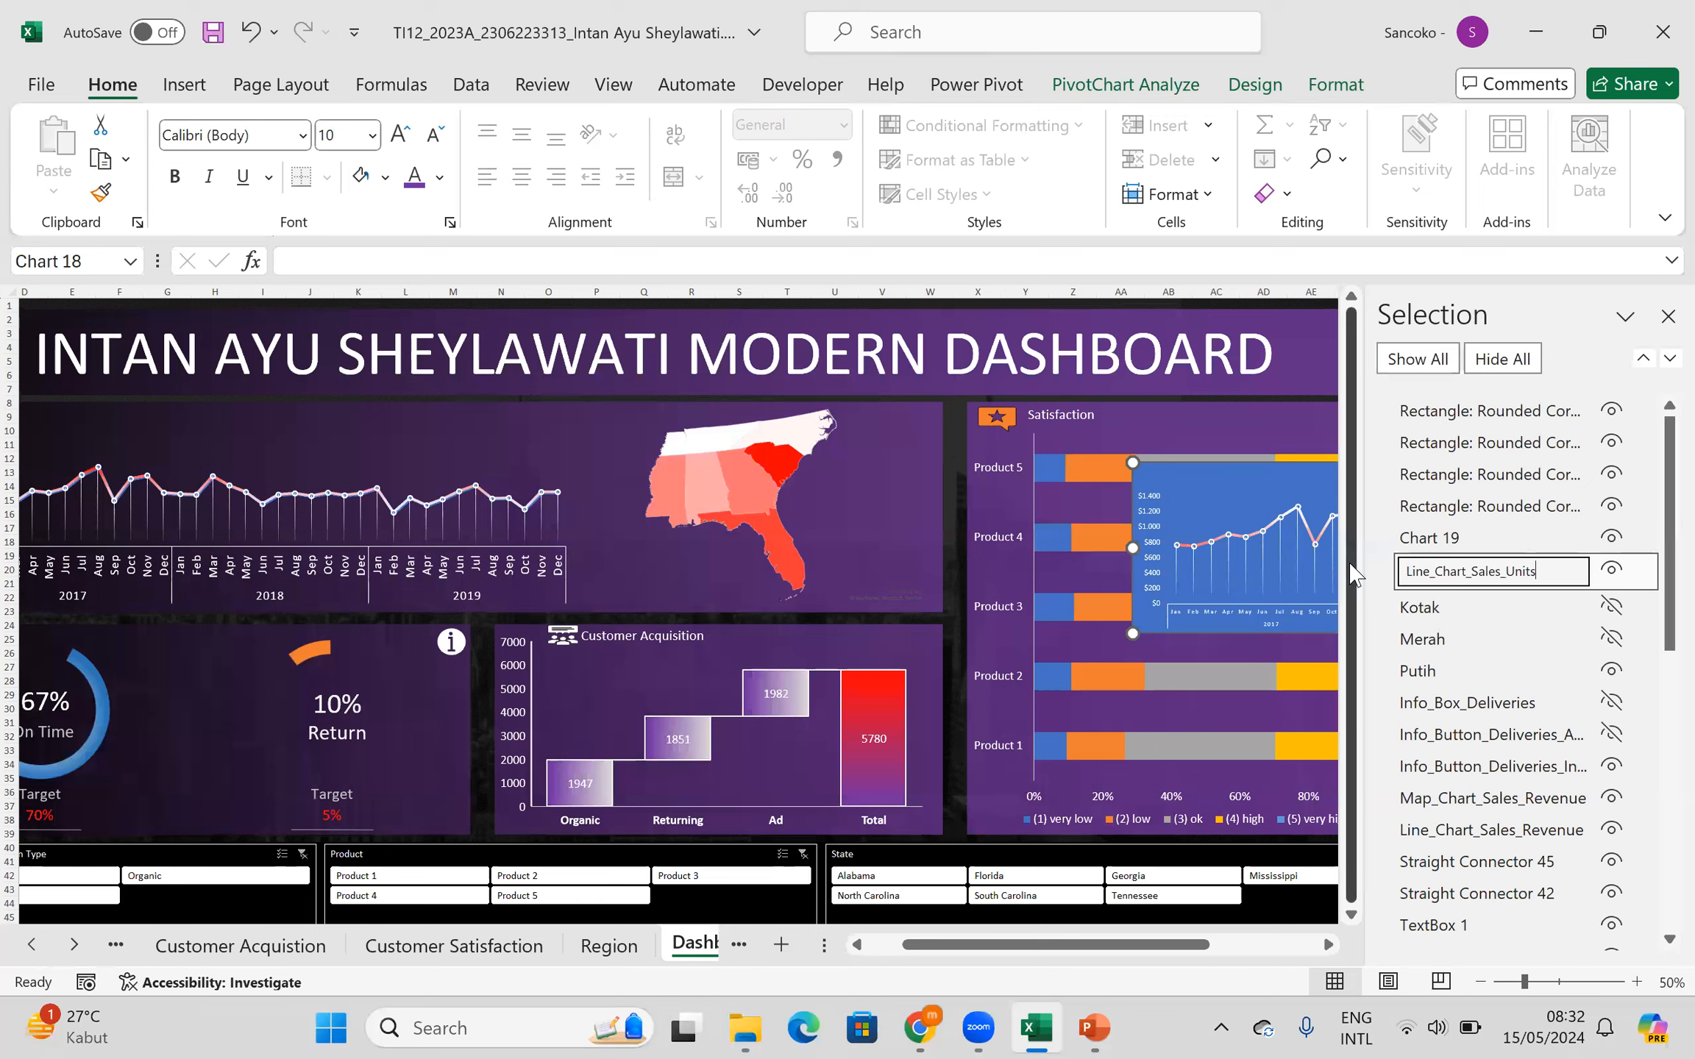
pyautogui.click(1441, 604)
pyautogui.click(1464, 572)
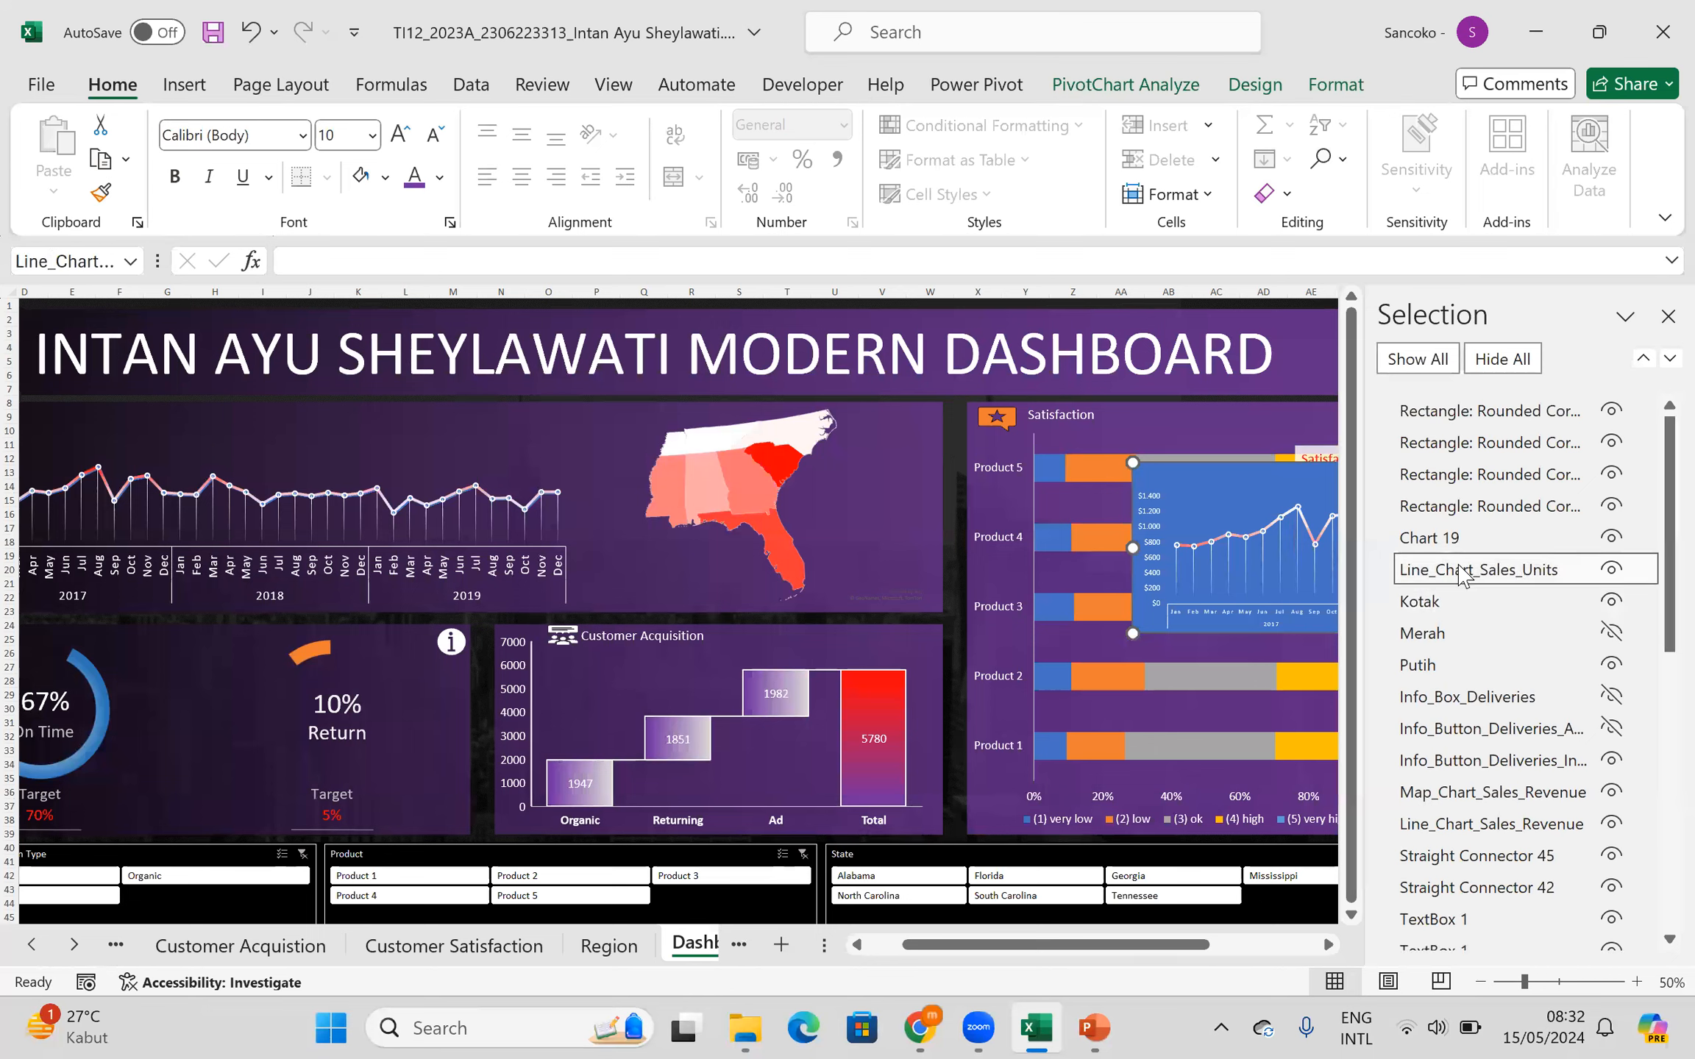
pyautogui.click(1612, 571)
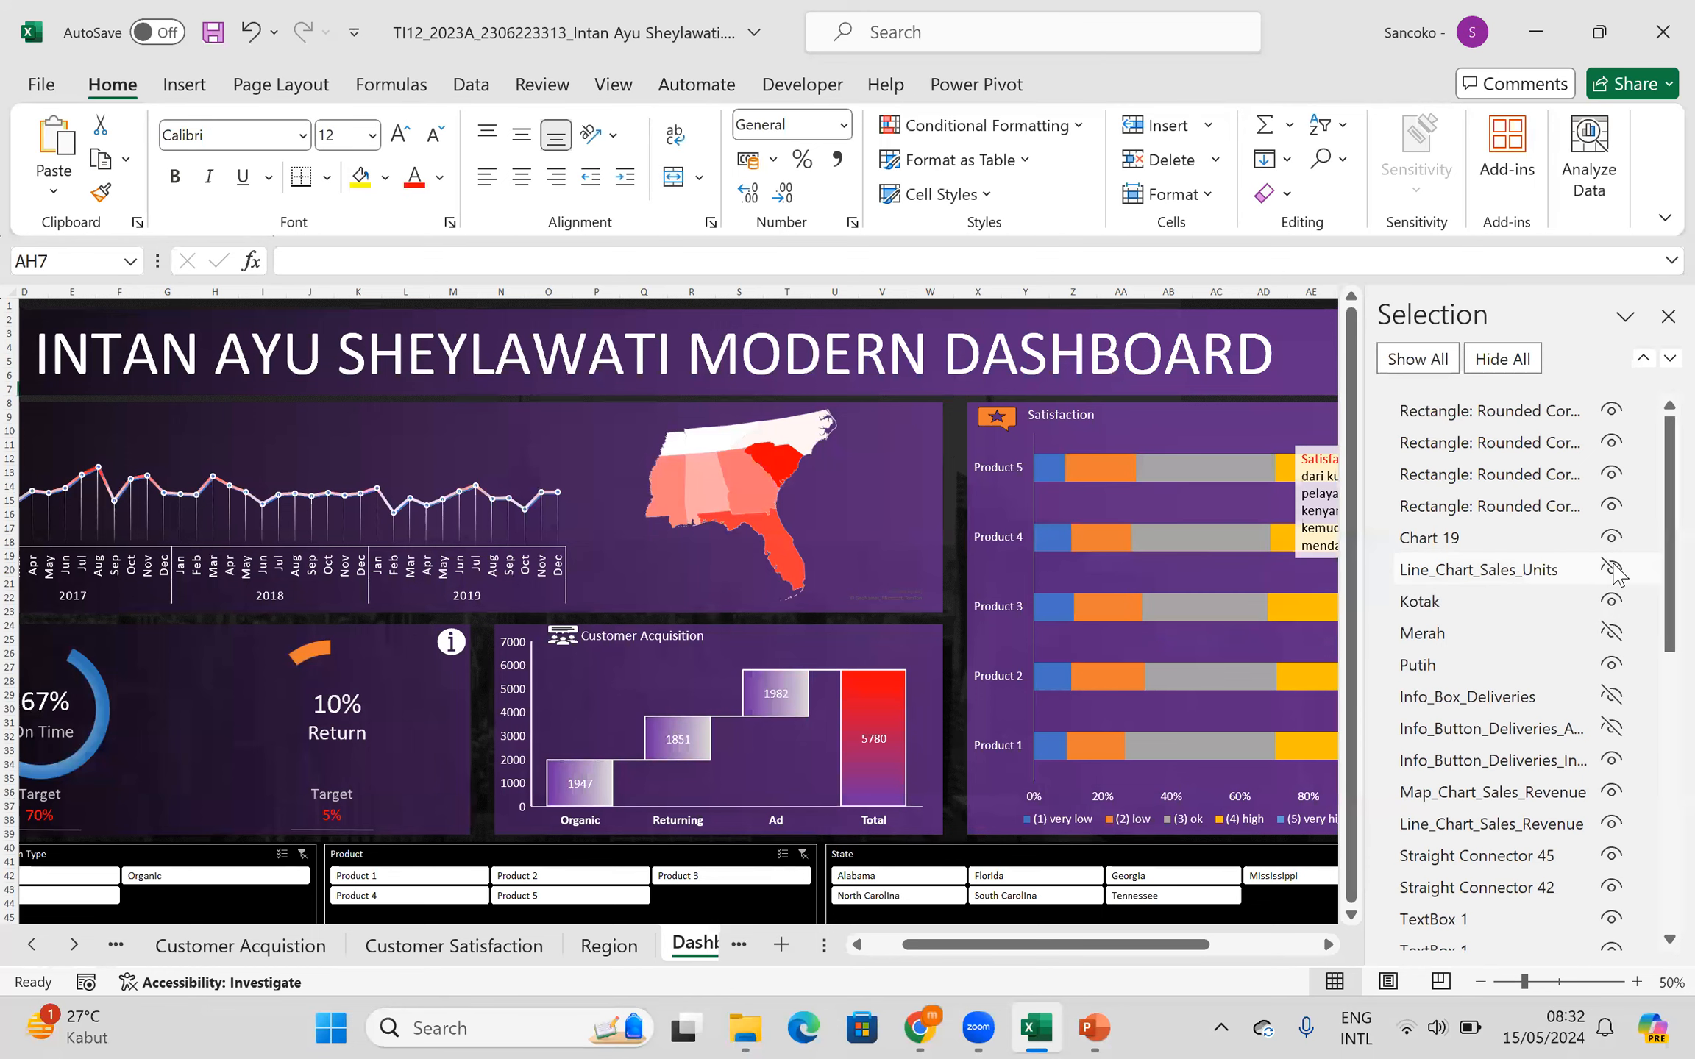
pyautogui.click(1612, 570)
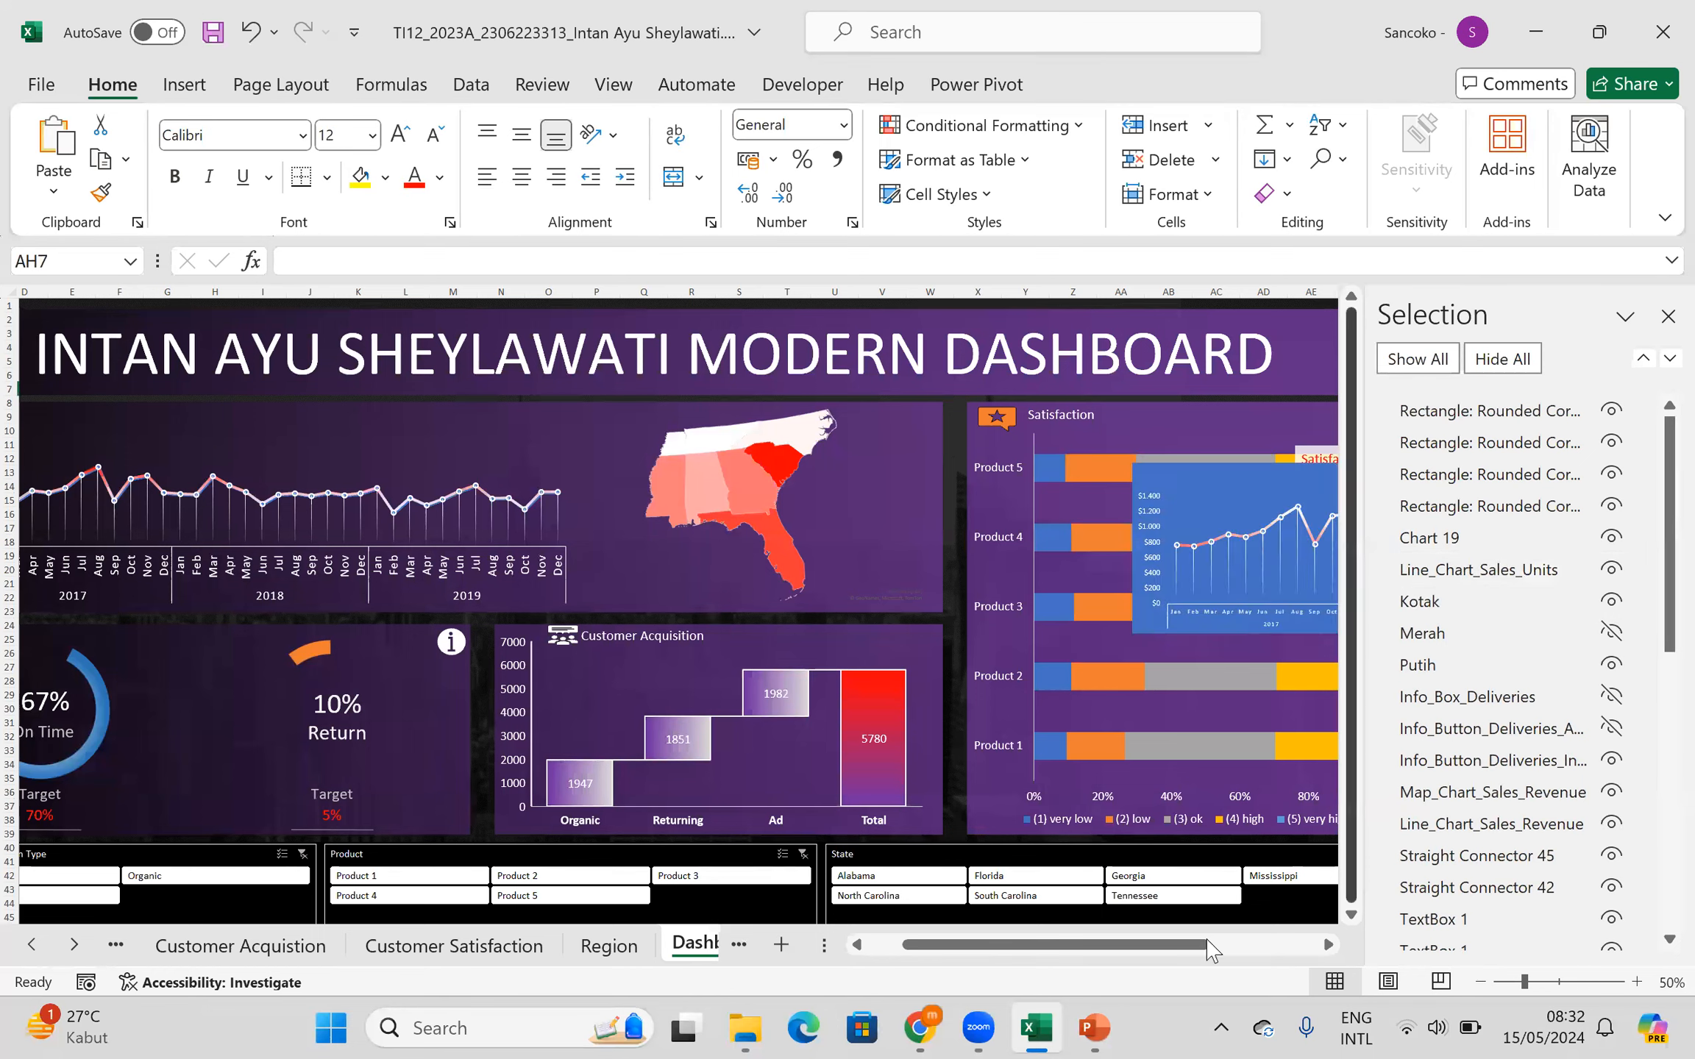
# - Select the Unit map chart on the Dashboard, switch to Chrome and copy the object name Map_Chart_Sales_Units from the Excel VBA-Tabs text
pyautogui.moveTo(1155, 949); pyautogui.dragTo(1252, 950)
pyautogui.click(1218, 735)
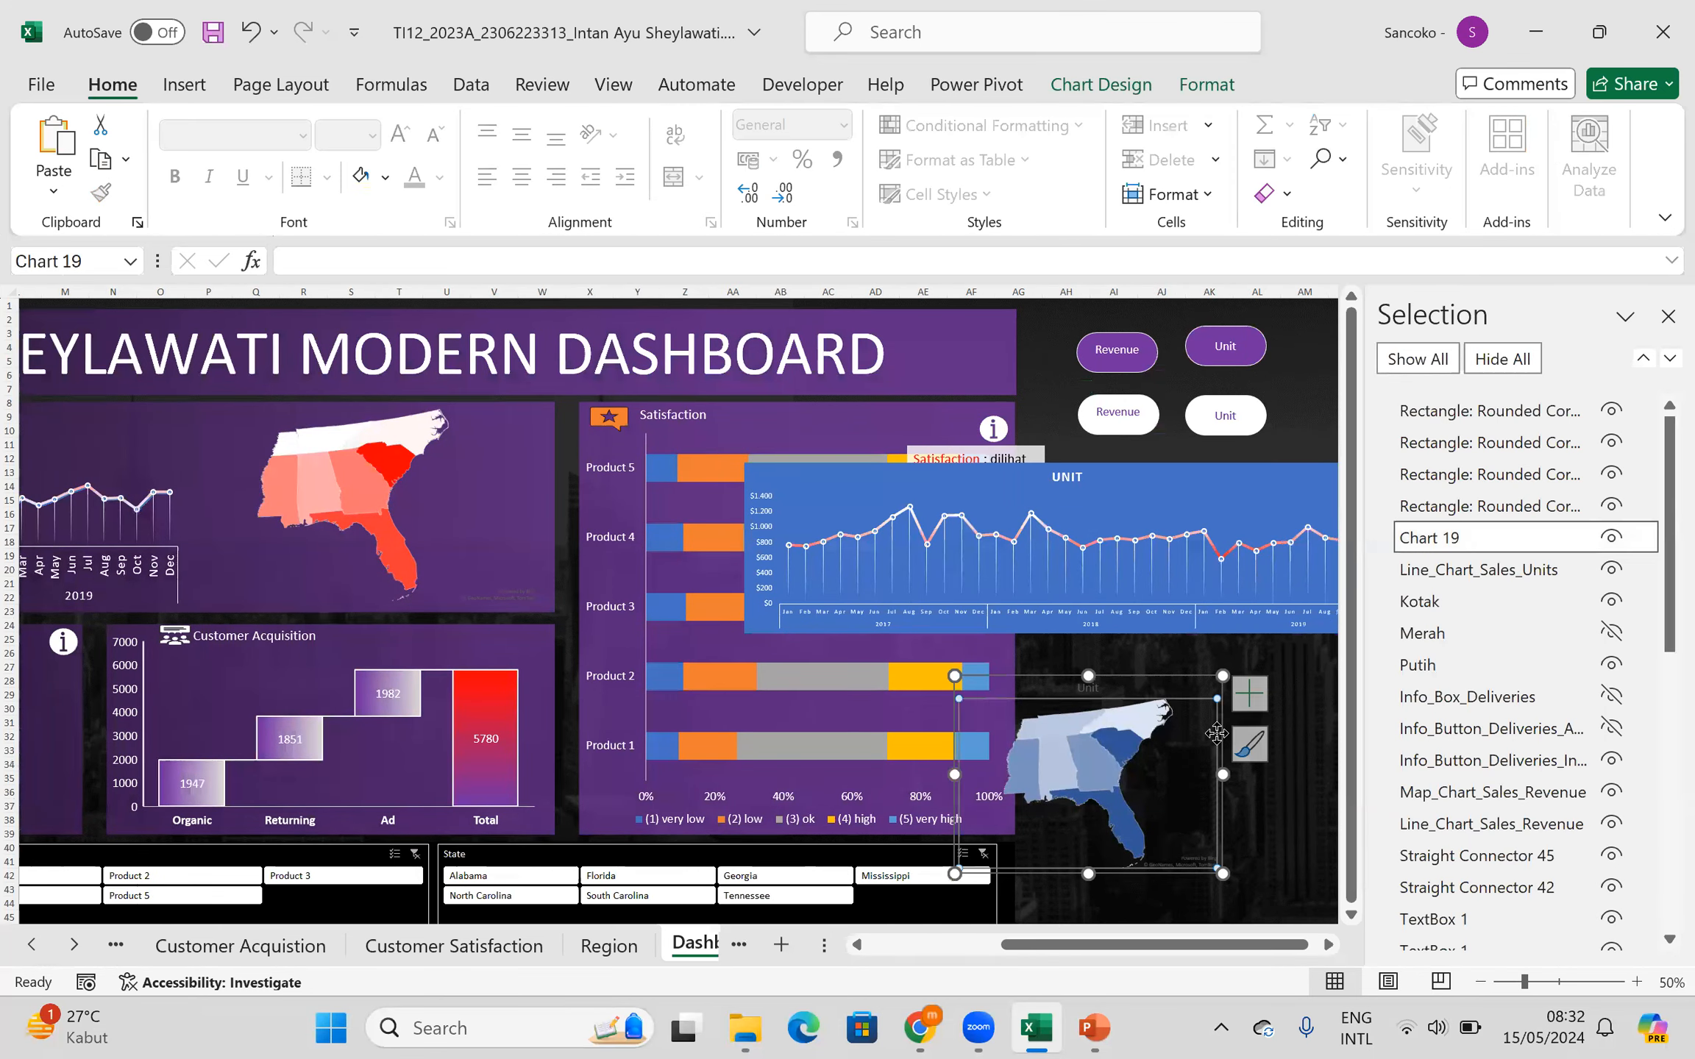
pyautogui.click(1189, 681)
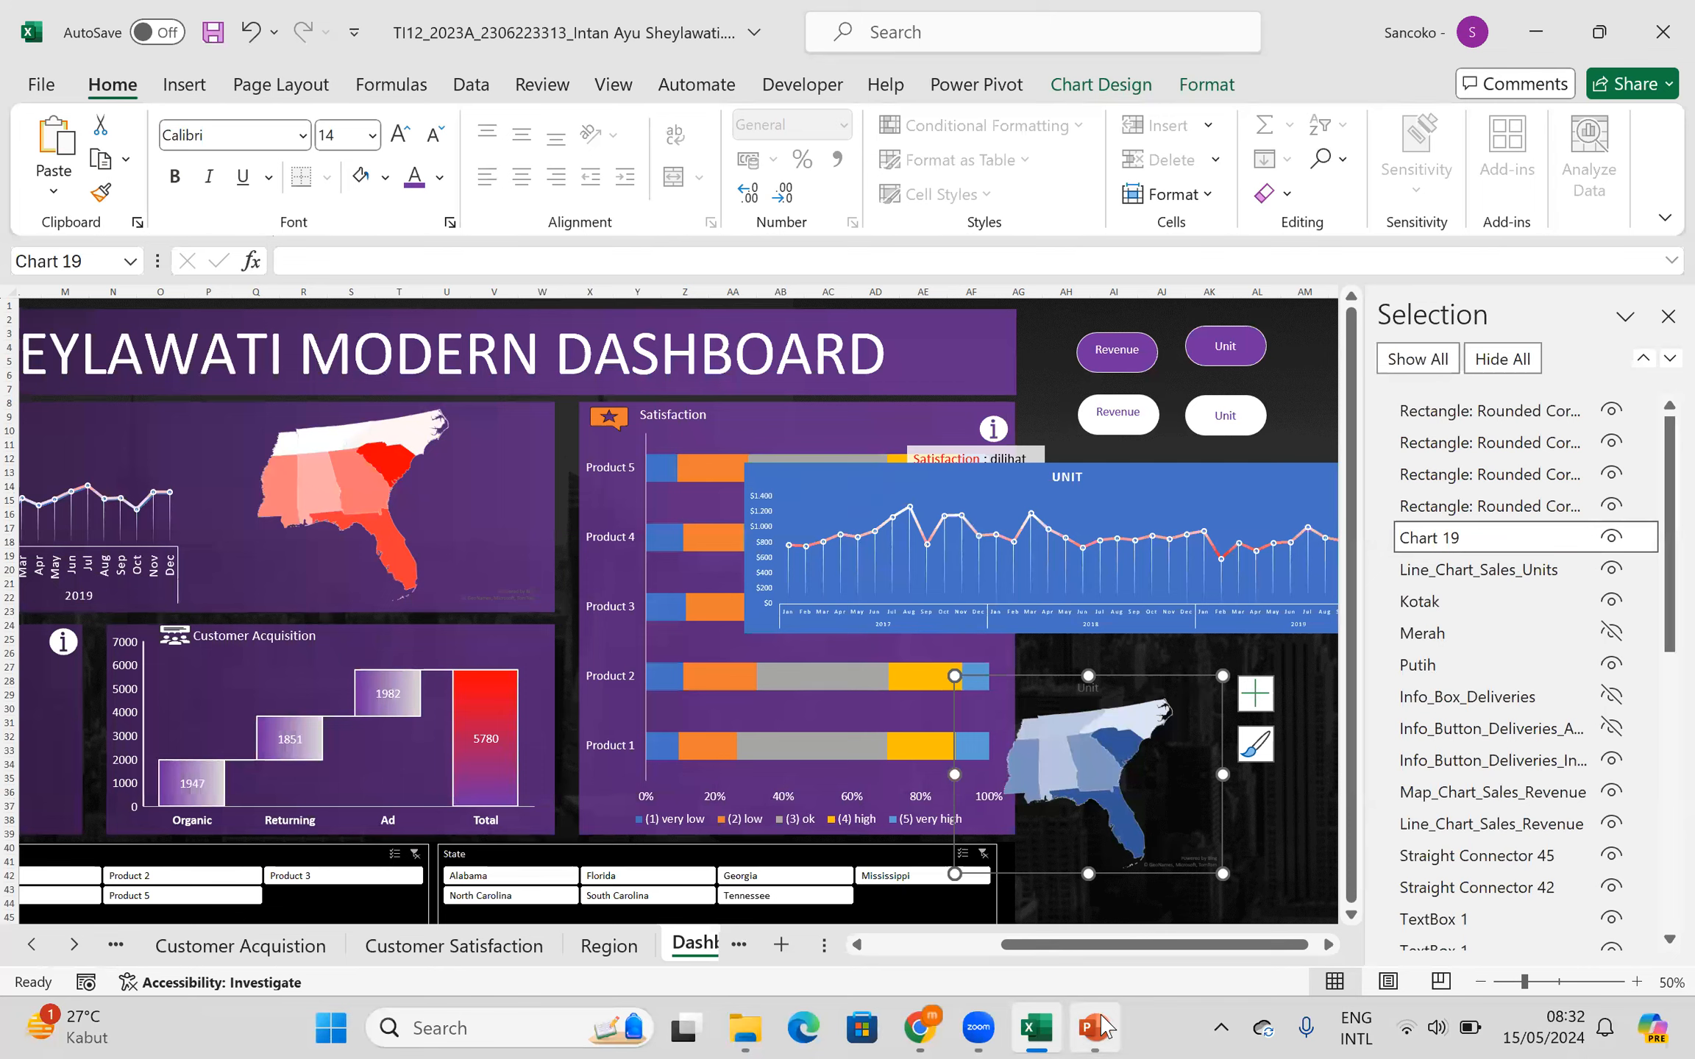
pyautogui.moveTo(1106, 1027)
pyautogui.click(920, 1028)
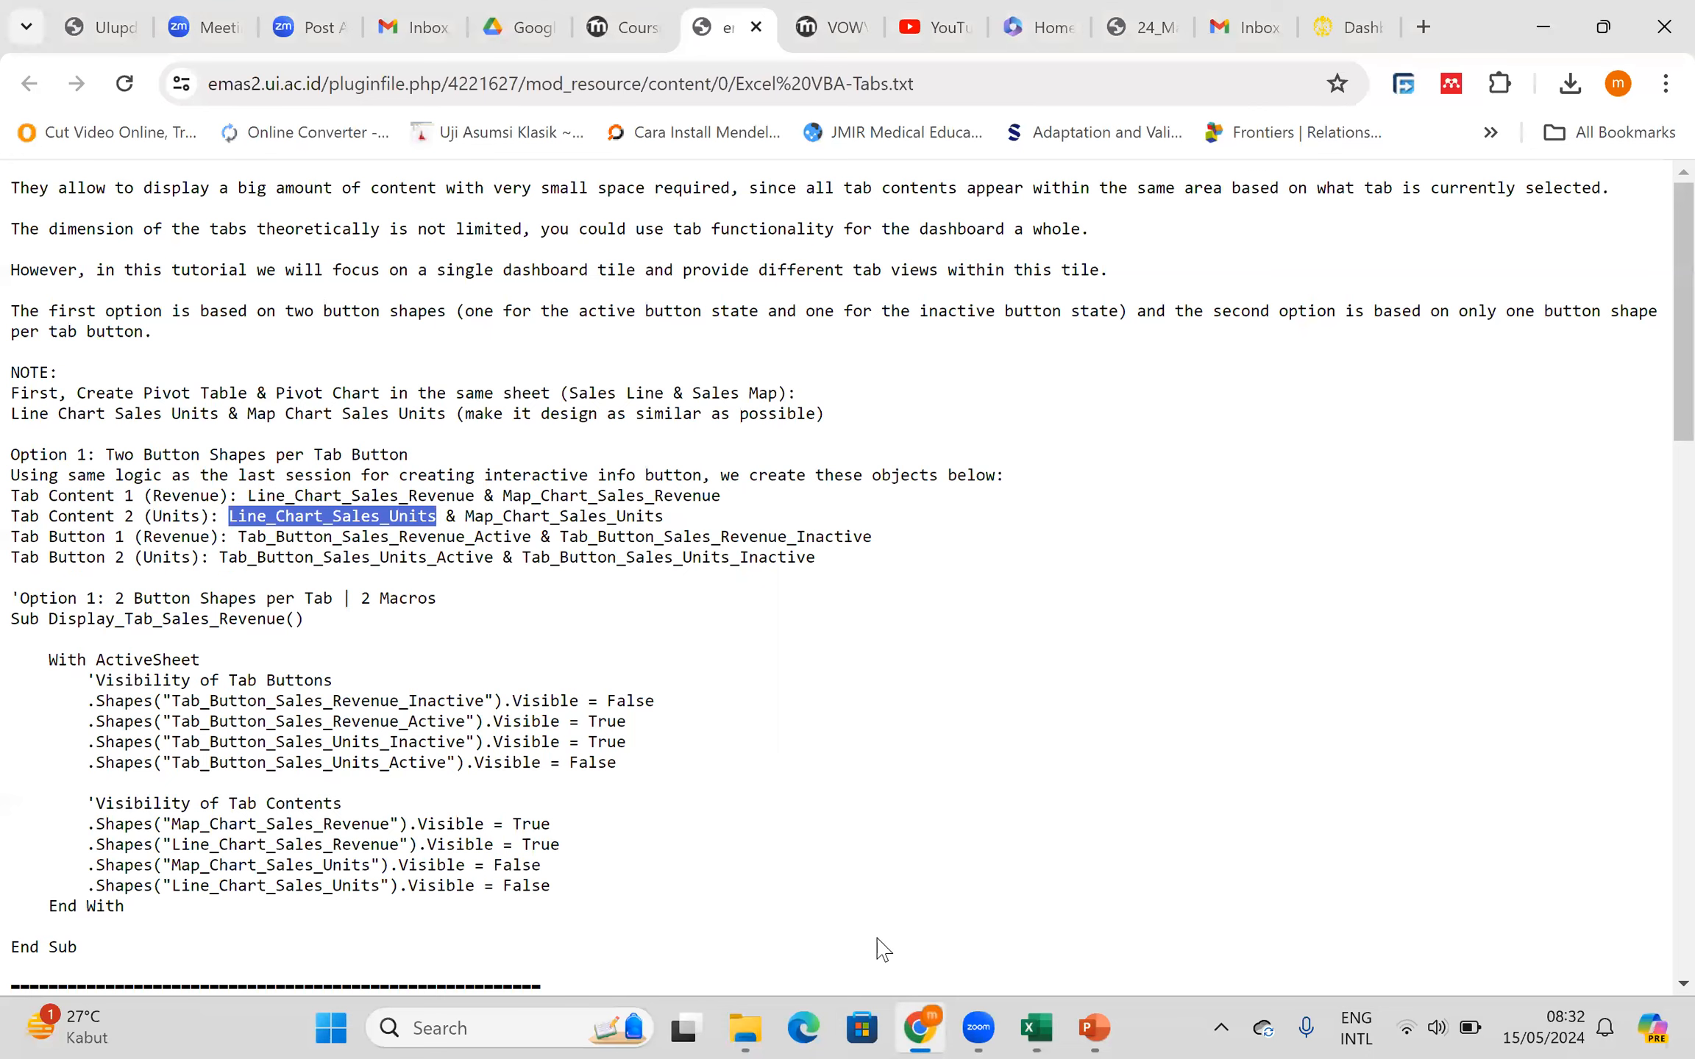
pyautogui.moveTo(465, 518); pyautogui.dragTo(678, 525)
pyautogui.hotkey('ctrl', 'c')
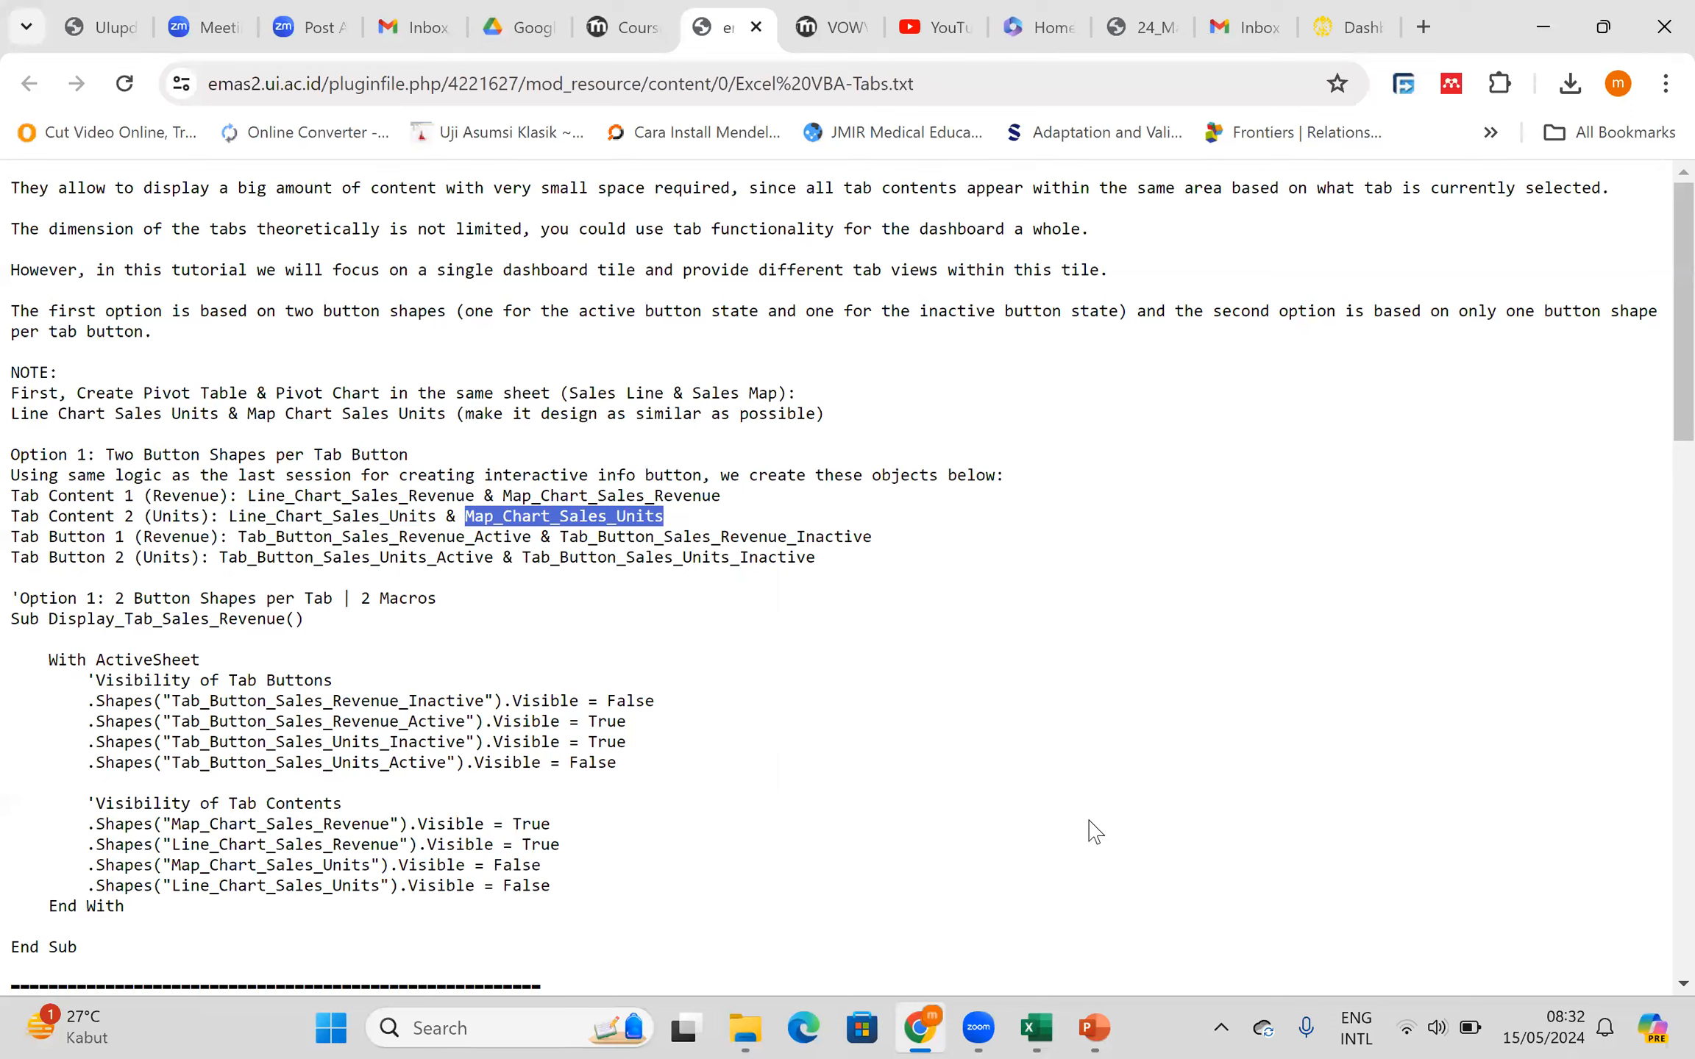
# - Return to the Excel workbook and rename the Unit map chart as Map_Chart_Sales_Units in the object list
pyautogui.click(1044, 1028)
pyautogui.doubleClick(1493, 538)
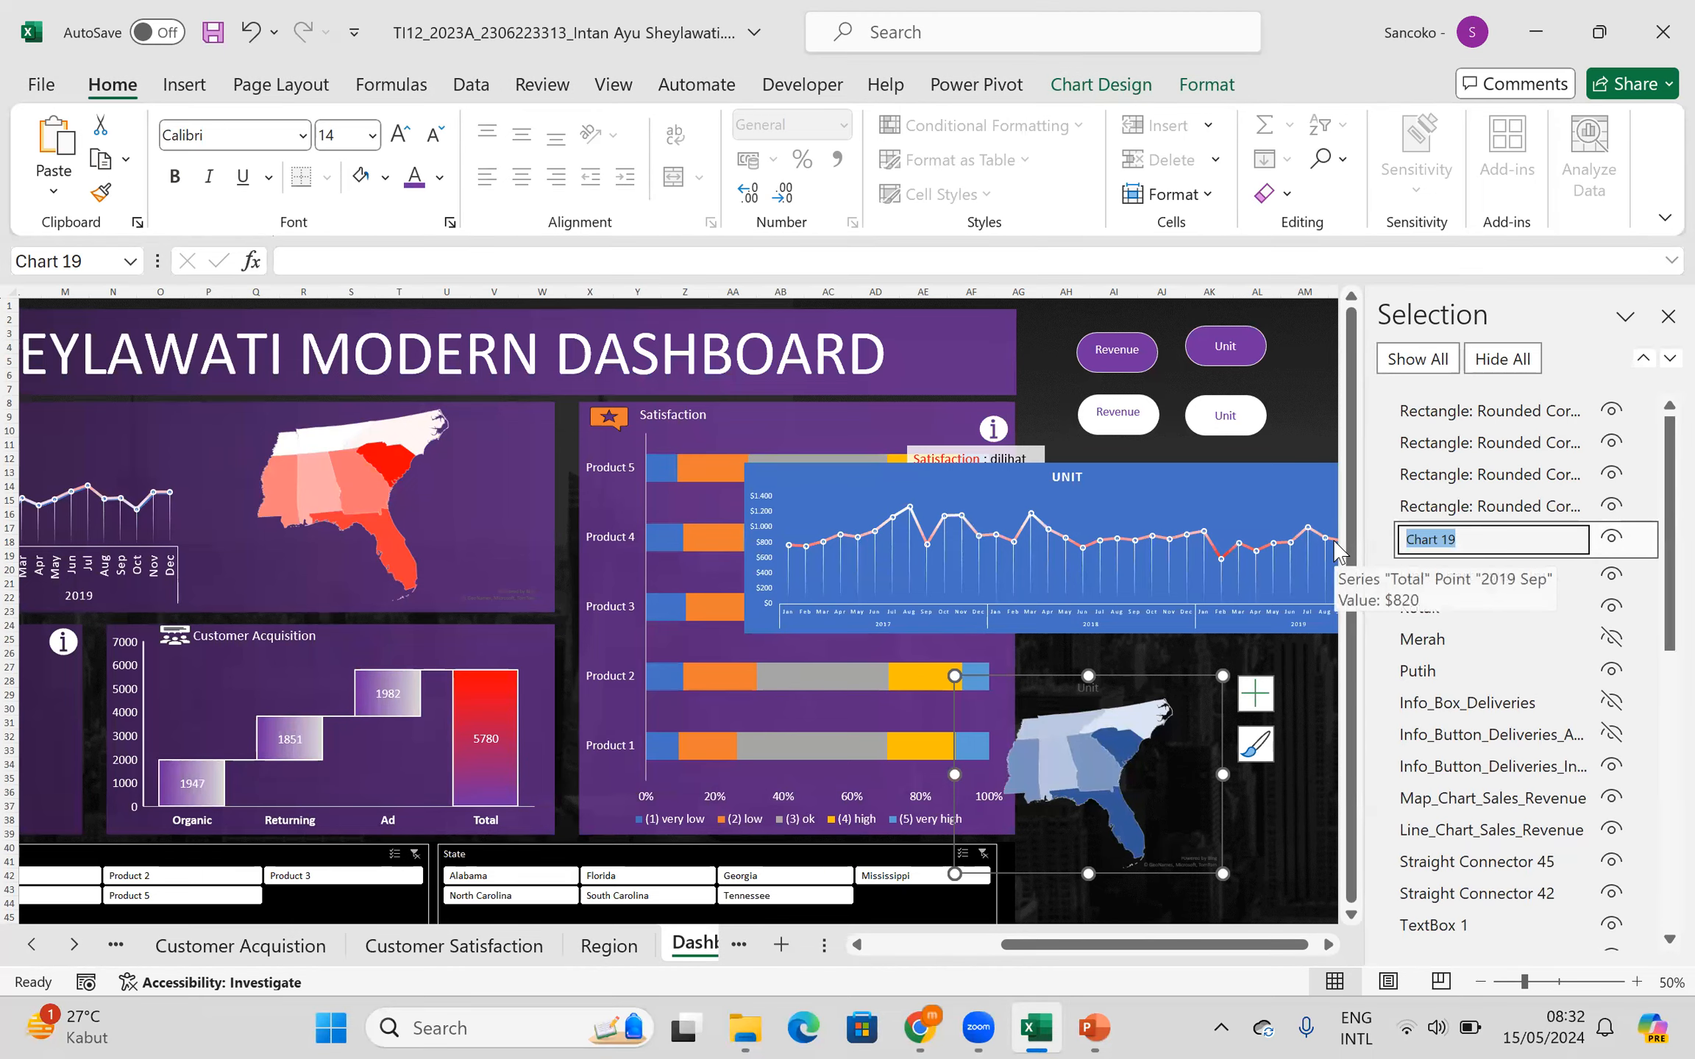
pyautogui.hotkey('ctrl', 'v')
pyautogui.click(1475, 575)
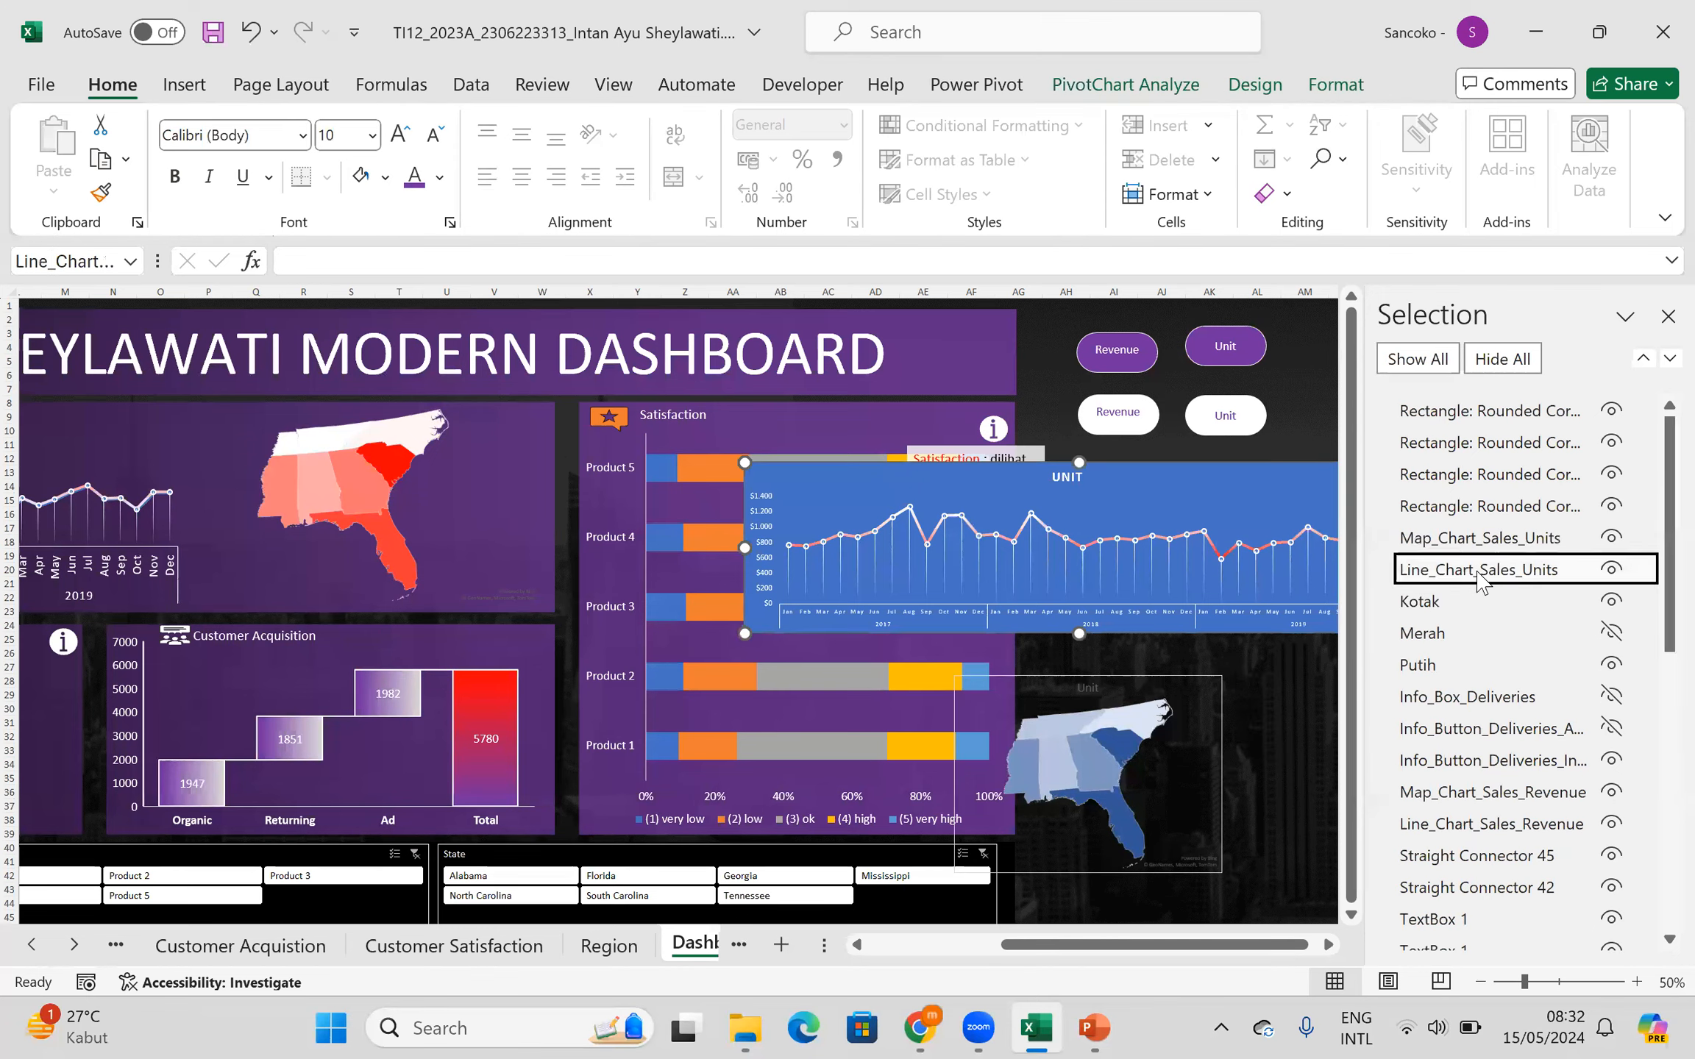
pyautogui.click(1481, 543)
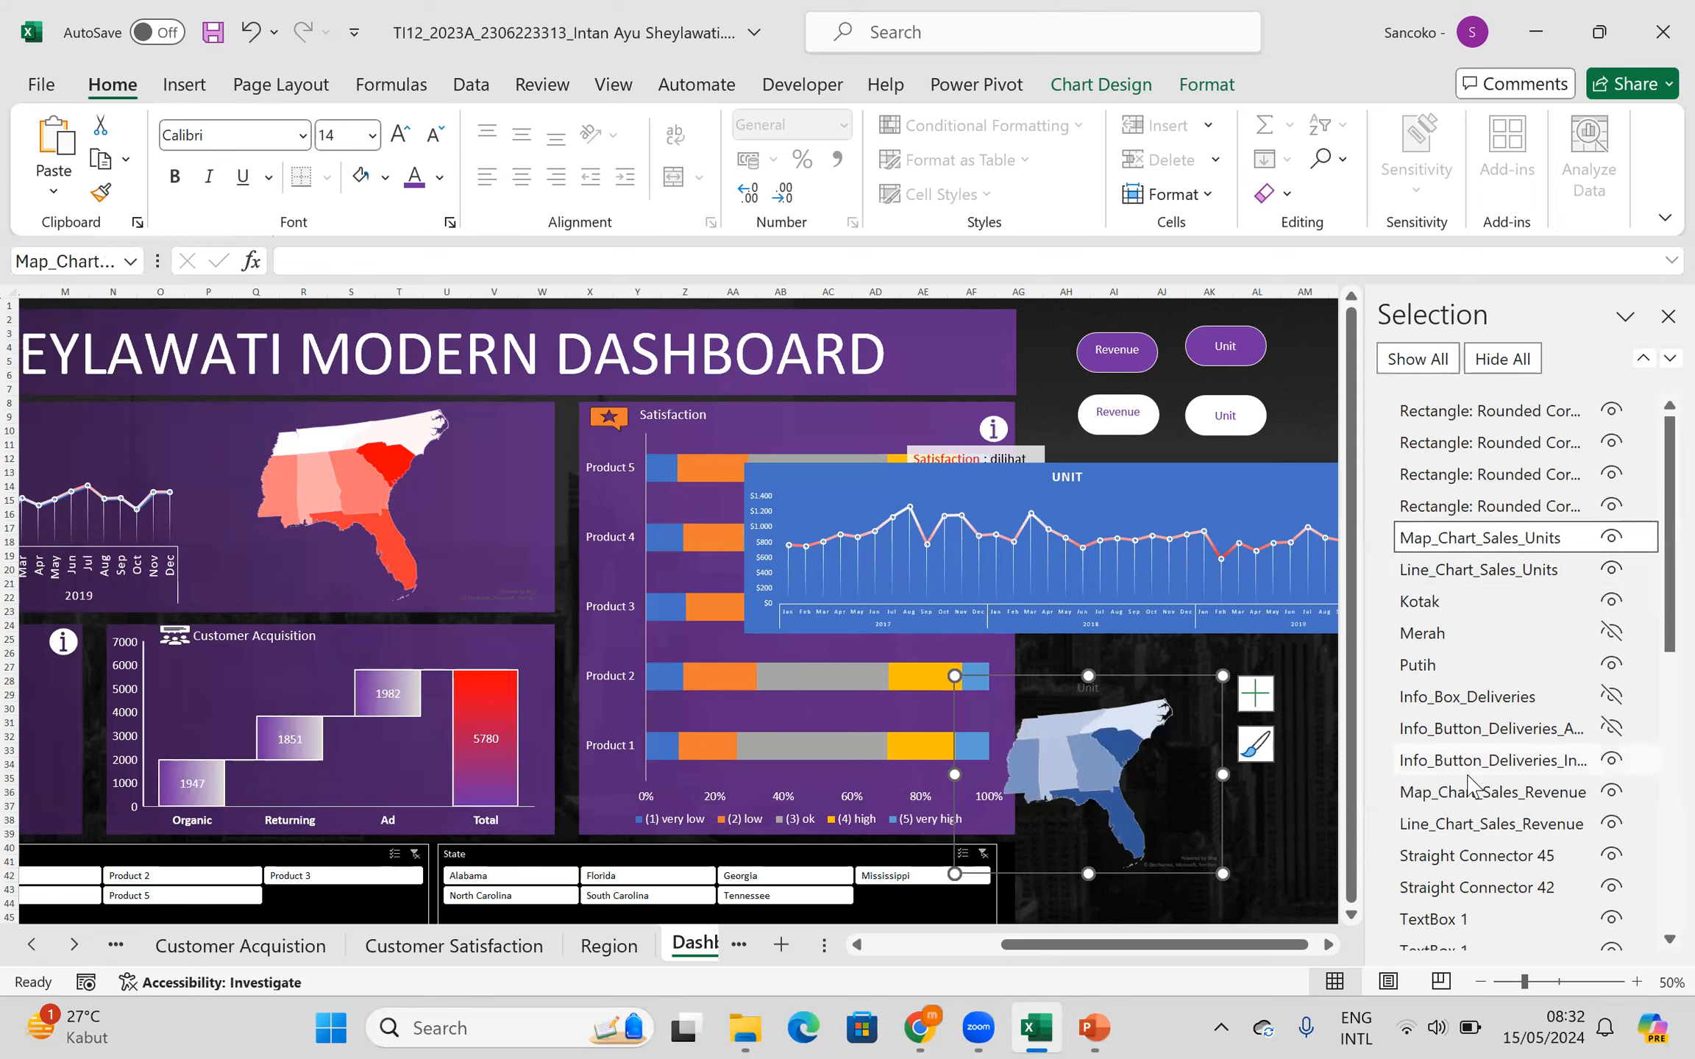
# - Reorder the object list so Map_Chart_Sales_Revenue sits directly above Map_Chart_Sales_Units and Line_Chart_Sales_Revenue directly above Line_Chart_Sales_Units
pyautogui.click(1488, 809)
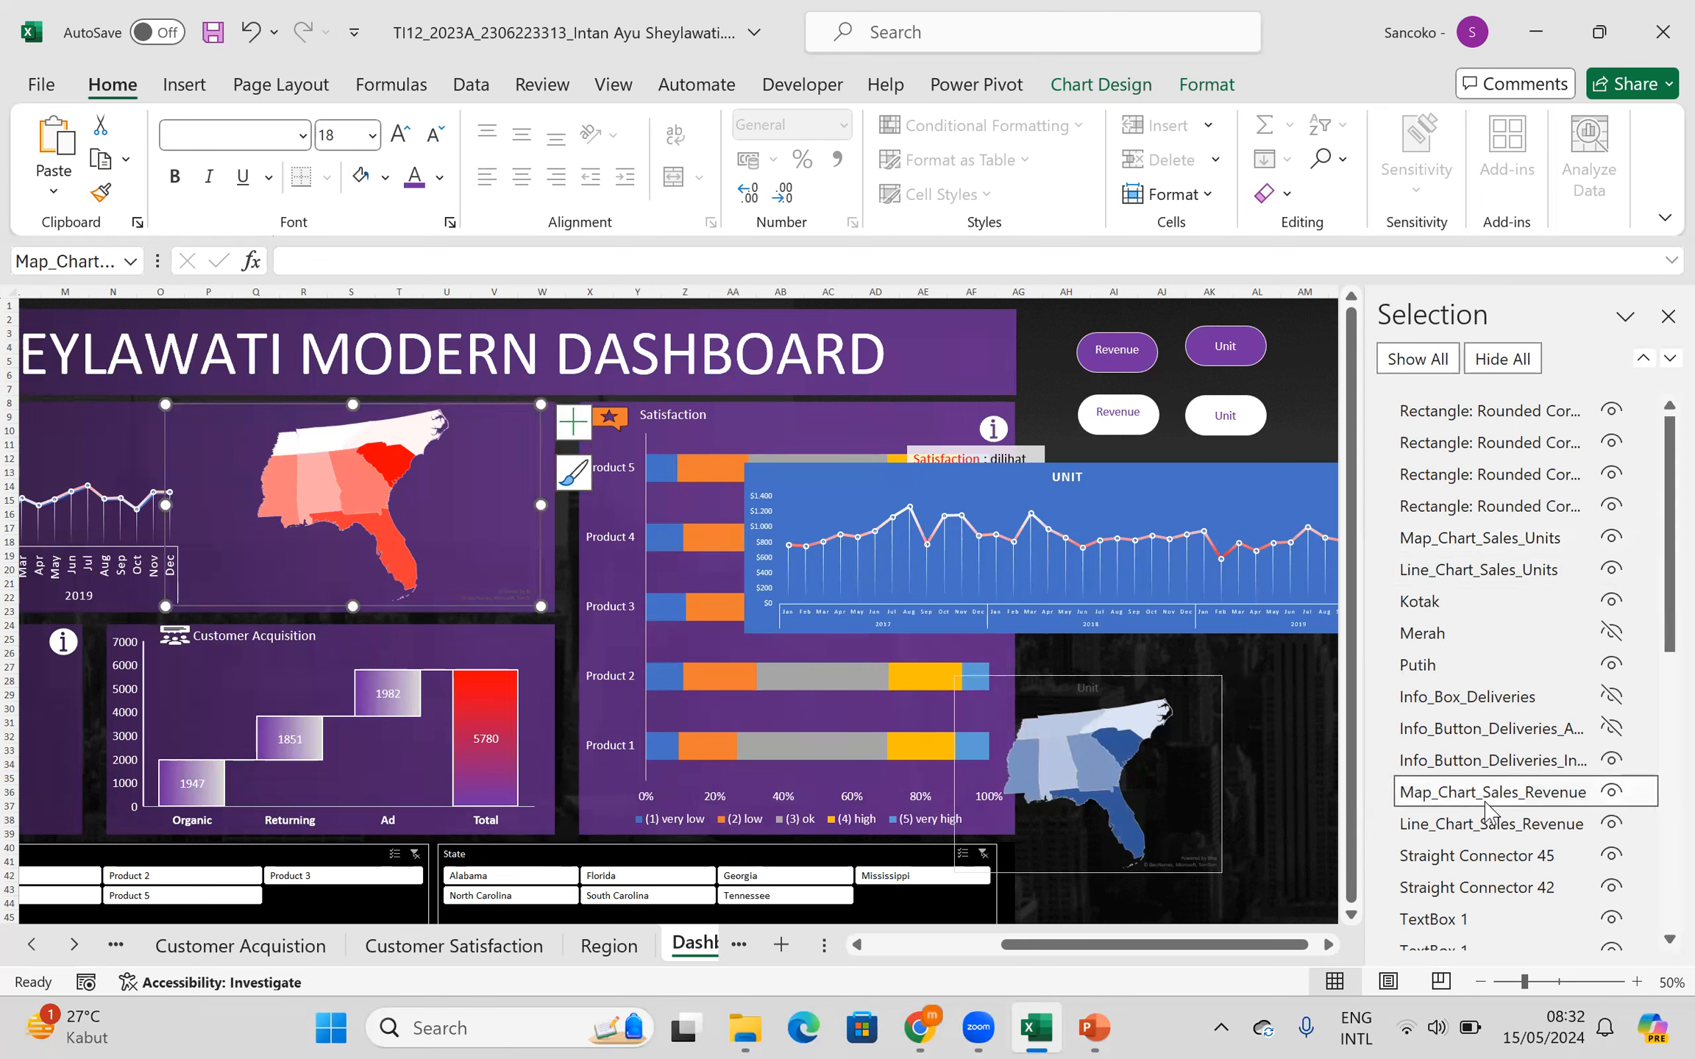
pyautogui.moveTo(1492, 793); pyautogui.dragTo(1487, 528)
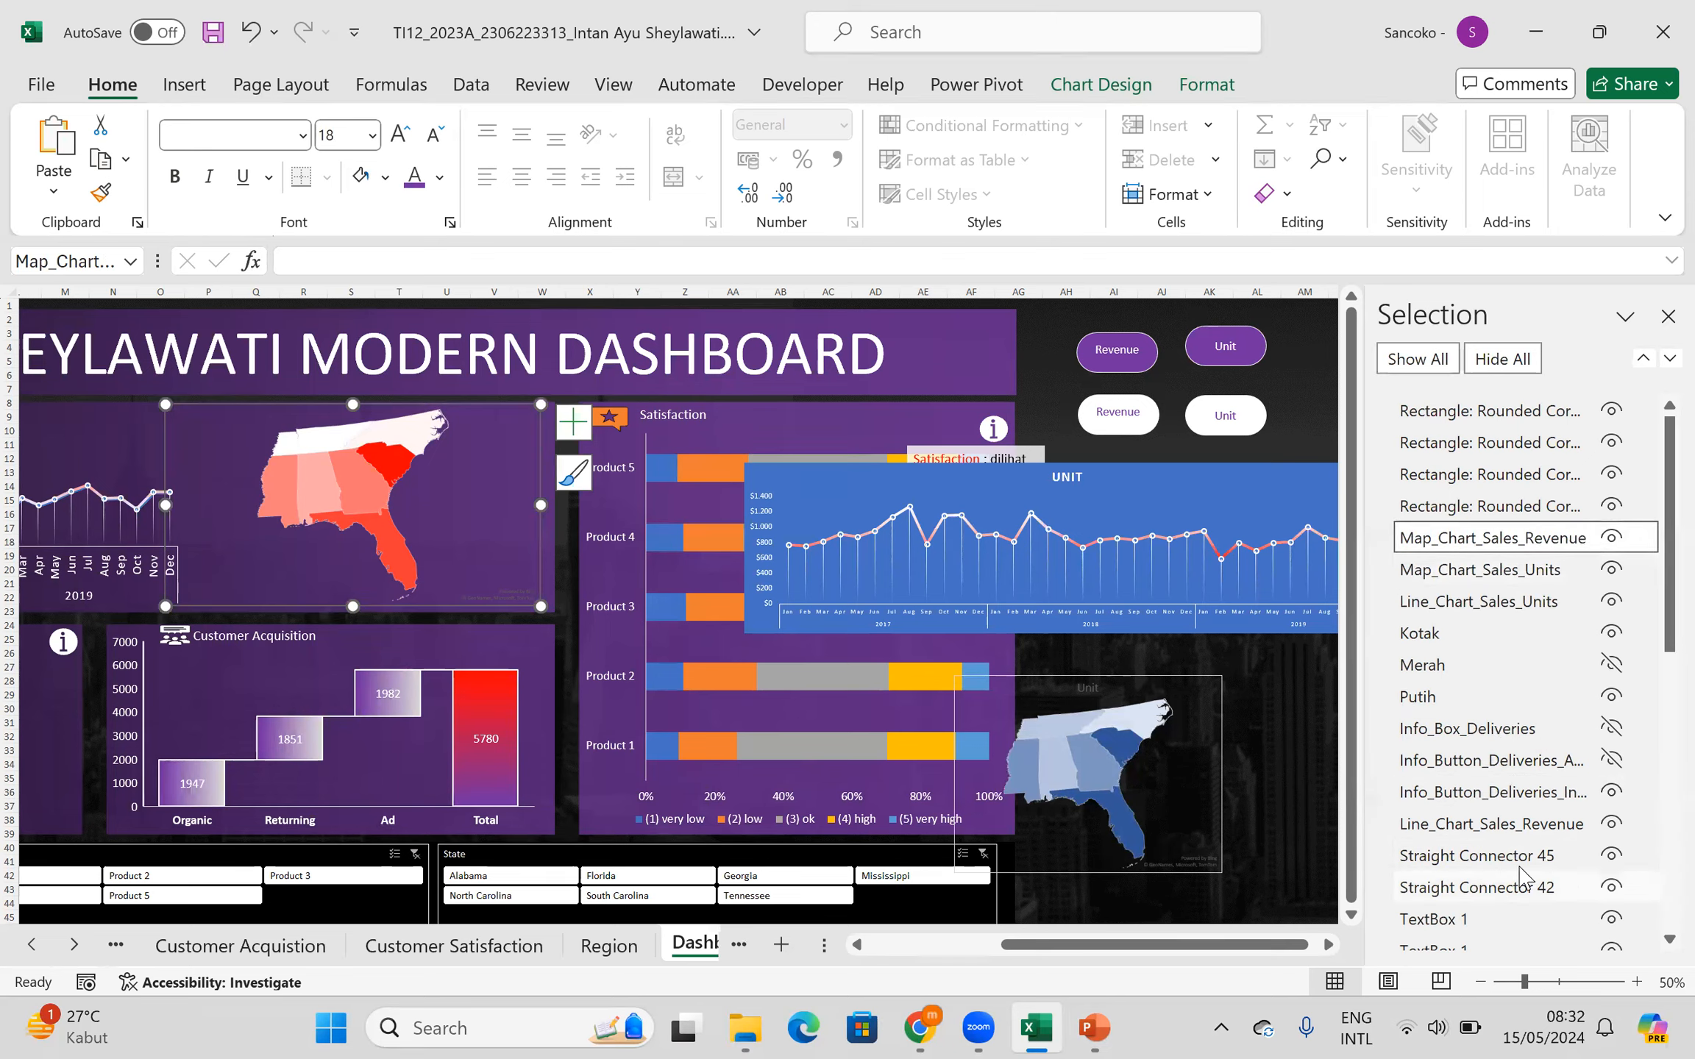
pyautogui.moveTo(1488, 824); pyautogui.dragTo(1501, 616)
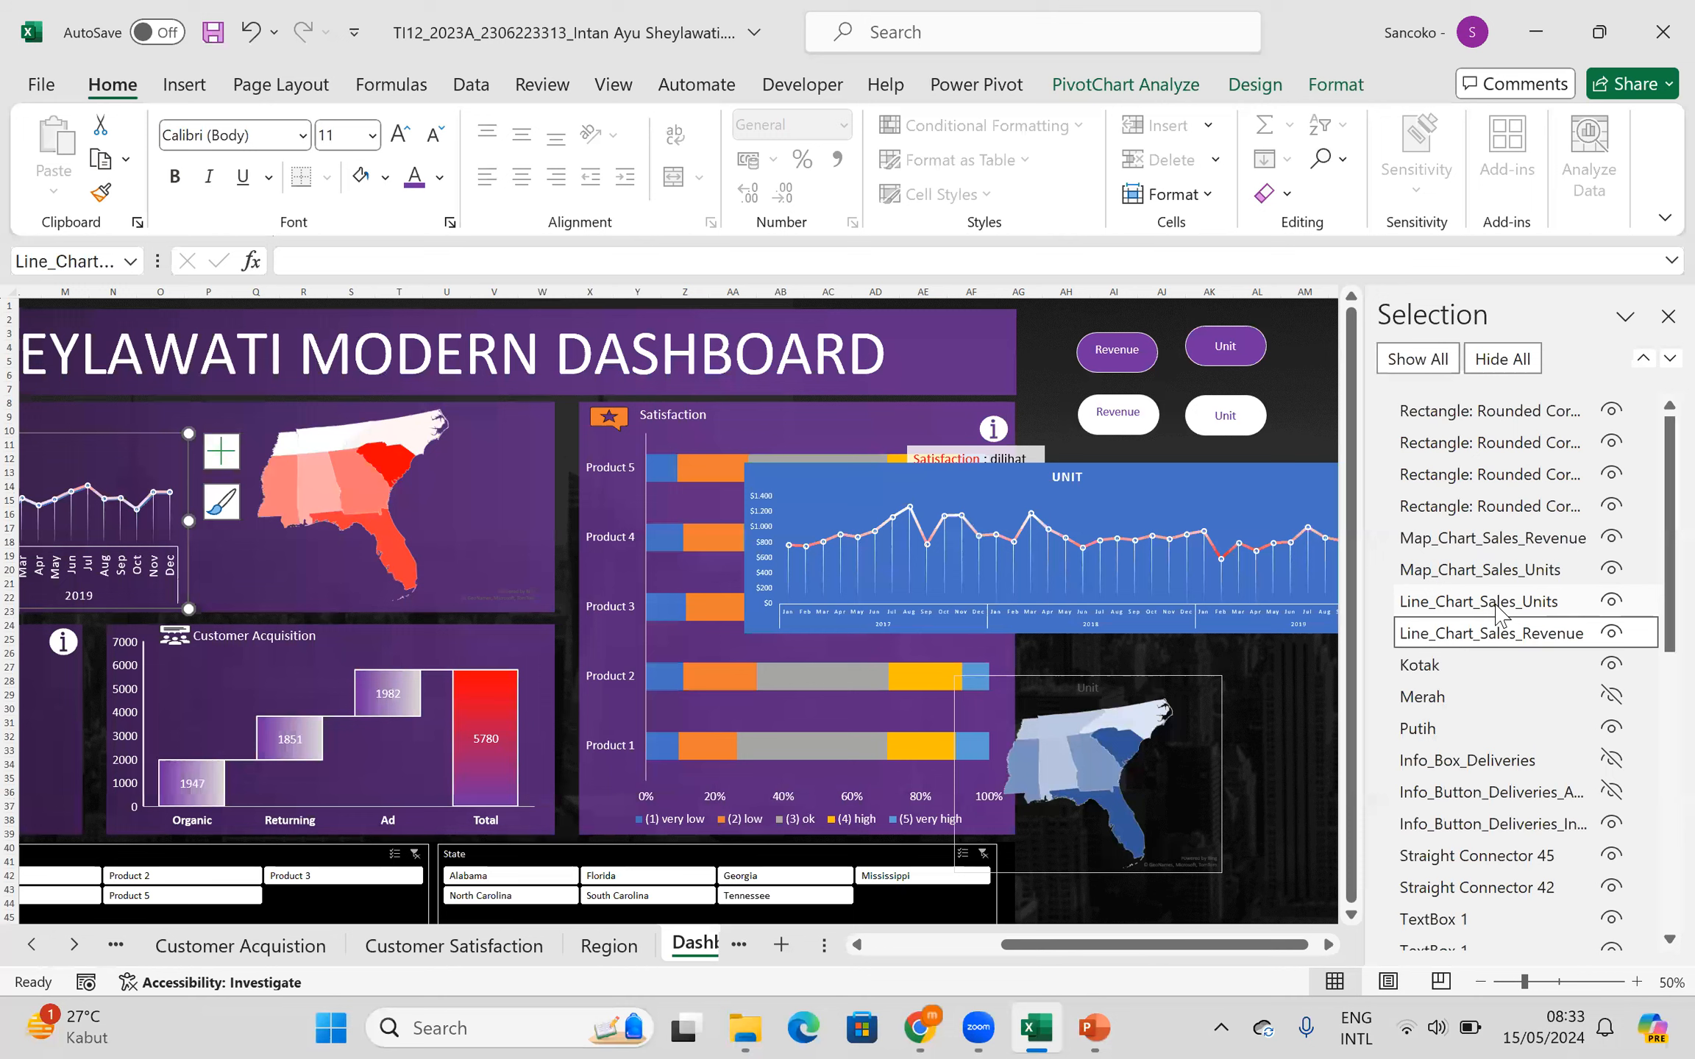
pyautogui.moveTo(1507, 633); pyautogui.dragTo(1495, 595)
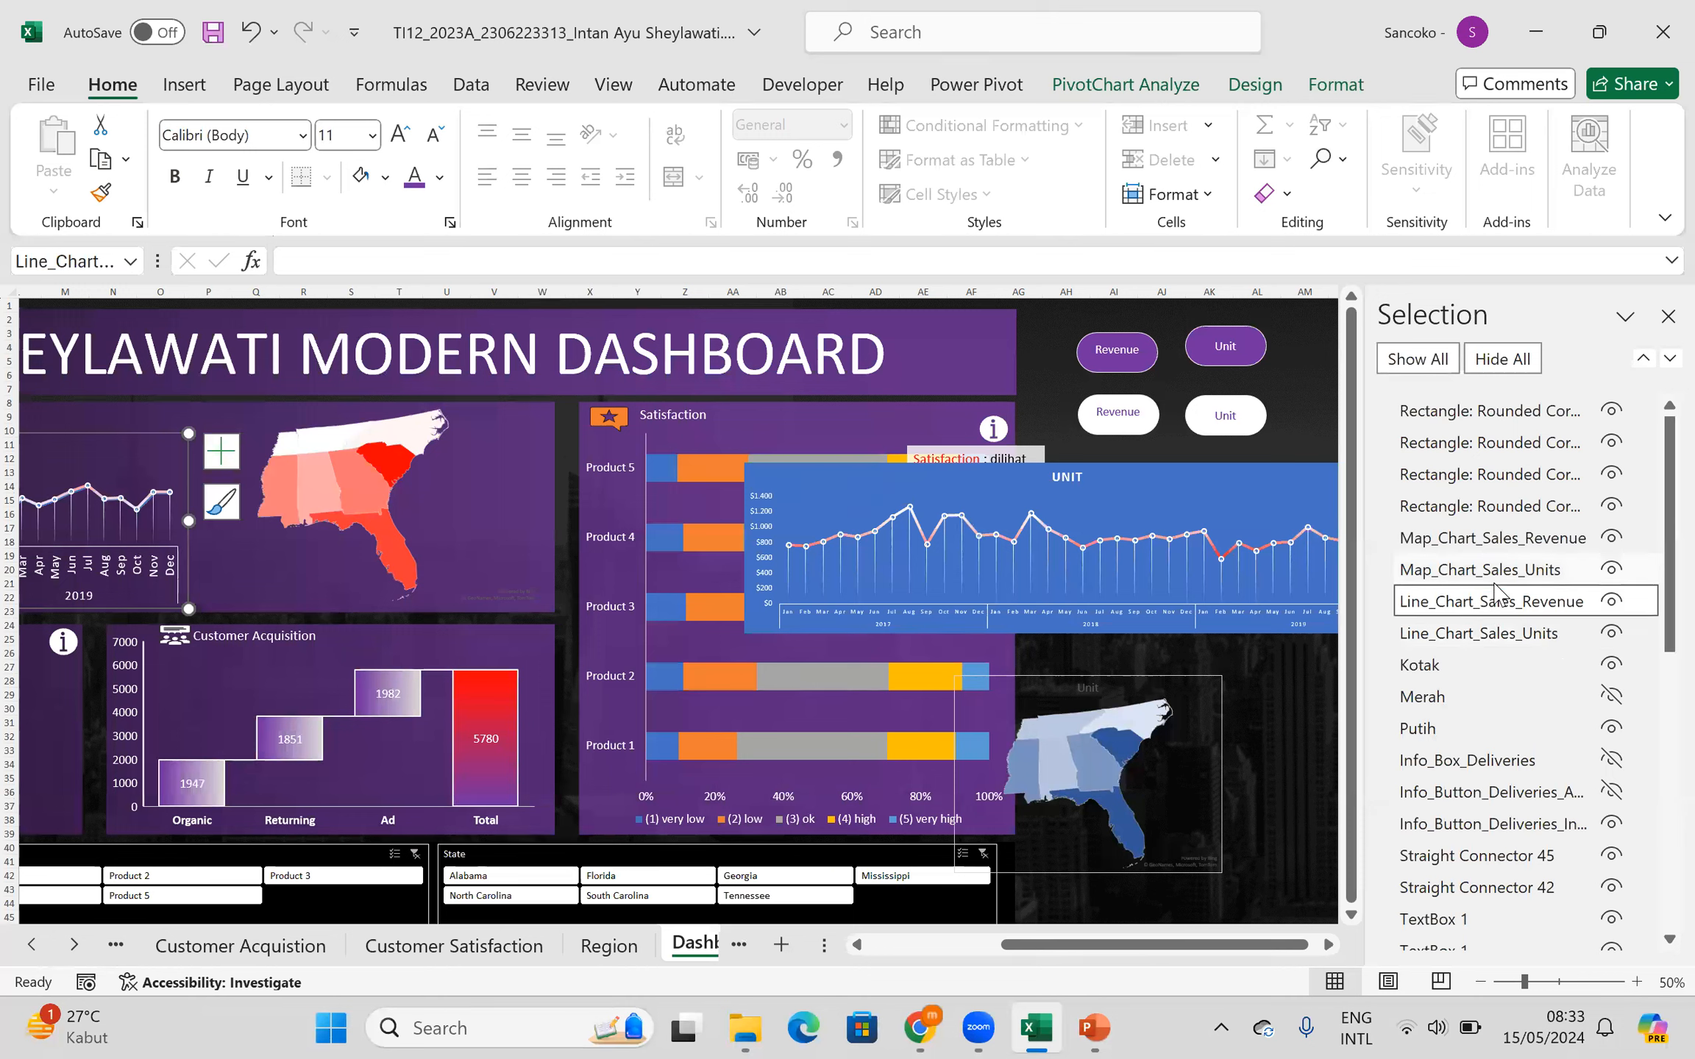
pyautogui.click(1234, 747)
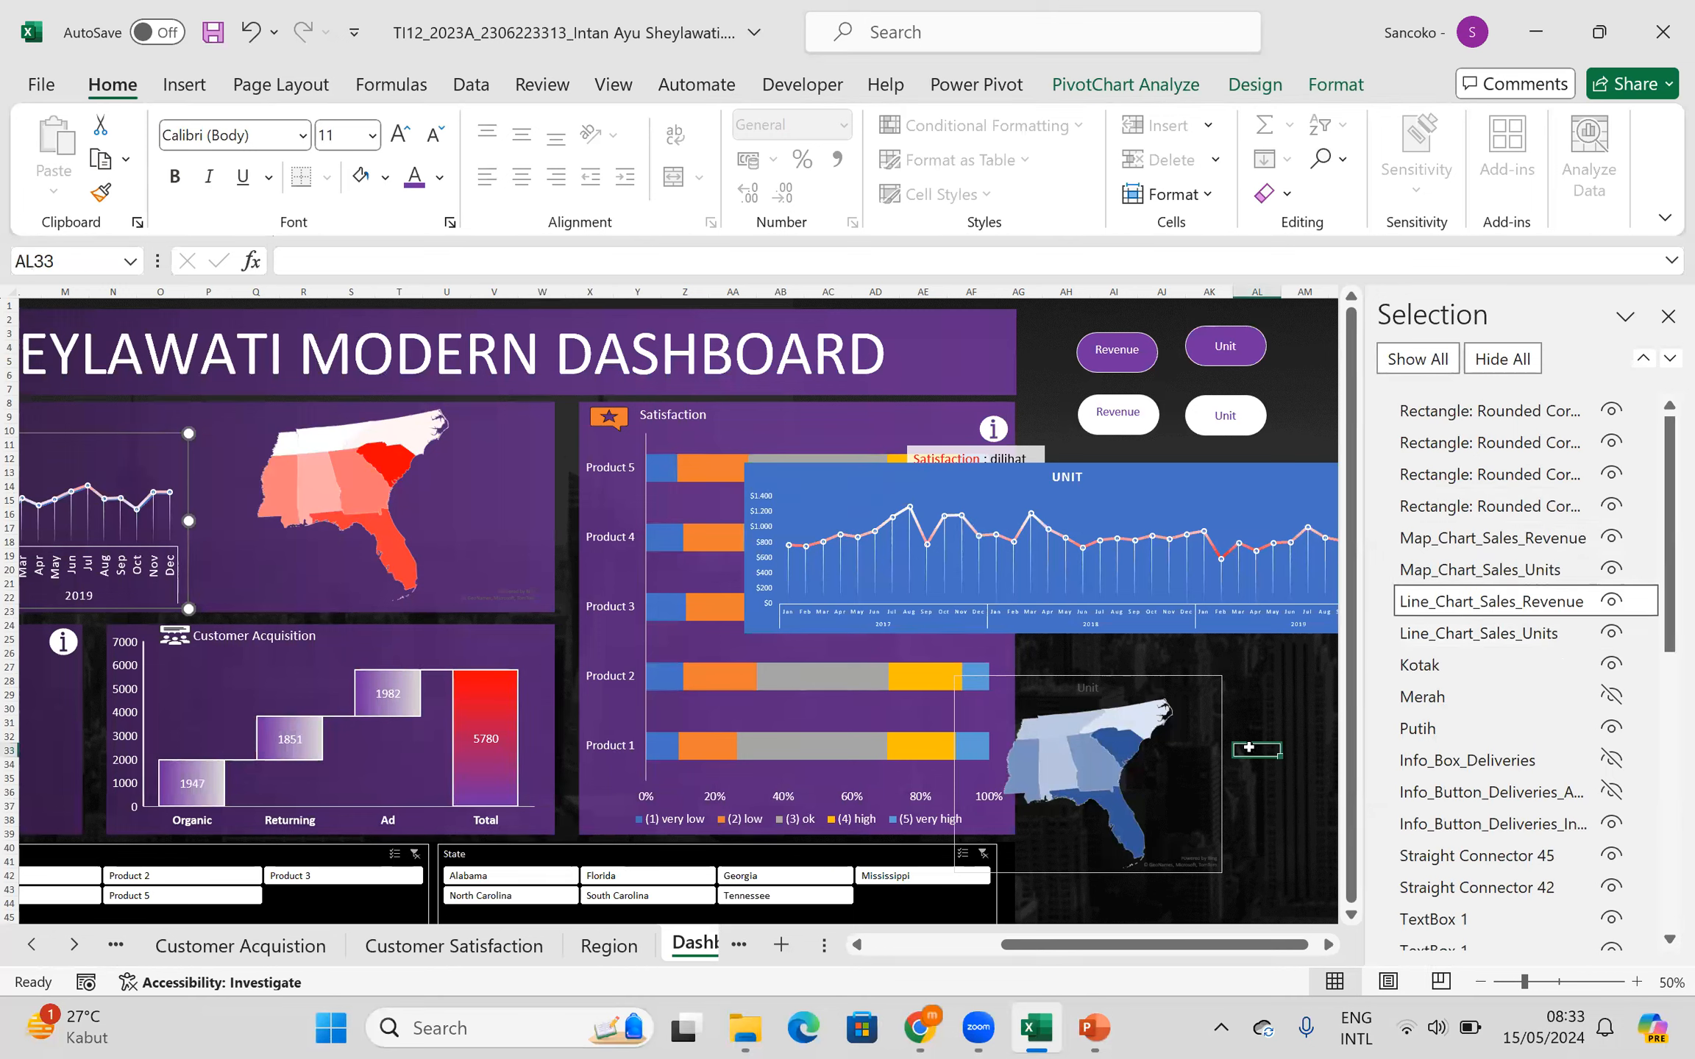
# - Check the names of the four Sales charts by selecting each one, and hide and show the Unit map chart
pyautogui.click(1467, 553)
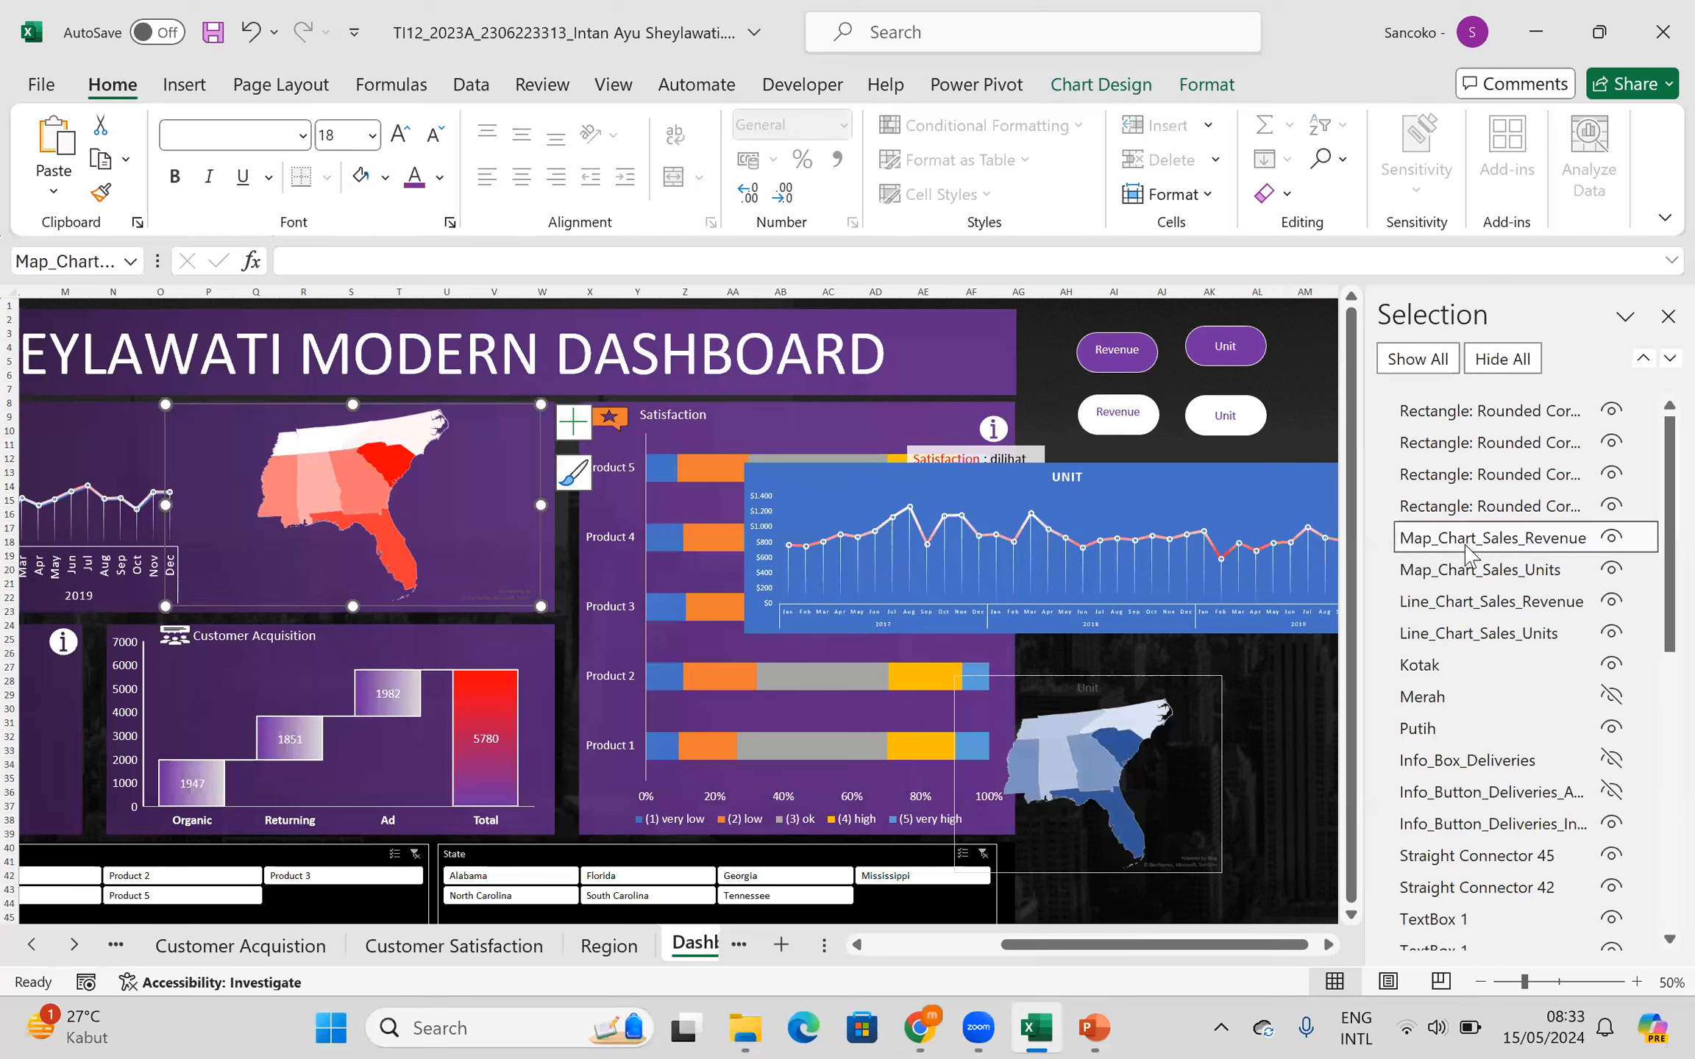
pyautogui.click(1459, 579)
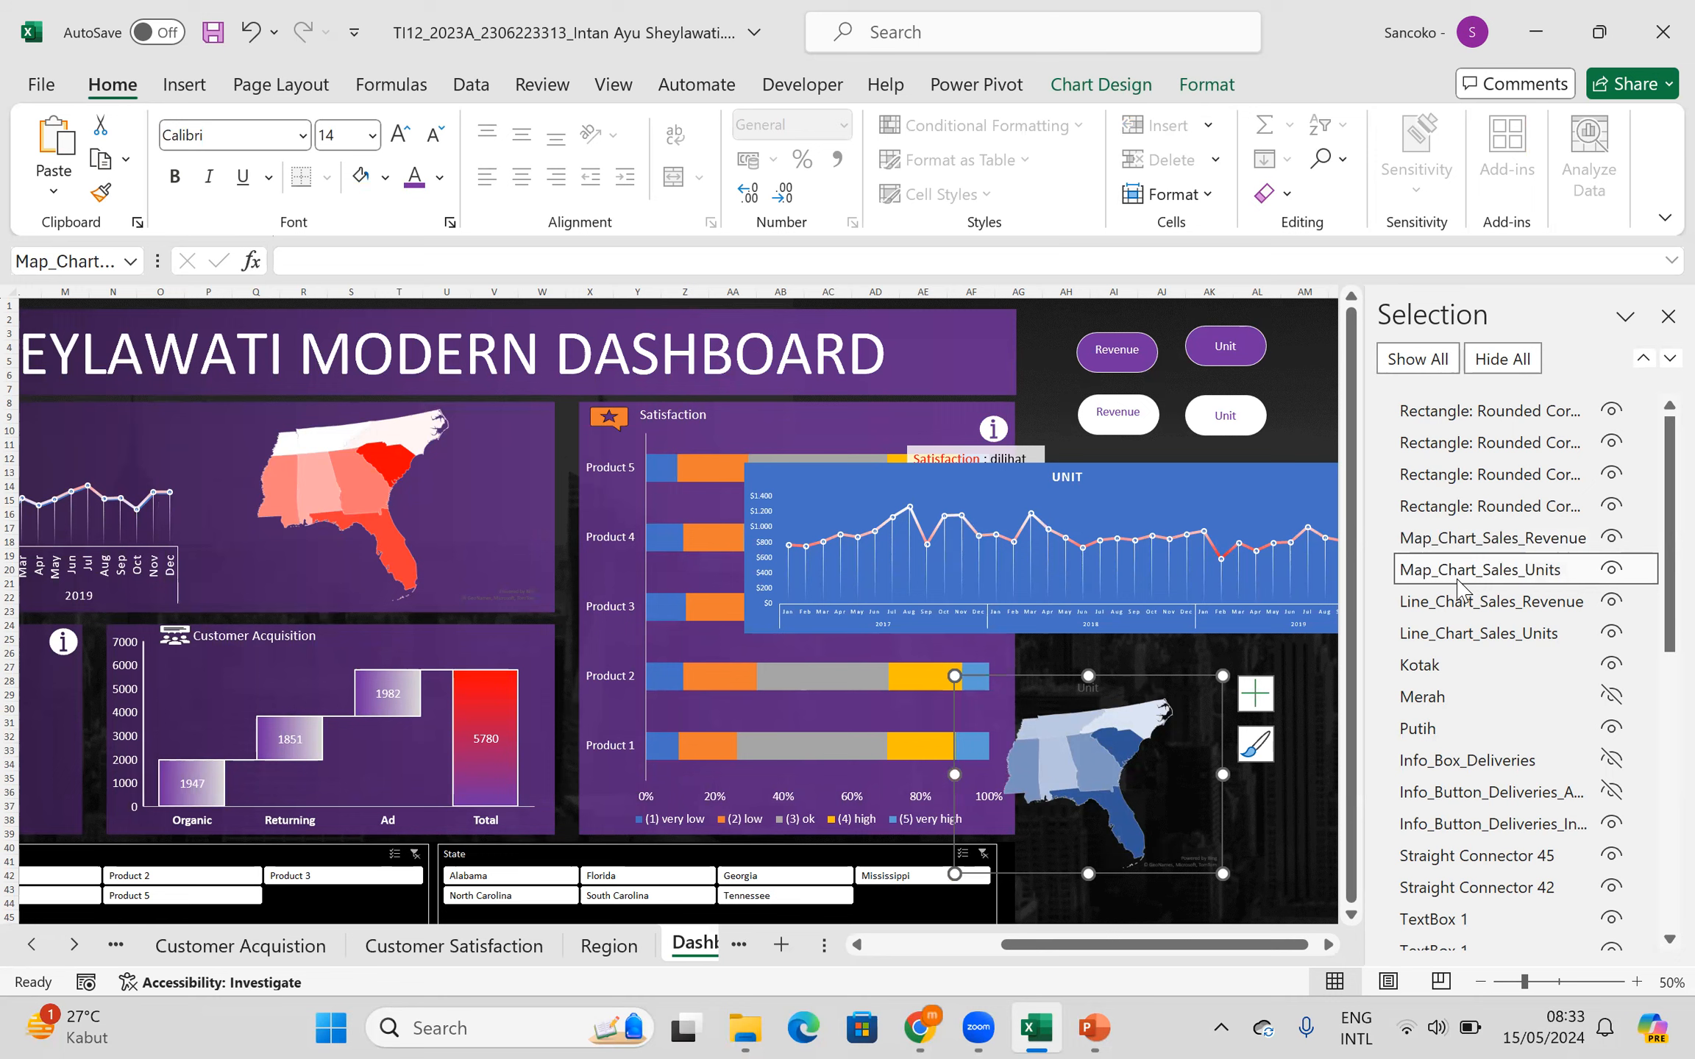
pyautogui.click(1428, 610)
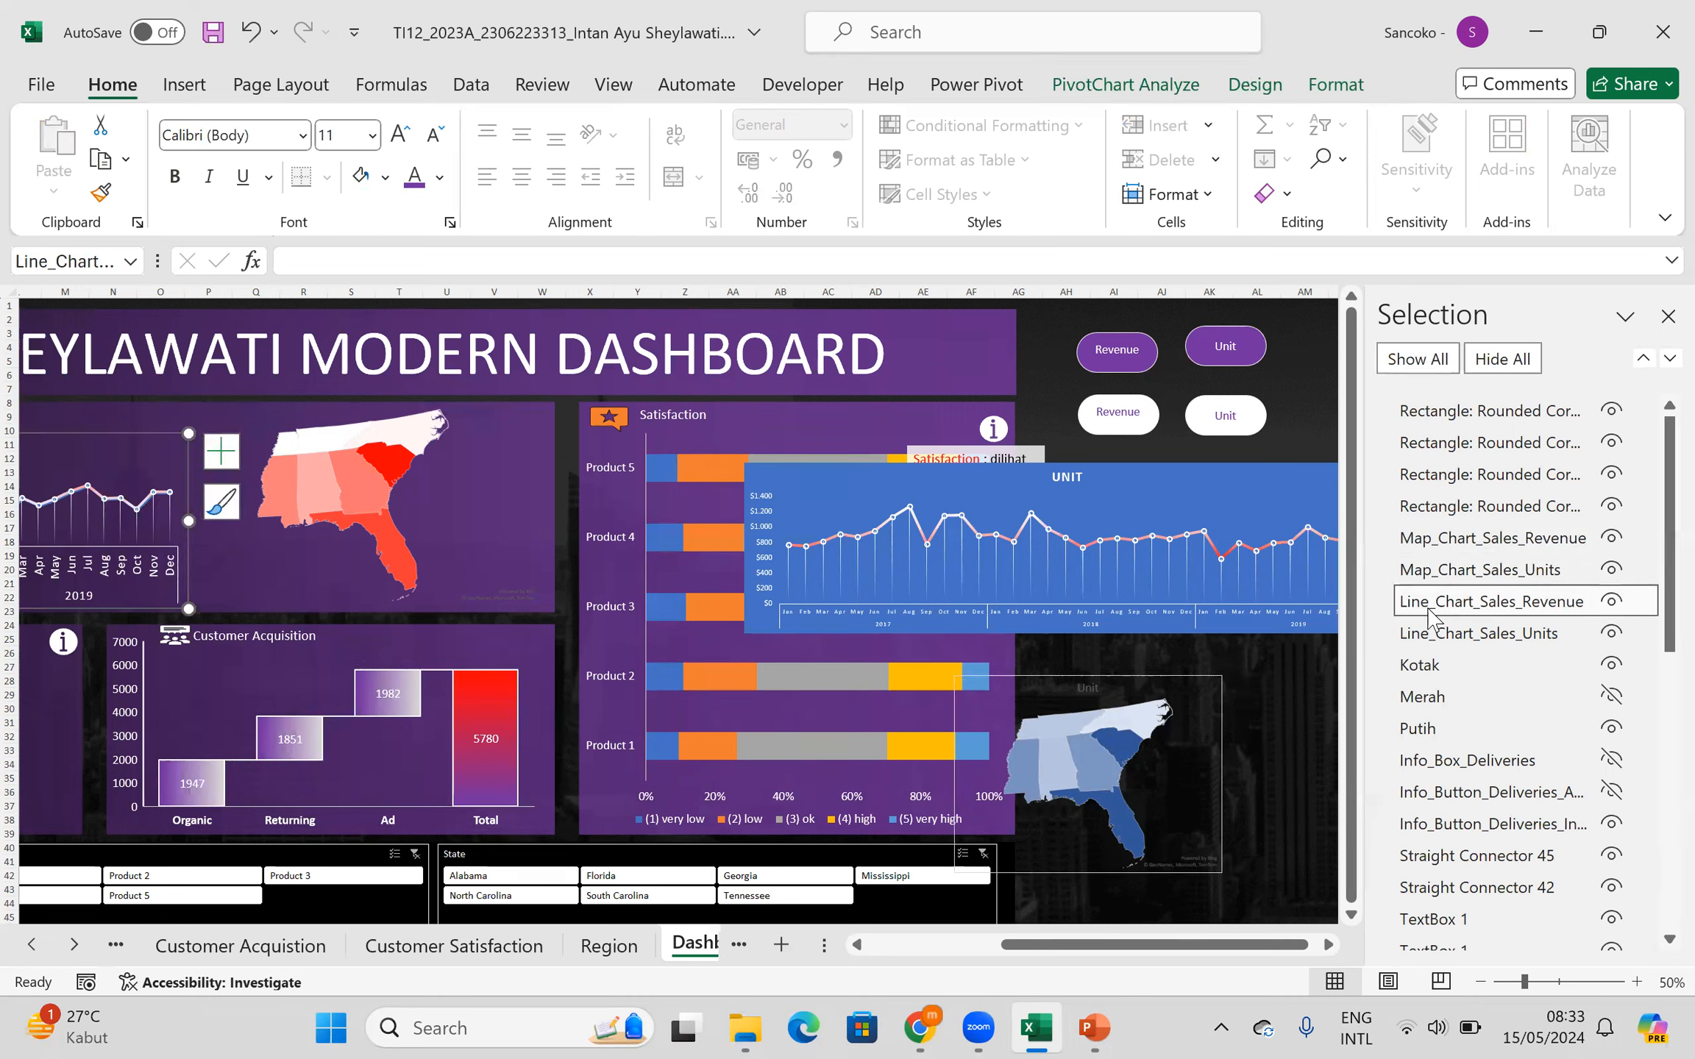
pyautogui.click(1431, 637)
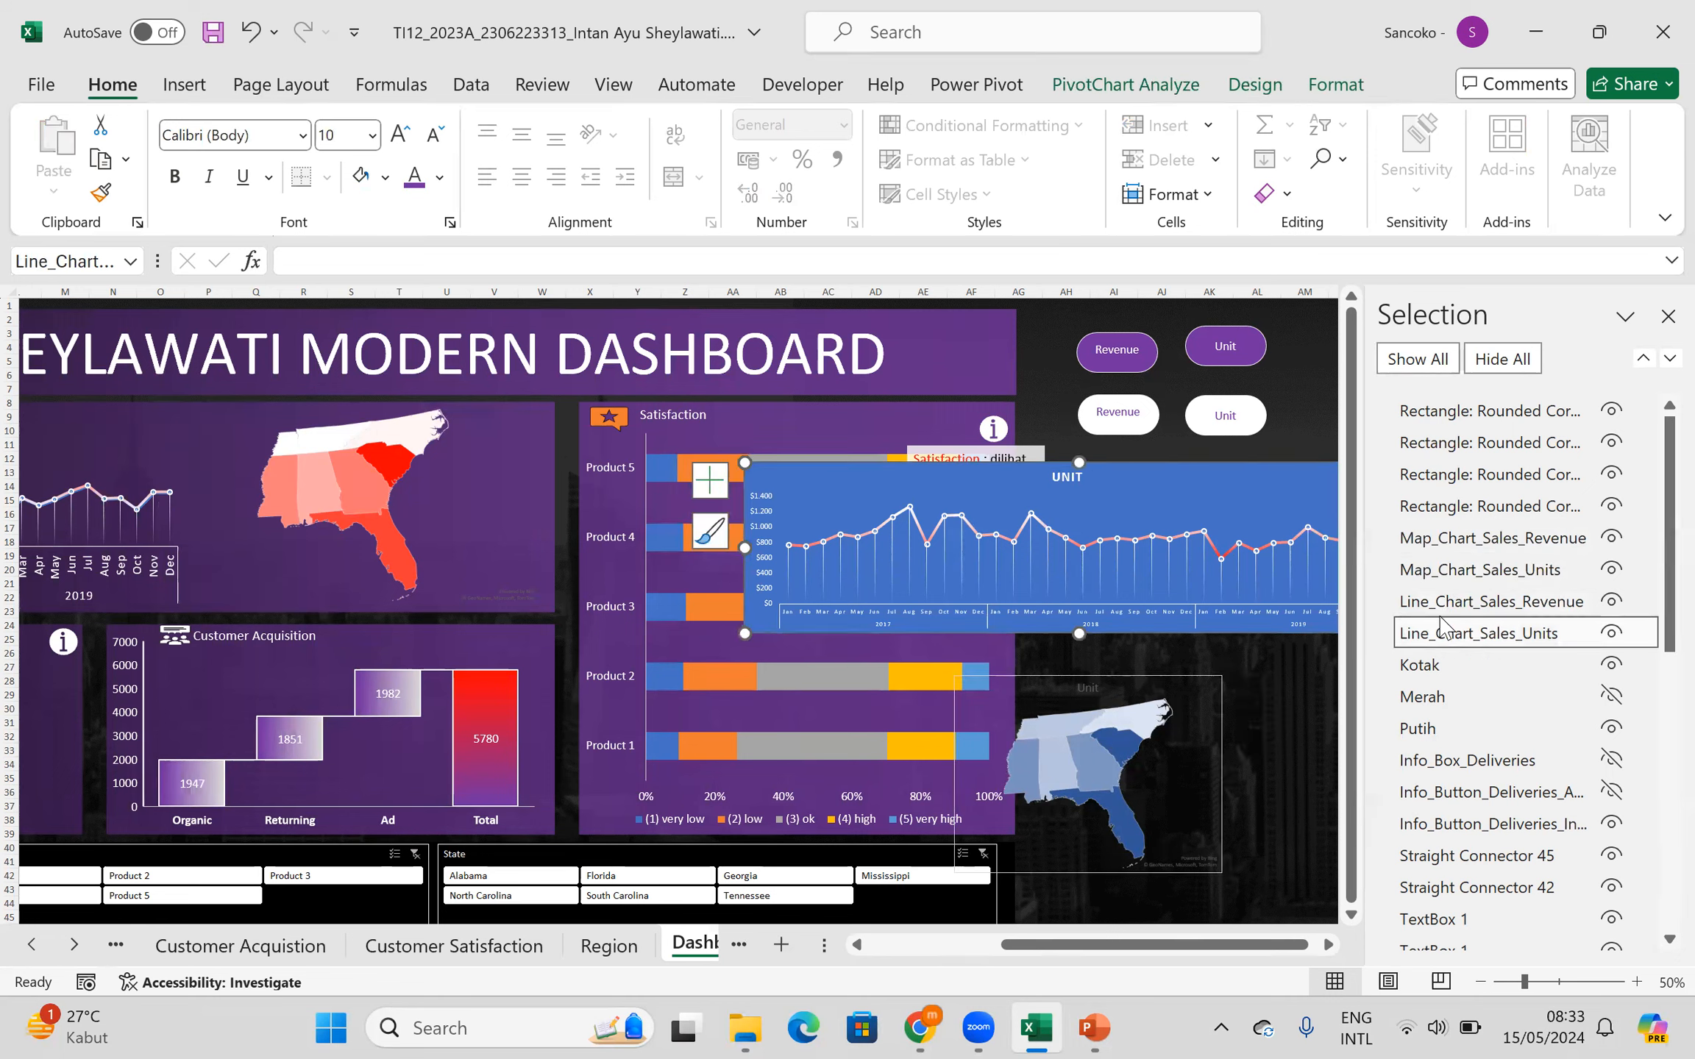
pyautogui.click(1464, 575)
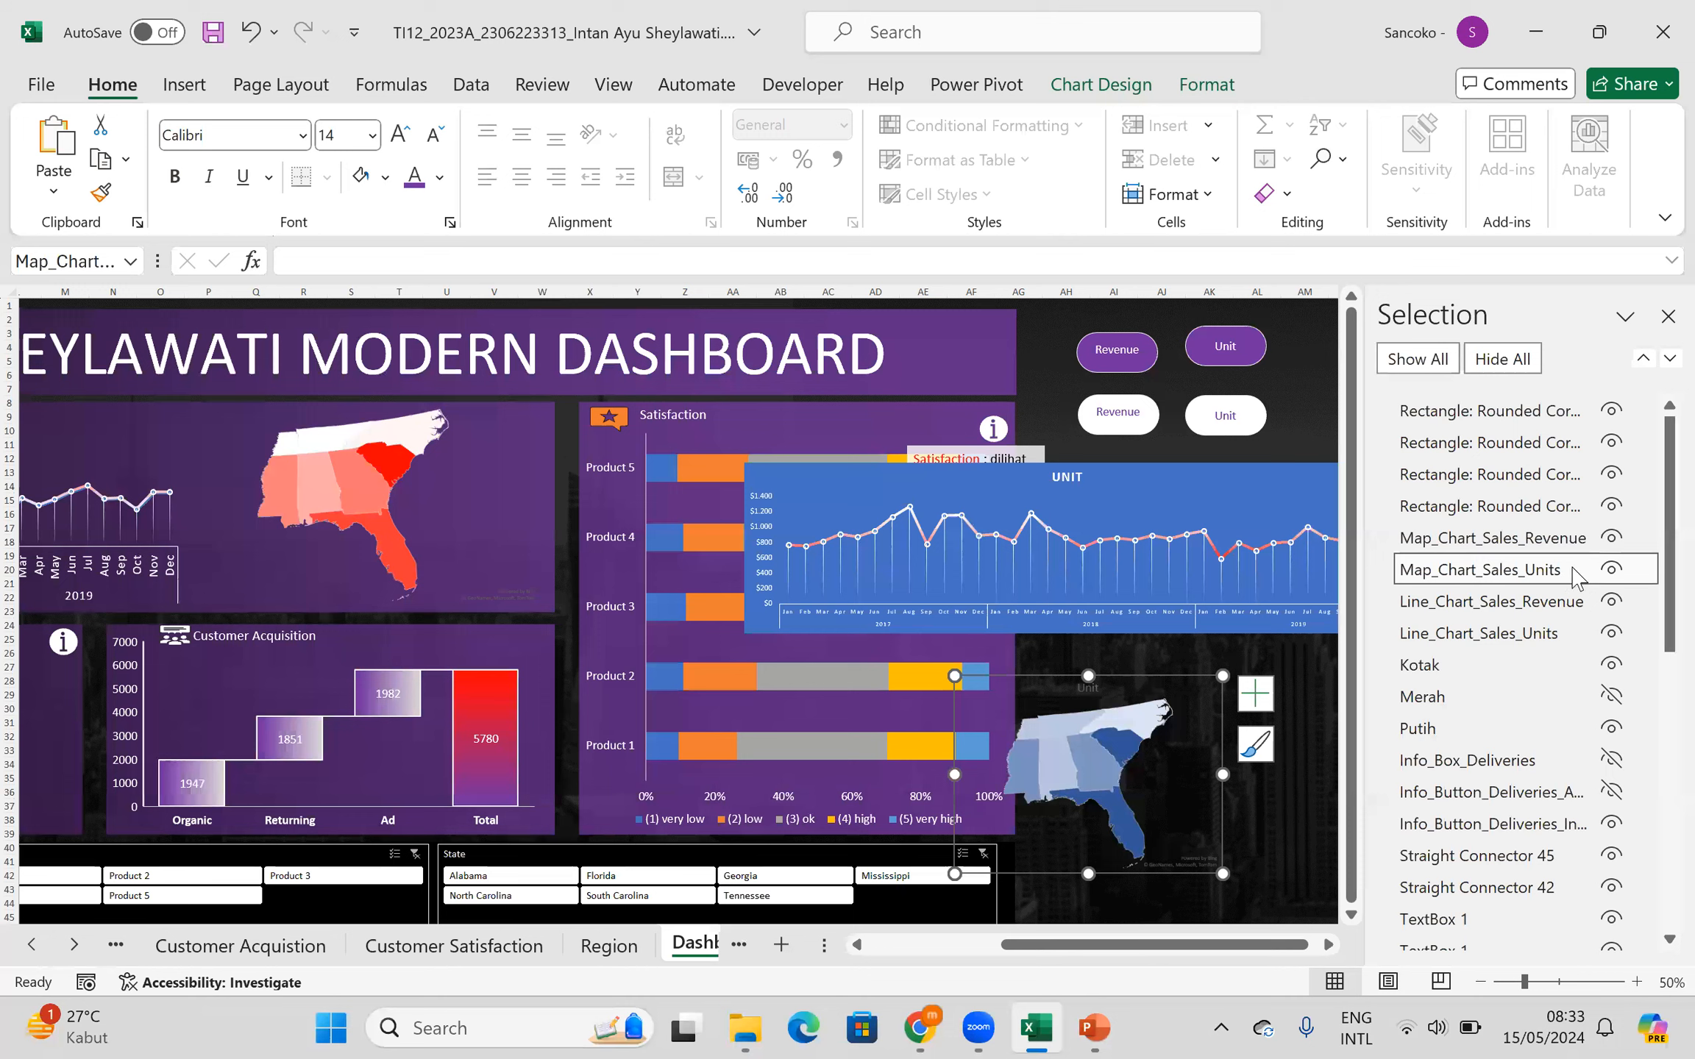
pyautogui.click(1611, 569)
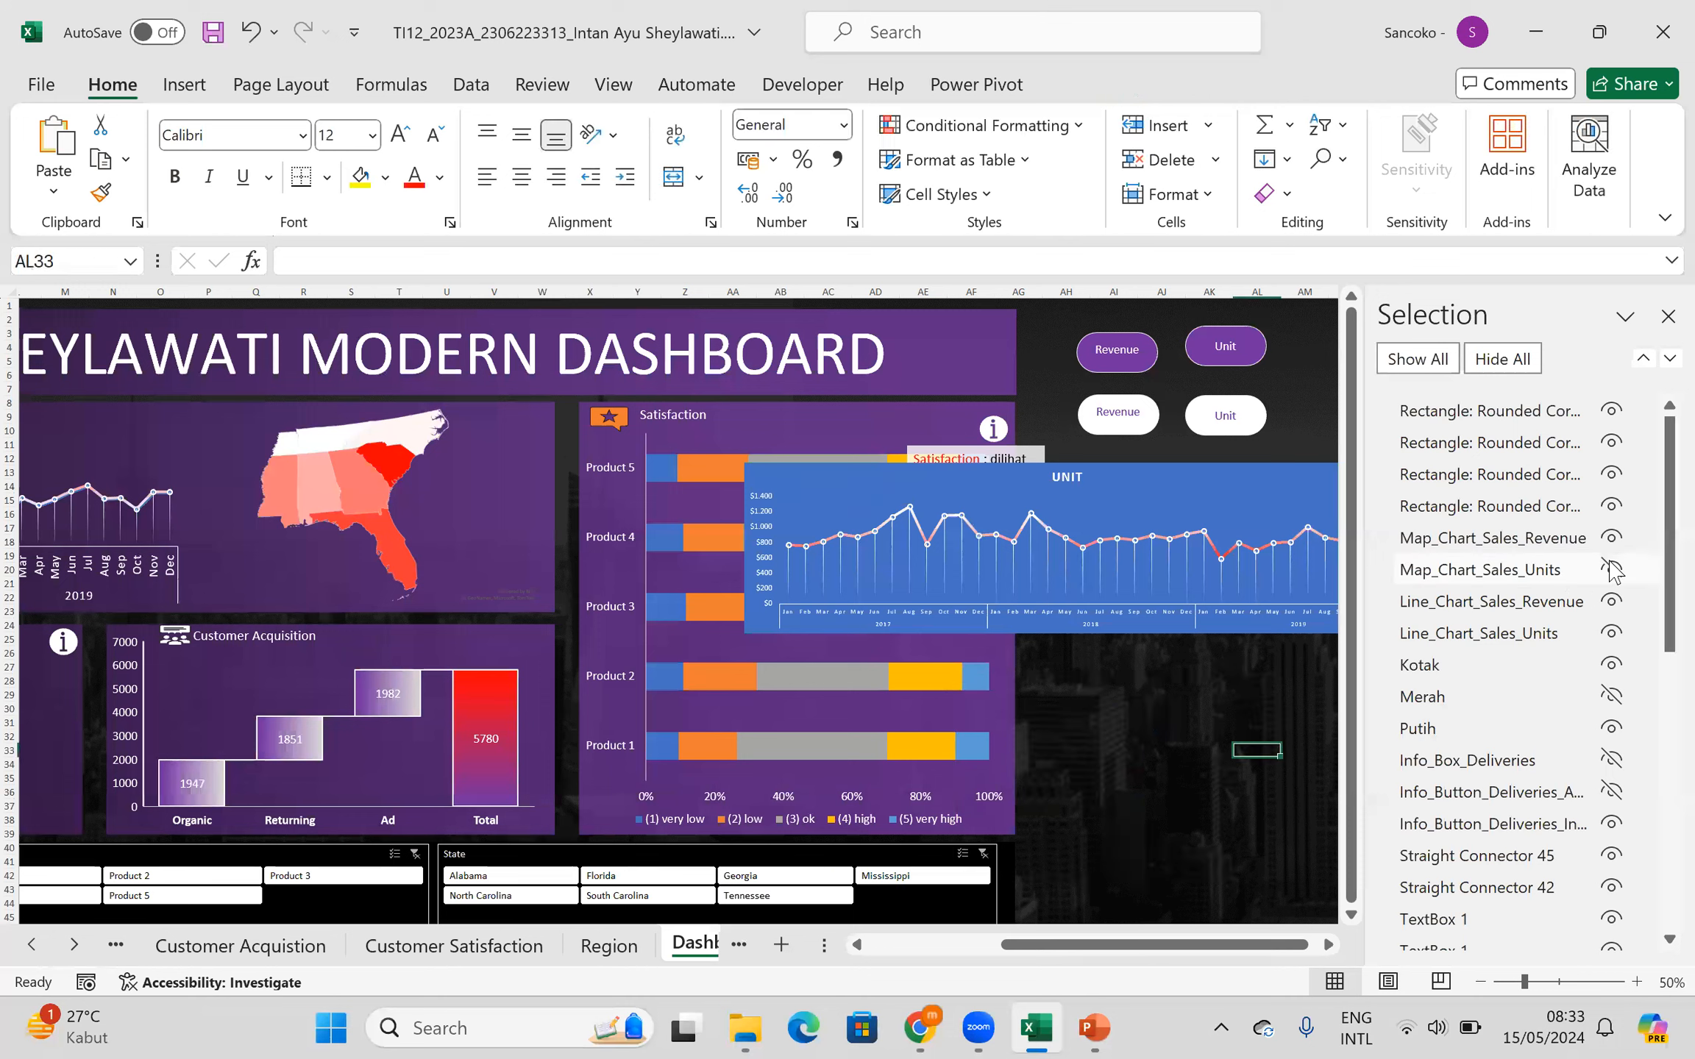
pyautogui.click(1611, 570)
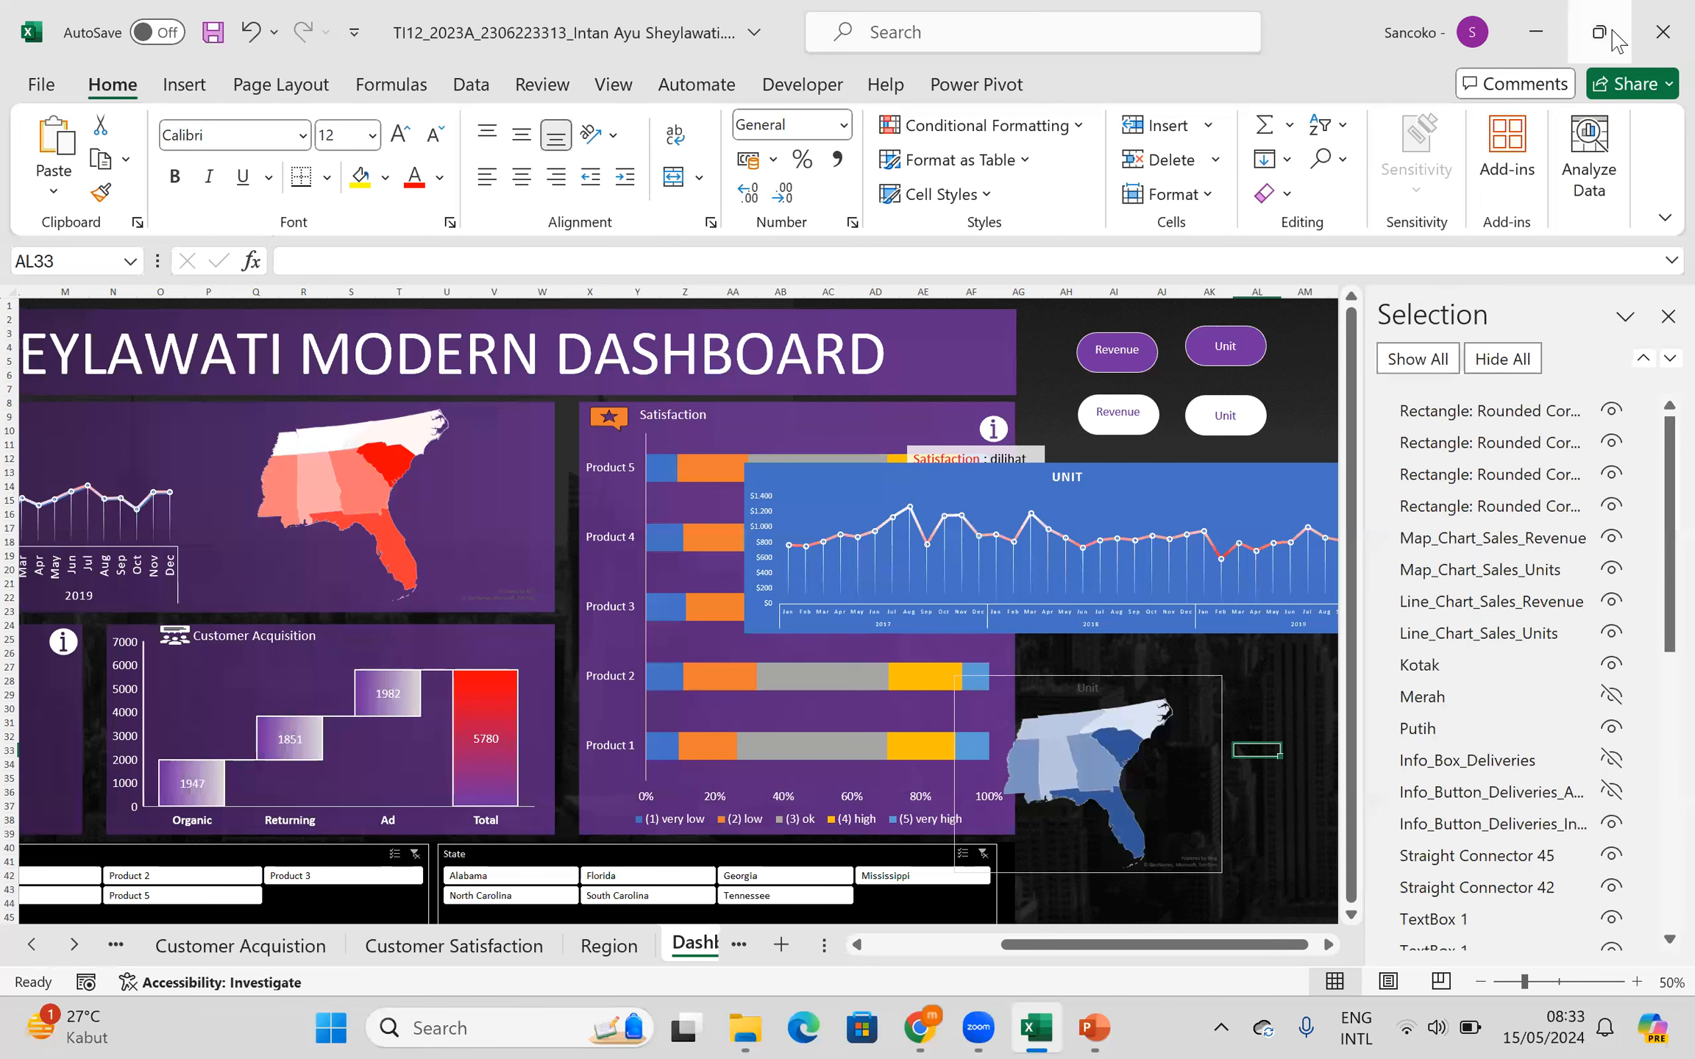
# - Switch to PowerPoint and examine the slide that matches the tab button names to the active and inactive Revenue and Unit buttons
pyautogui.moveTo(1043, 945); pyautogui.dragTo(907, 949)
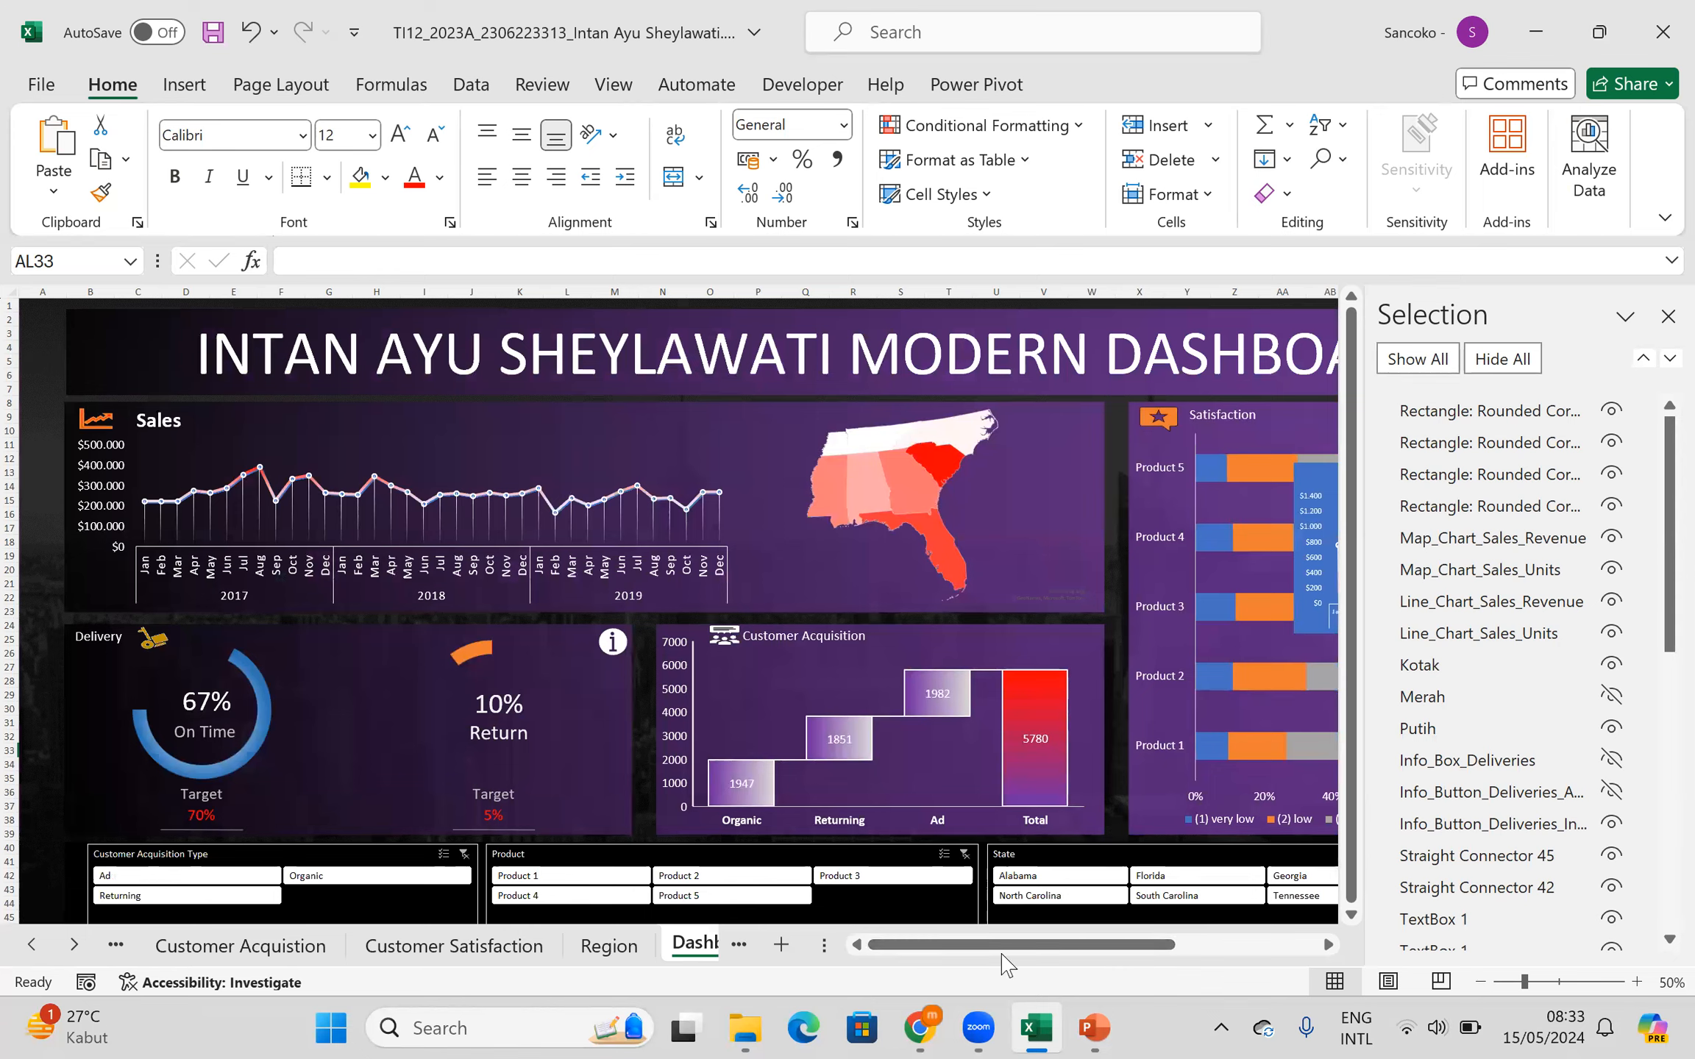
pyautogui.click(1092, 1026)
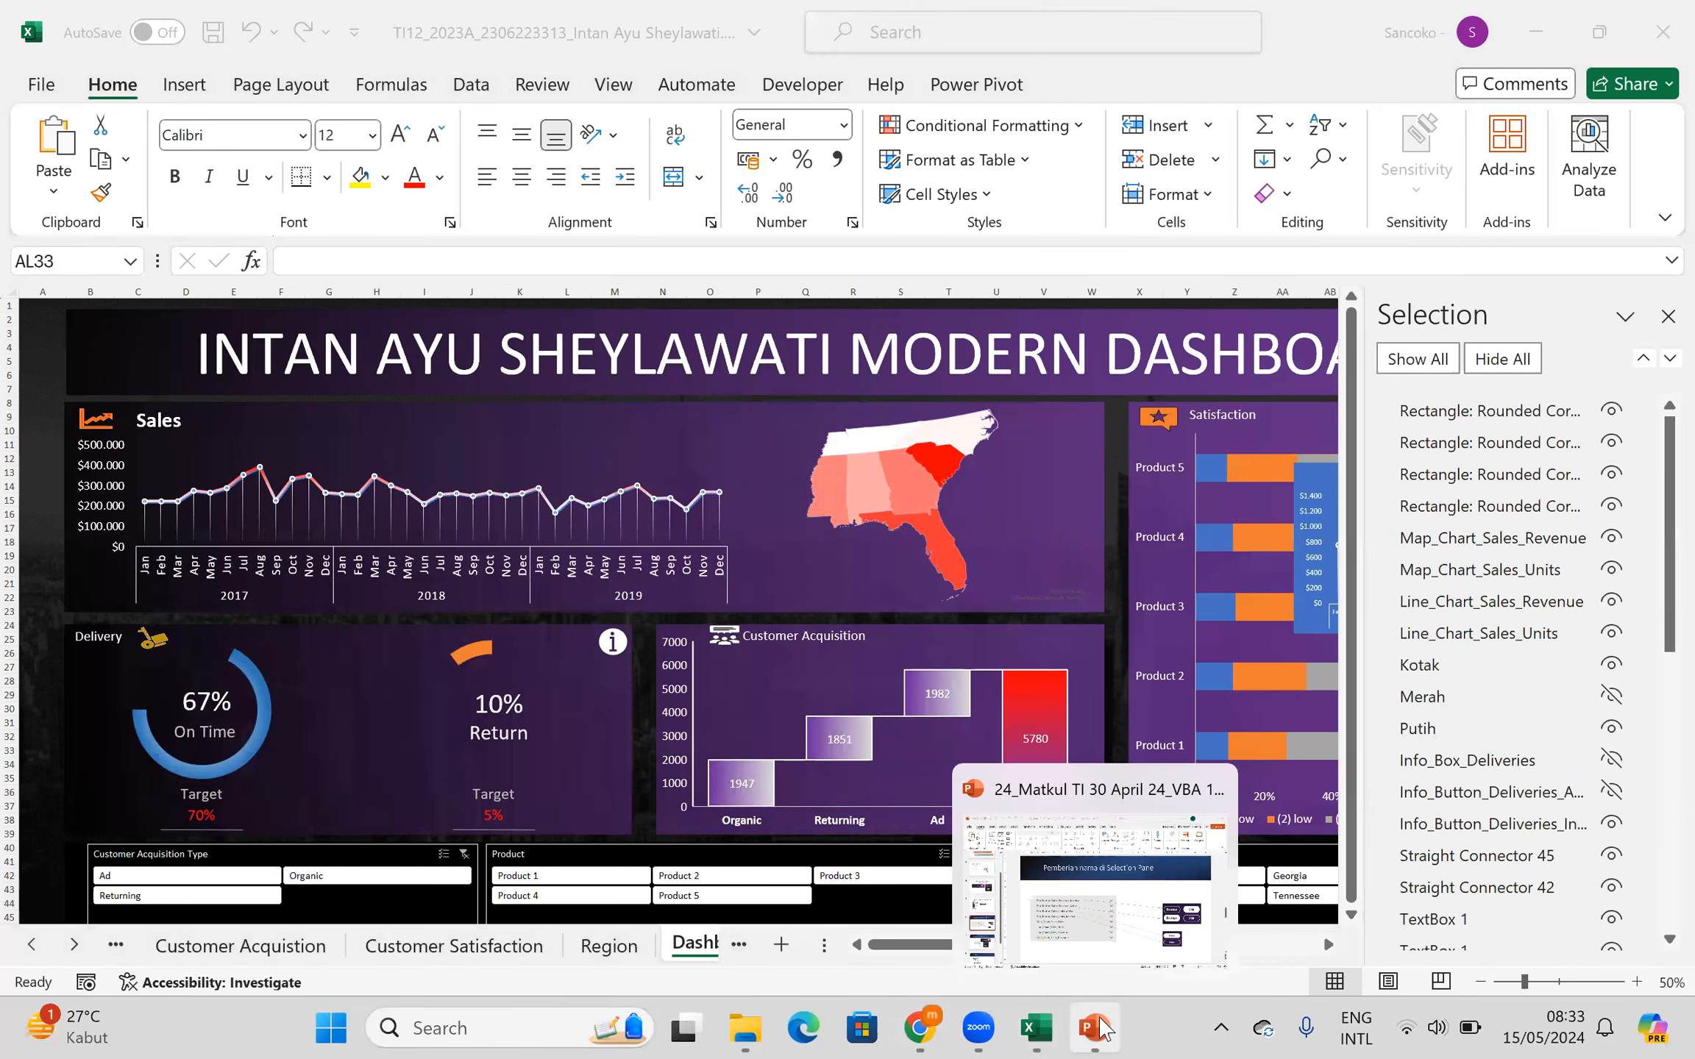
pyautogui.click(1112, 930)
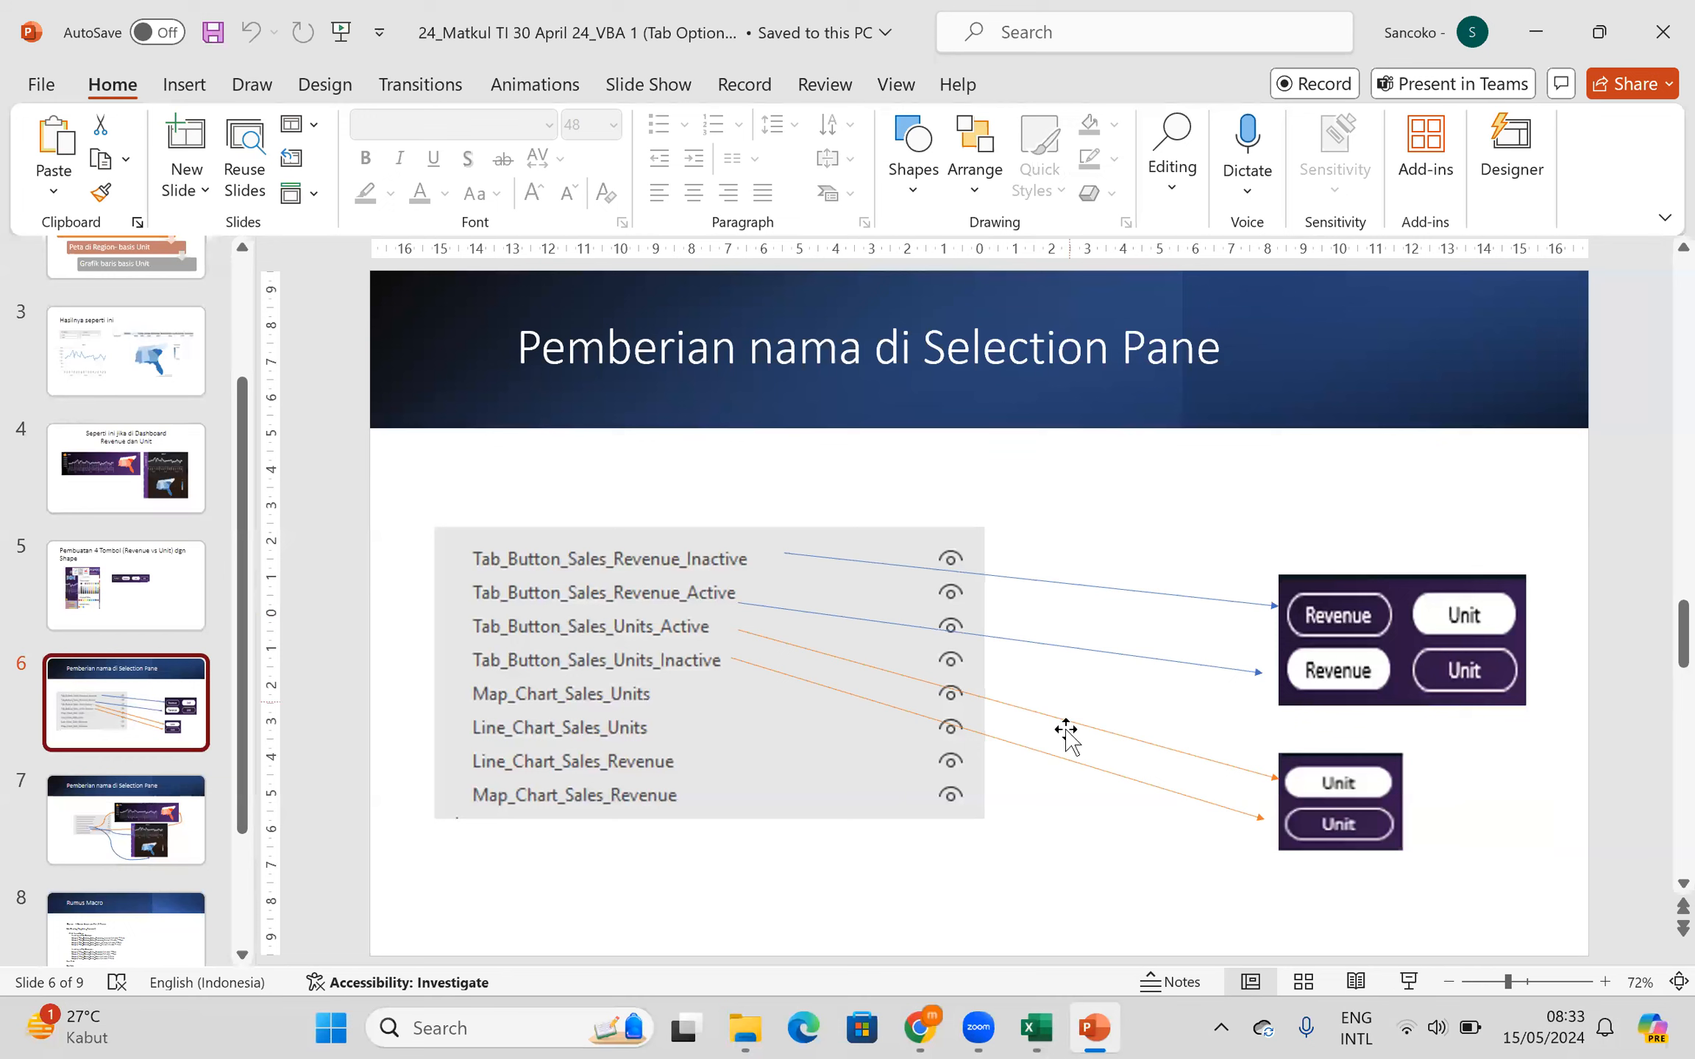
pyautogui.moveTo(1035, 1028)
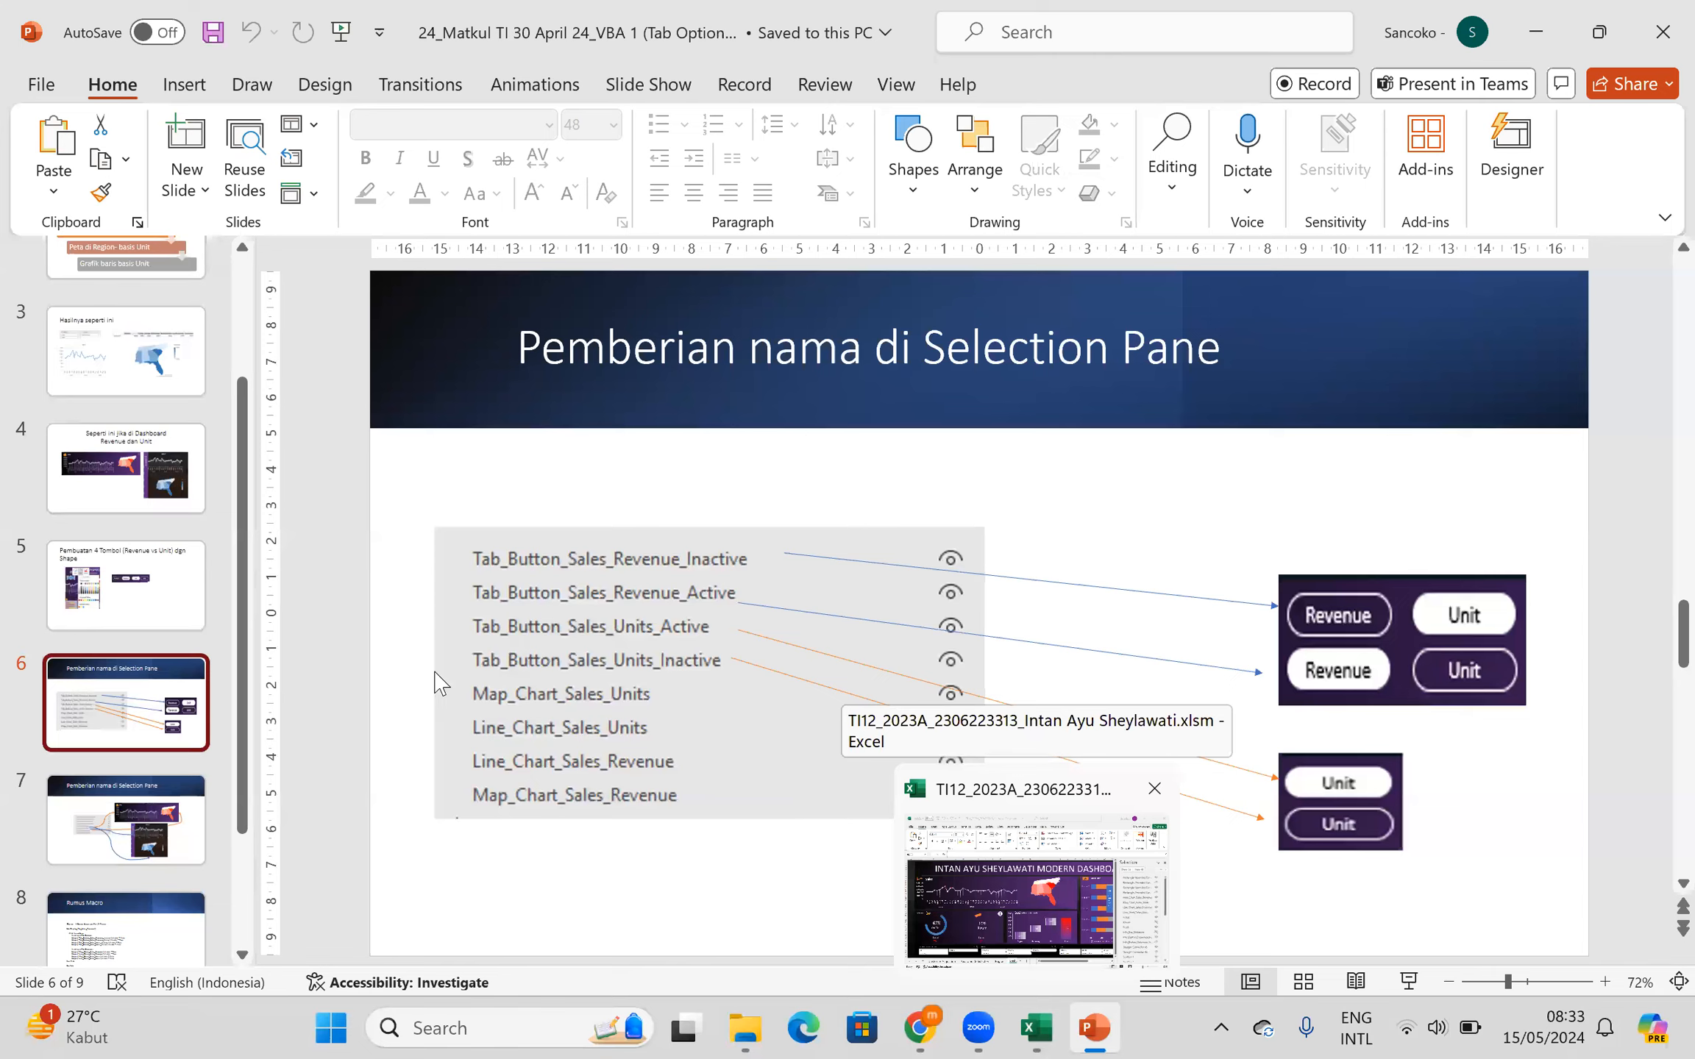
# - Switch to Chrome and copy the object name Tab_Button_Sales_Revenue_Active from the Excel VBA-Tabs text
pyautogui.hotkey('alt', 'Tab')
pyautogui.moveTo(238, 537); pyautogui.dragTo(514, 535)
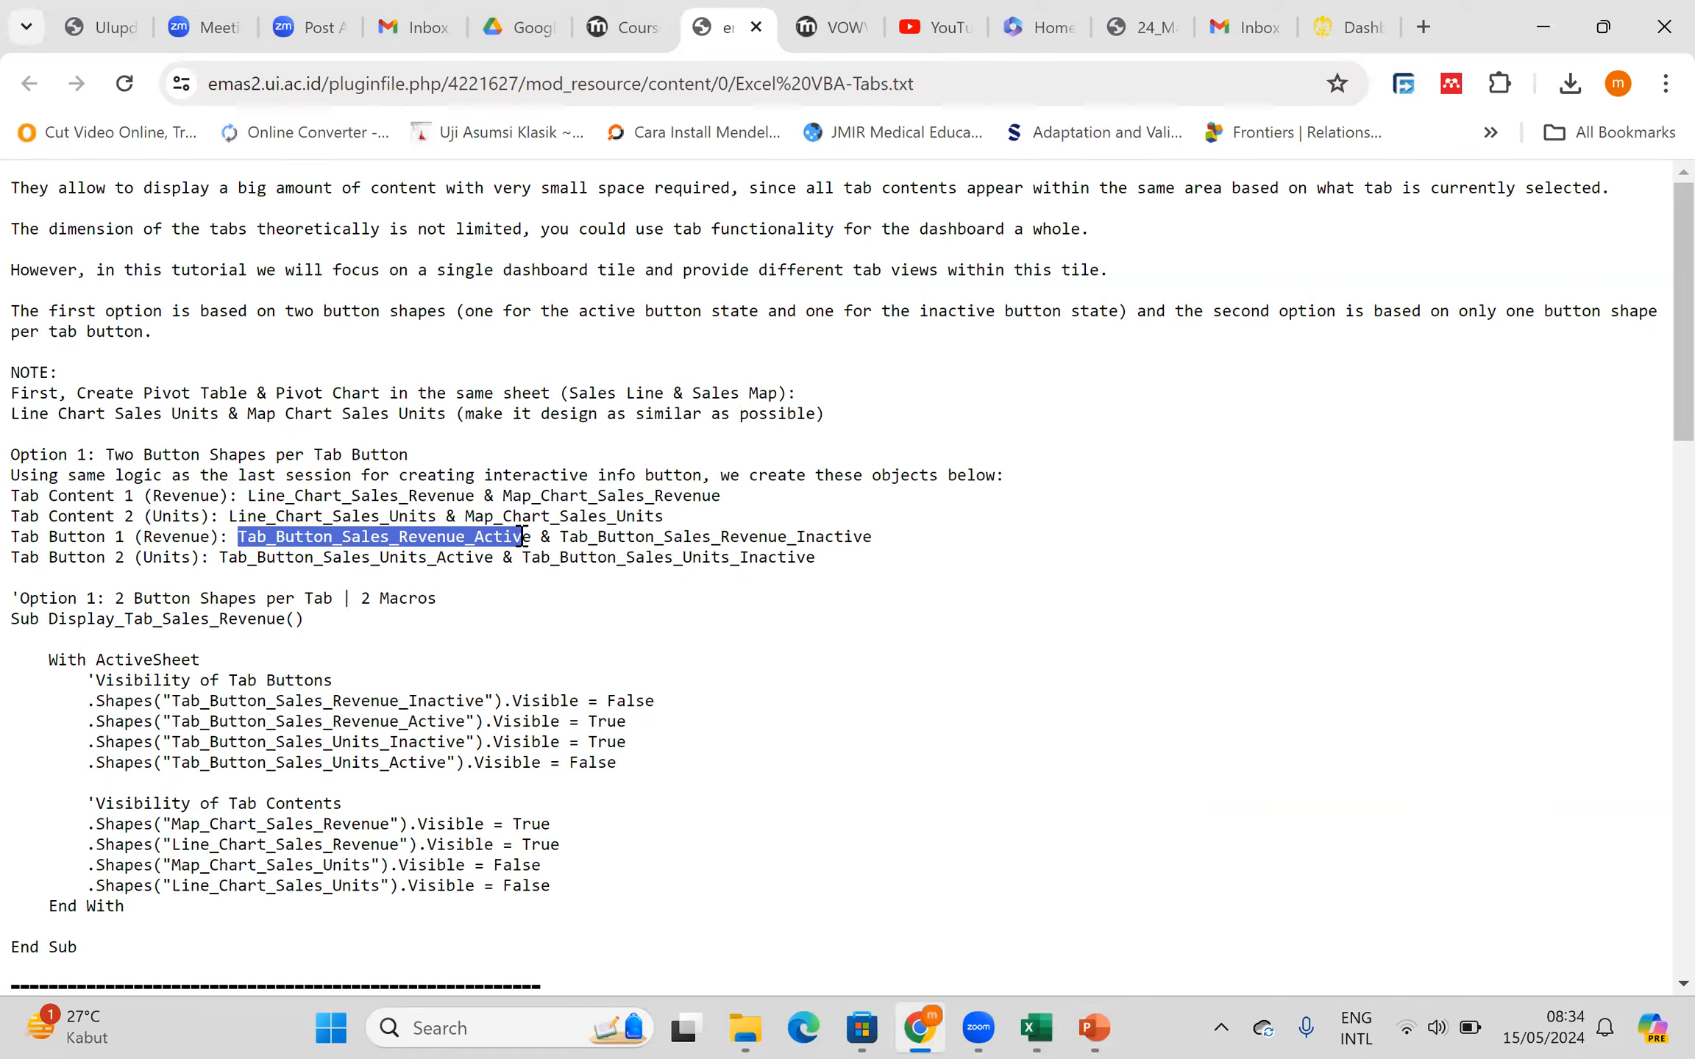
pyautogui.rightClick(474, 545)
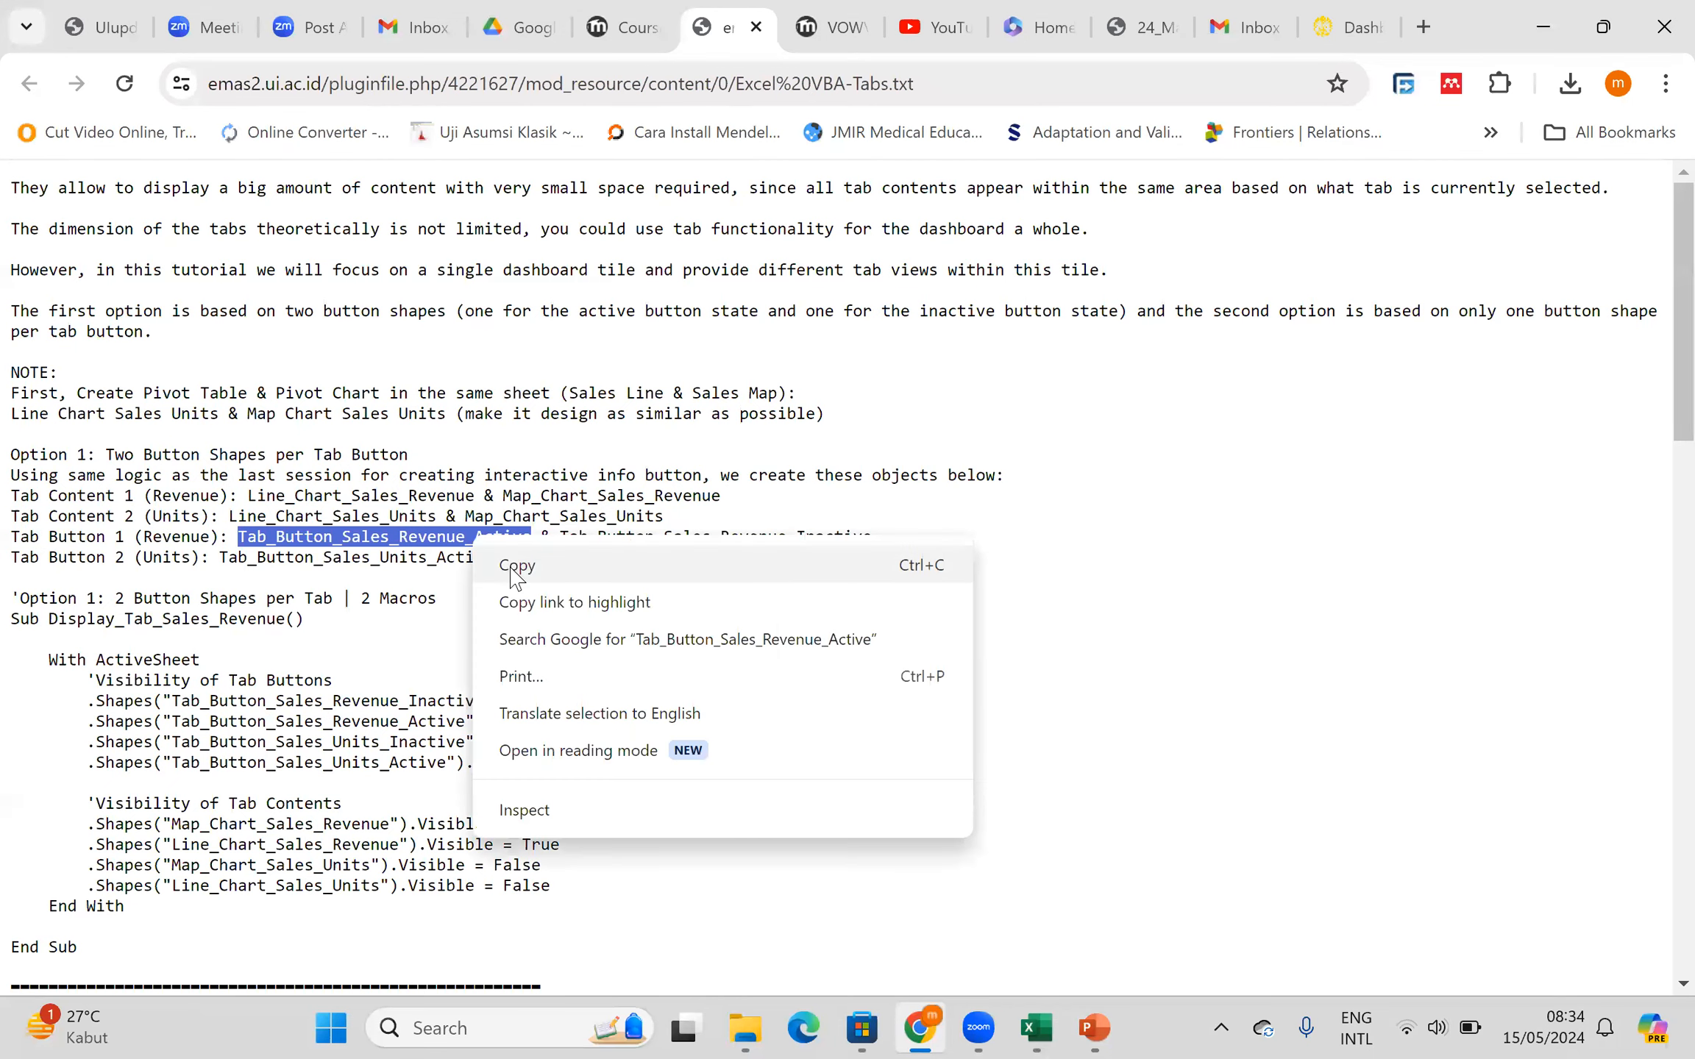
pyautogui.click(511, 565)
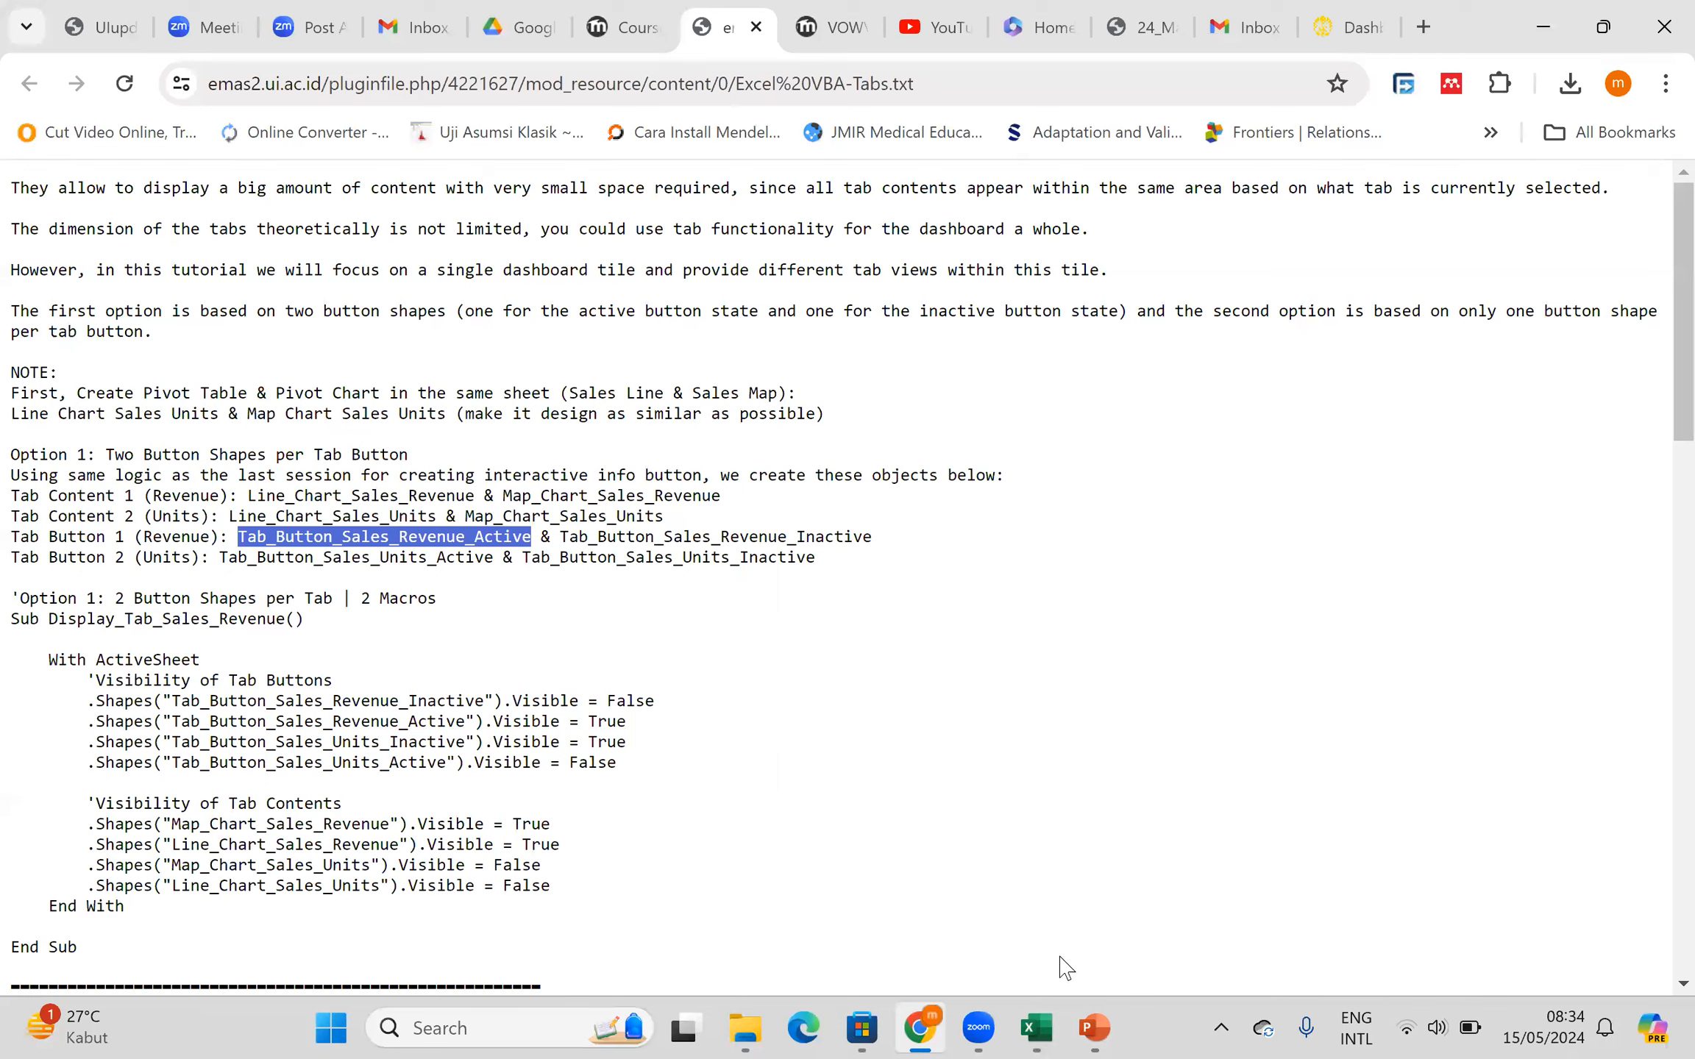
# - Return to the Excel workbook and rename the white Revenue button as Tab_Button_Sales_Revenue_Active in the object list
pyautogui.click(1056, 928)
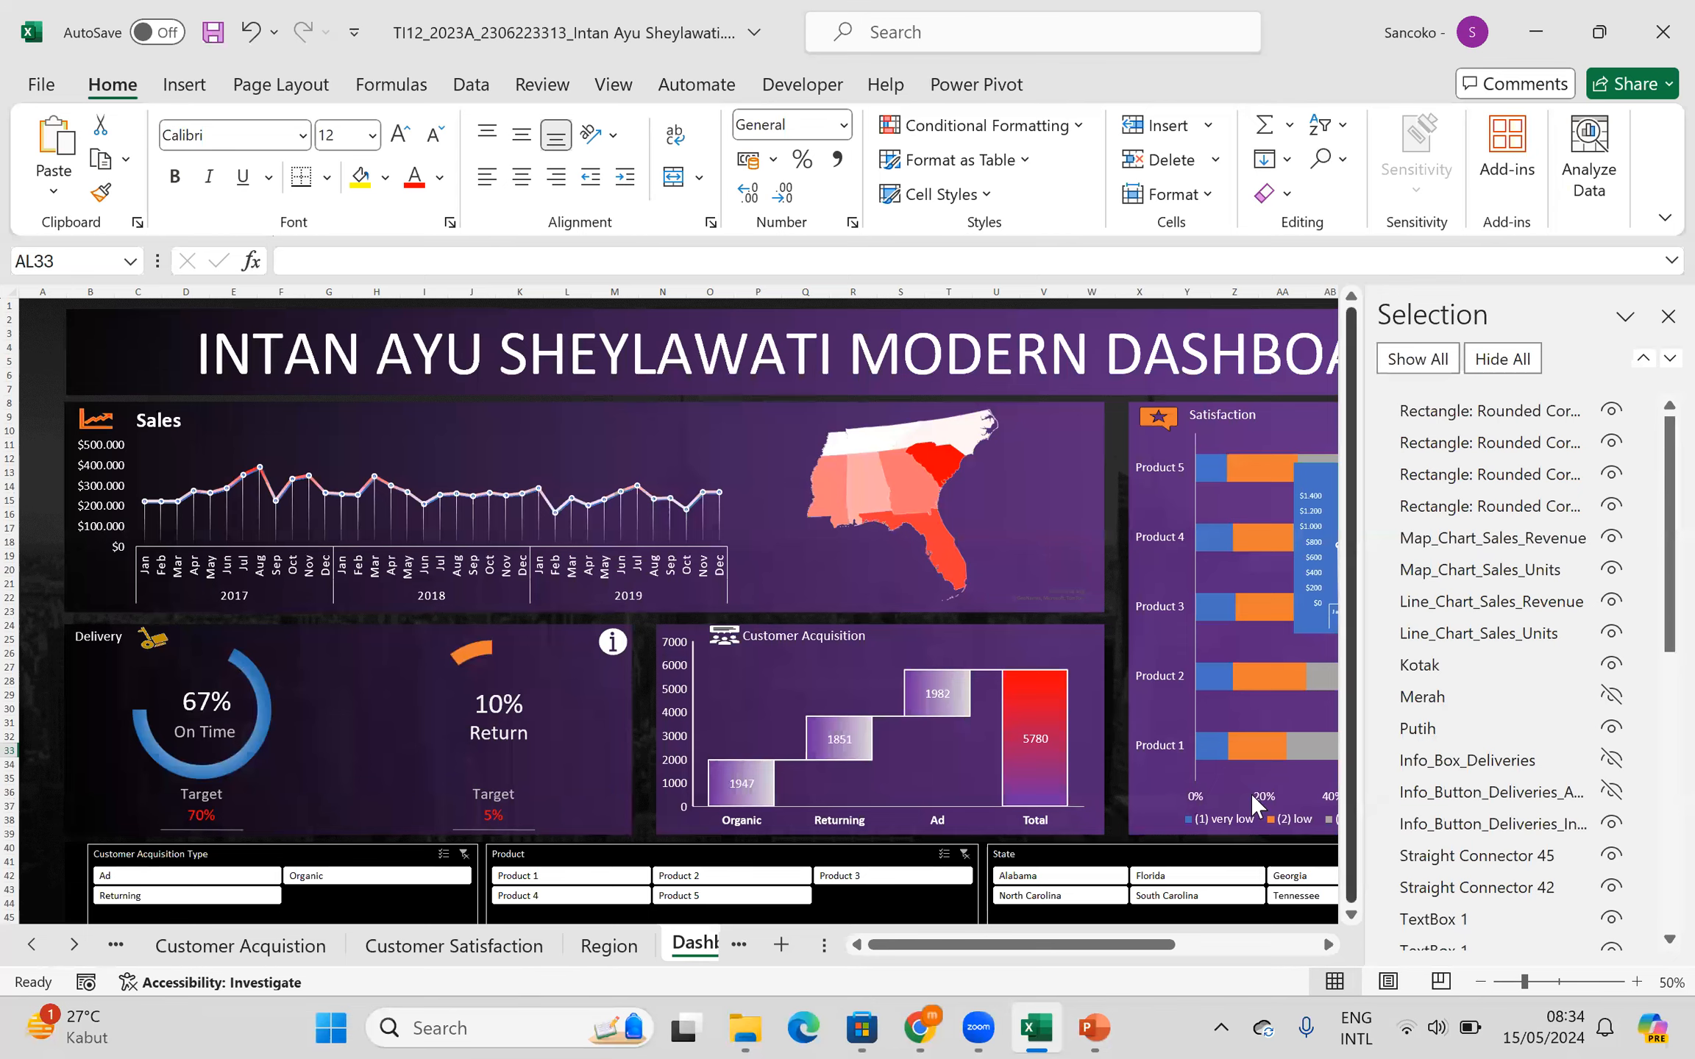
pyautogui.moveTo(1118, 938); pyautogui.dragTo(1259, 942)
pyautogui.click(1098, 364)
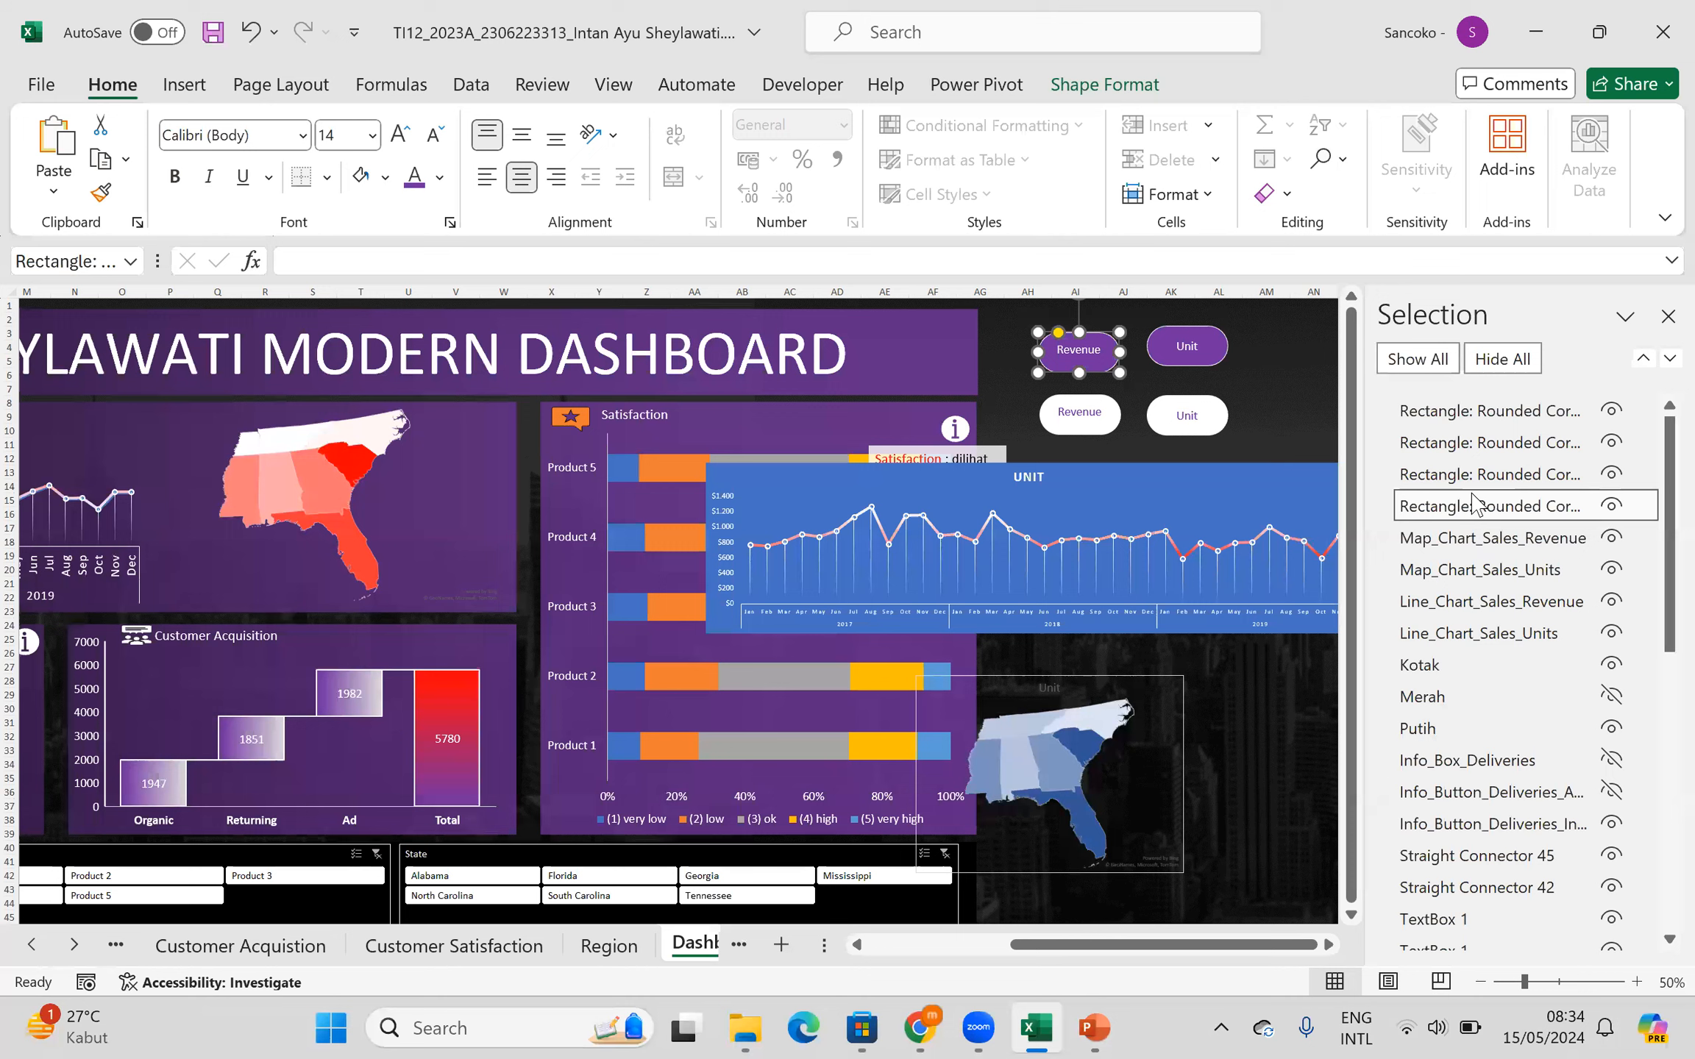
pyautogui.click(1093, 417)
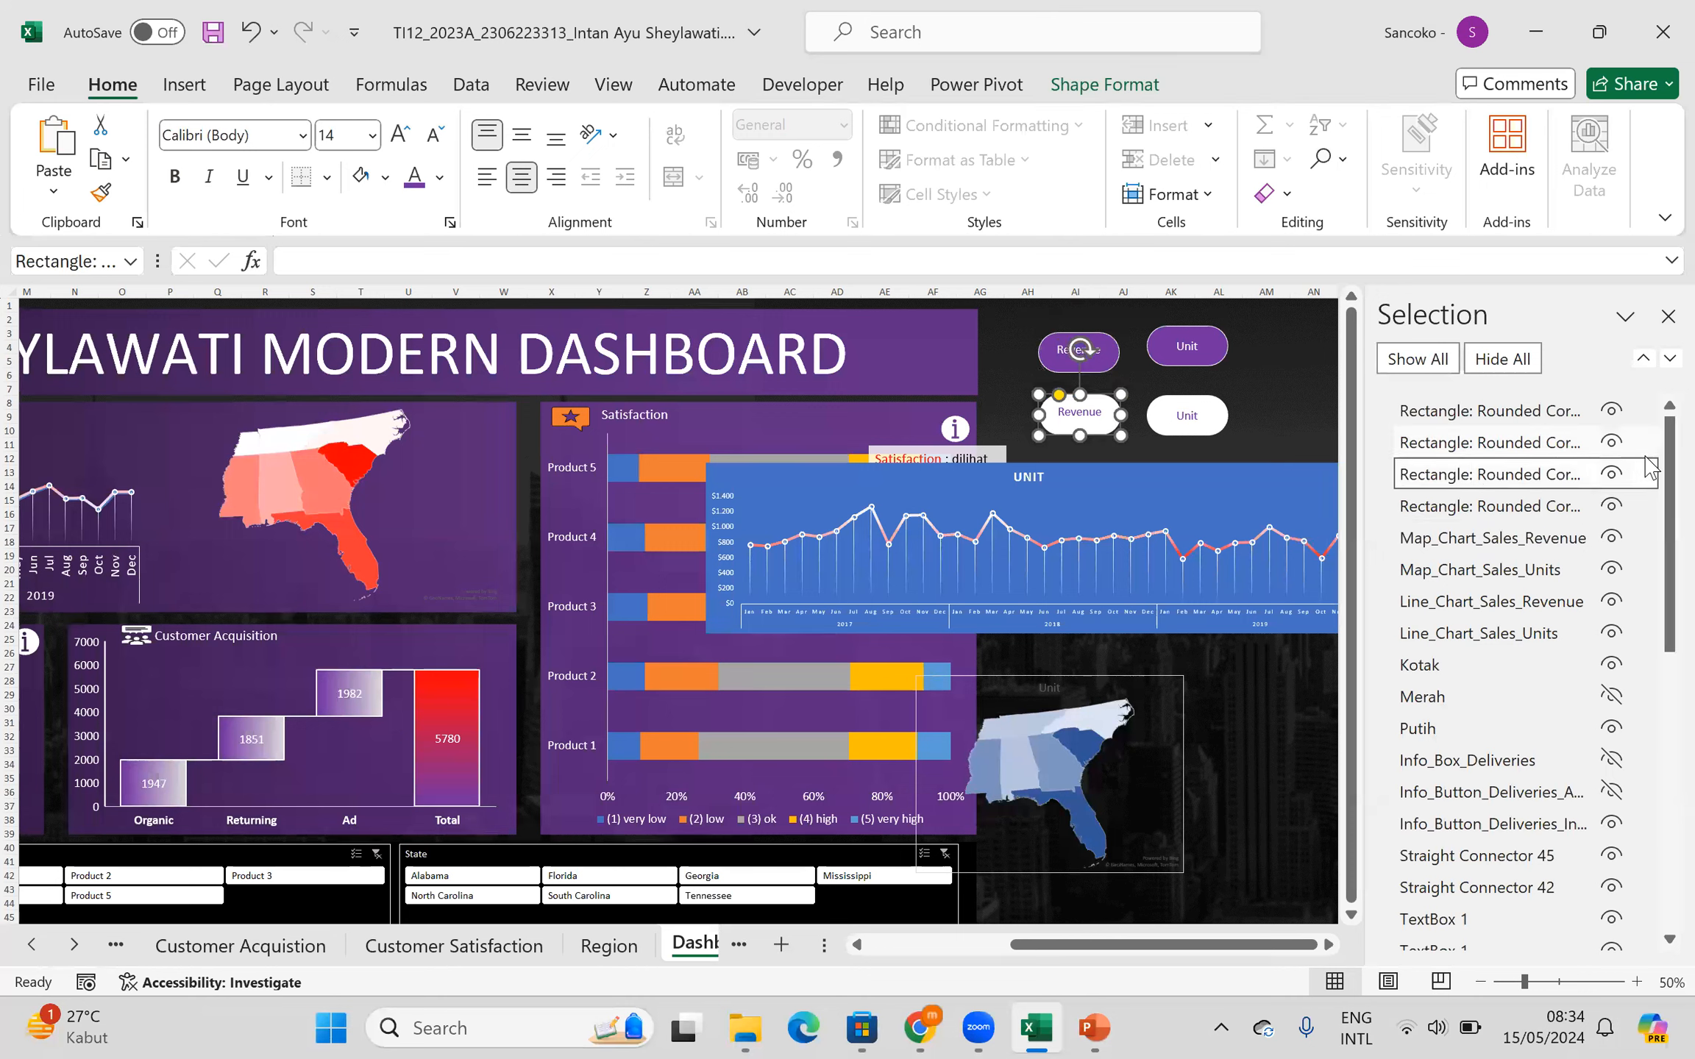
pyautogui.click(1510, 473)
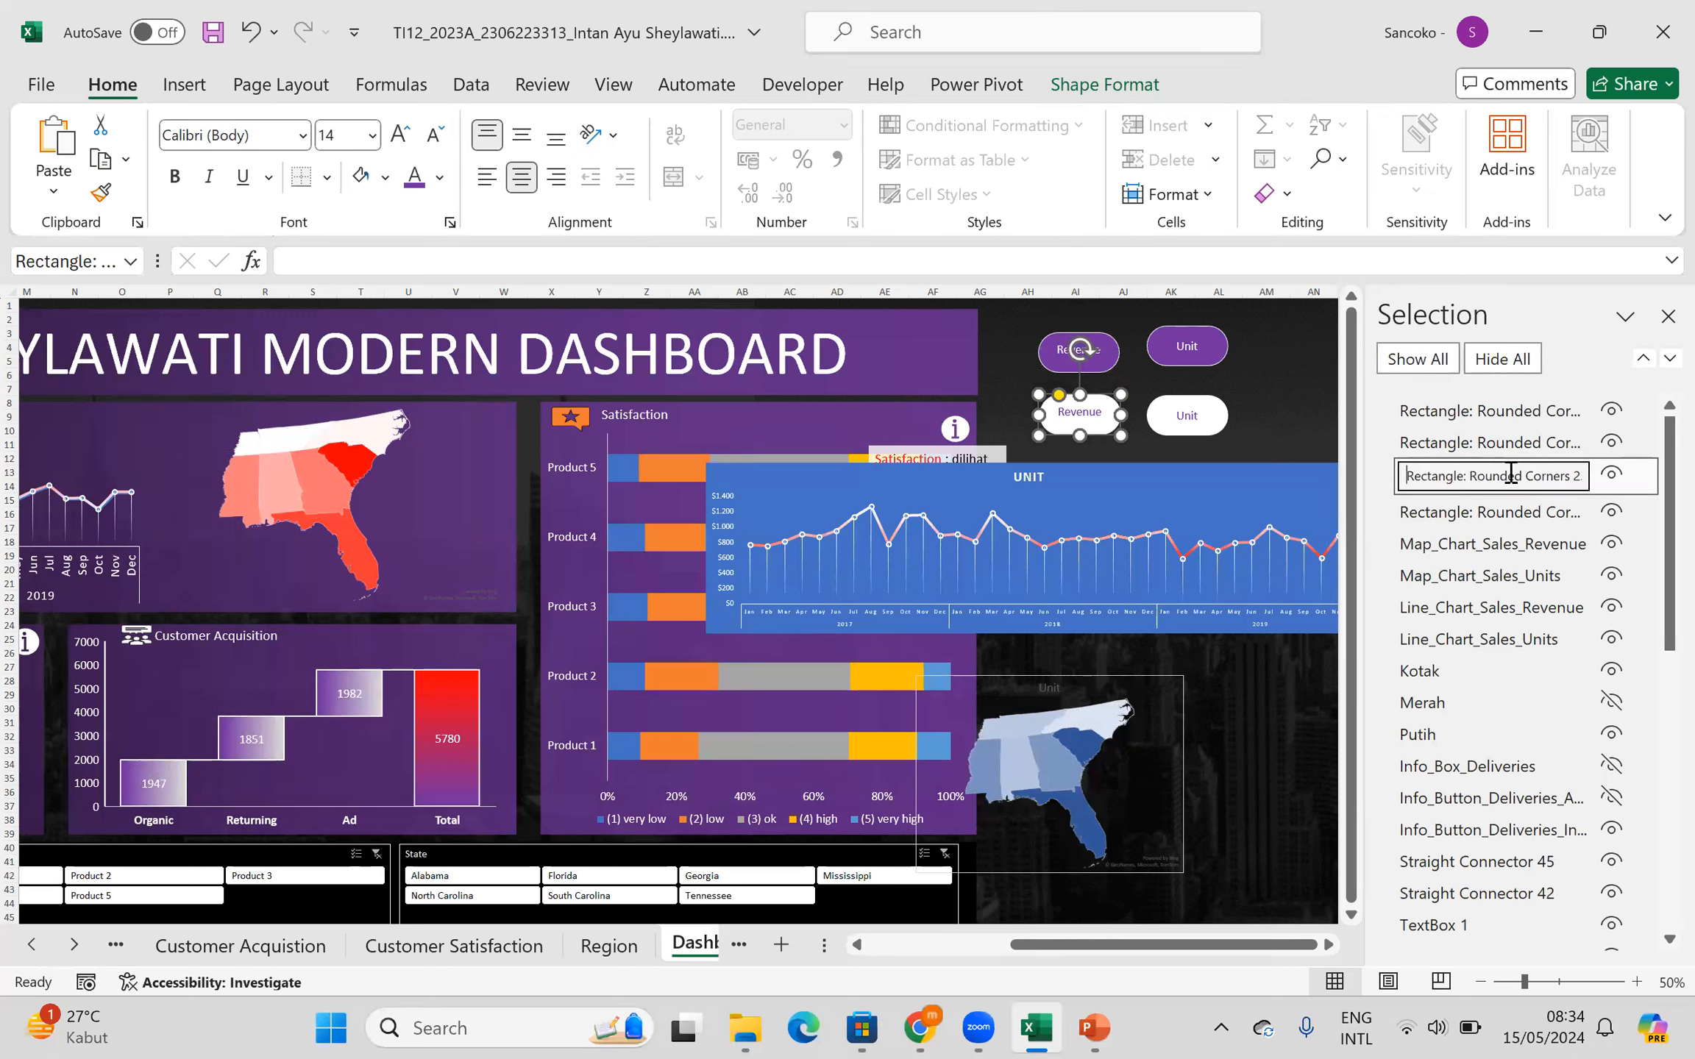
pyautogui.hotkey('ctrl', 'a')
pyautogui.press('BackSpace')
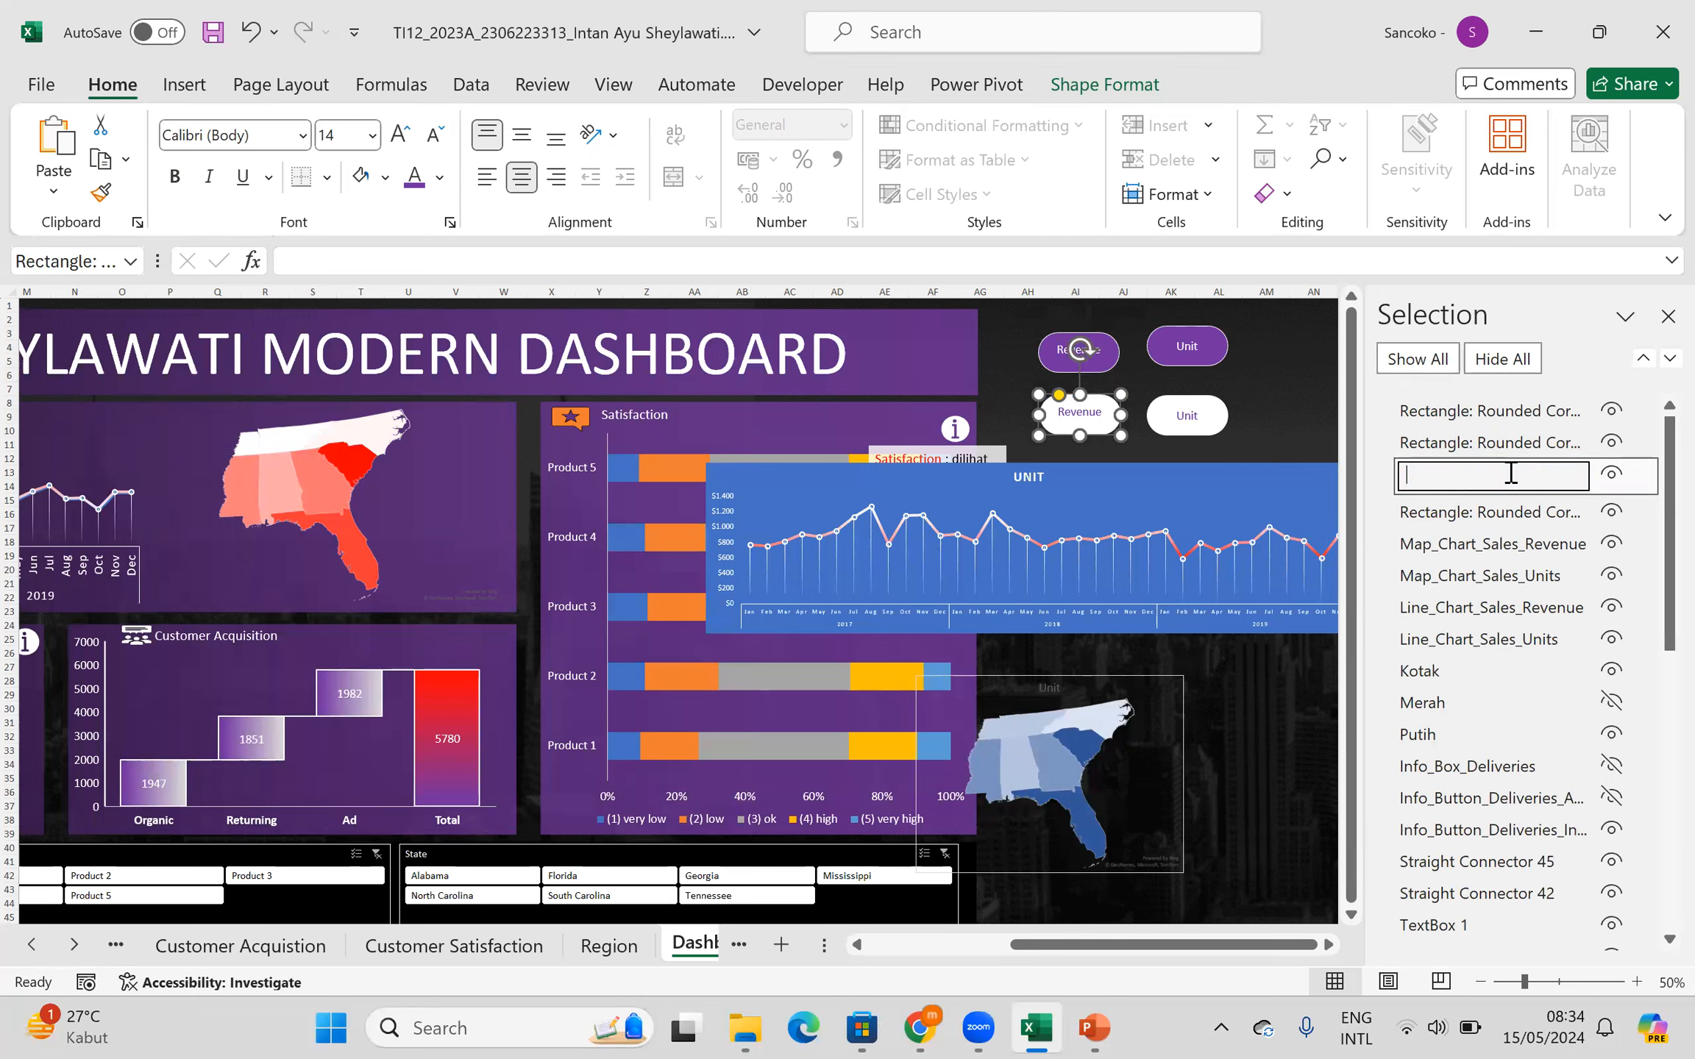
pyautogui.hotkey('ctrl', 'v')
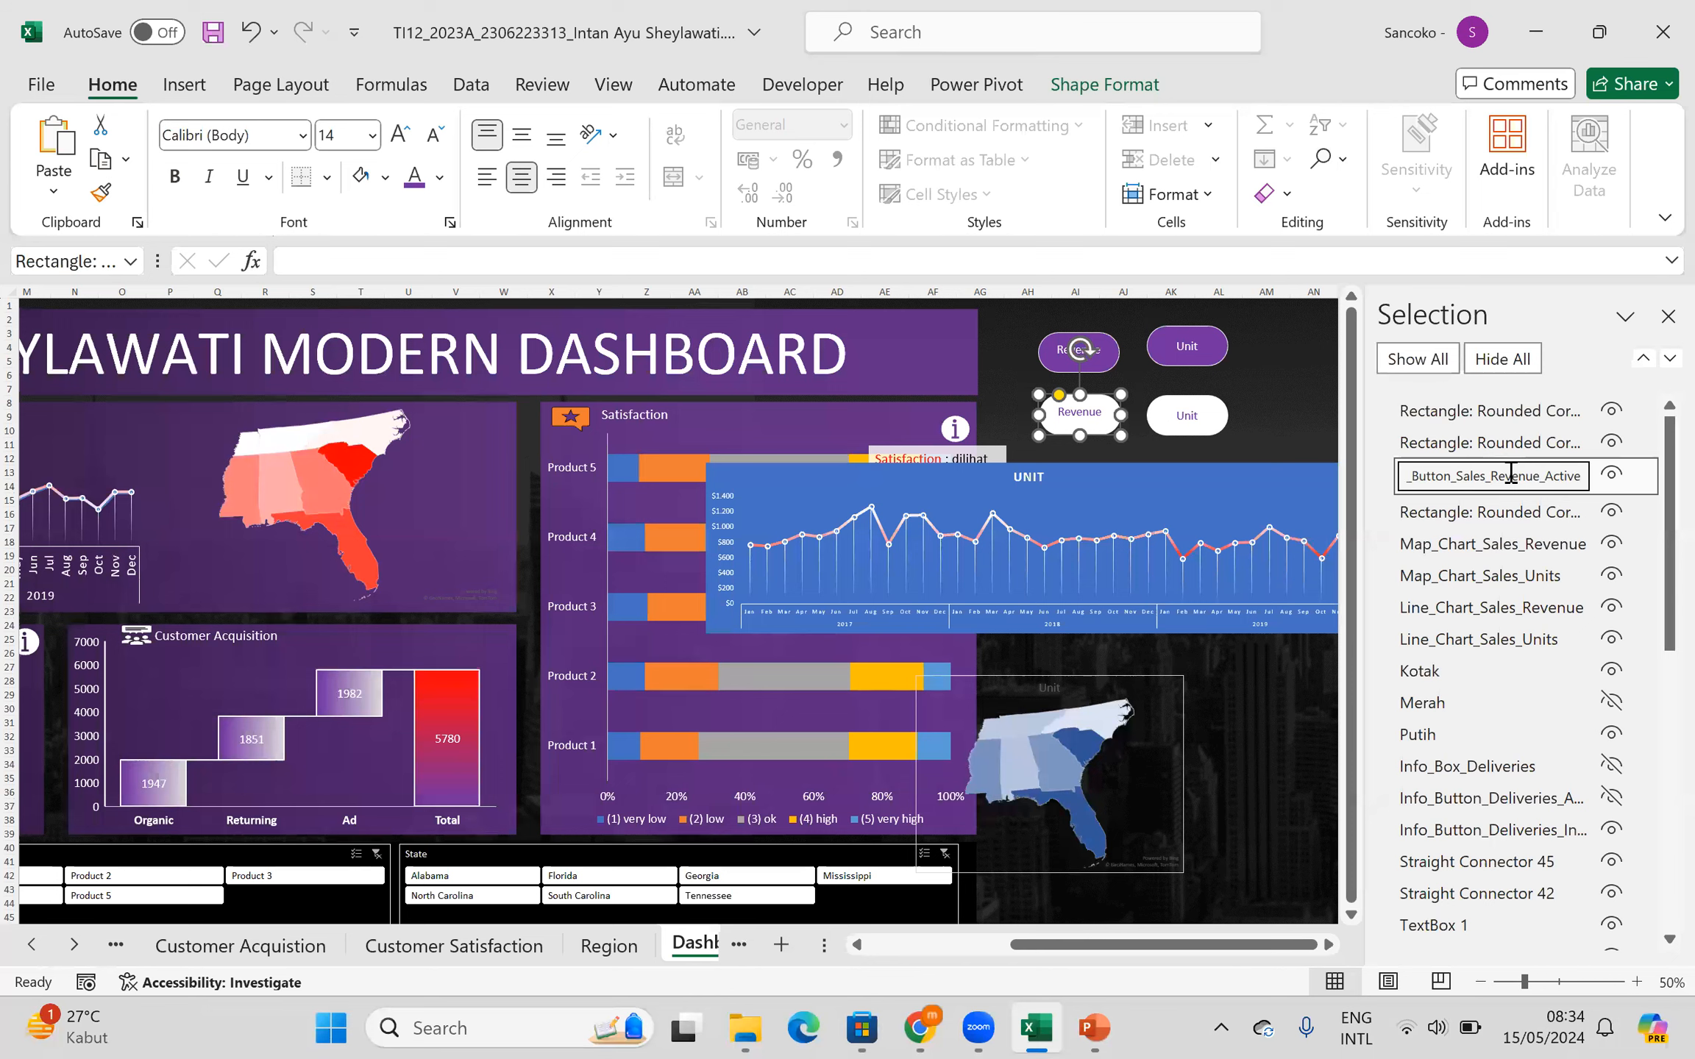
pyautogui.click(1469, 517)
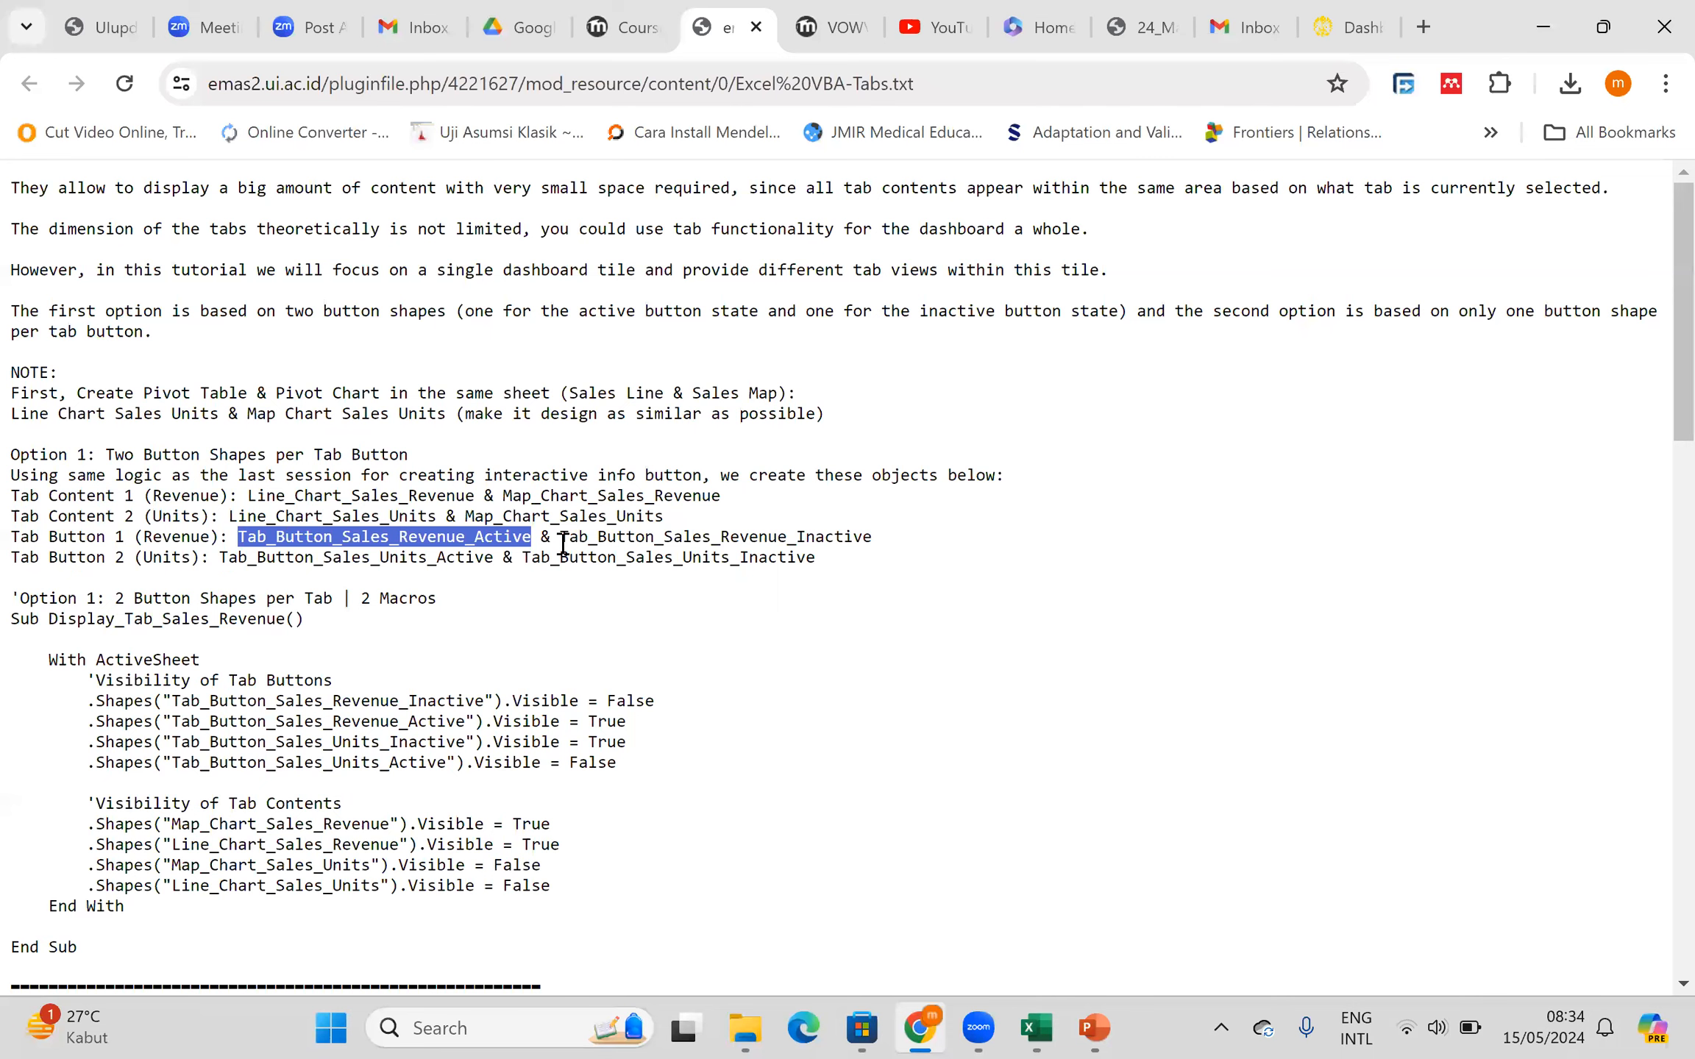
# - Copy the object name Tab_Button_Sales_Revenue_Inactive from the Tab Button 1 (Revenue) line of the Excel VBA-Tabs text
pyautogui.moveTo(561, 543); pyautogui.dragTo(687, 551)
pyautogui.click(878, 554)
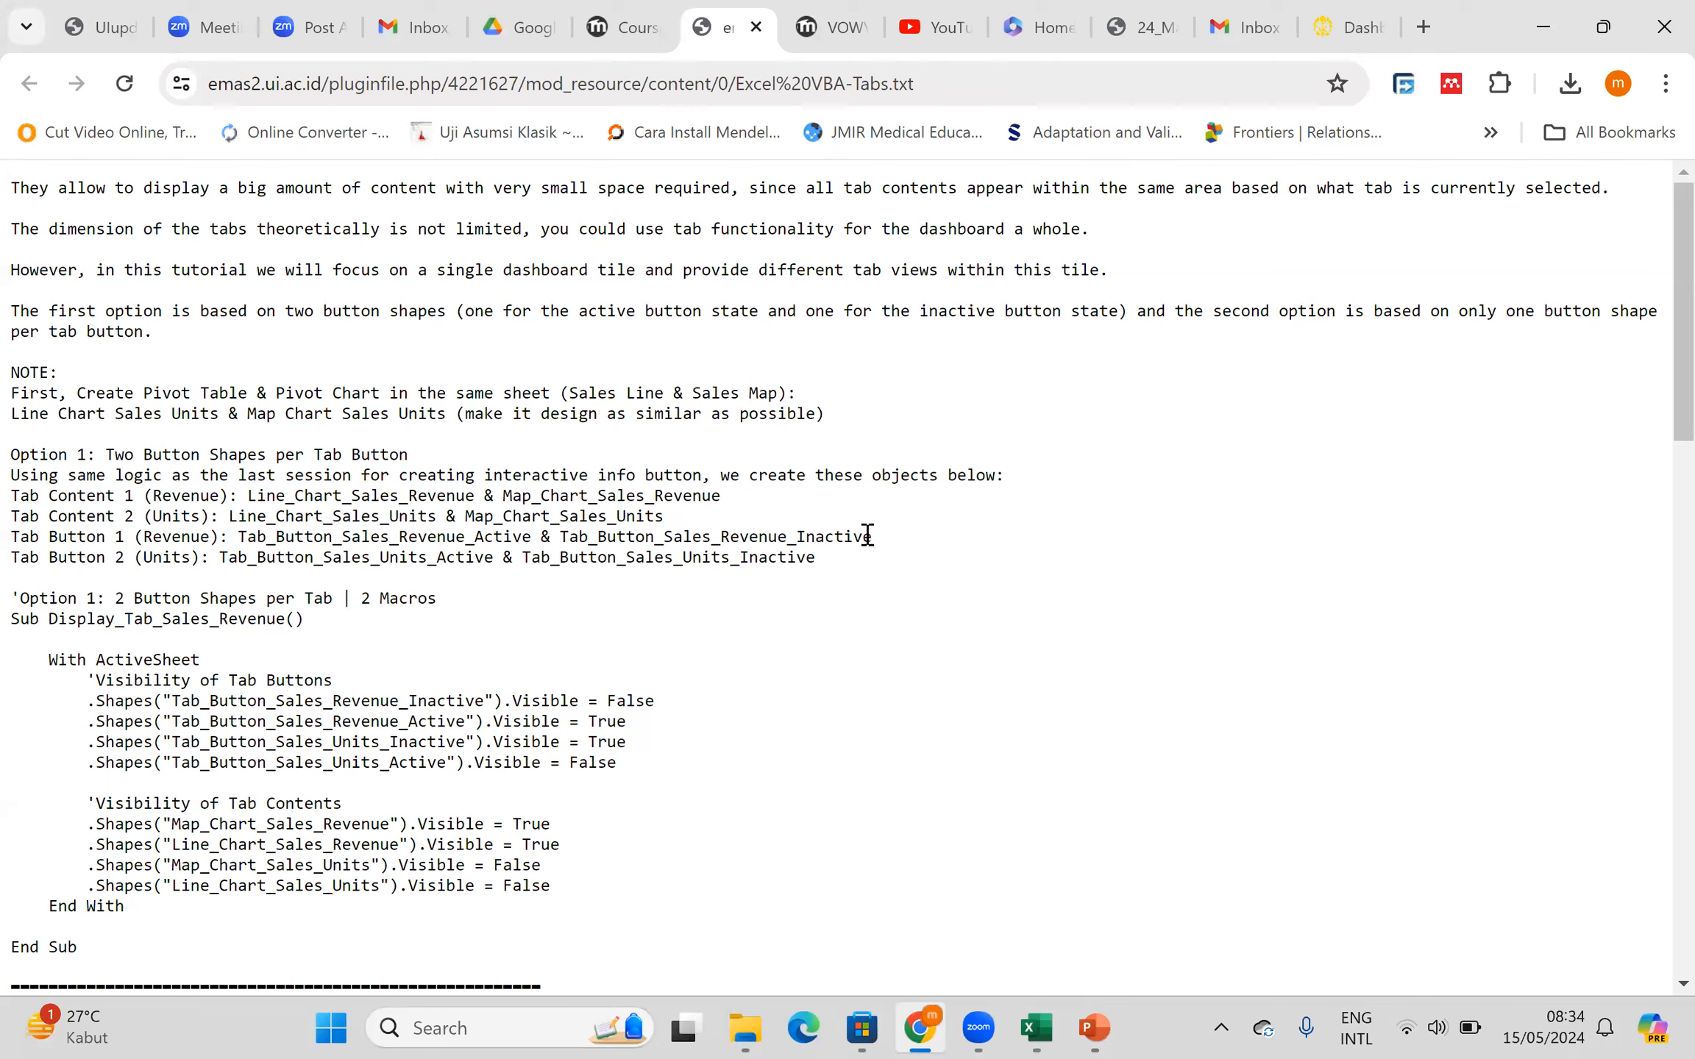
pyautogui.moveTo(871, 538); pyautogui.dragTo(559, 536)
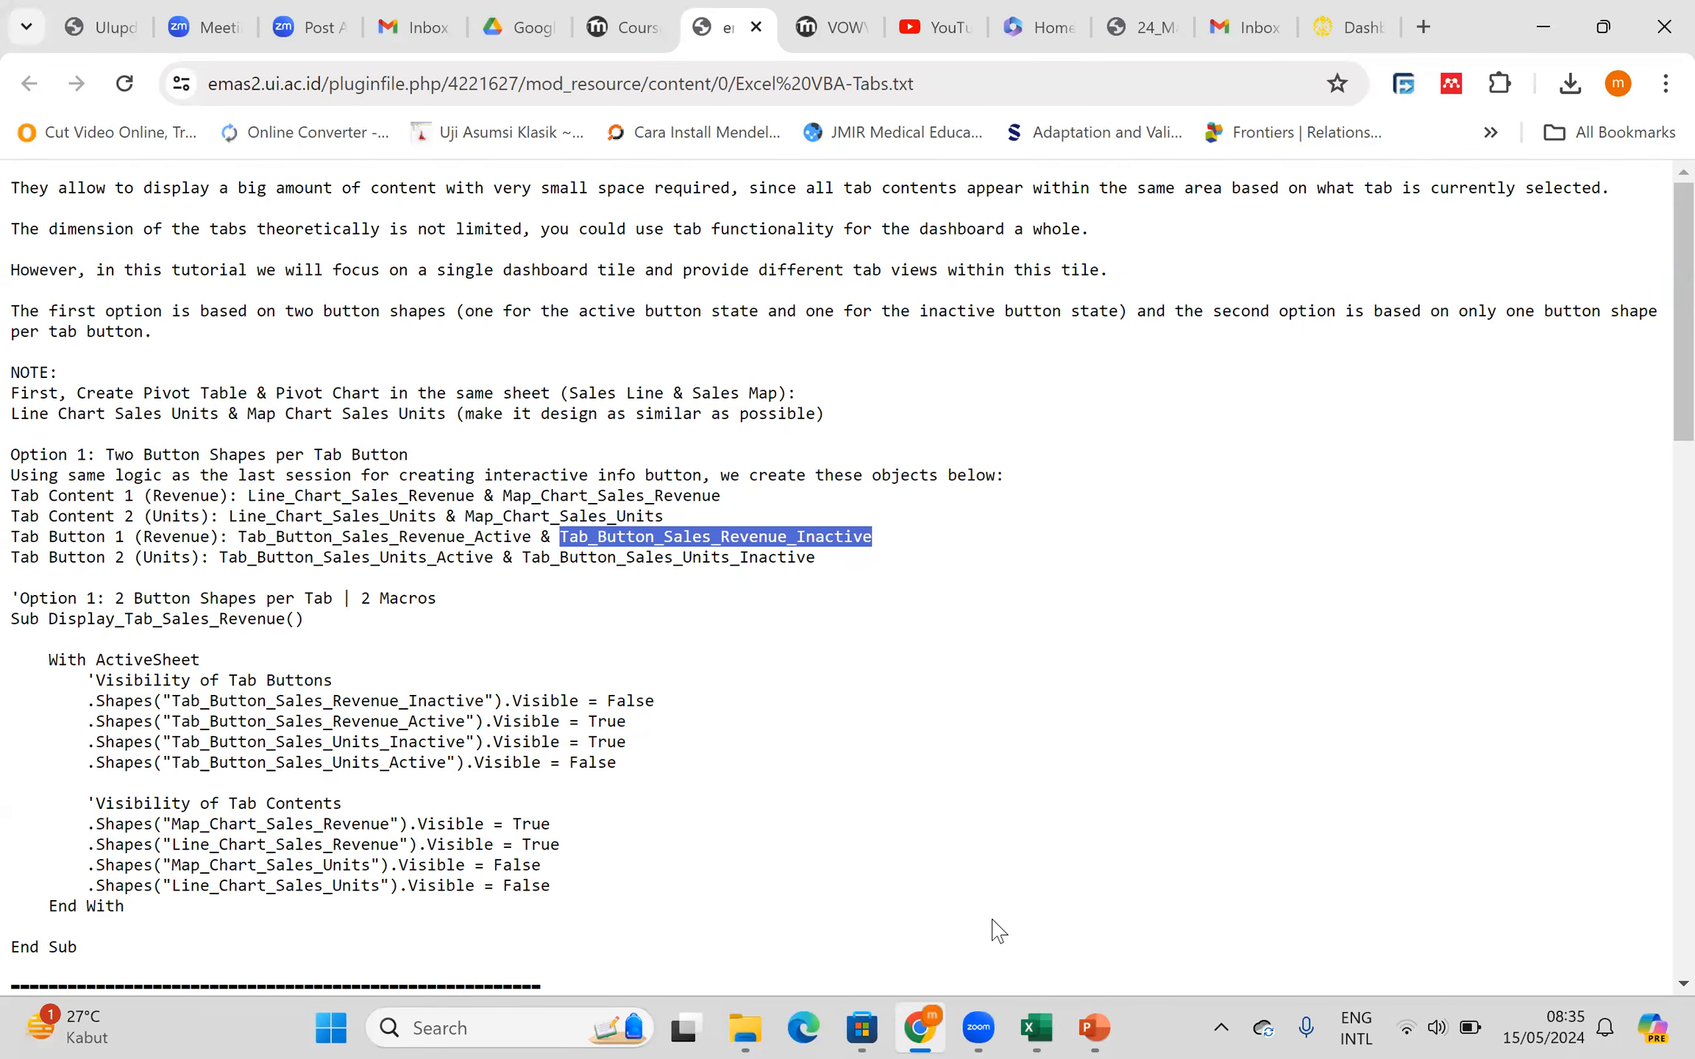
# - Return to the Excel workbook and rename the purple Revenue button as Tab_Button_Sales_Revenue_Inactive in the object list
pyautogui.click(1038, 1028)
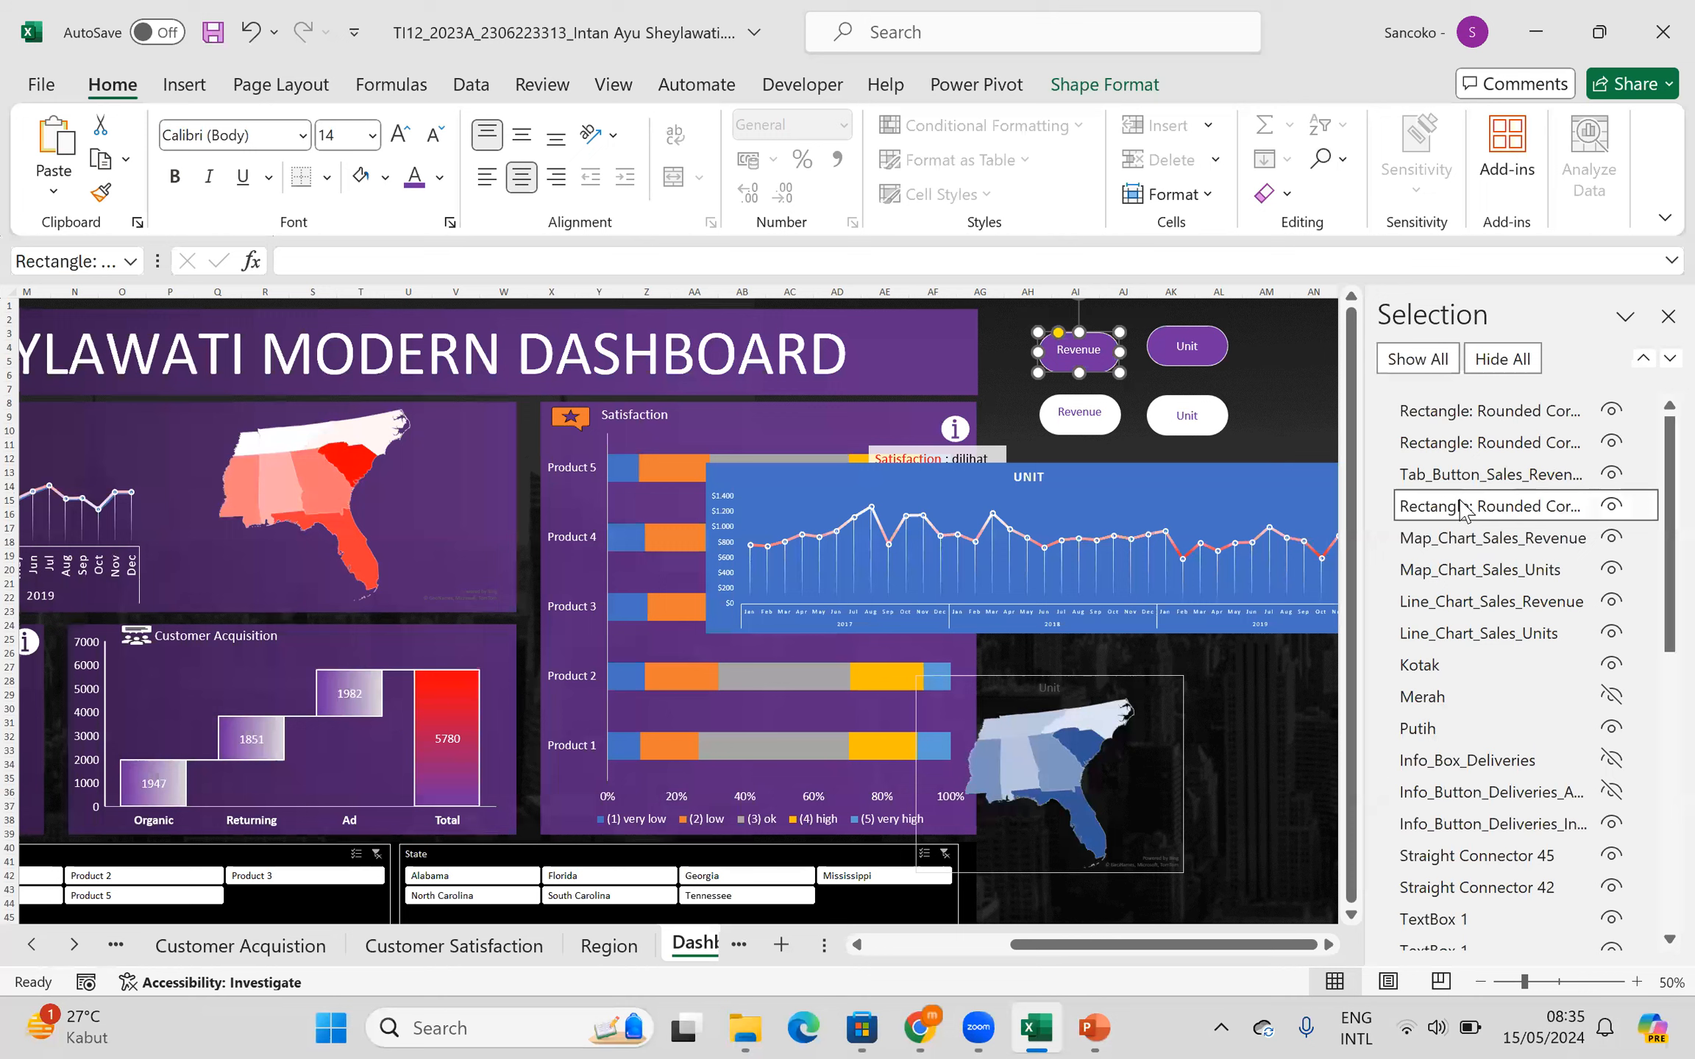
pyautogui.click(1464, 507)
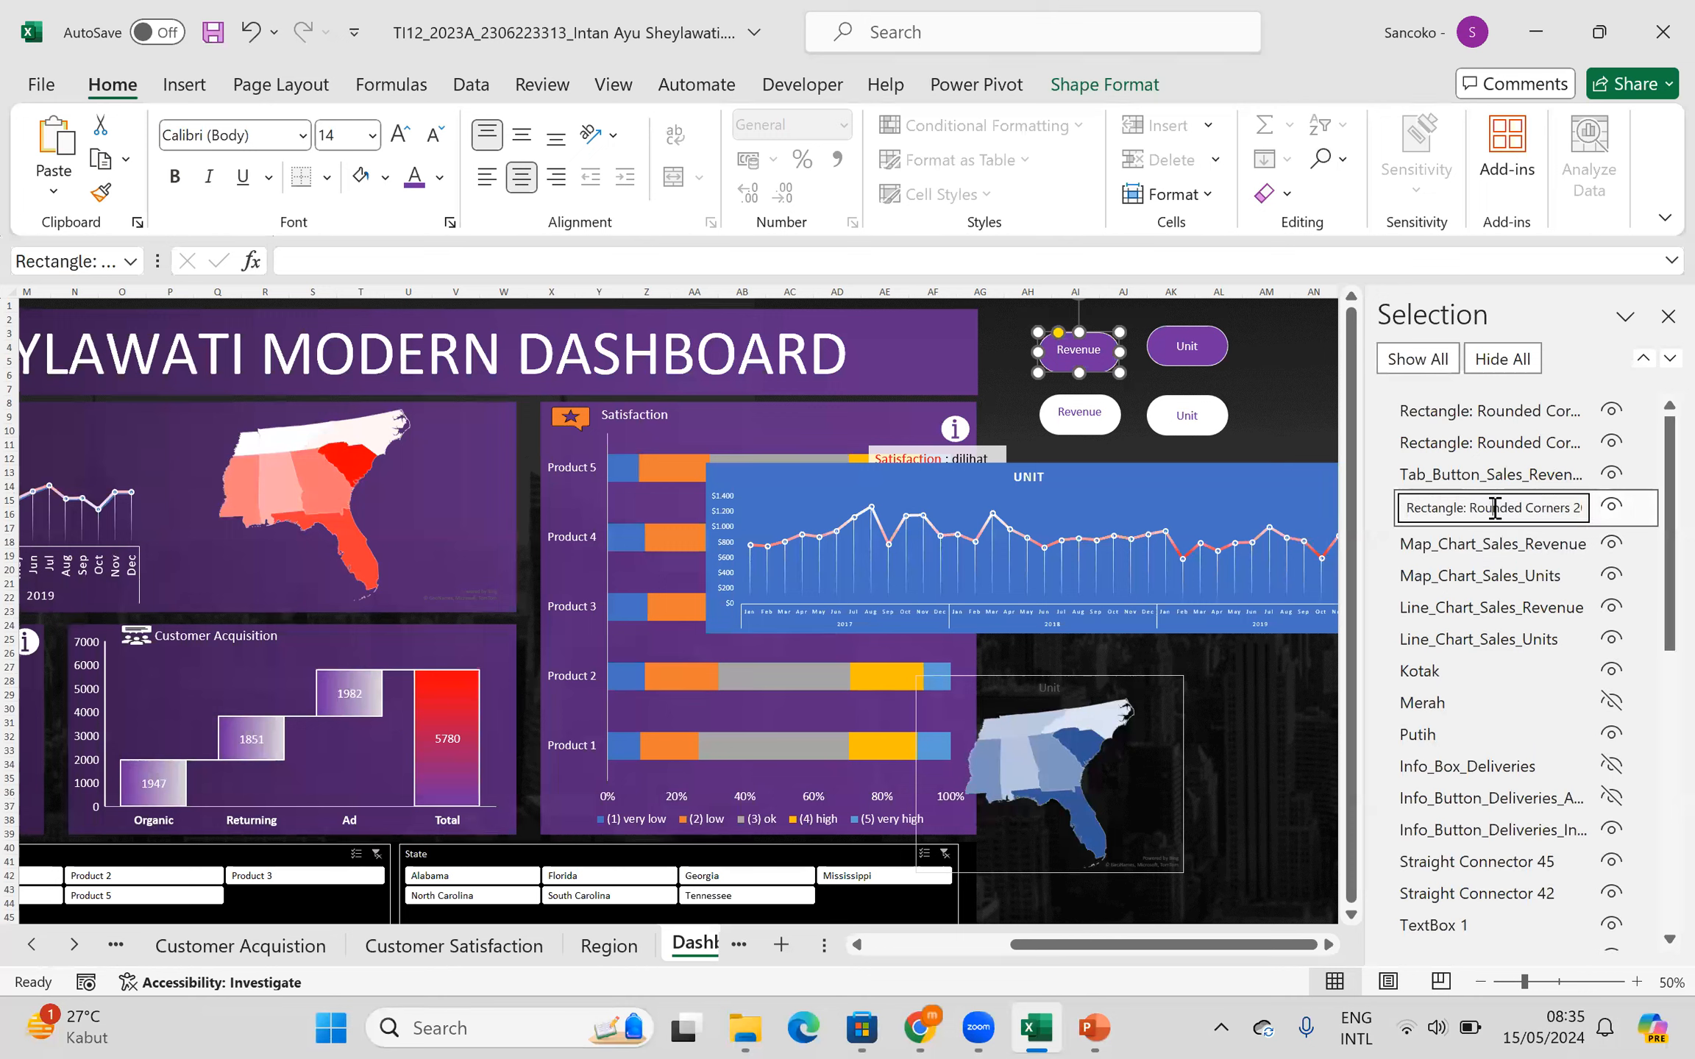
pyautogui.hotkey('ctrl', 'a')
pyautogui.press('BackSpace')
pyautogui.hotkey('ctrl', 'v')
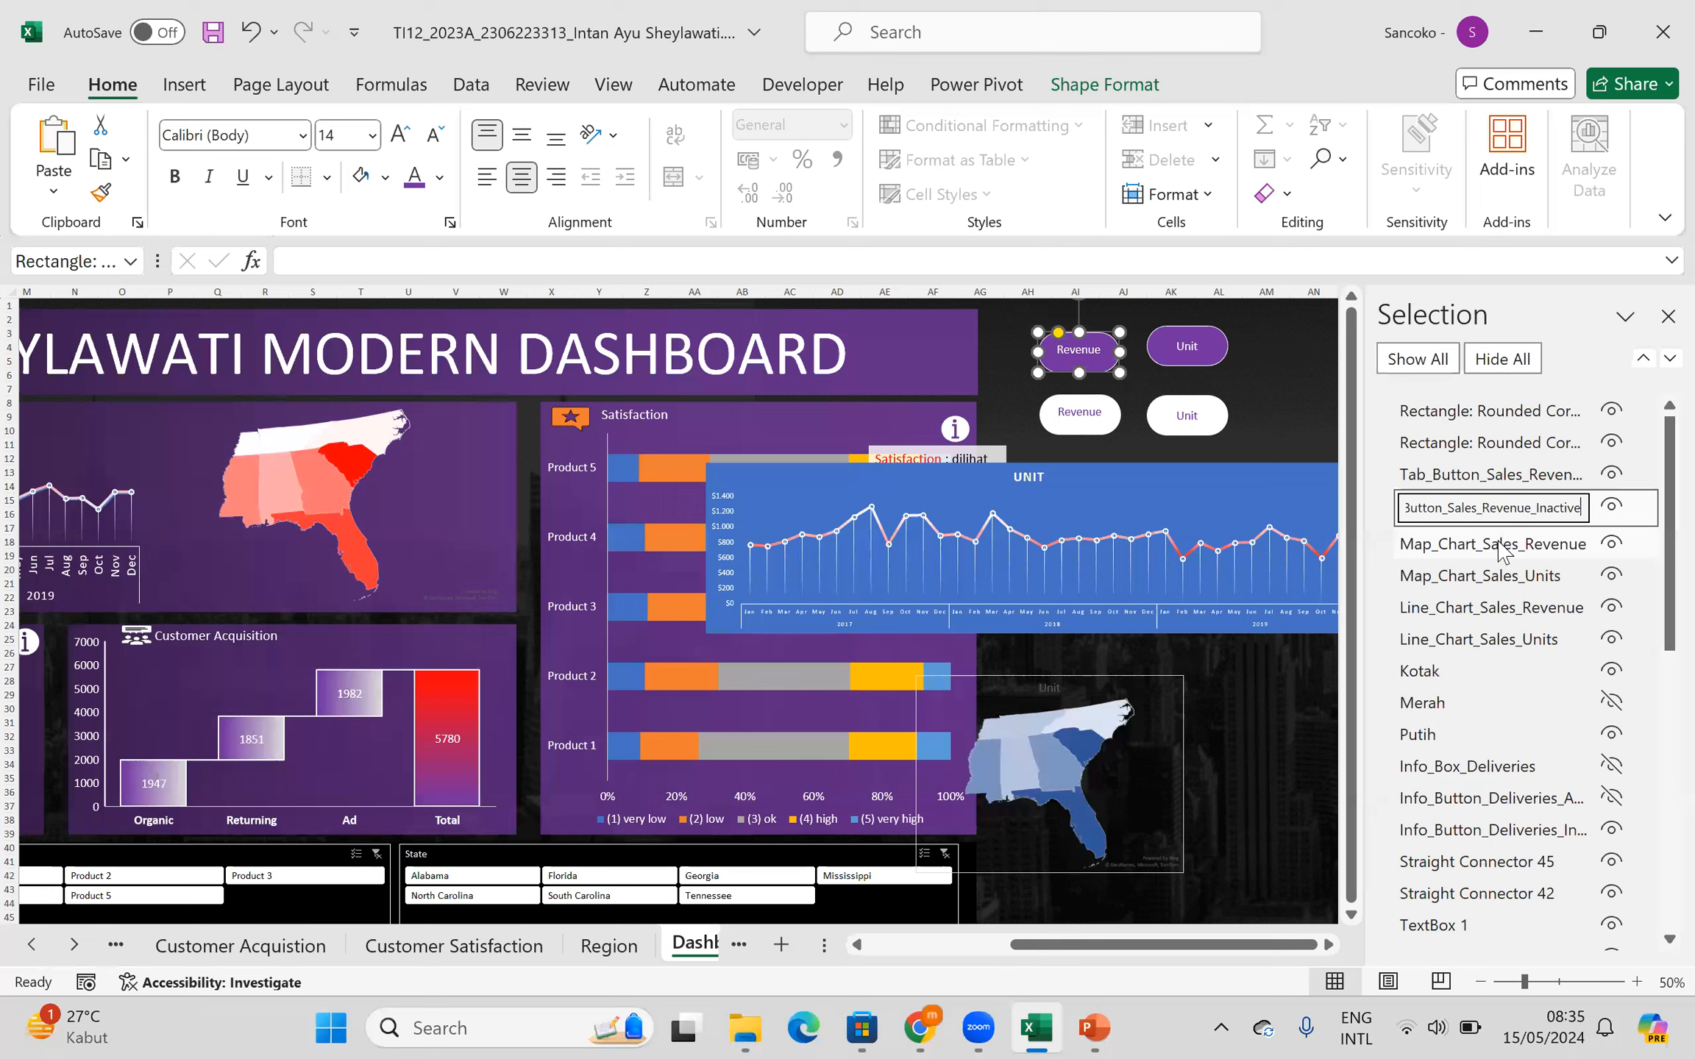
pyautogui.click(1493, 543)
pyautogui.click(1505, 508)
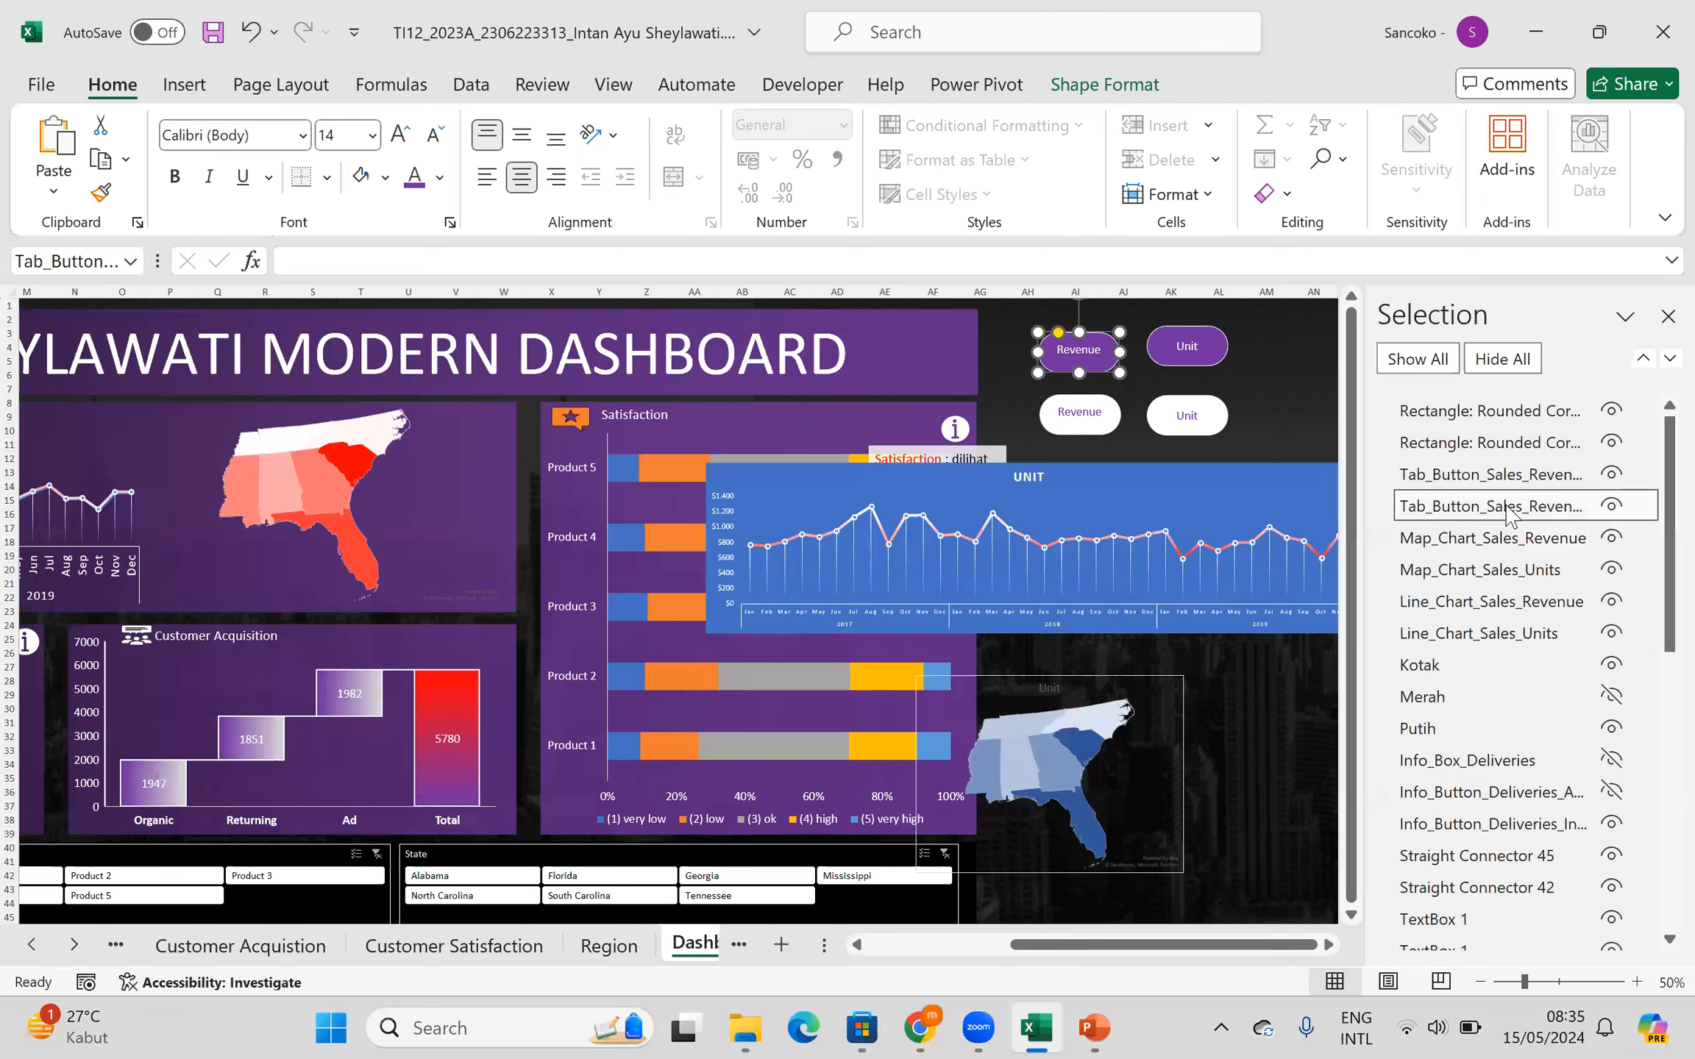
# - Check the Revenue button names by hiding and showing the purple Revenue button and selecting both Revenue buttons on the dashboard
pyautogui.click(1612, 507)
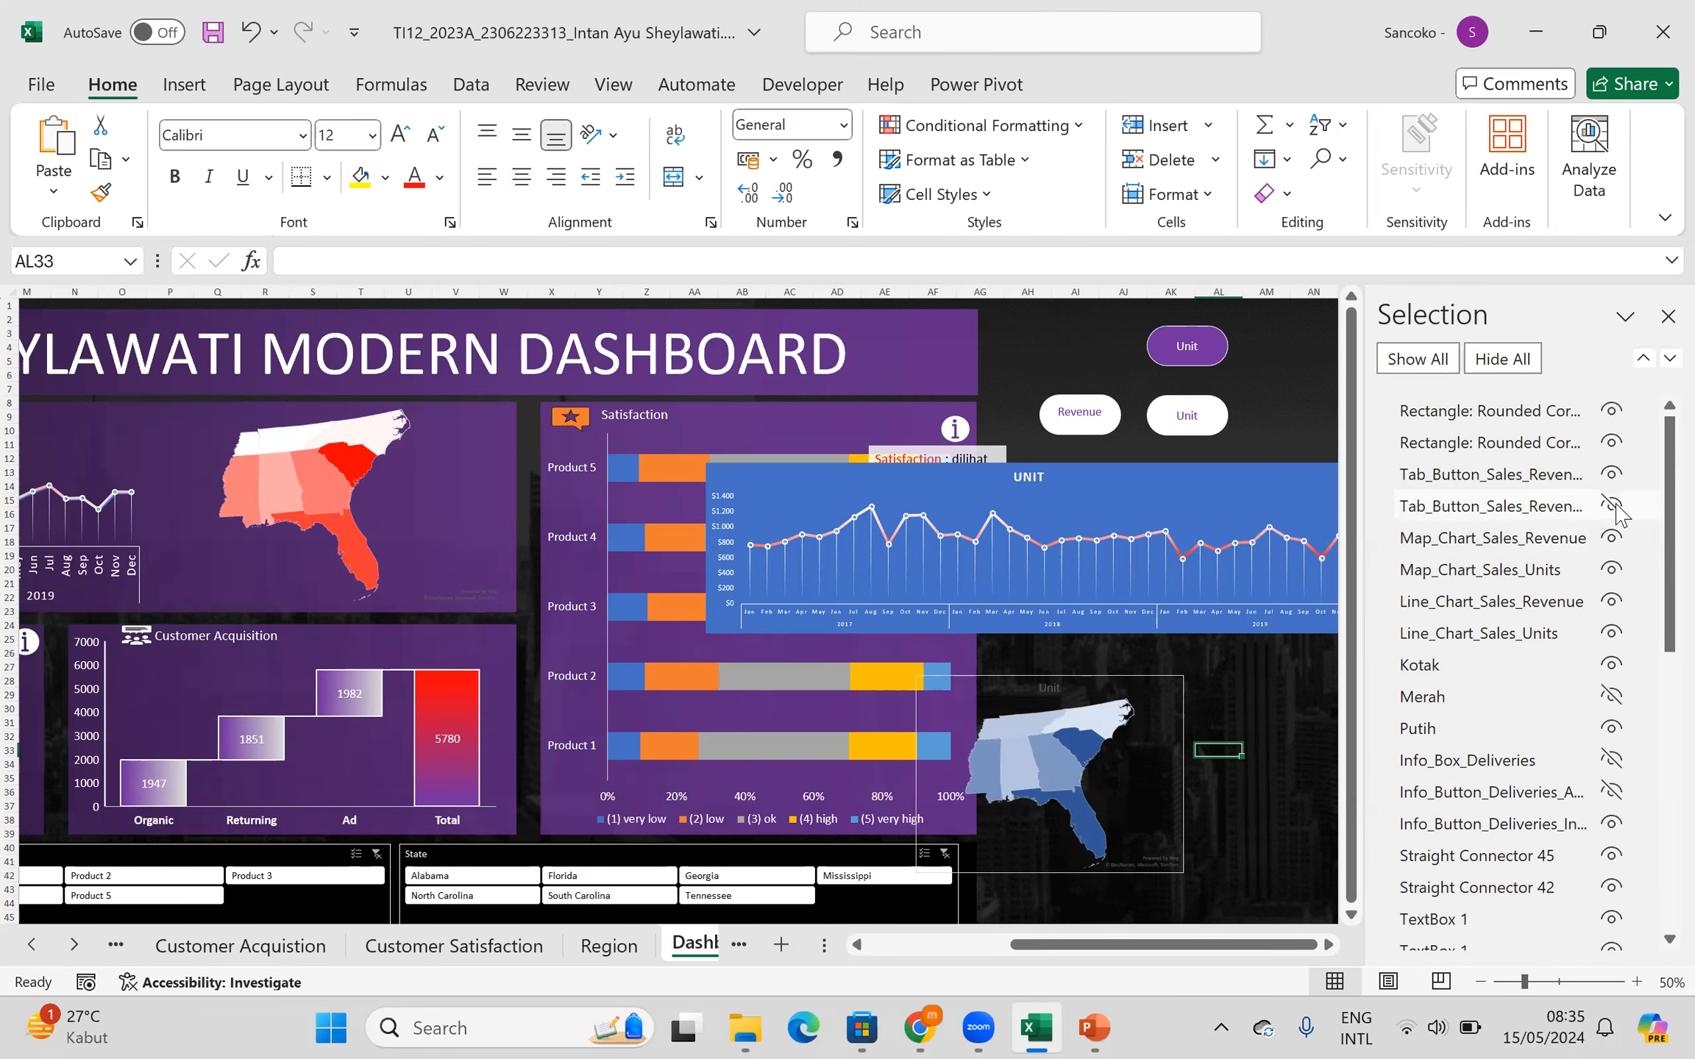
pyautogui.click(1613, 507)
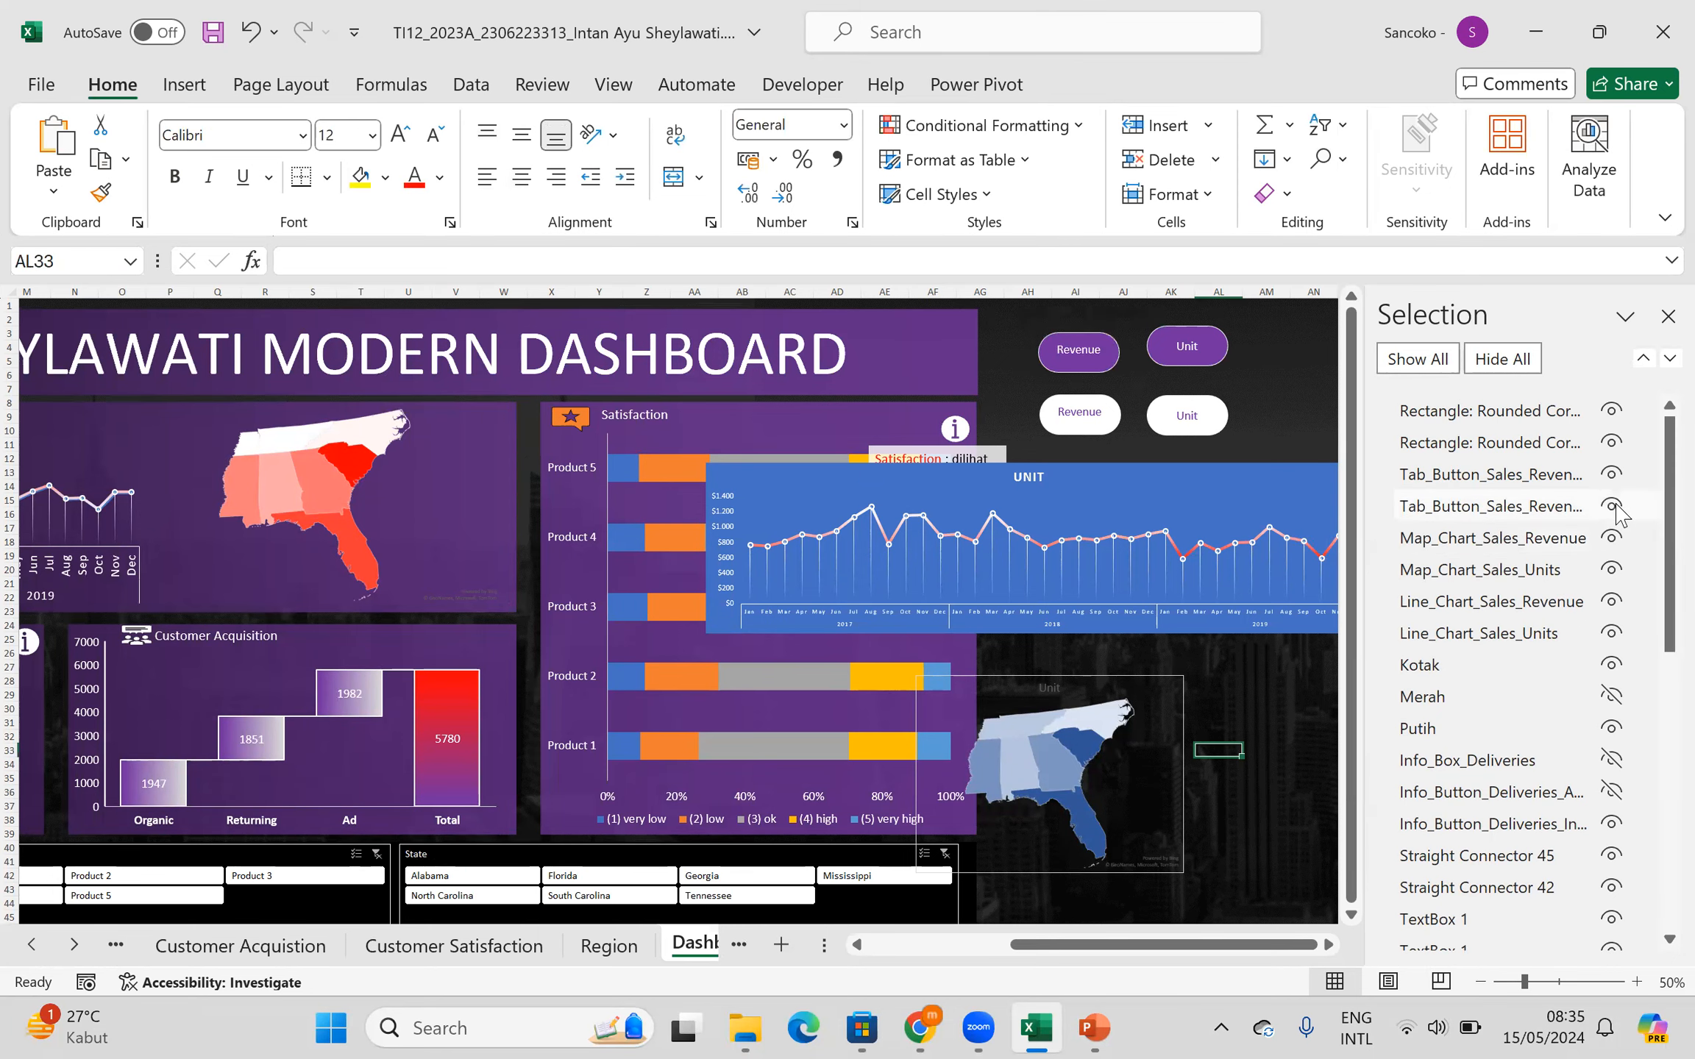
pyautogui.click(1526, 540)
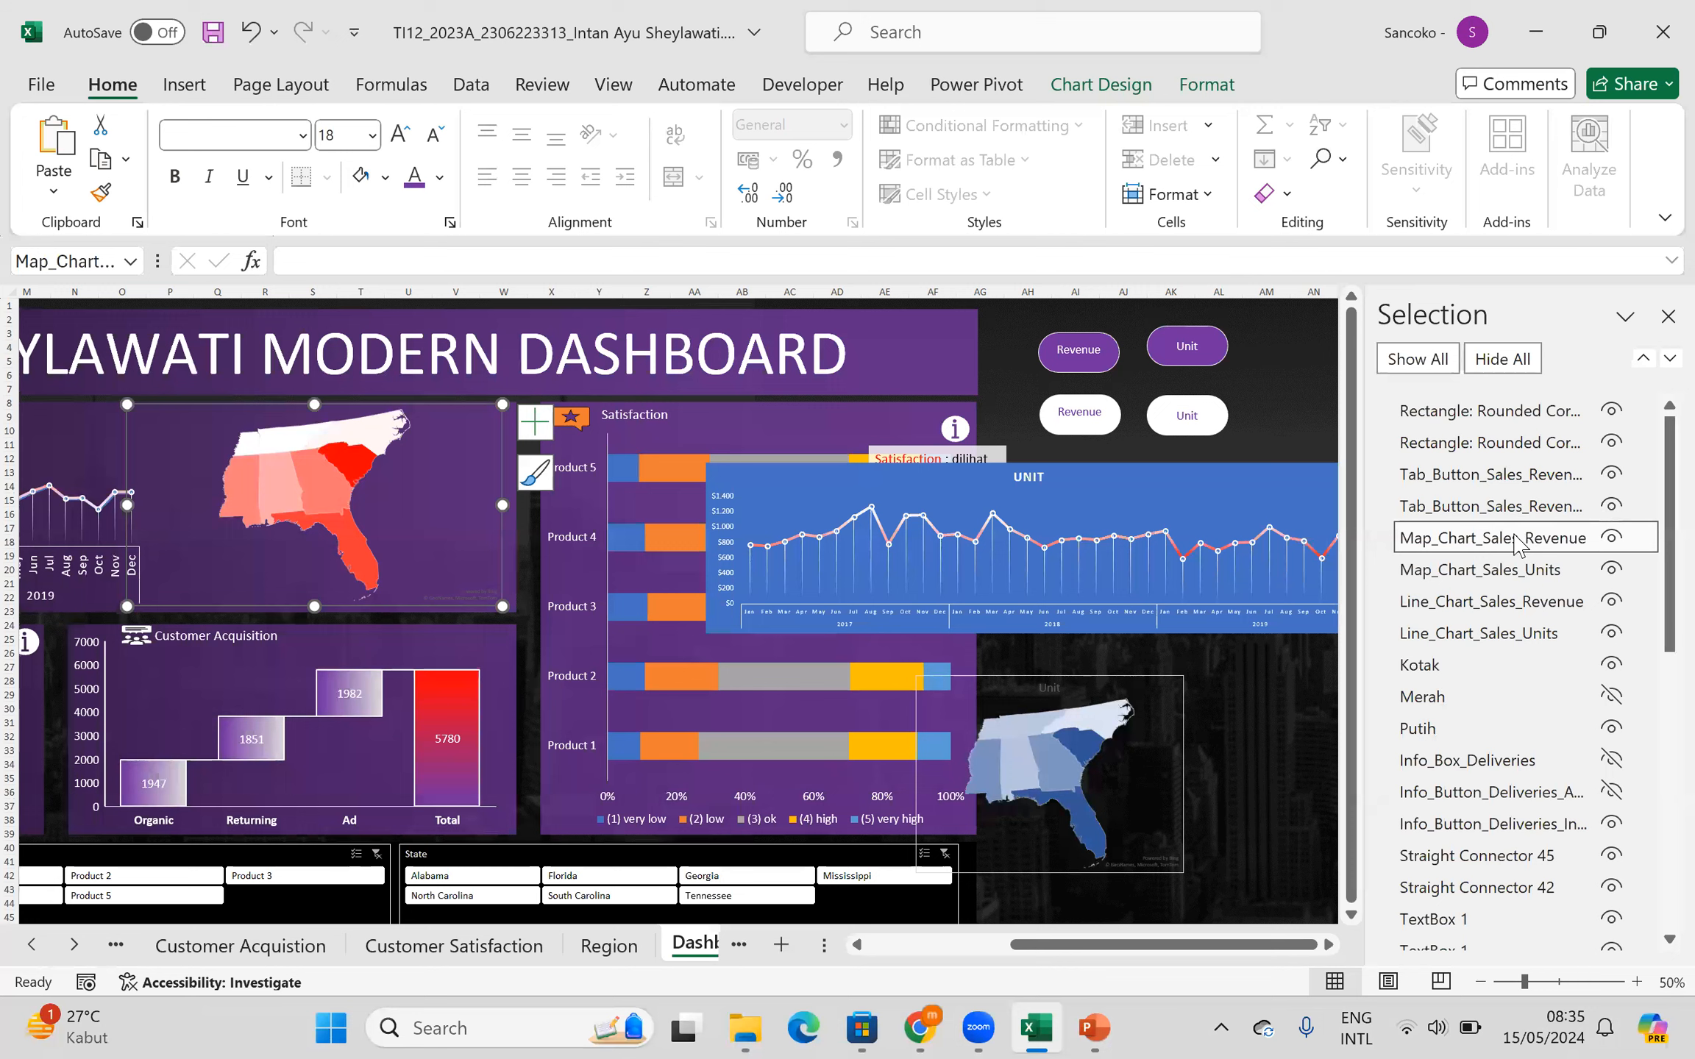
pyautogui.click(1111, 430)
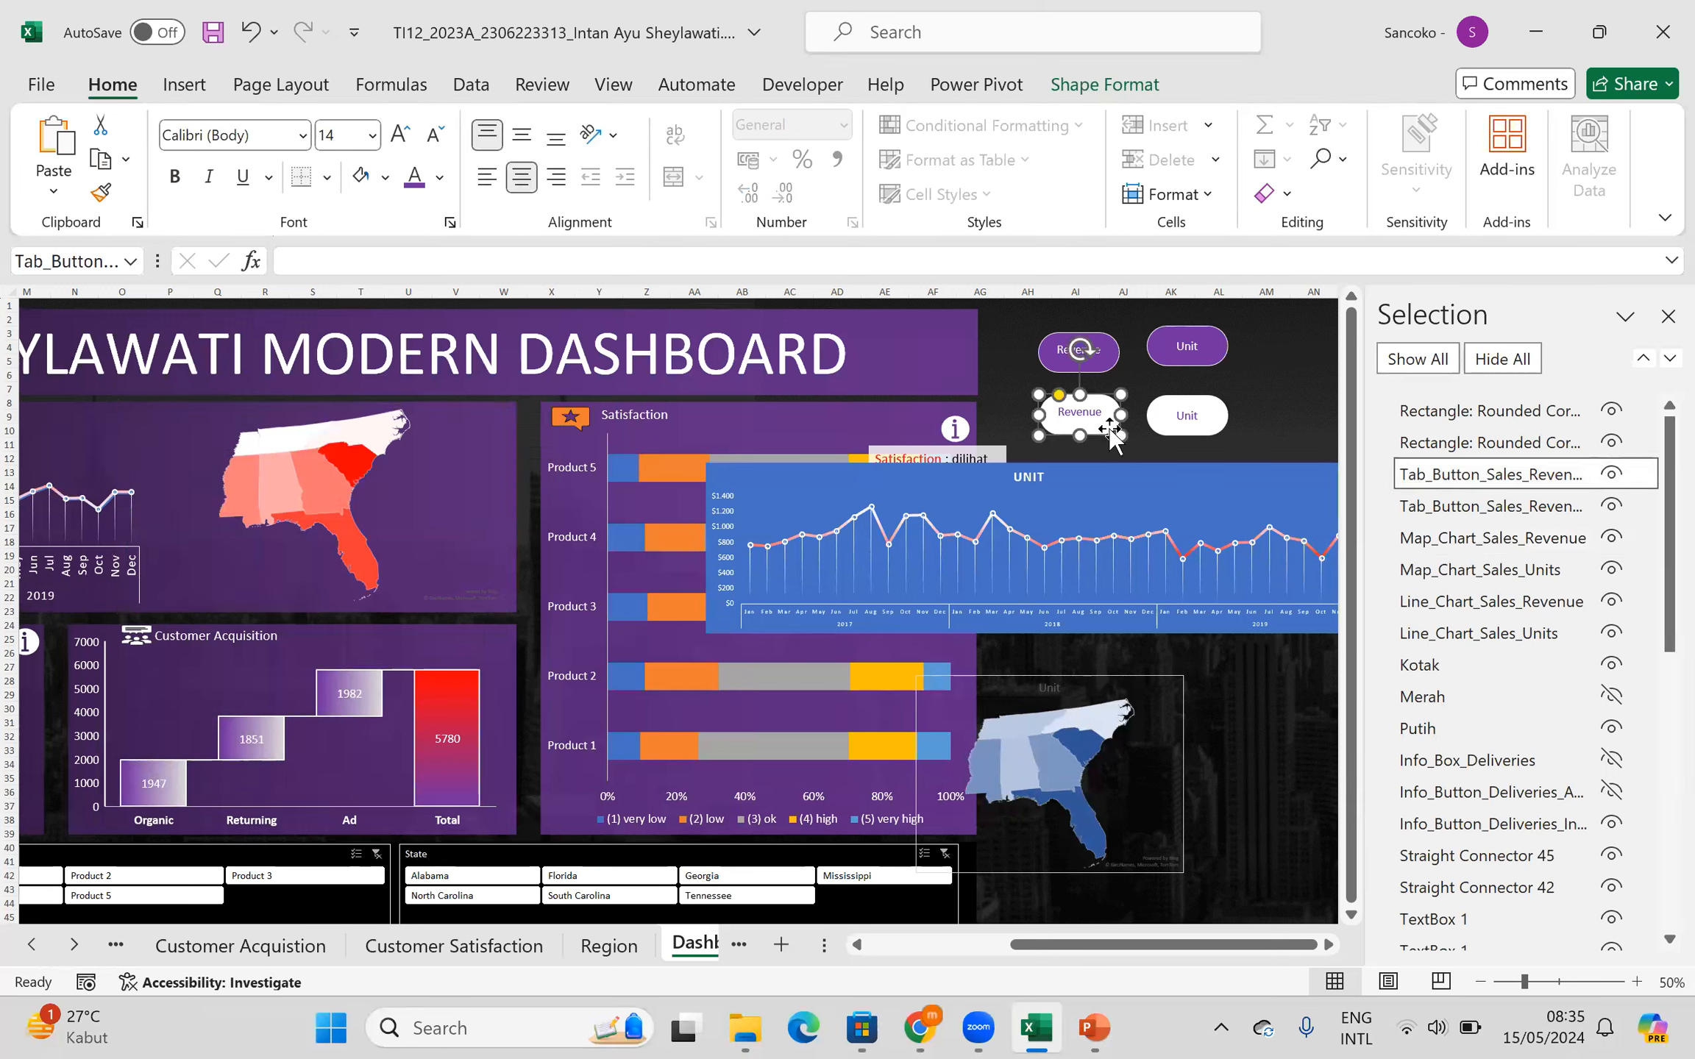
pyautogui.click(1101, 360)
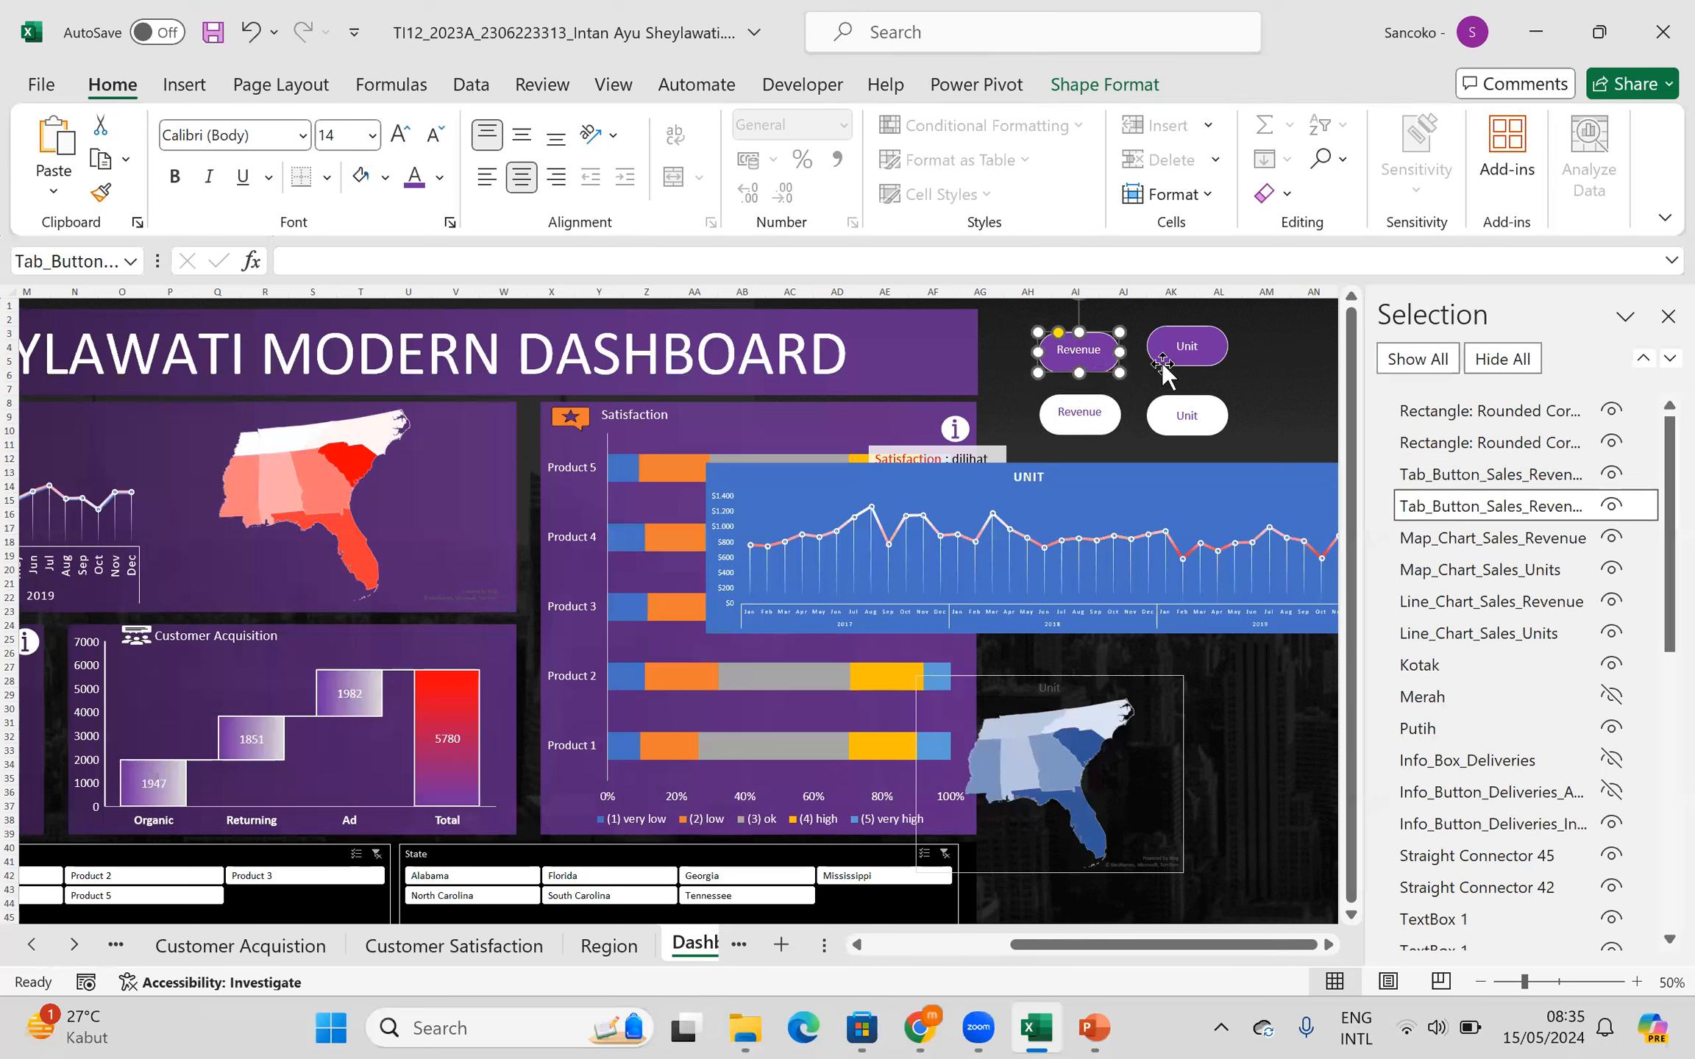
# - Select the purple Unit button, switch to Chrome and copy the object name Tab_Button_Sales_Units_Active from the Excel VBA-Tabs text
pyautogui.click(1217, 362)
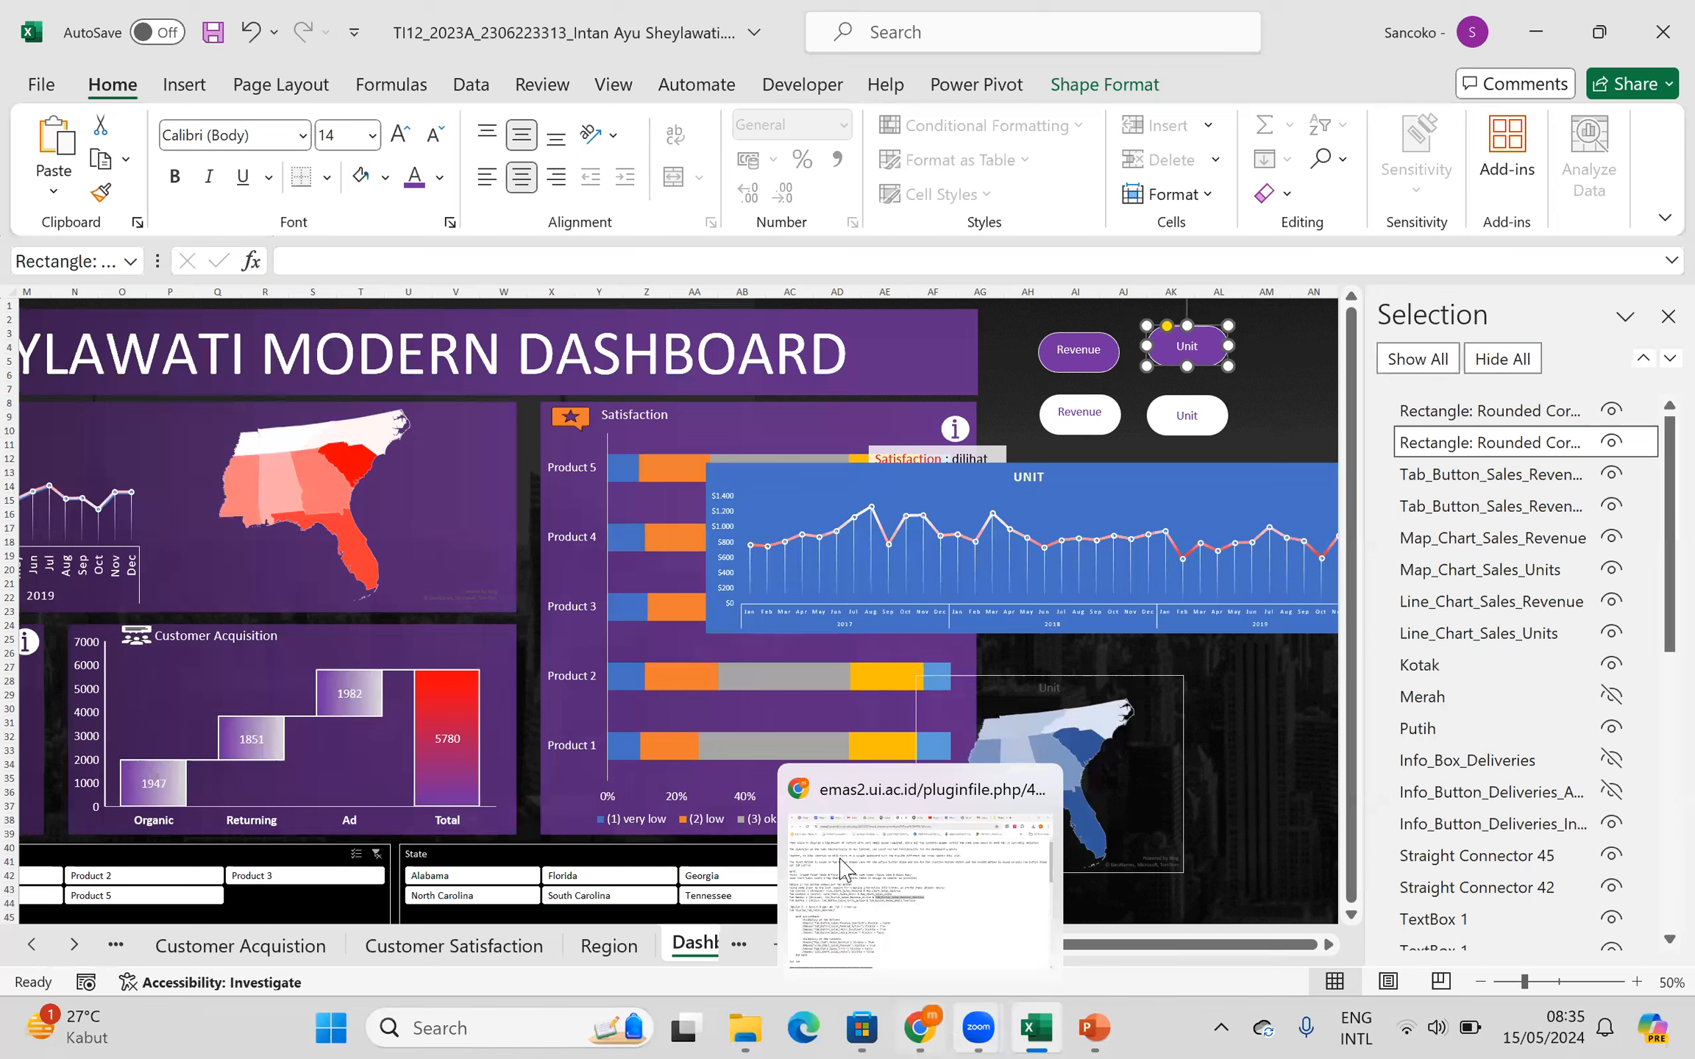
pyautogui.moveTo(220, 557); pyautogui.dragTo(491, 561)
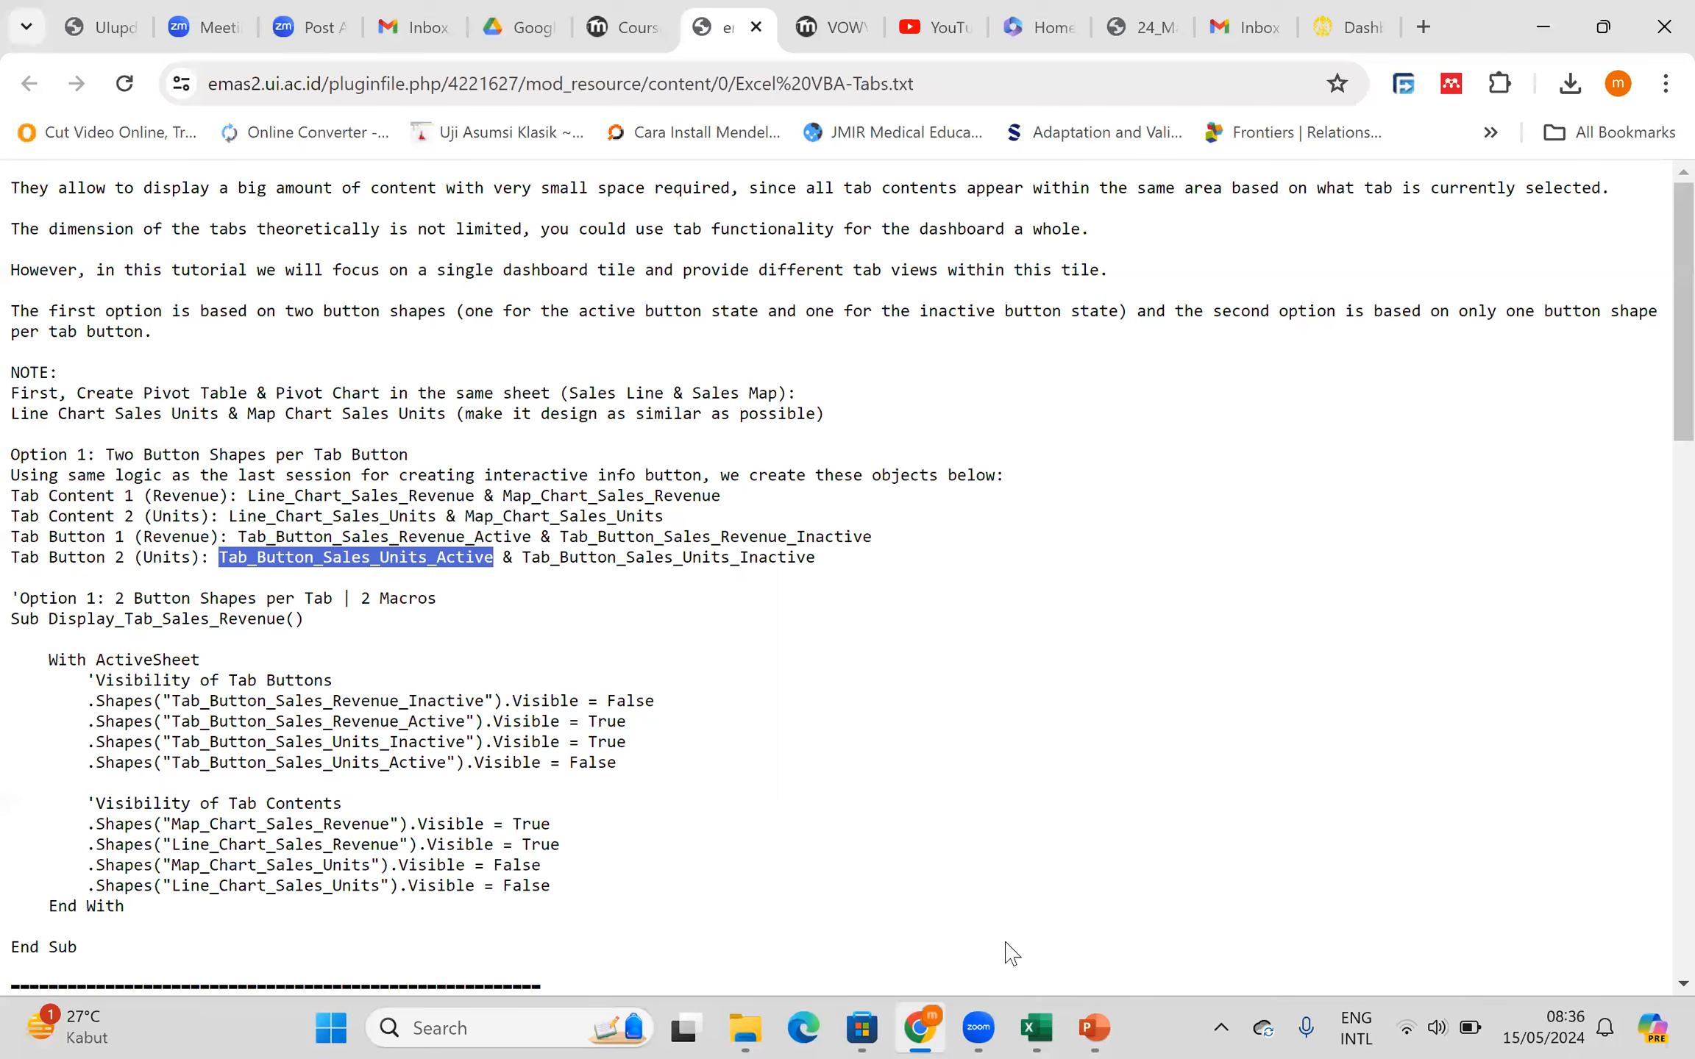
pyautogui.moveTo(1047, 1017)
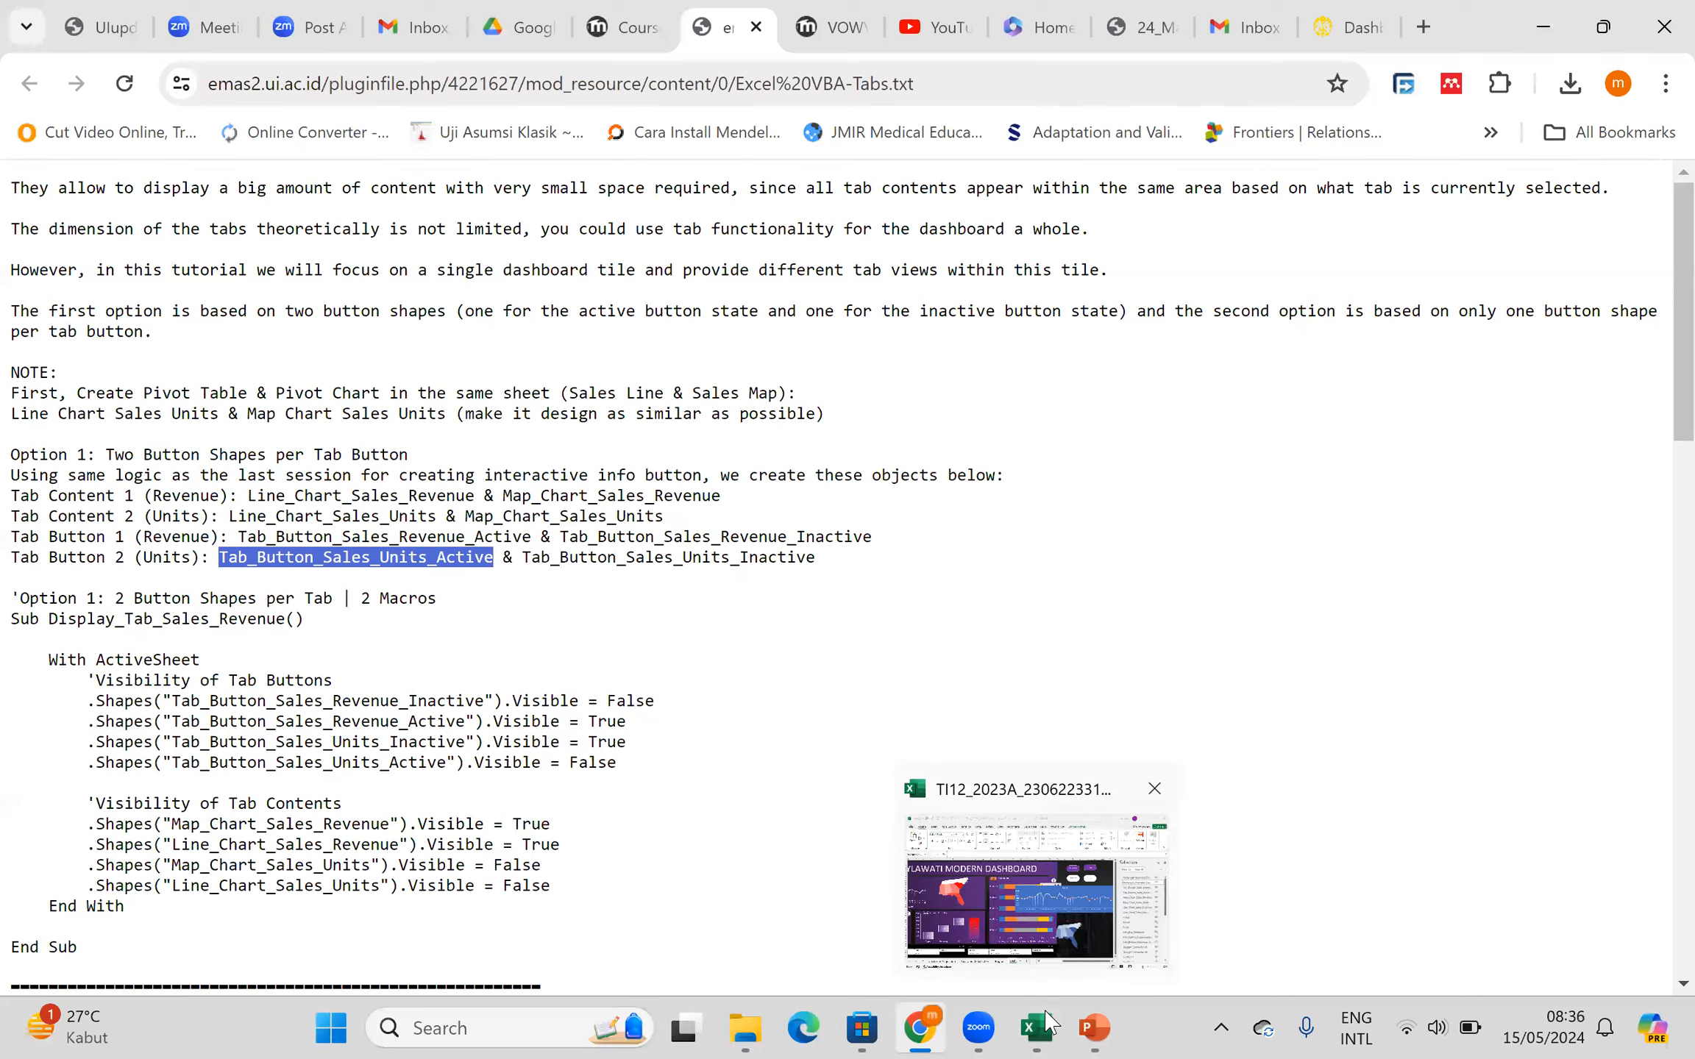
# - Return to the Excel workbook and open the purple Unit button's name for editing in the object list
pyautogui.click(1036, 892)
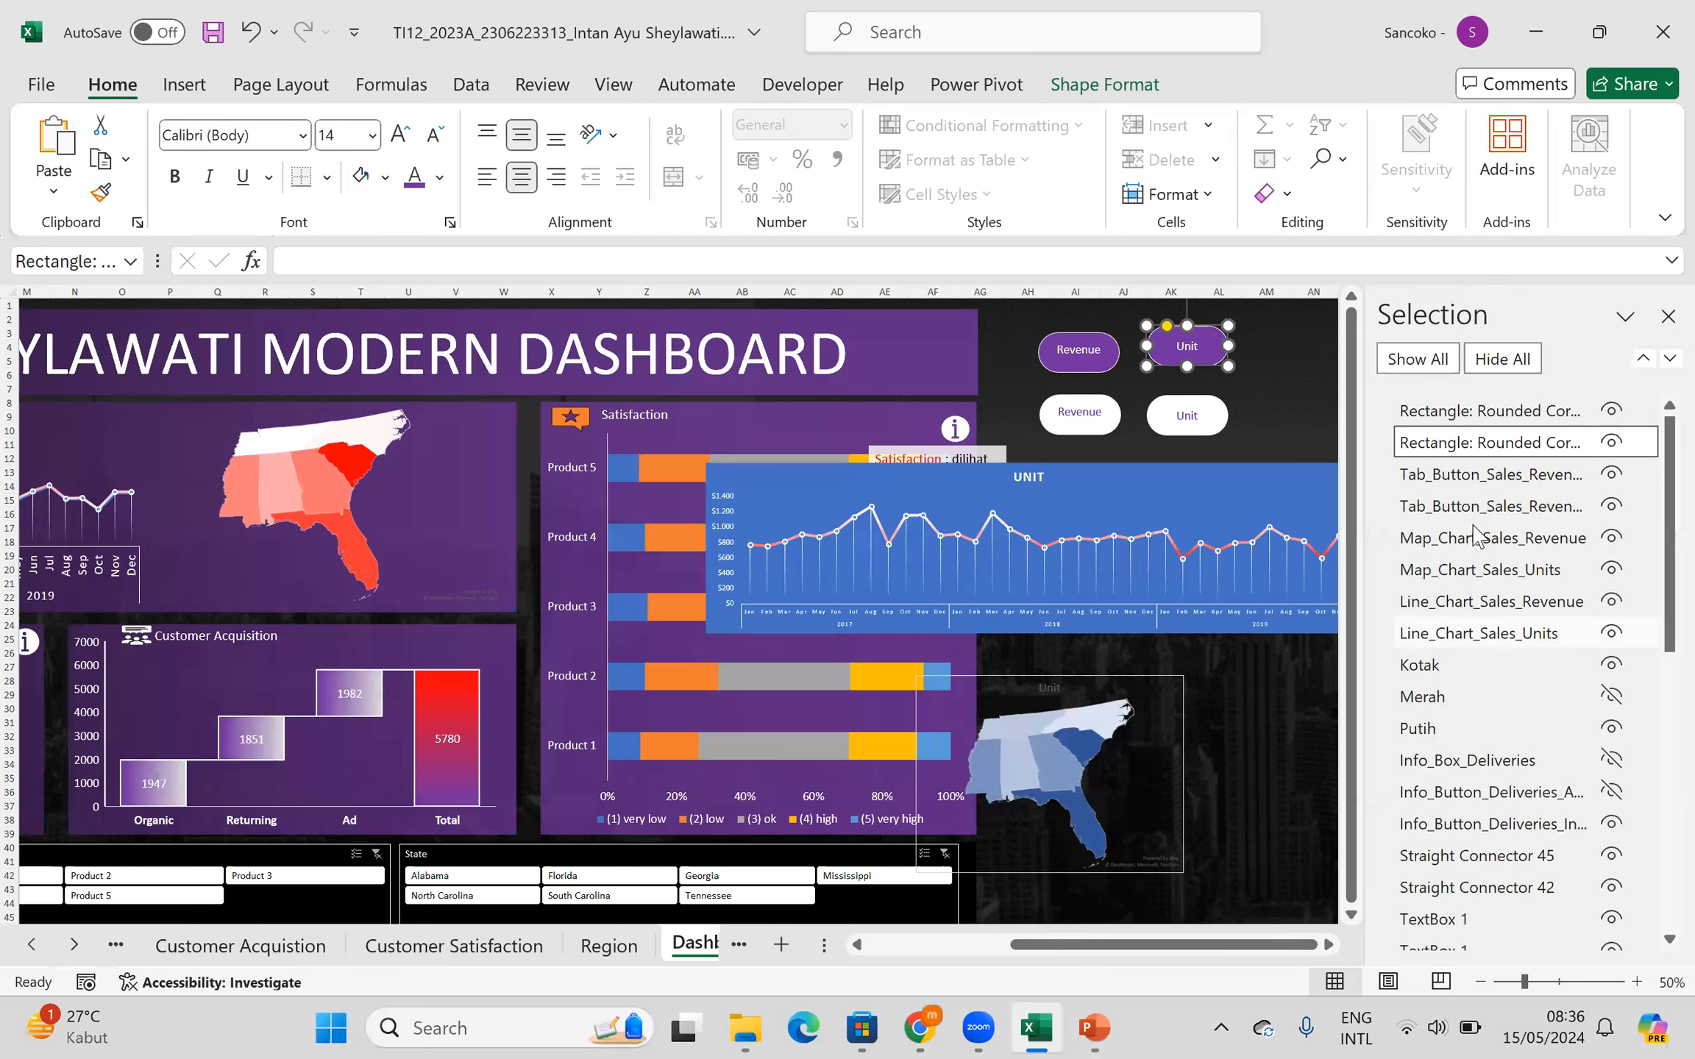
pyautogui.click(1448, 446)
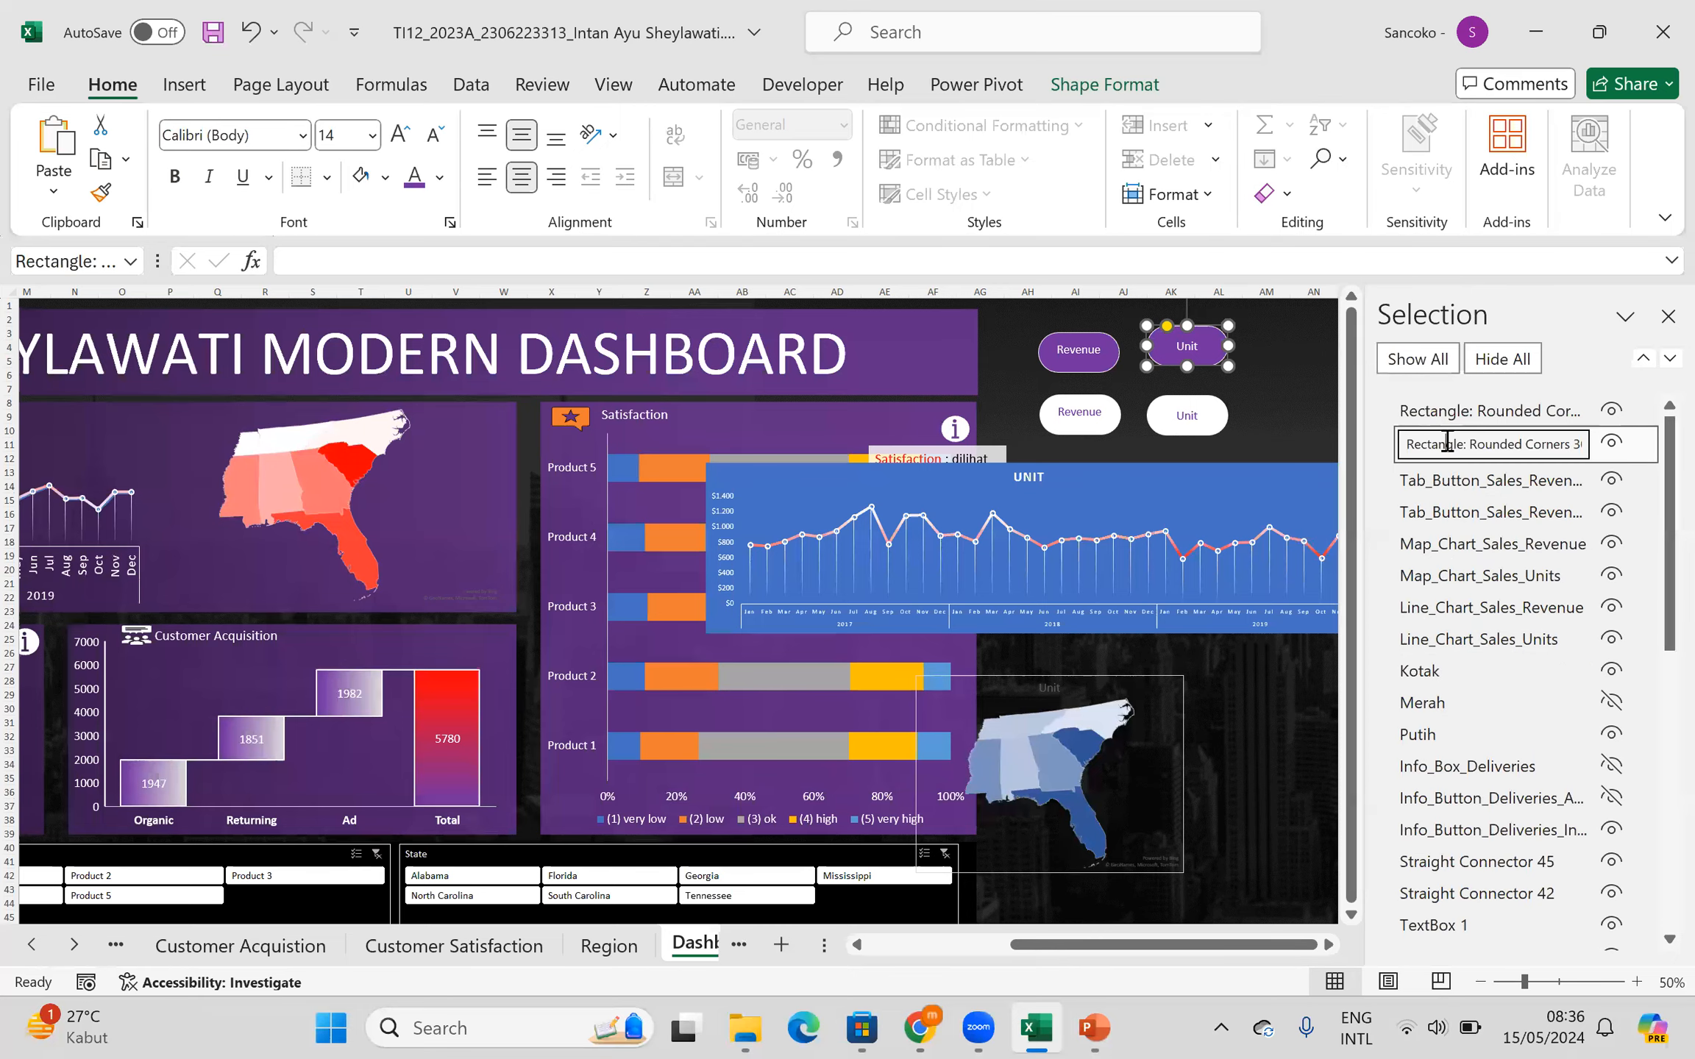